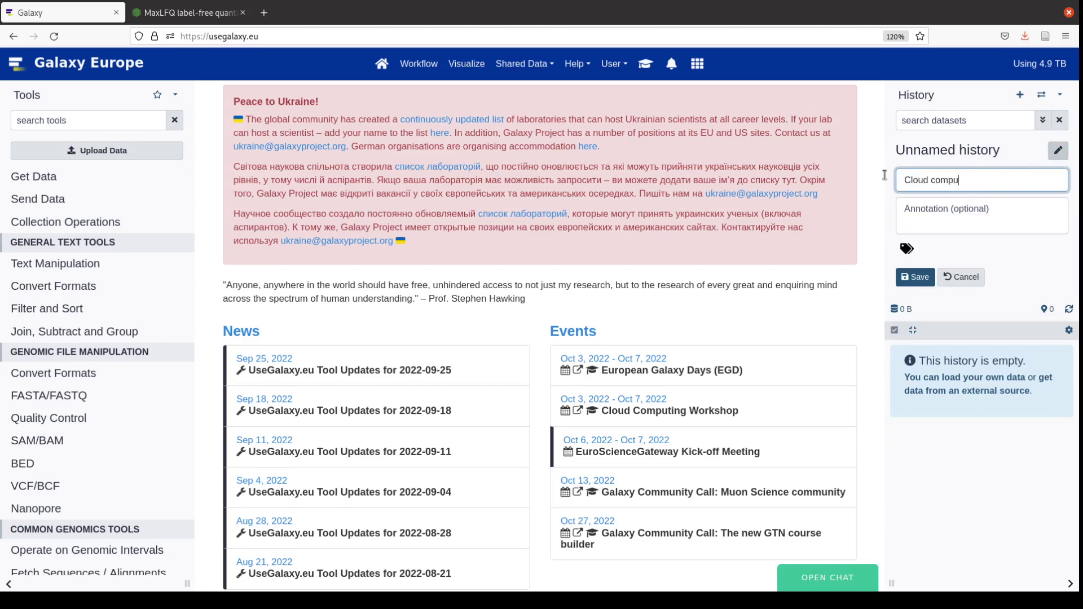
Name the unnamed history "Cloud computing workshop in Galaxy" and save it
text(hop in Galaxy)
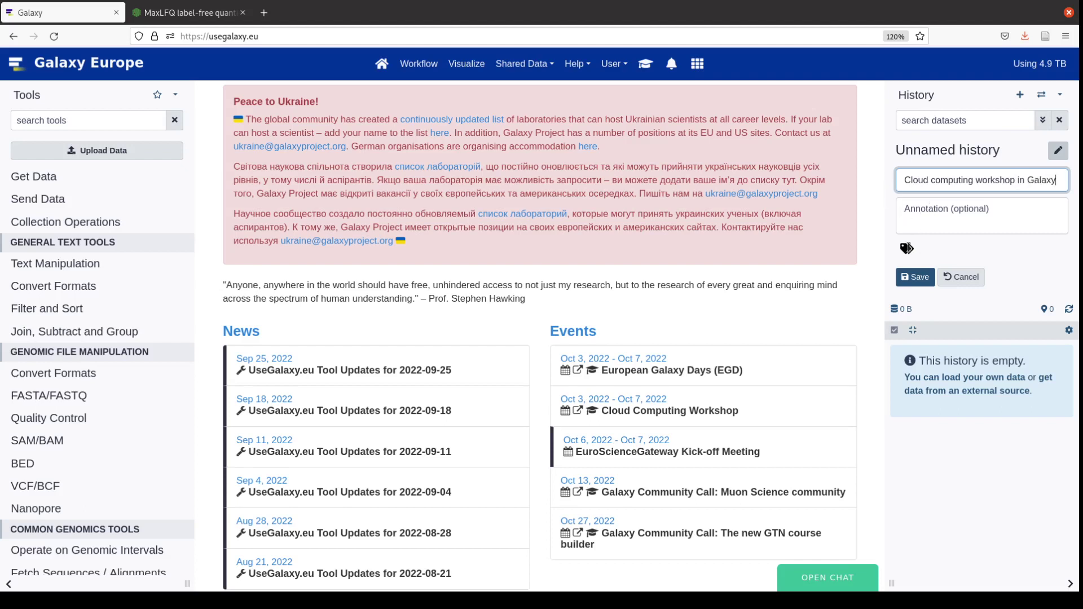
click(912, 278)
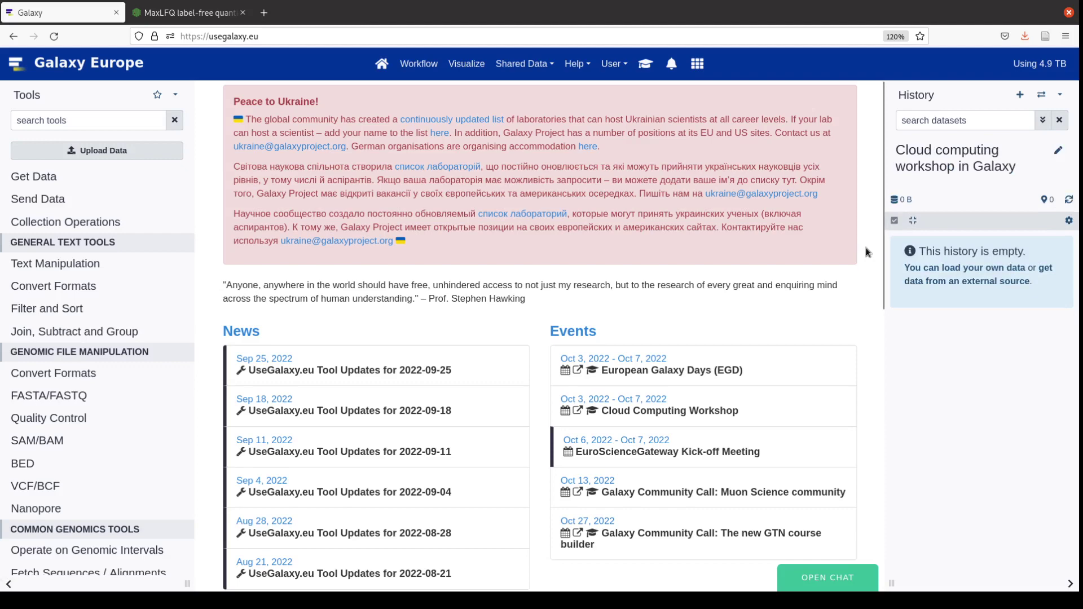
Switch to the PRIDE page of project PXD000279 and open README.txt from the project's FTP directory
click(197, 12)
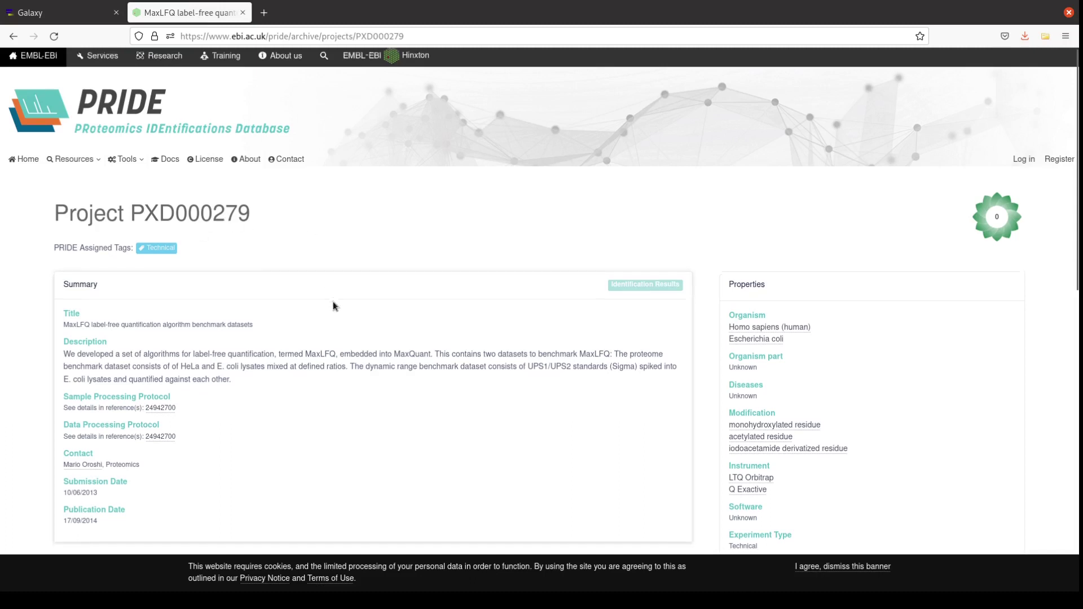
scroll(333, 301, down, 5)
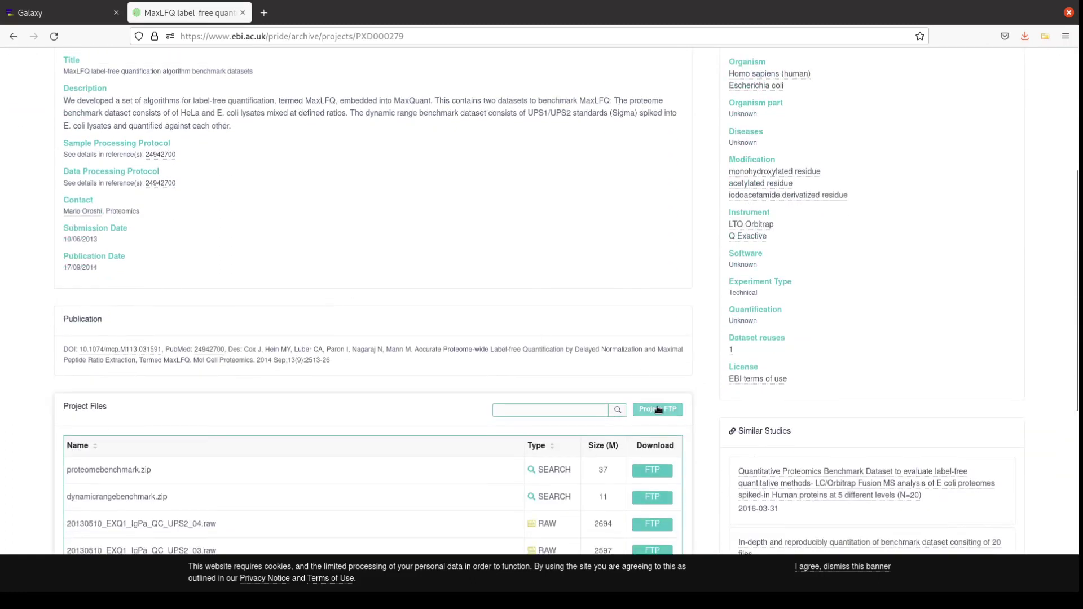
click(658, 410)
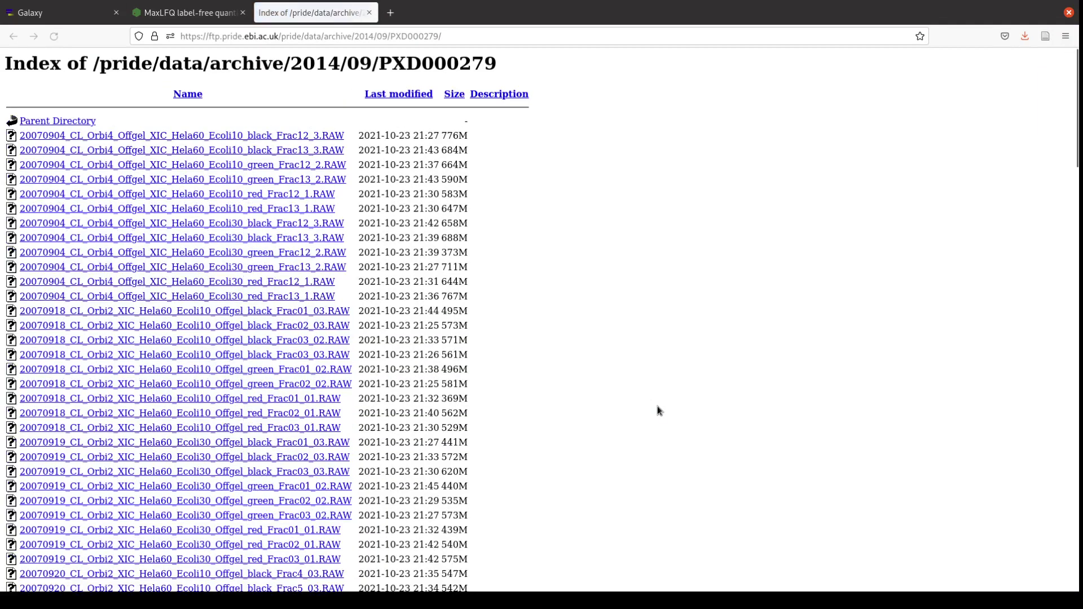
scroll(202, 440, down, 20)
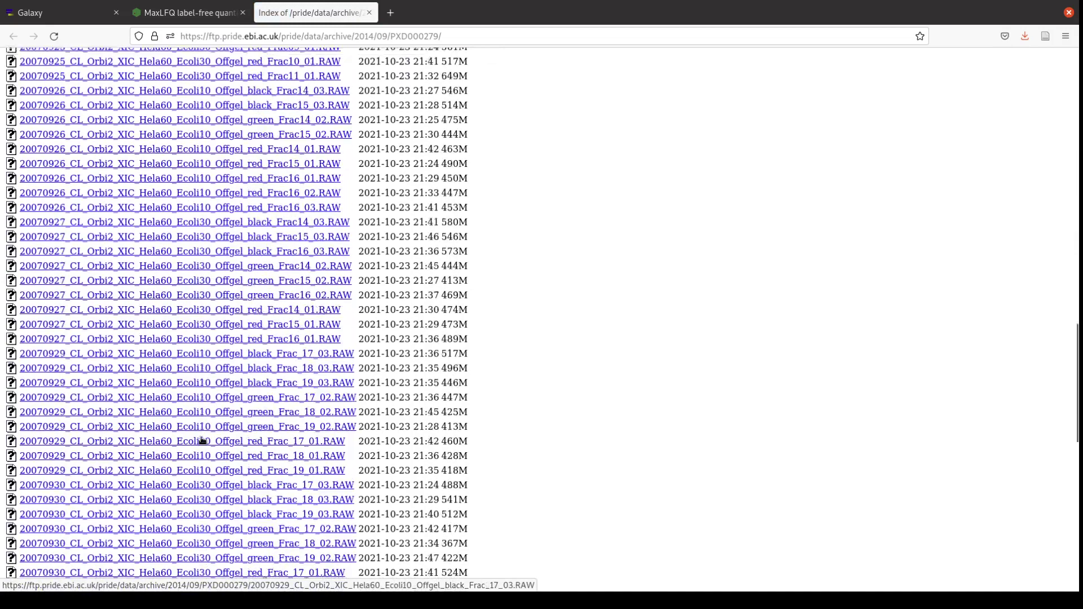
click(59, 538)
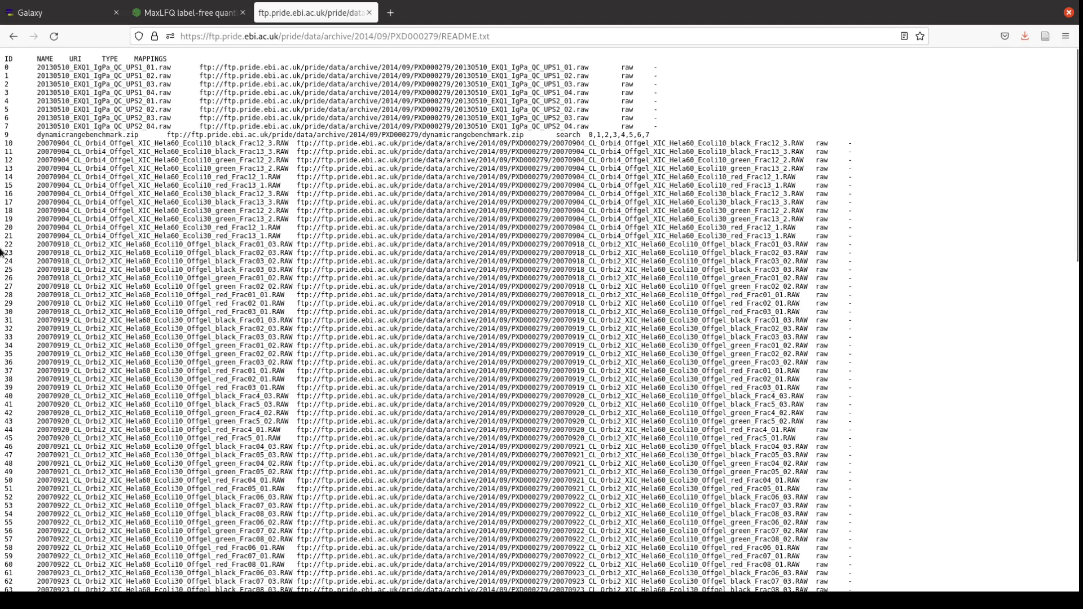
Copy the README rows with IDs 22 to 86 and paste them as a new upload entry in Galaxy
drag(1, 247, 858, 499)
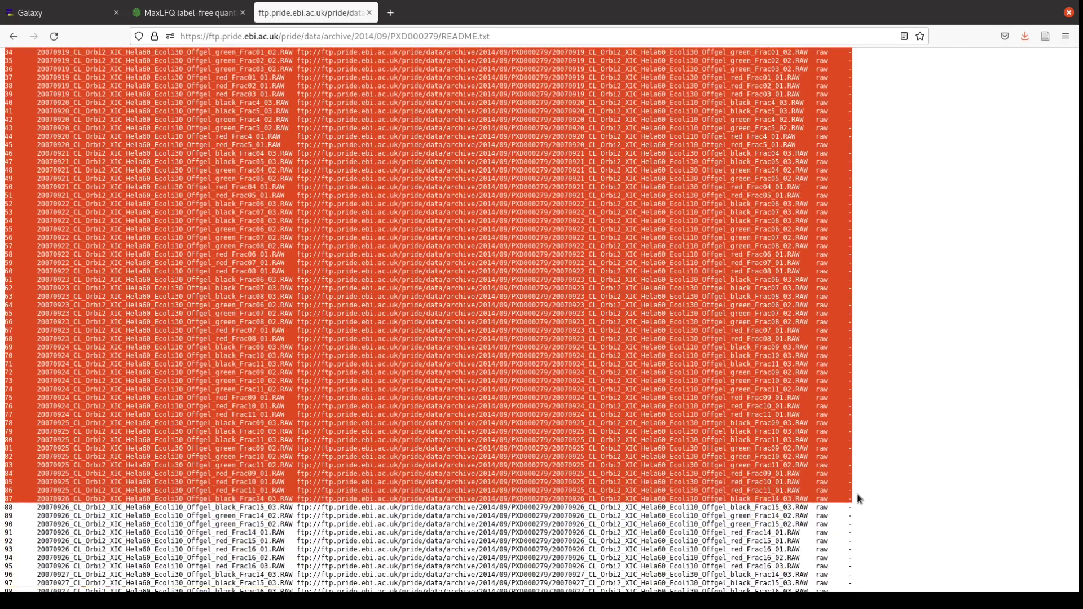
mouse_move(858, 499)
mouse_down()
mouse_move(858, 488)
mouse_move(859, 497)
mouse_up()
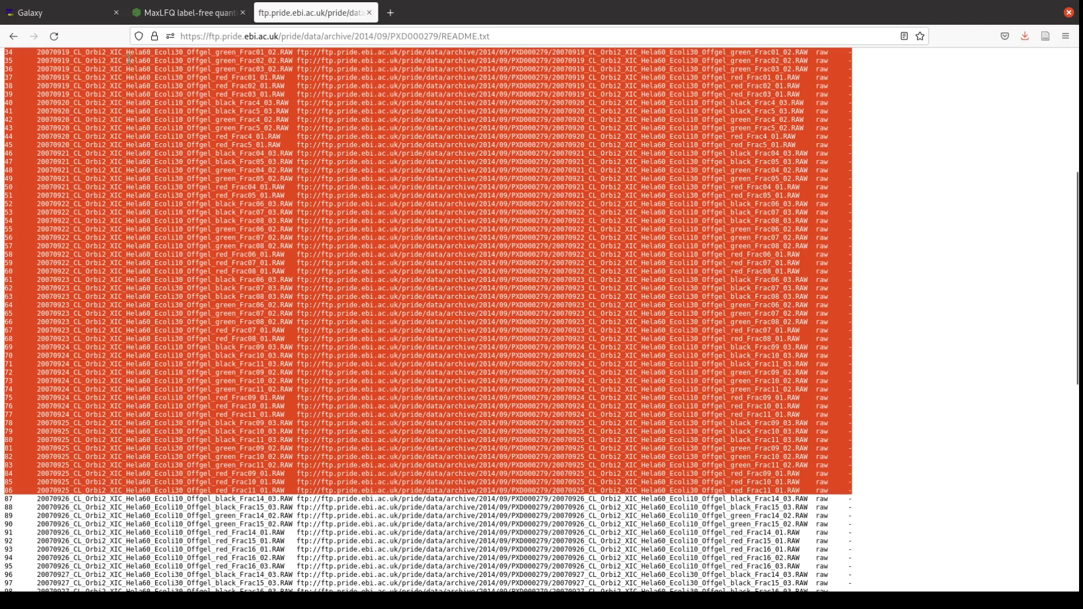
click(76, 14)
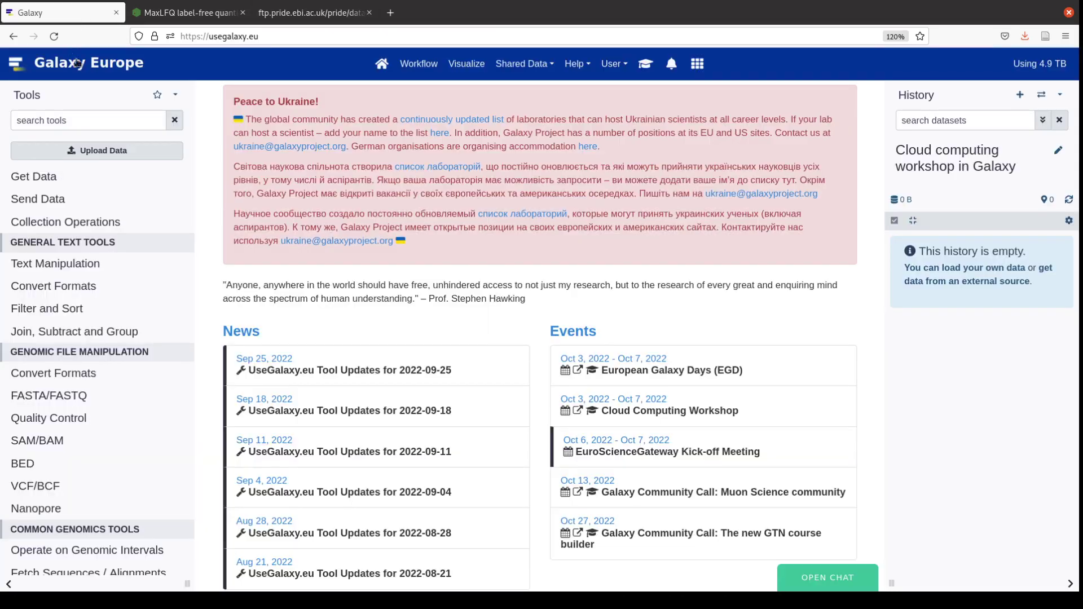
click(164, 156)
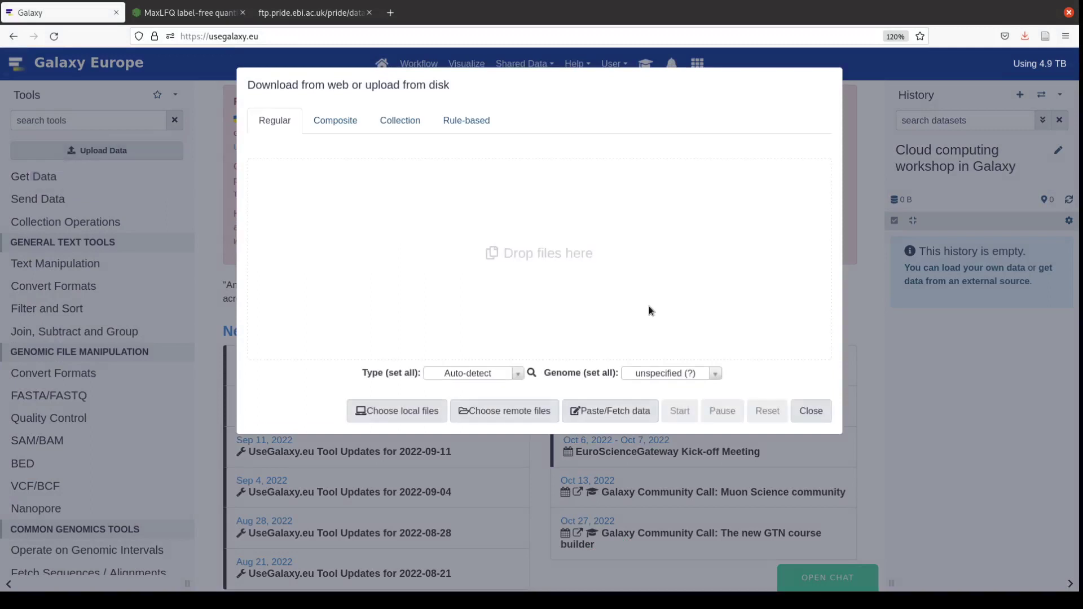
click(641, 416)
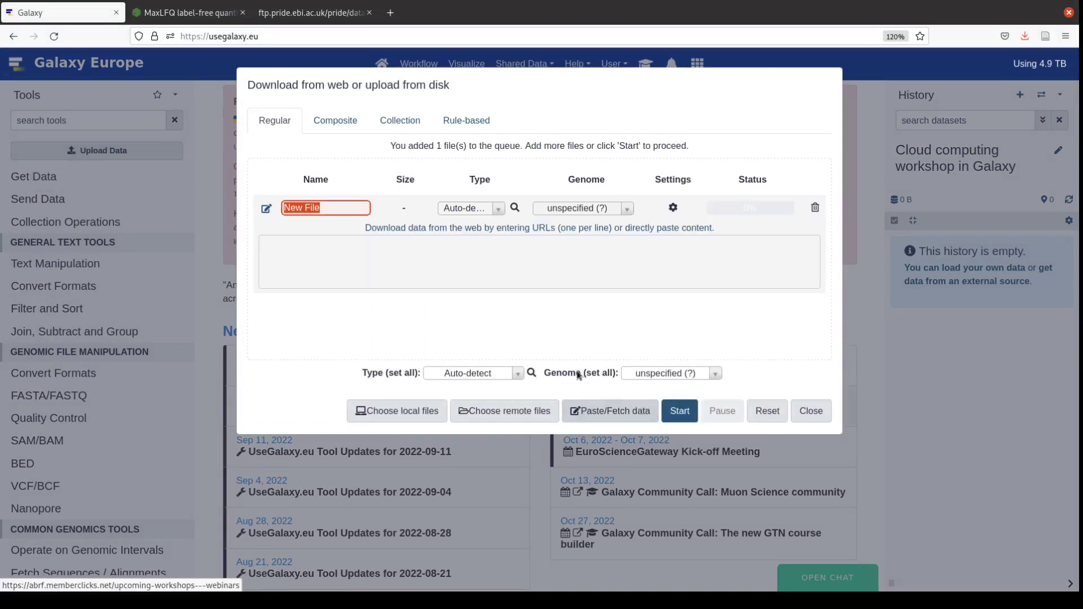
click(397, 254)
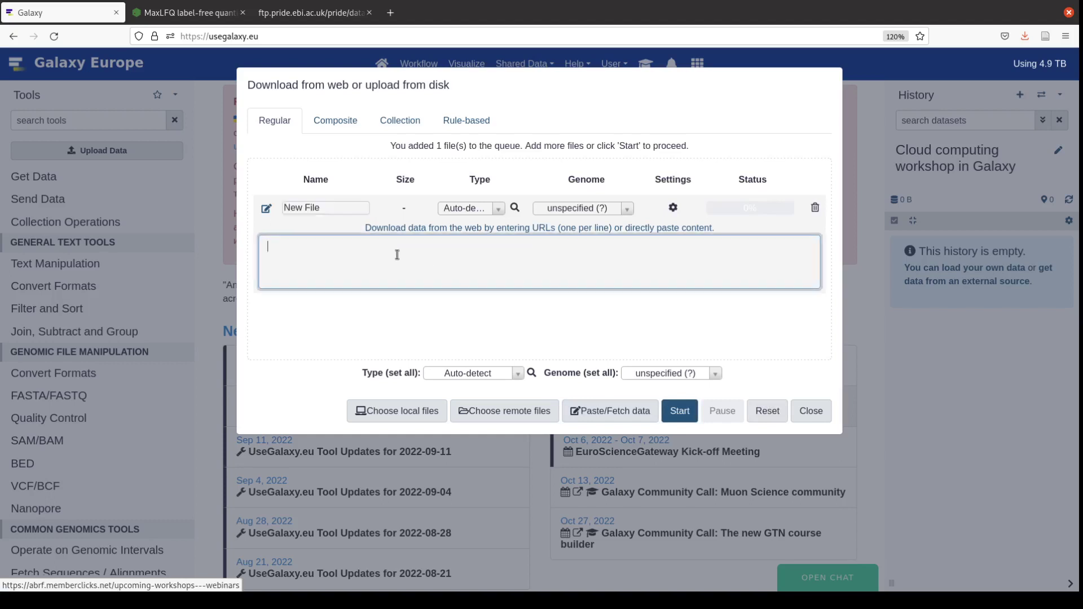
key(ctrl+v)
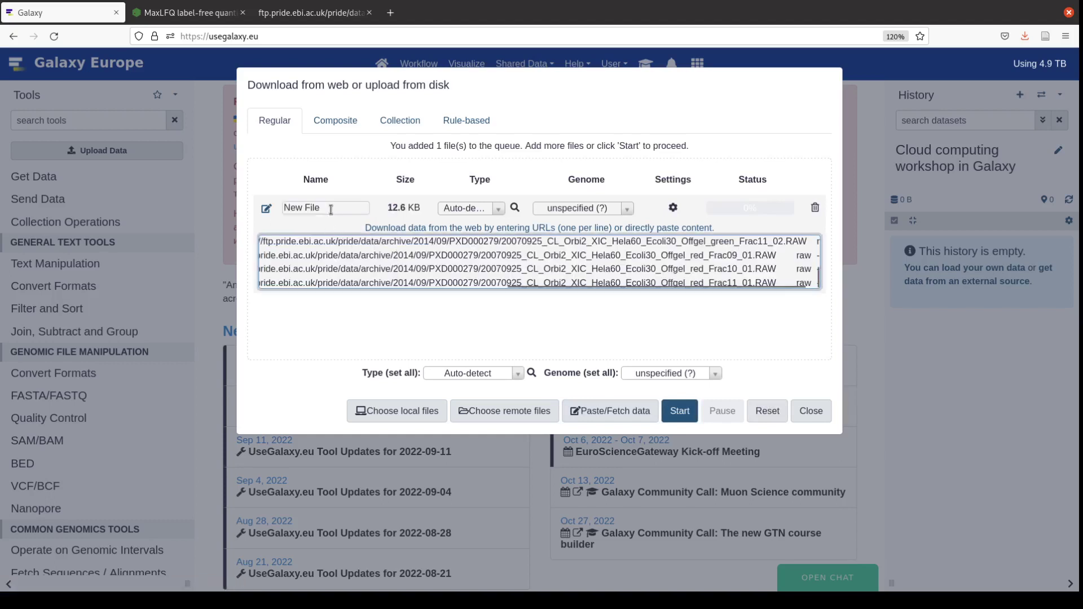
Name the upload entry "file overview" and set its type to tabular
drag(331, 210, 281, 211)
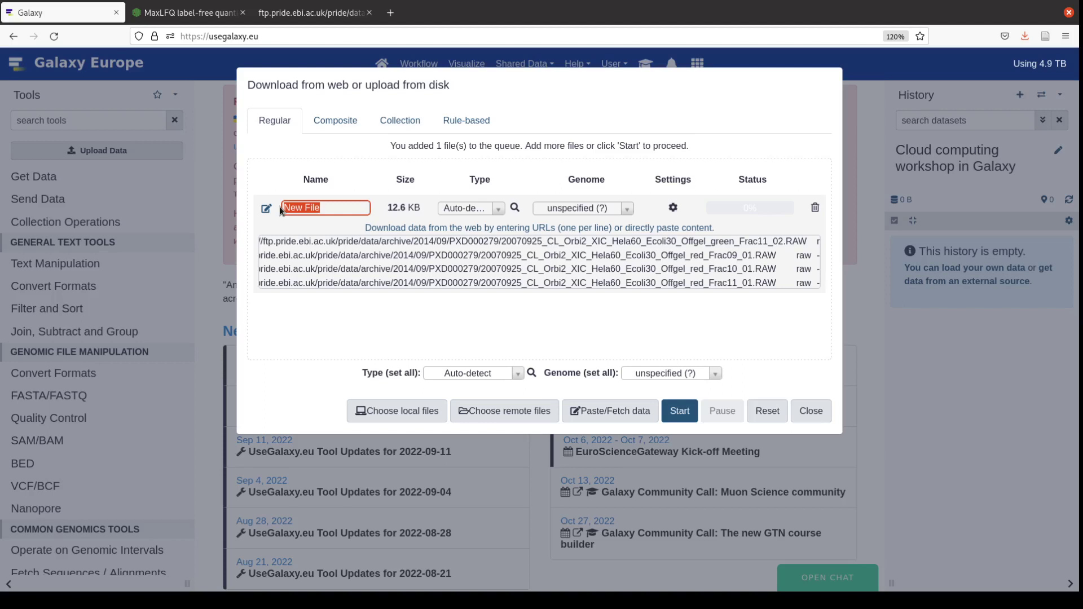
text(file overview)
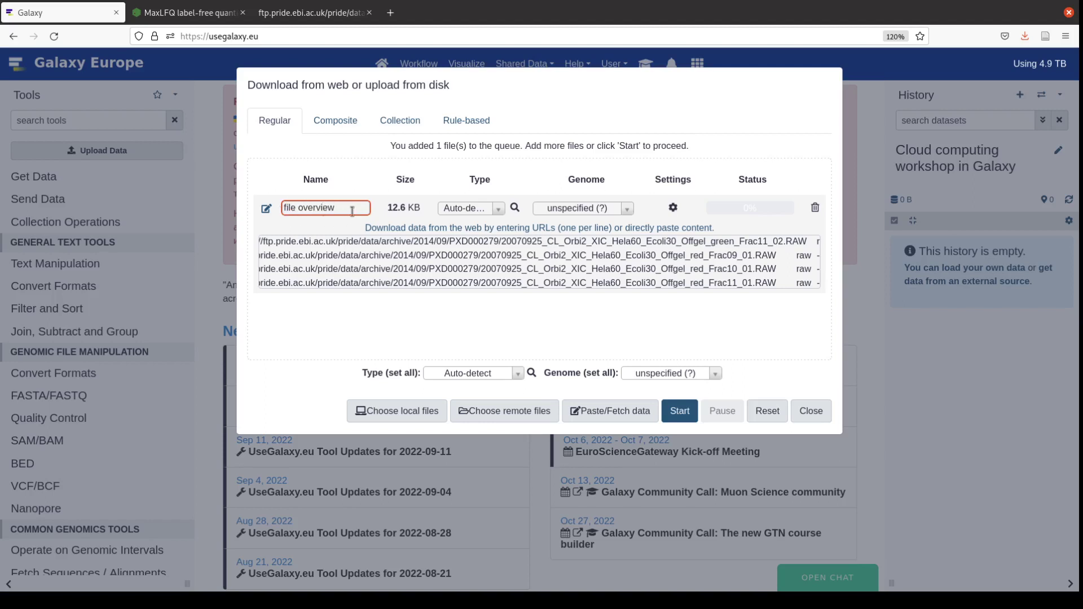
click(476, 209)
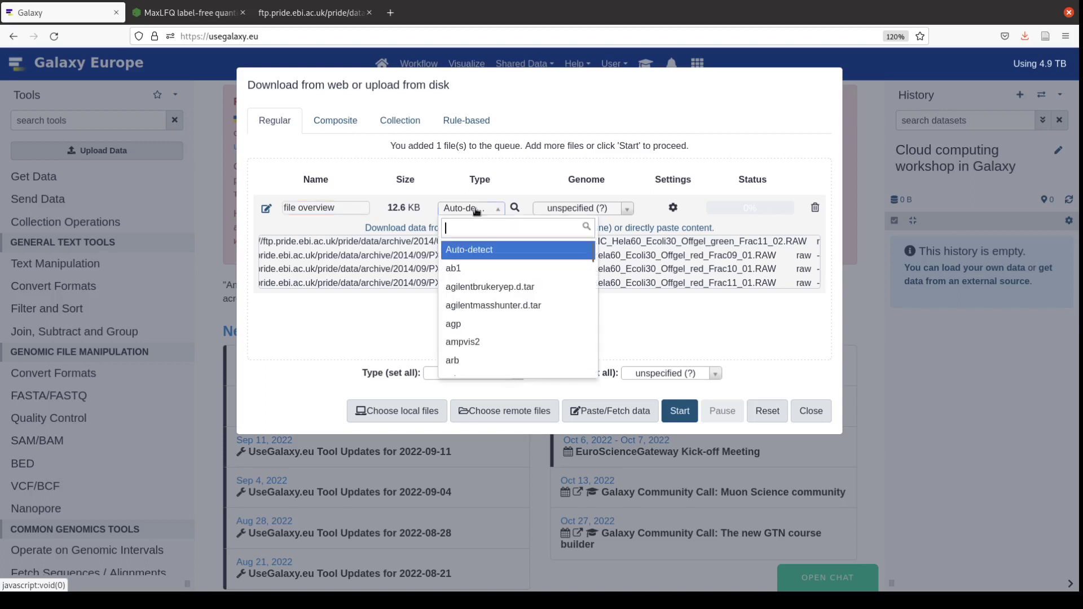
text(tabul)
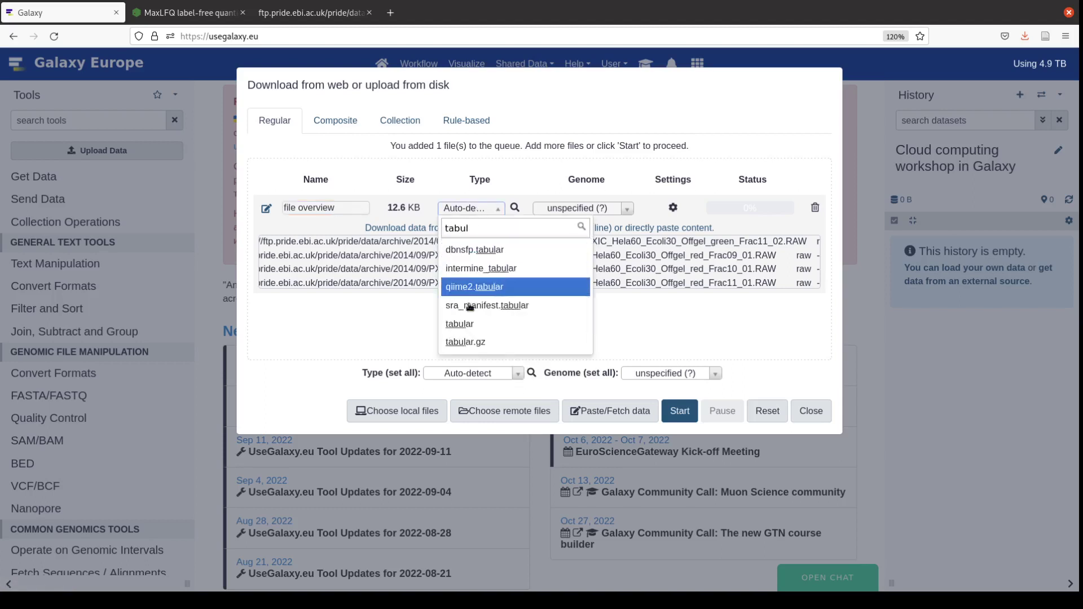
click(468, 326)
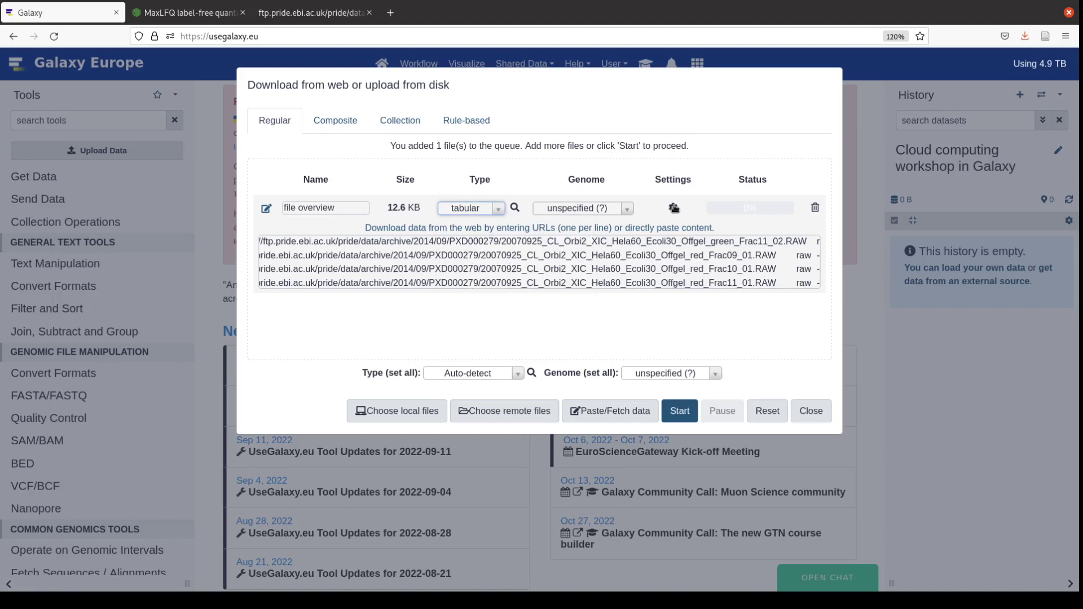
Turn on Convert spaces to tabs for the entry, start the upload and close the upload dialog
click(674, 208)
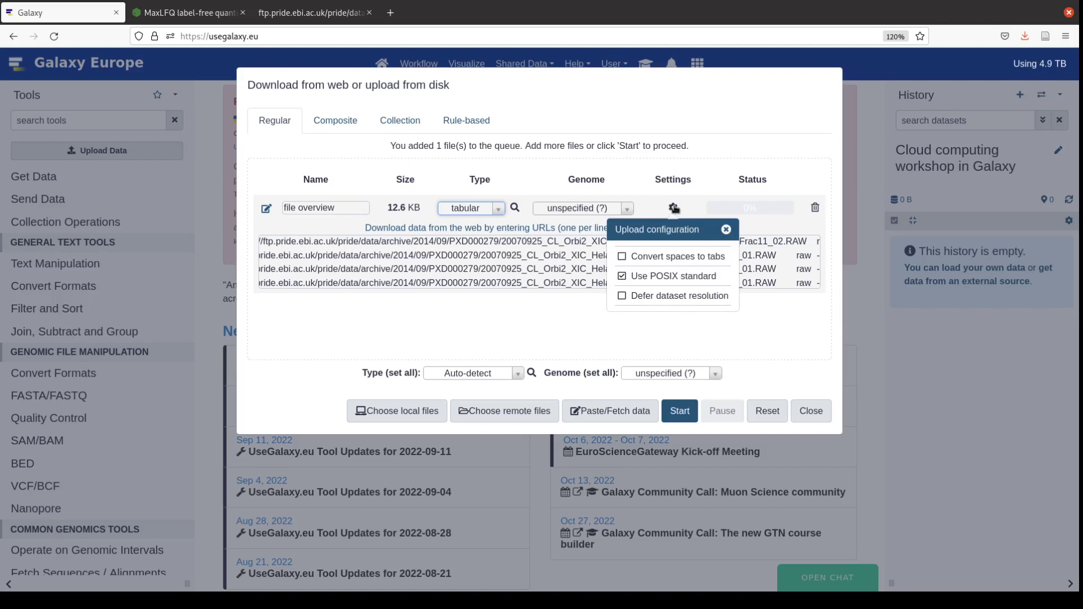
click(622, 257)
click(695, 337)
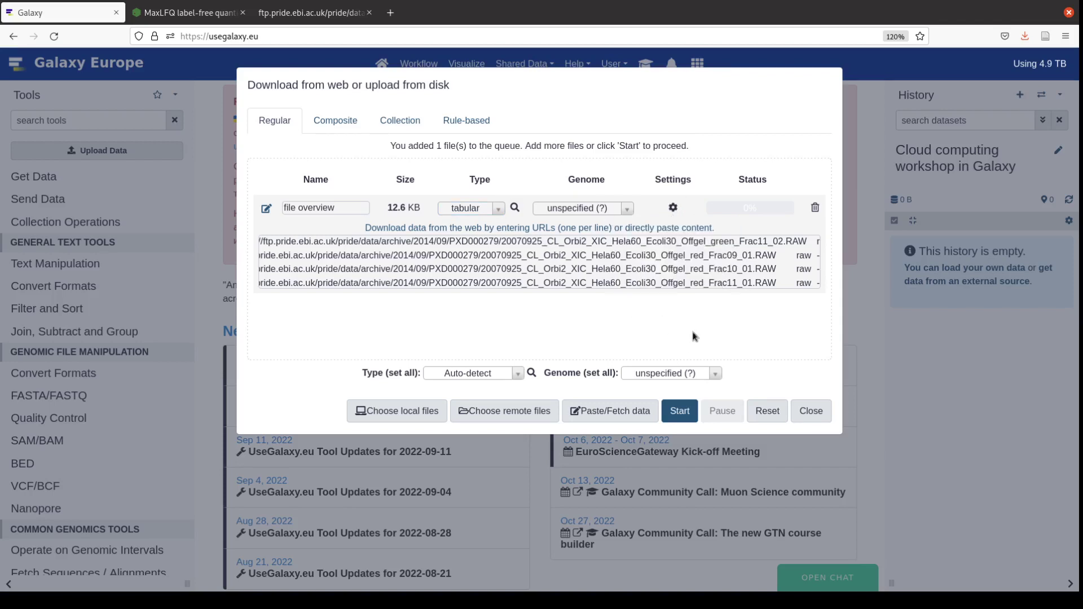
click(679, 412)
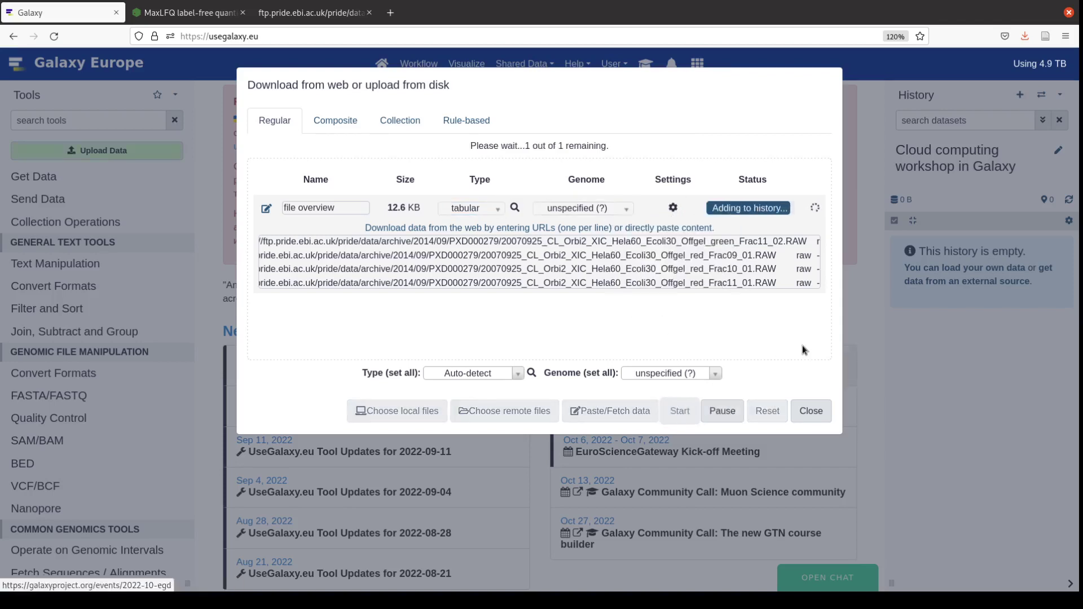
click(817, 412)
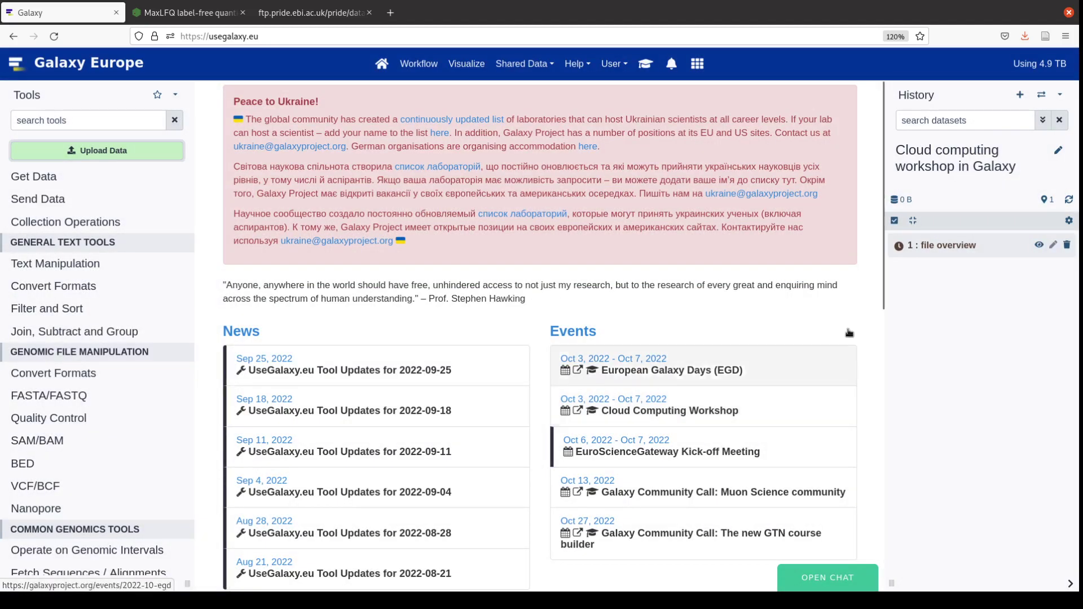
Display the contents of the file overview dataset and copy the ending "03.RAW" from the first row's URL
click(938, 254)
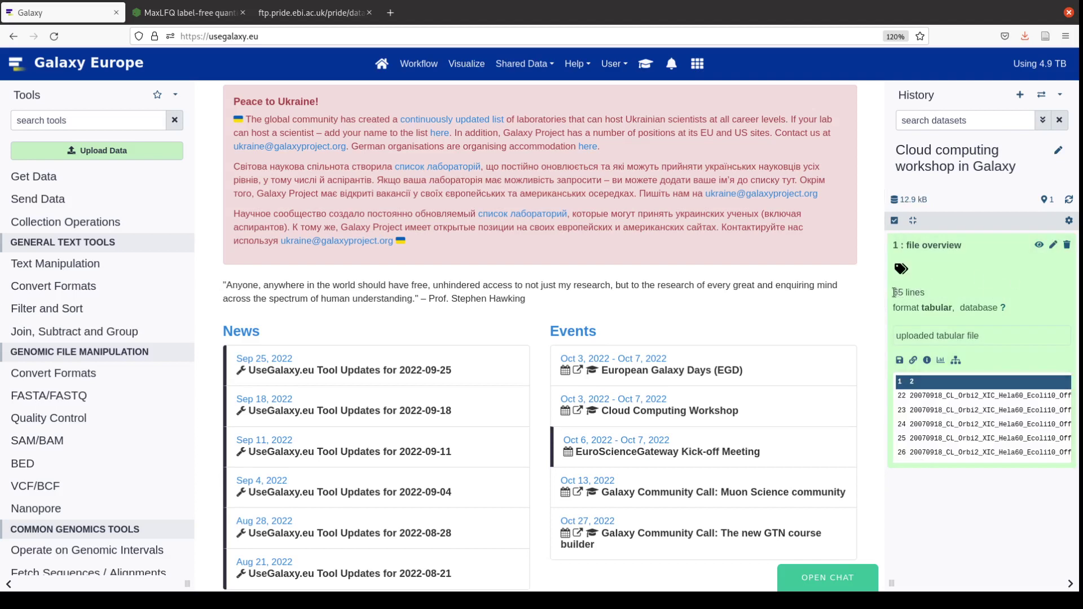
click(1040, 246)
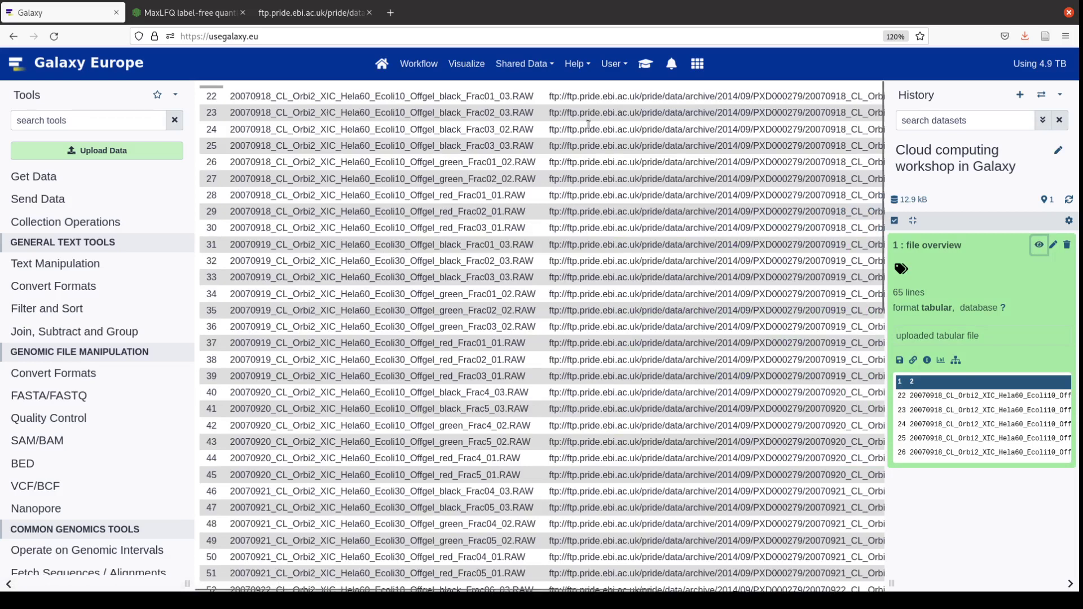
scroll(663, 134, right, 5)
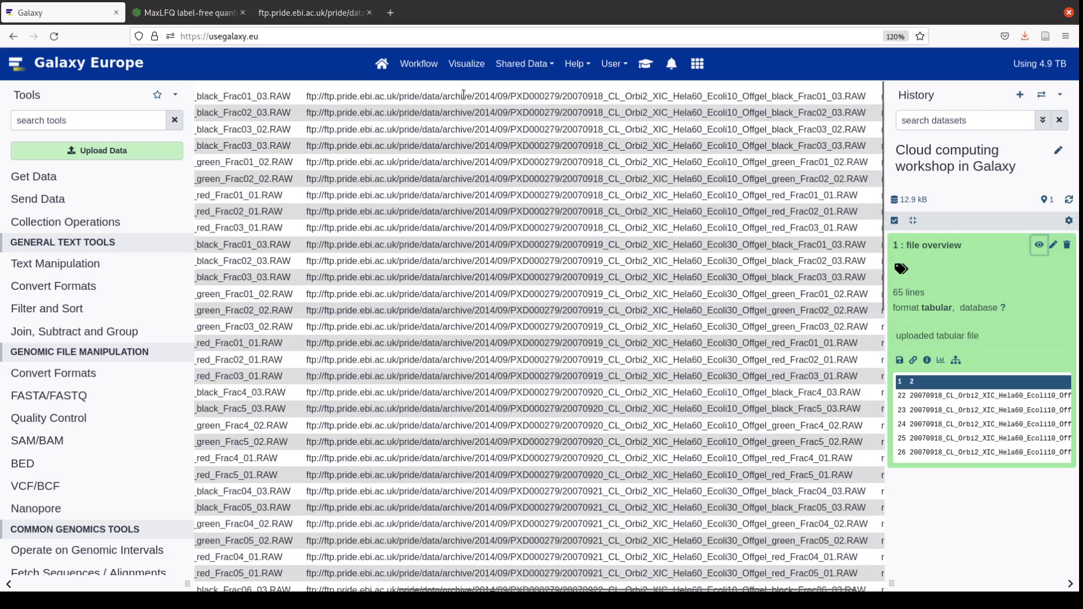
scroll(562, 96, right, 1)
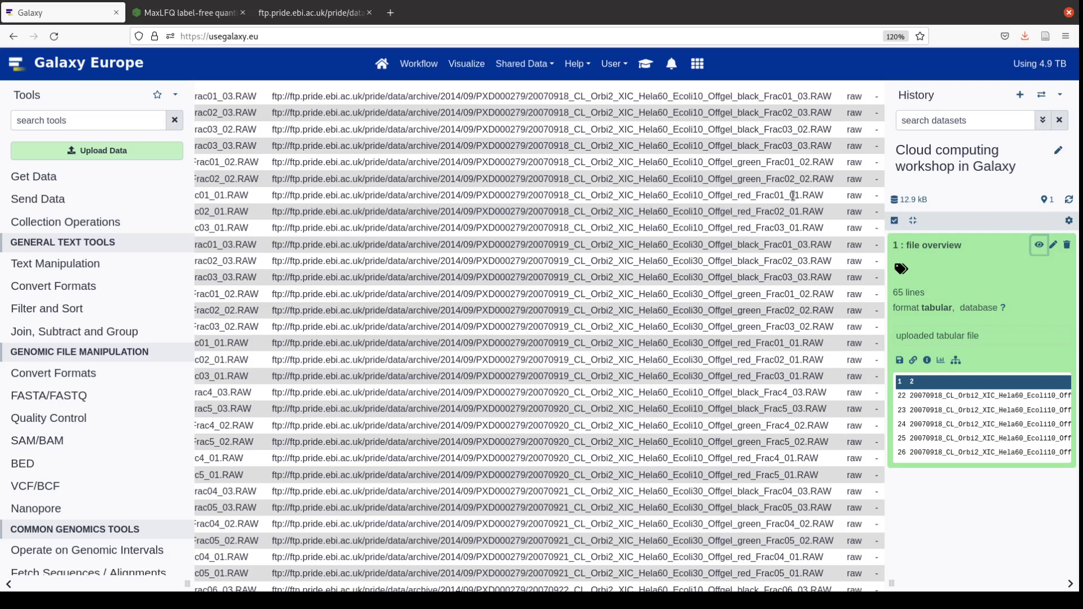
drag(798, 96, 832, 100)
key(ctrl+c)
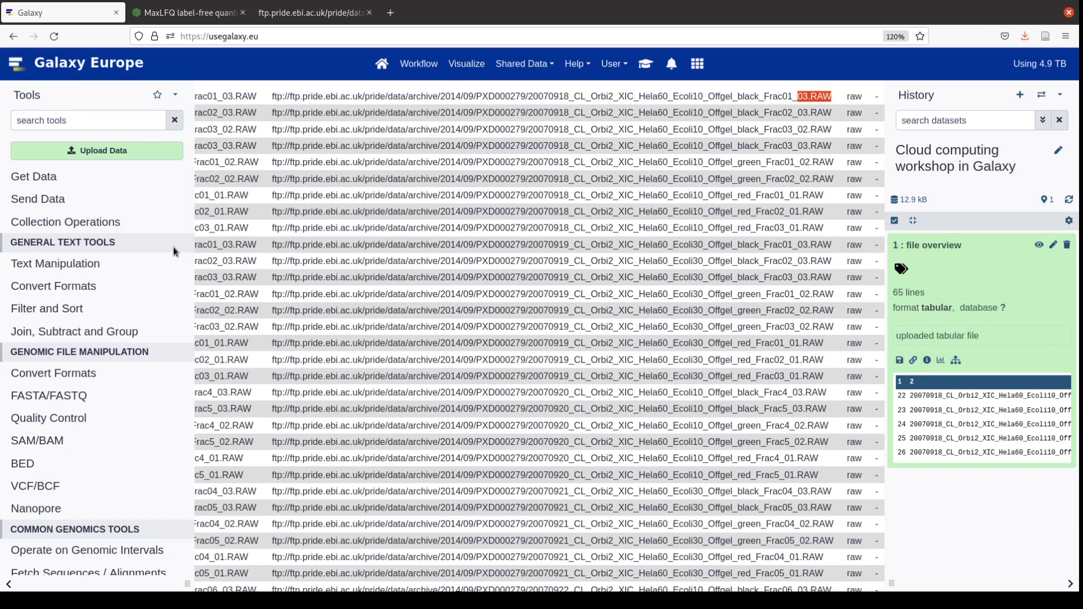
Run the Select tool on file overview to keep lines matching the pattern 03.RAW, and collapse the file overview dataset
click(104, 308)
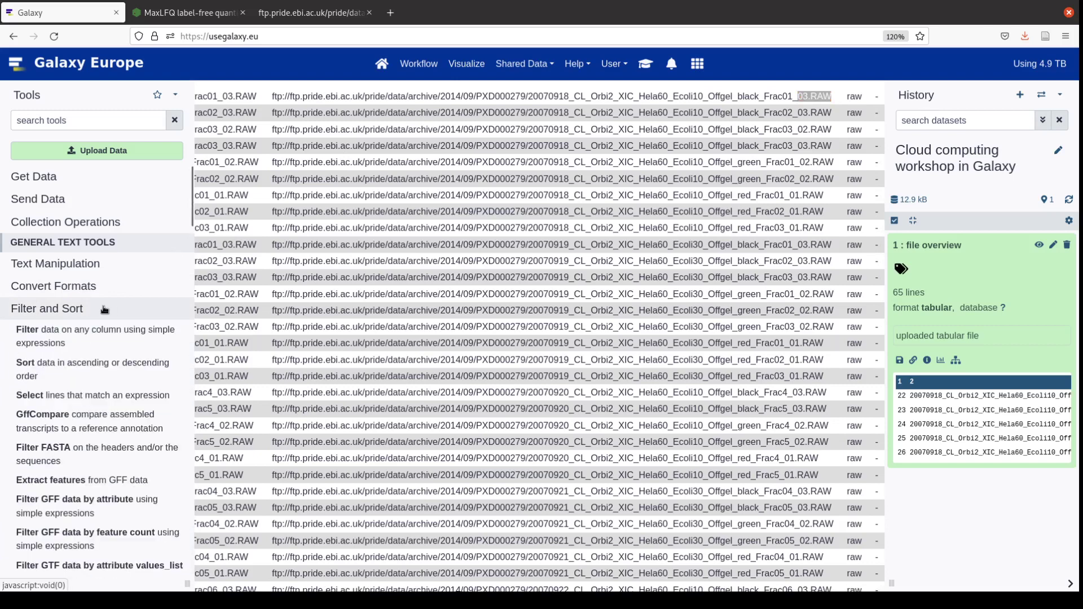
click(87, 396)
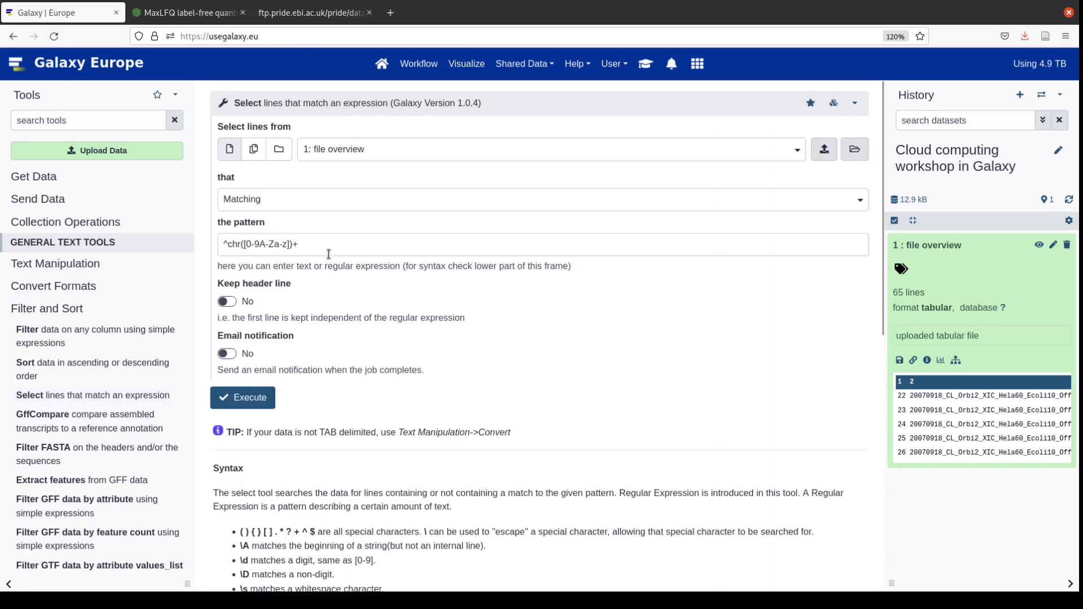
click(349, 149)
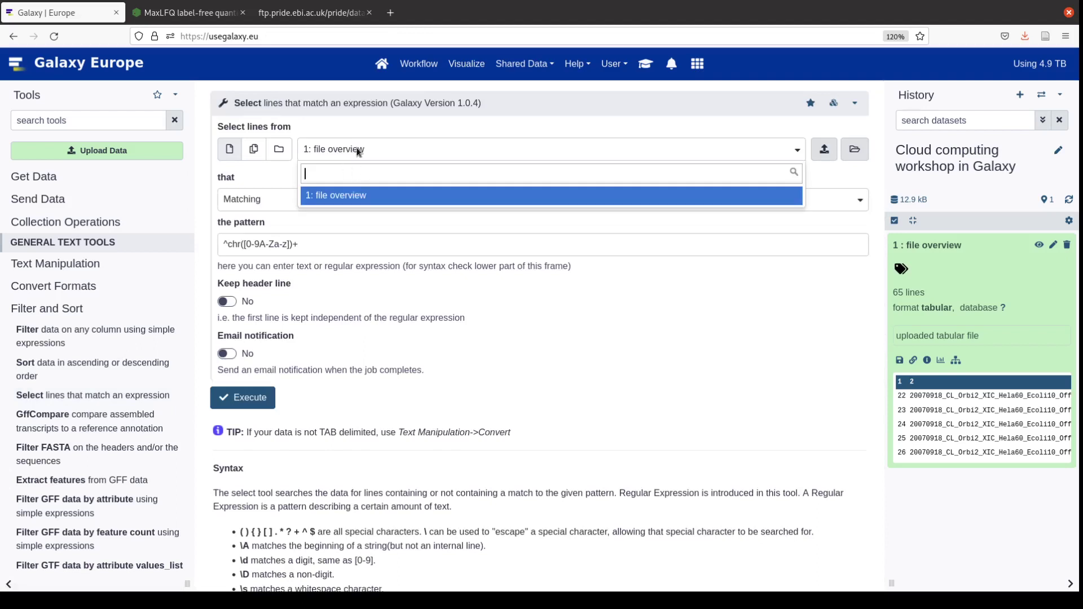
click(356, 149)
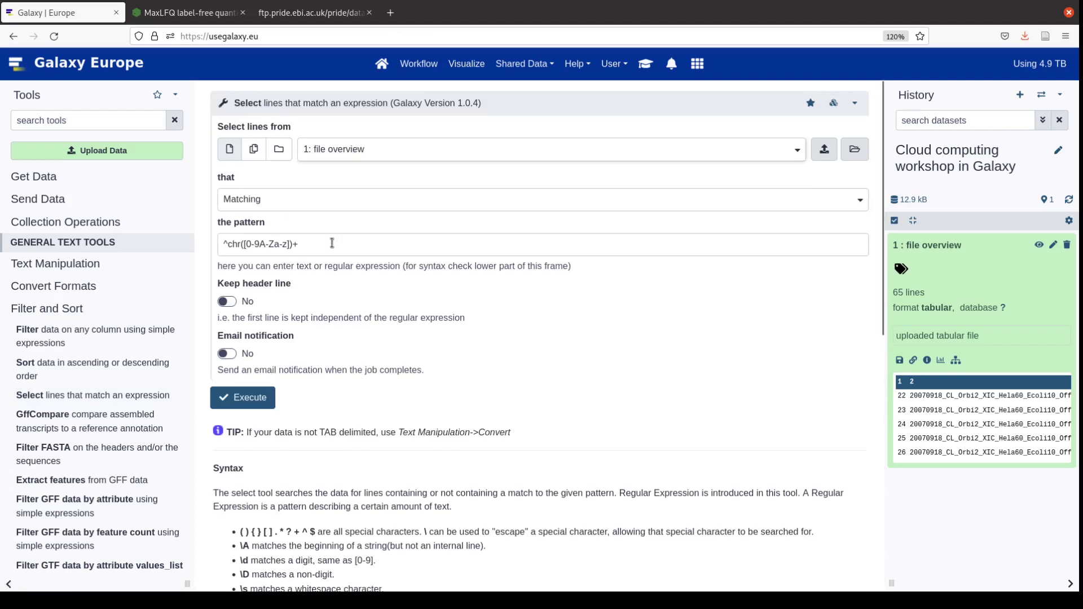
click(304, 237)
key(ctrl+a)
key(ctrl+v)
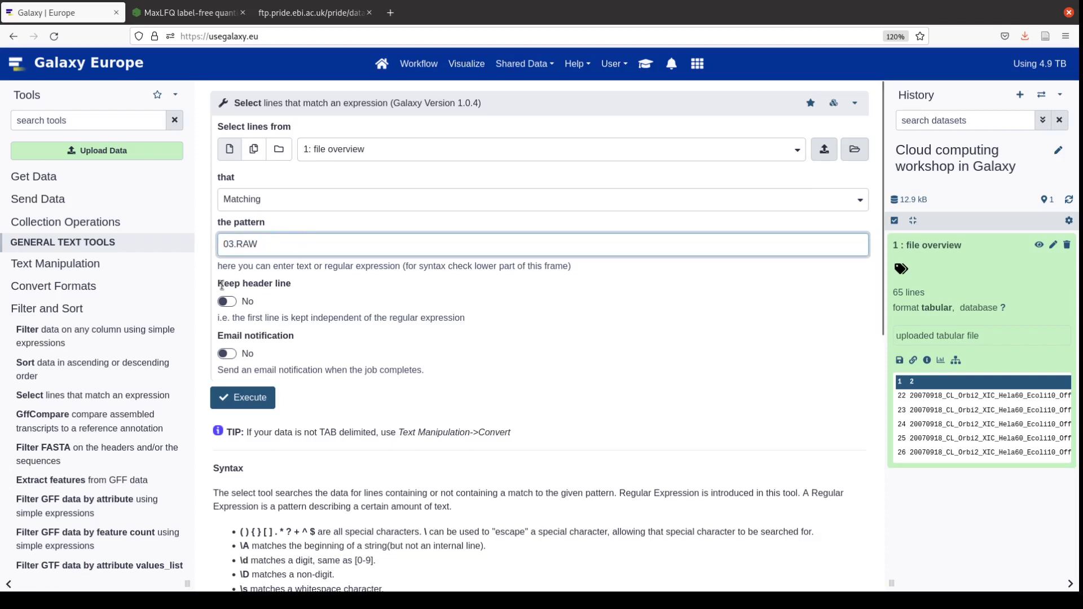
click(248, 401)
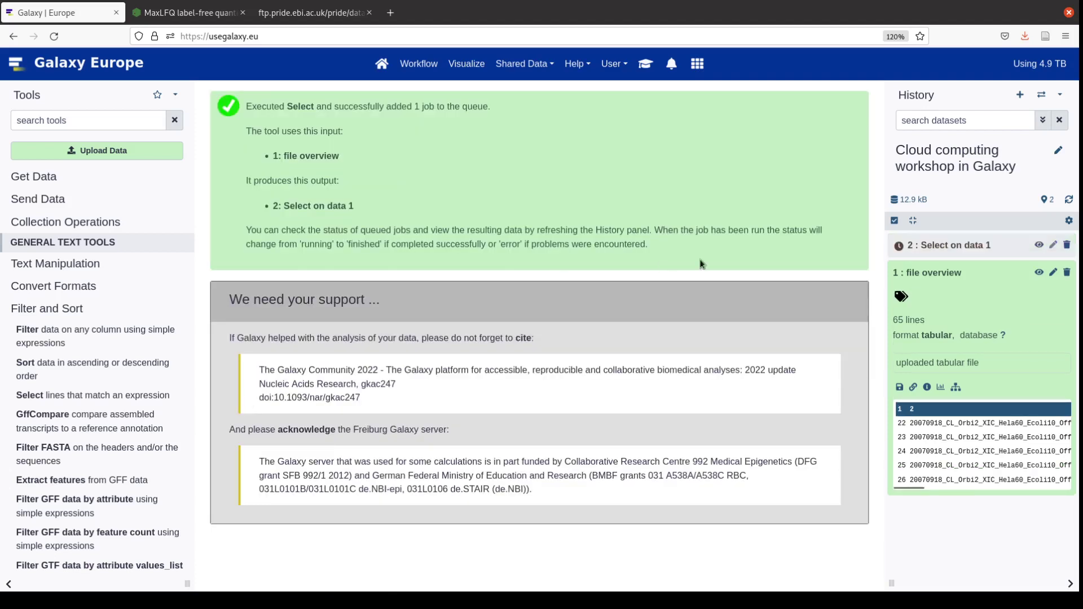
click(926, 273)
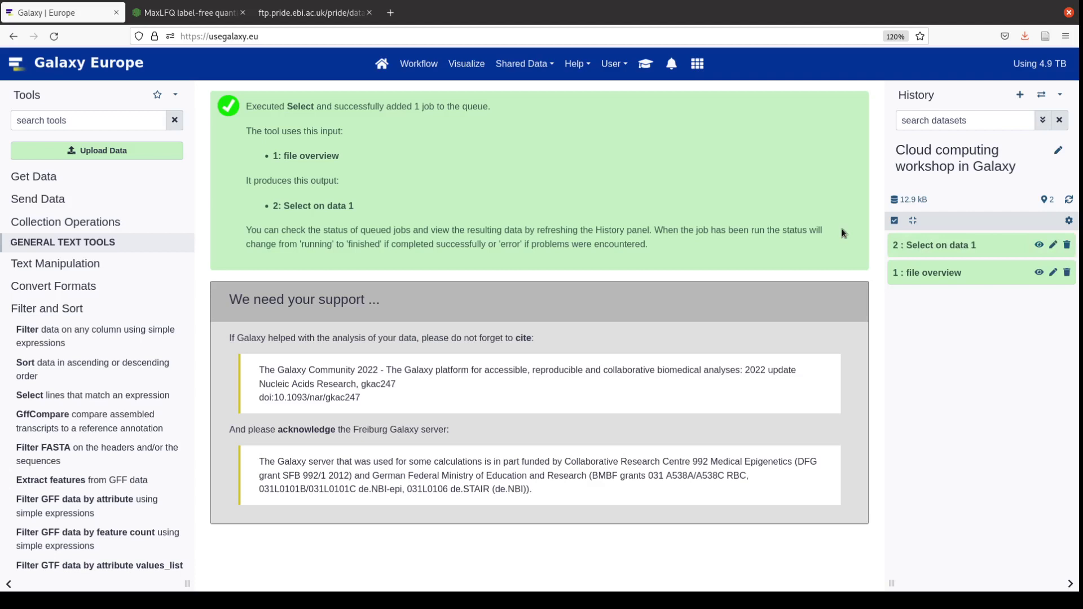
Display the Select on data 1 dataset and examine the file names, Ecoli10/Ecoli30 labels and fraction numbering in the URL column
click(914, 246)
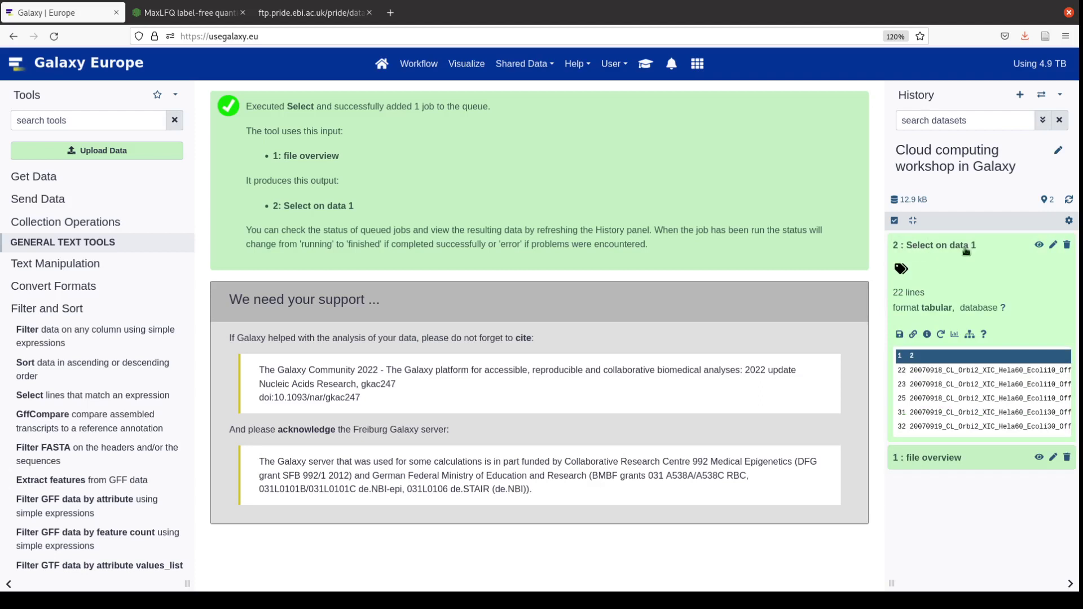
click(1037, 245)
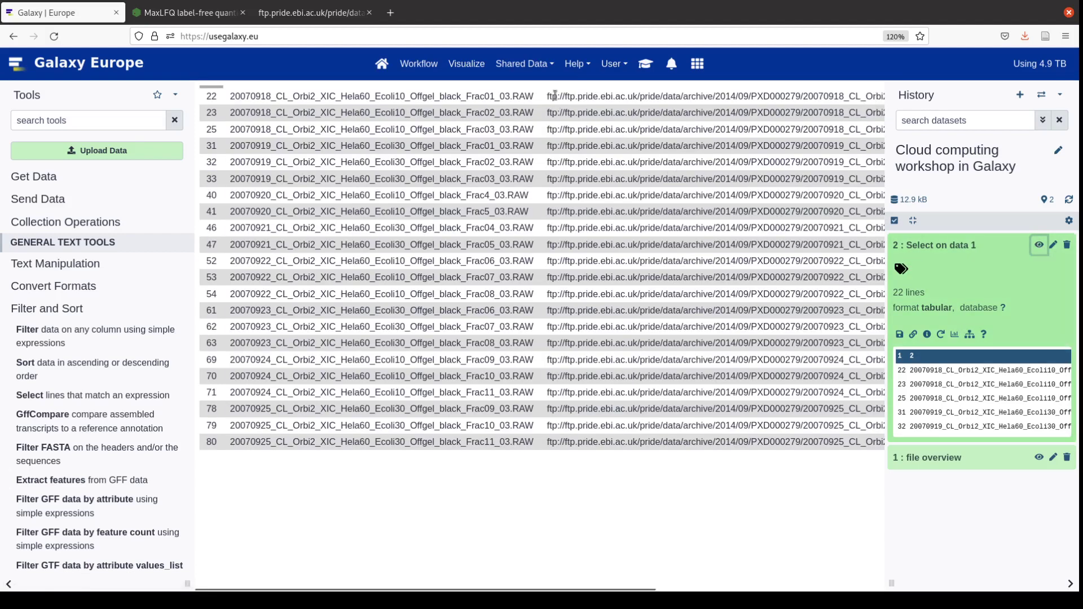
drag(532, 96, 232, 102)
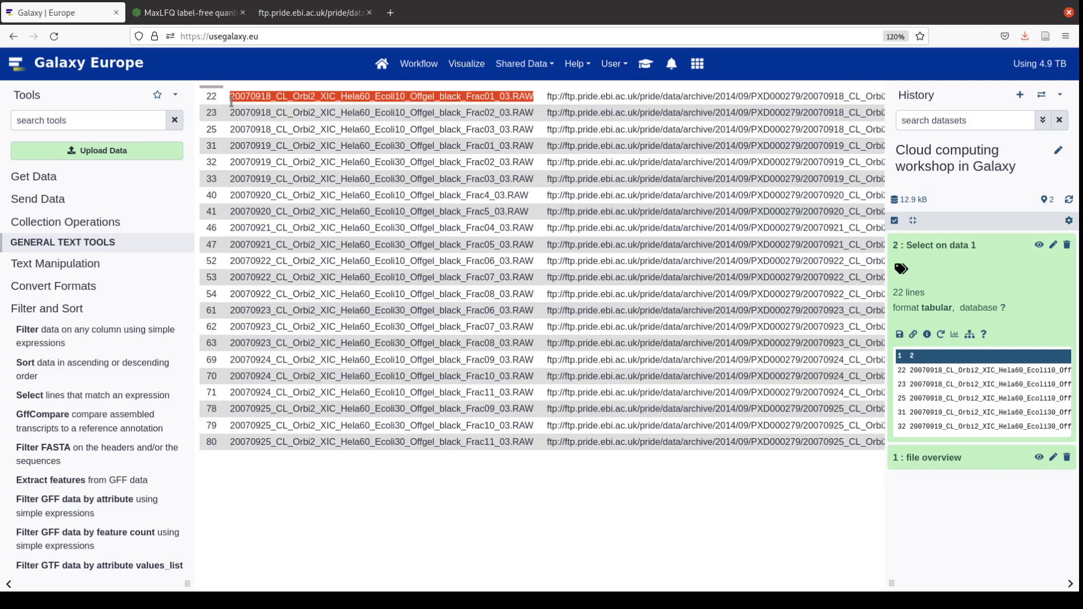
scroll(649, 141, right, 5)
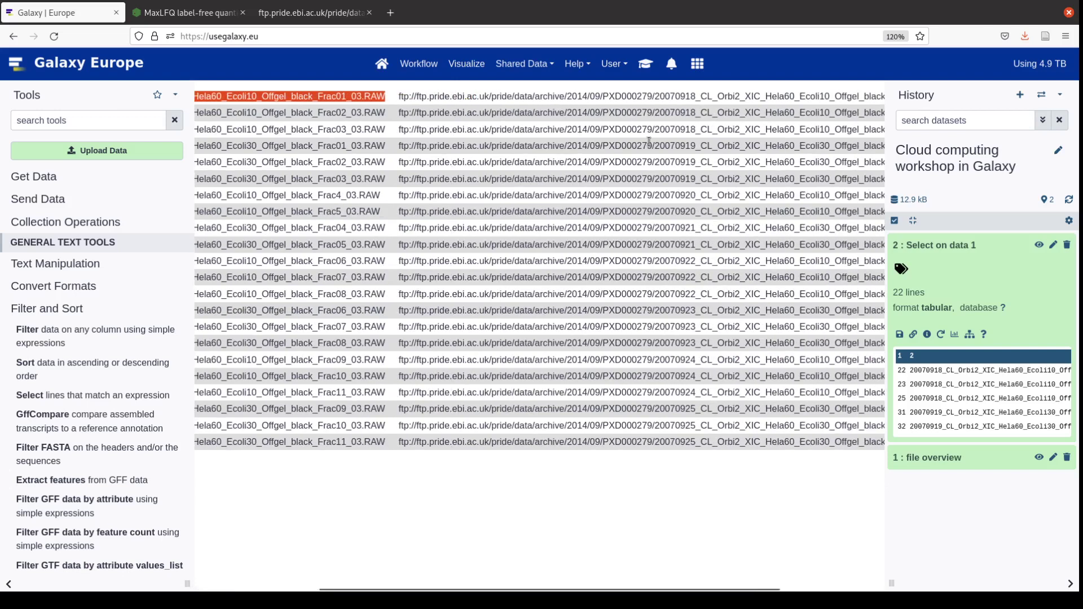
scroll(649, 129, right, 2)
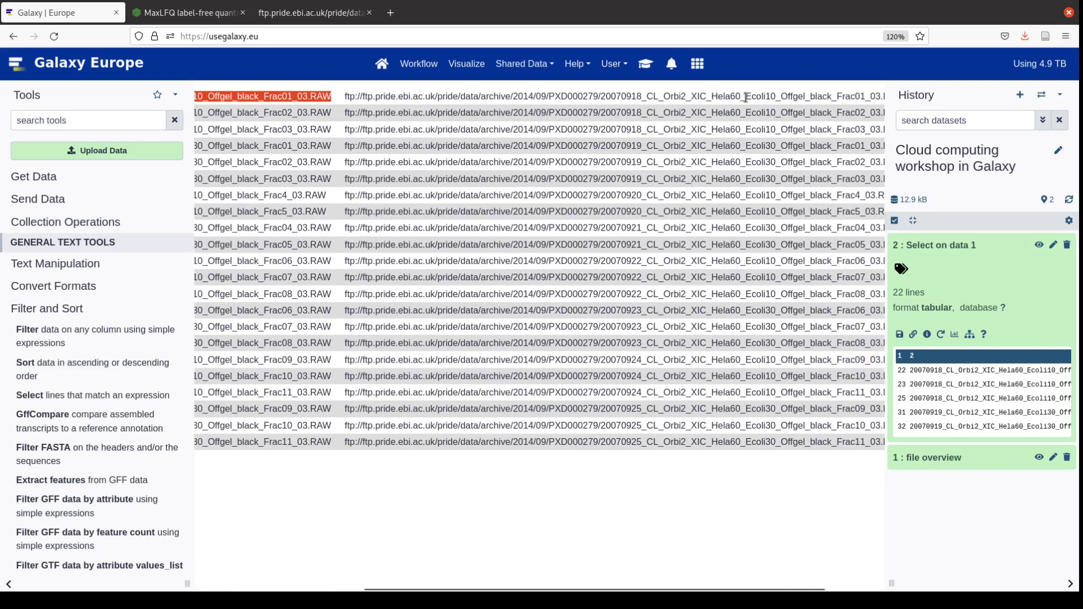
click(748, 97)
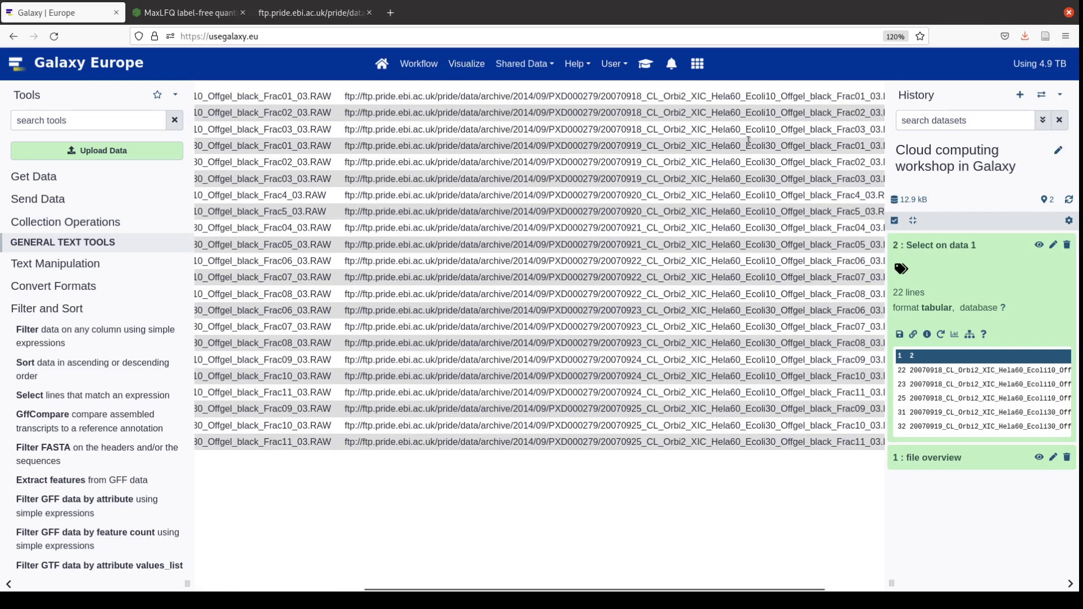
drag(745, 145, 779, 146)
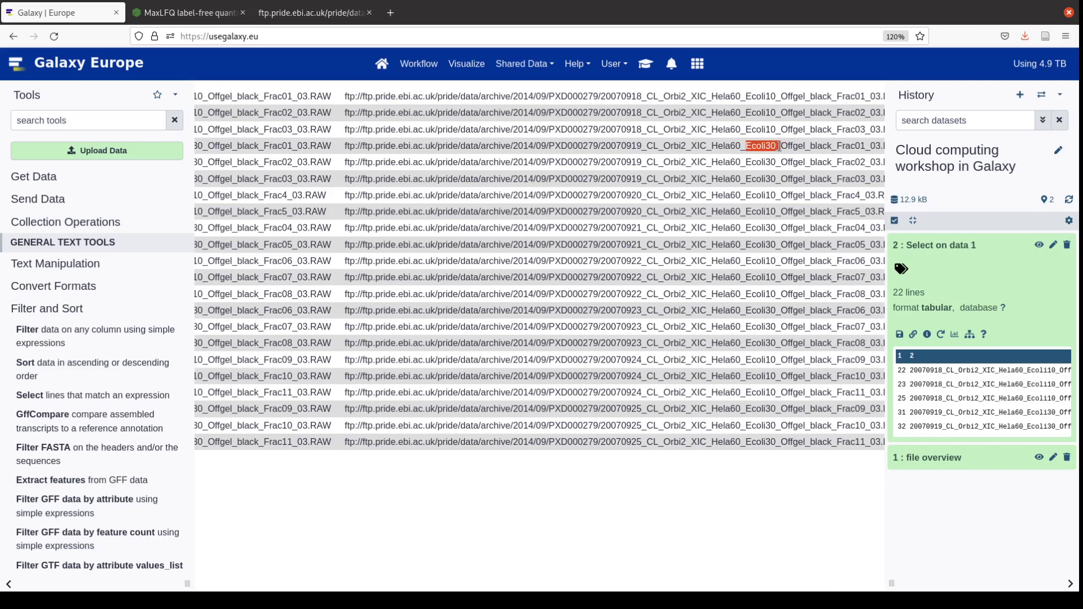
scroll(779, 146, right, 3)
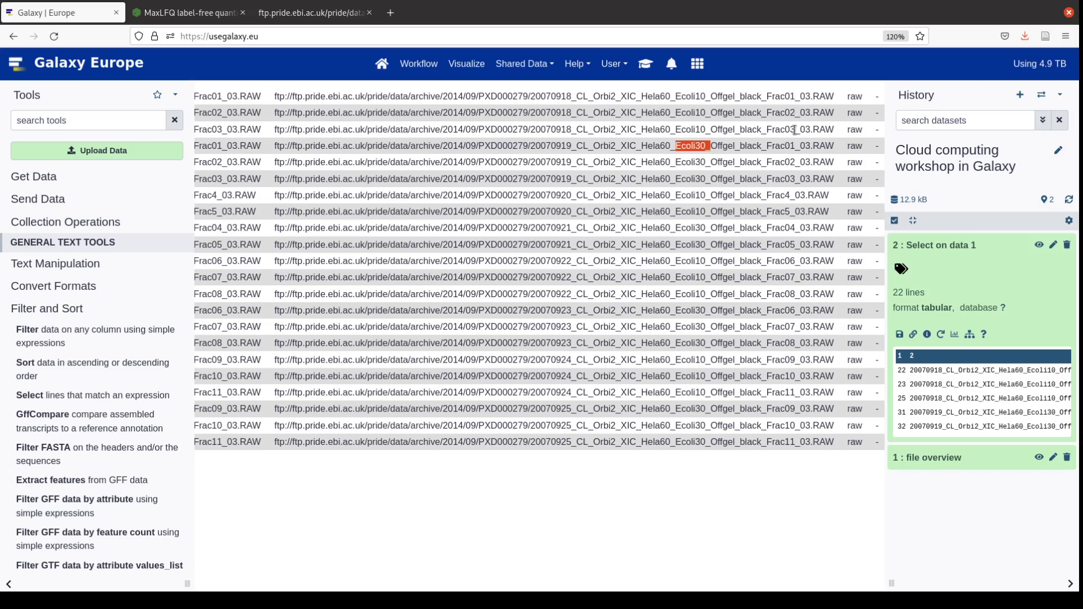
click(769, 194)
drag(767, 195, 793, 212)
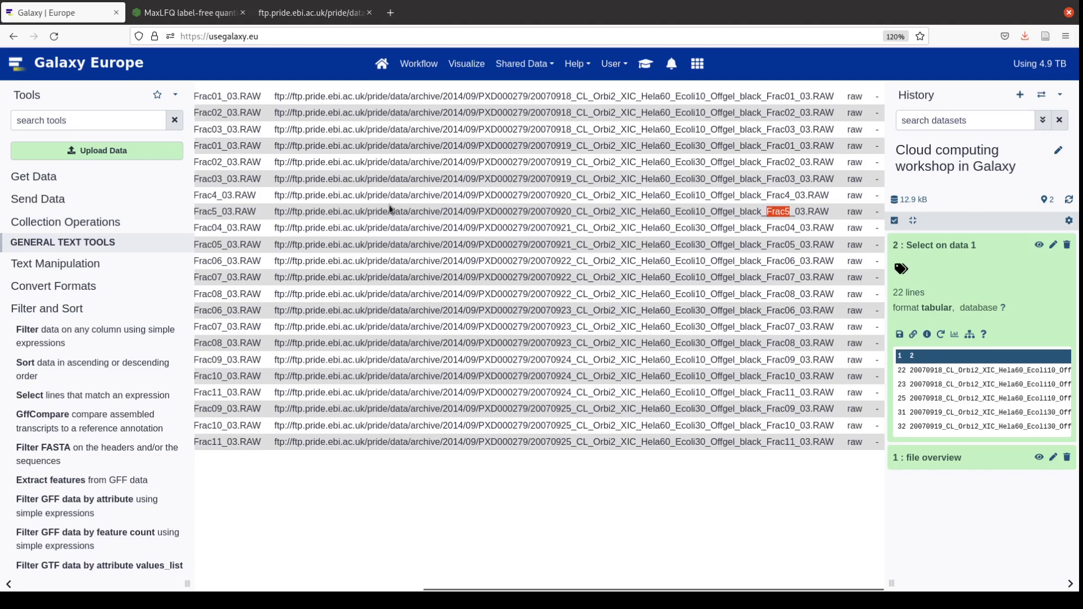
scroll(391, 210, left, 10)
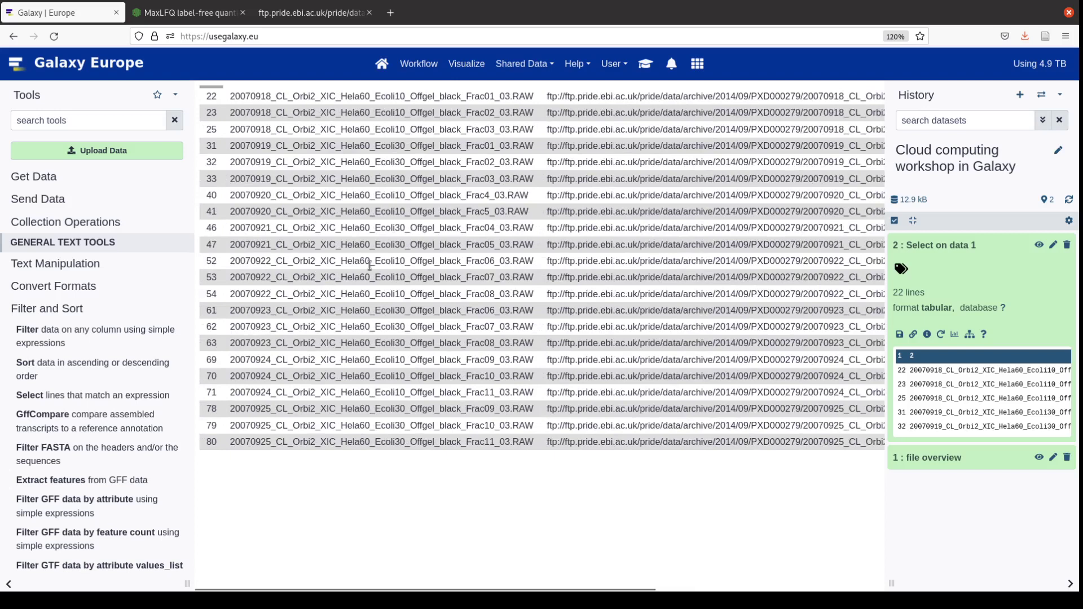
scroll(645, 215, right, 10)
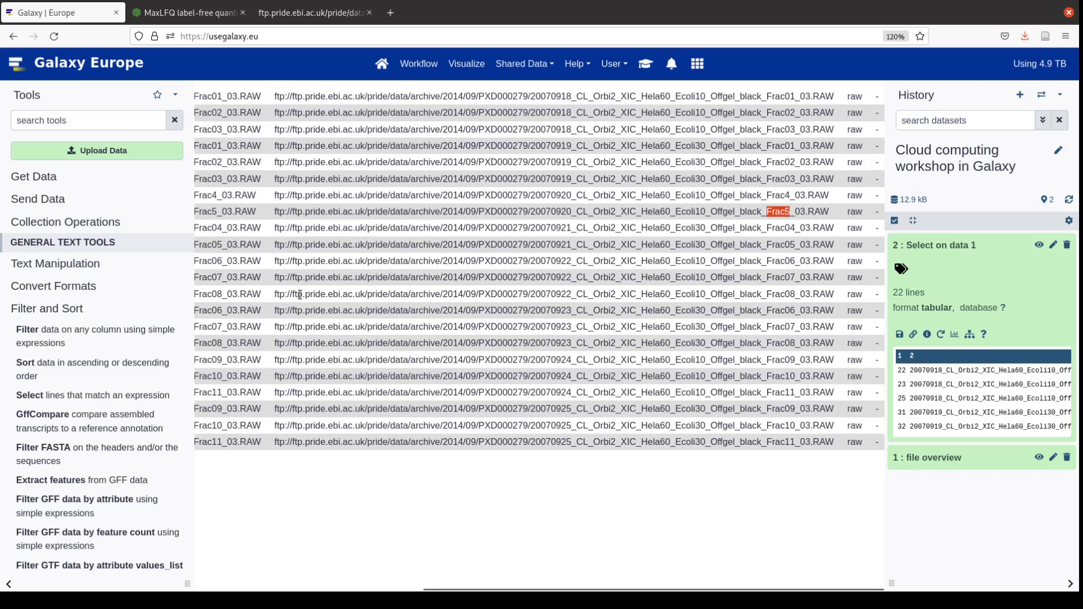
Open the Replace Text in a specific column tool and choose Select on data 1 as the file to process
click(94, 307)
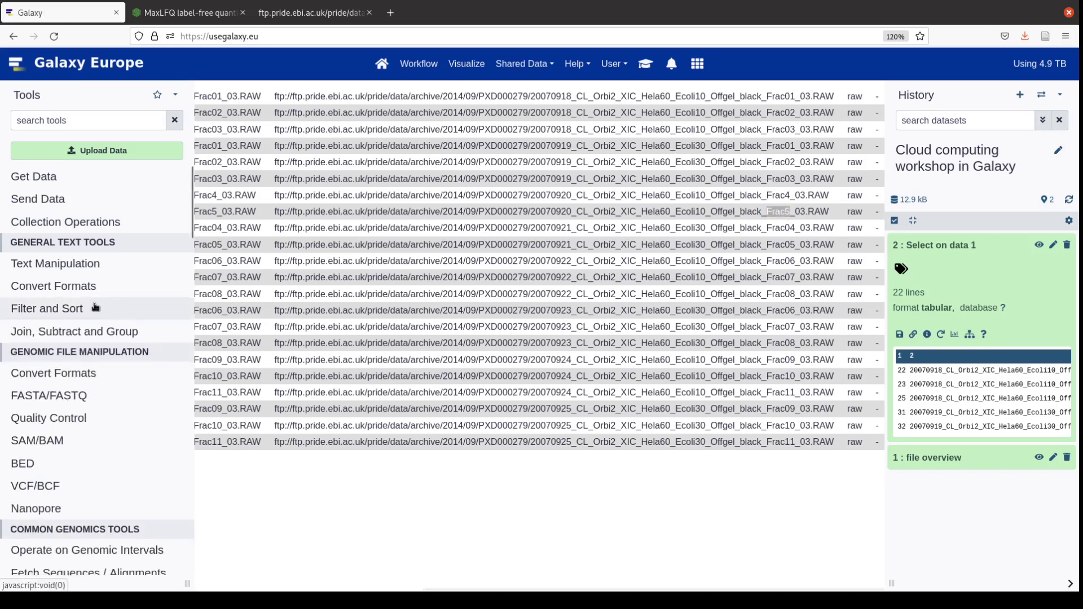
click(50, 263)
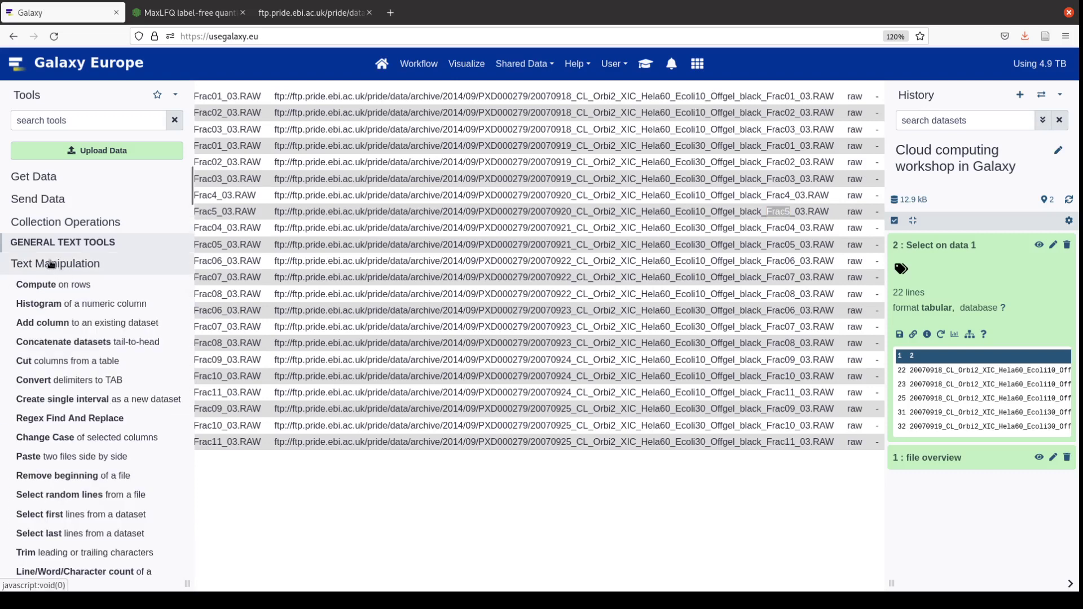
scroll(76, 405, down, 4)
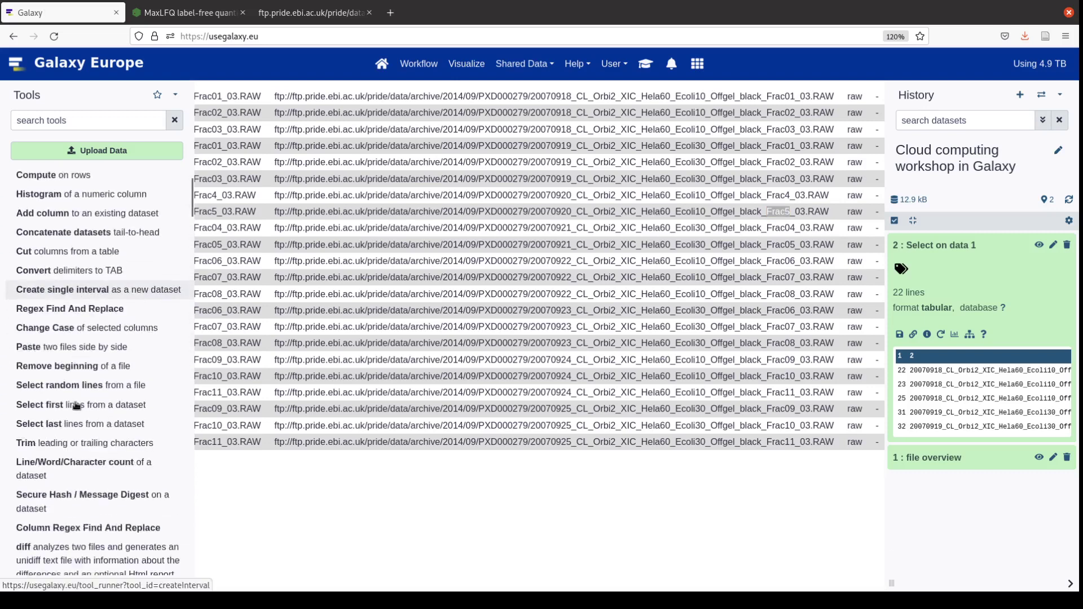
scroll(76, 405, down, 1)
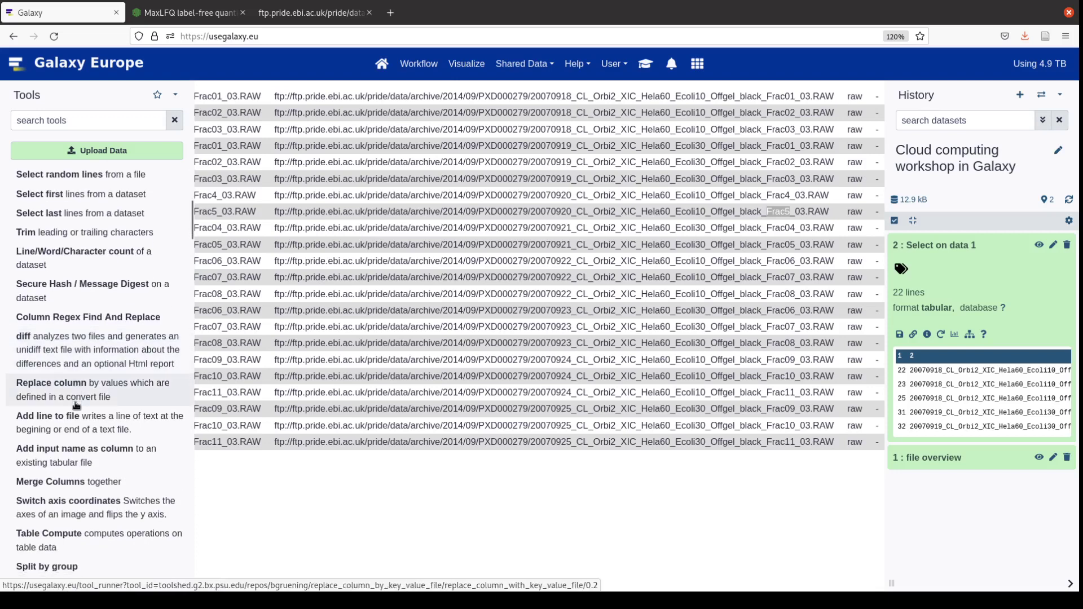
scroll(76, 405, down, 4)
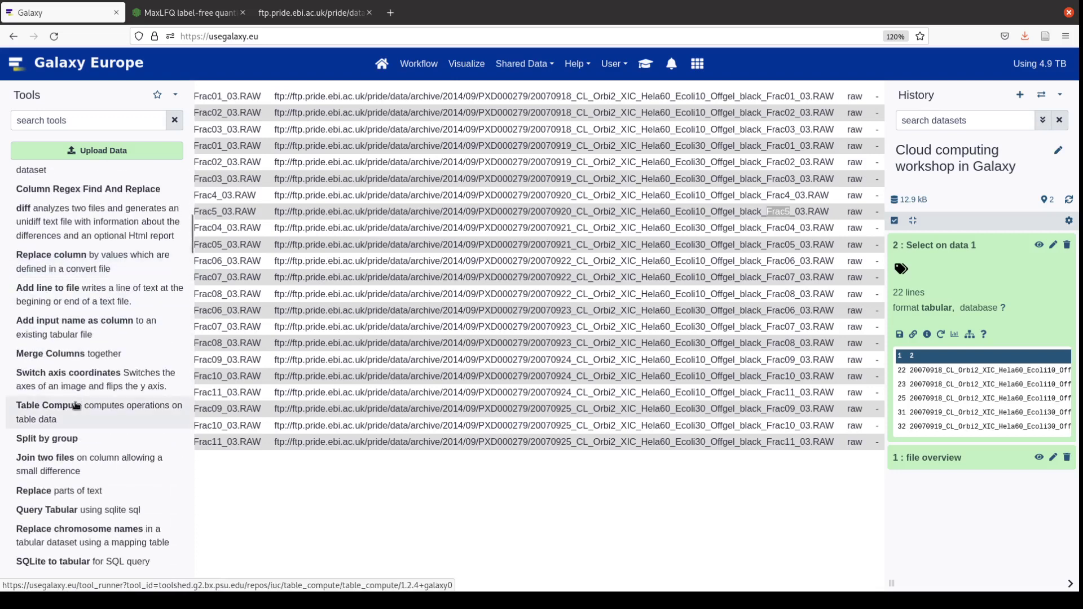
scroll(76, 405, down, 3)
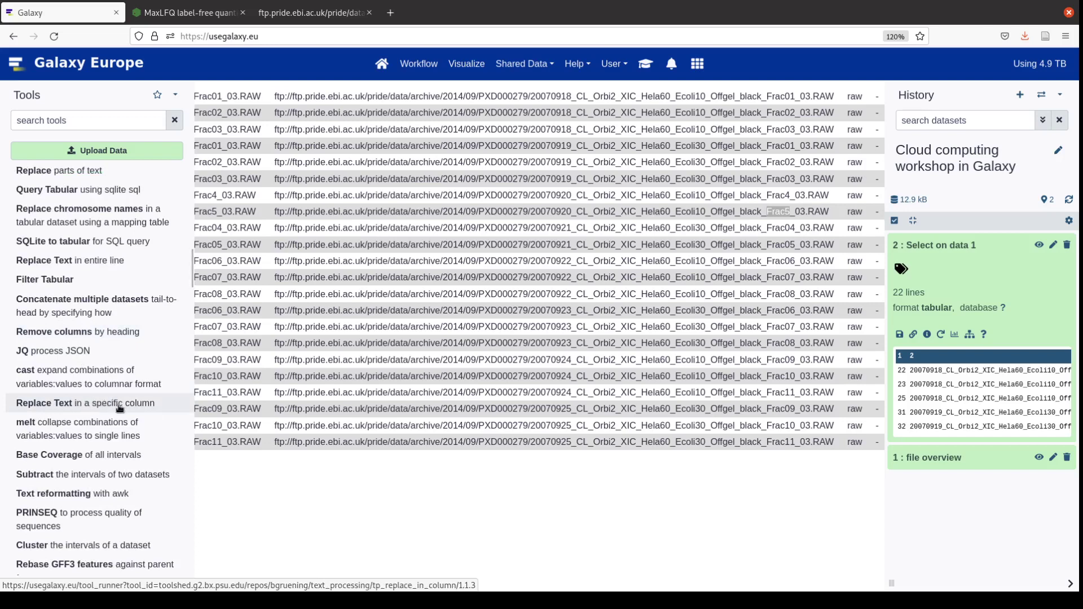
click(118, 404)
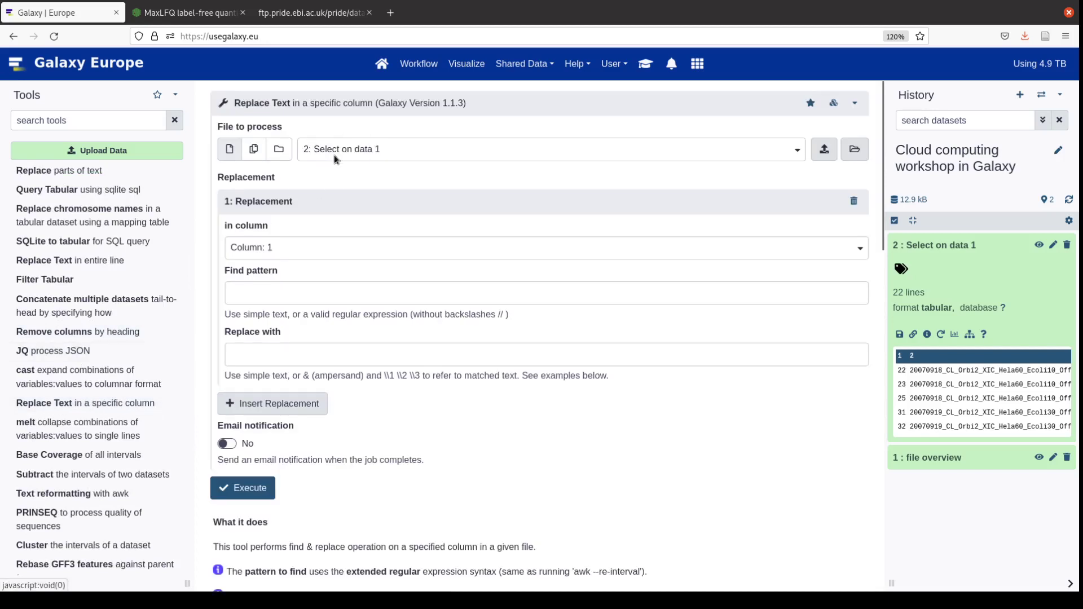
click(335, 156)
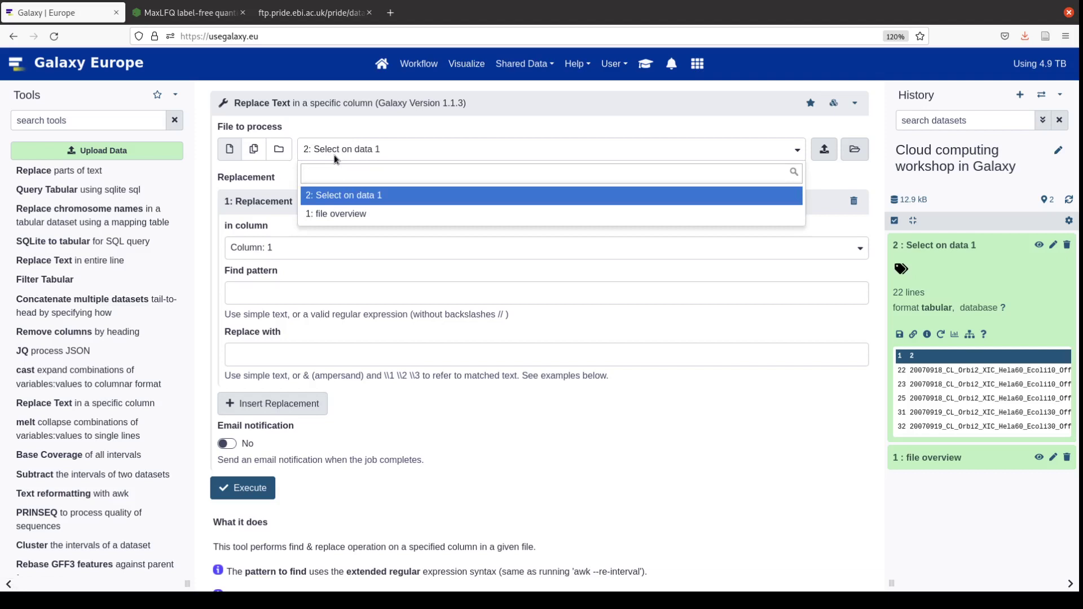
click(335, 196)
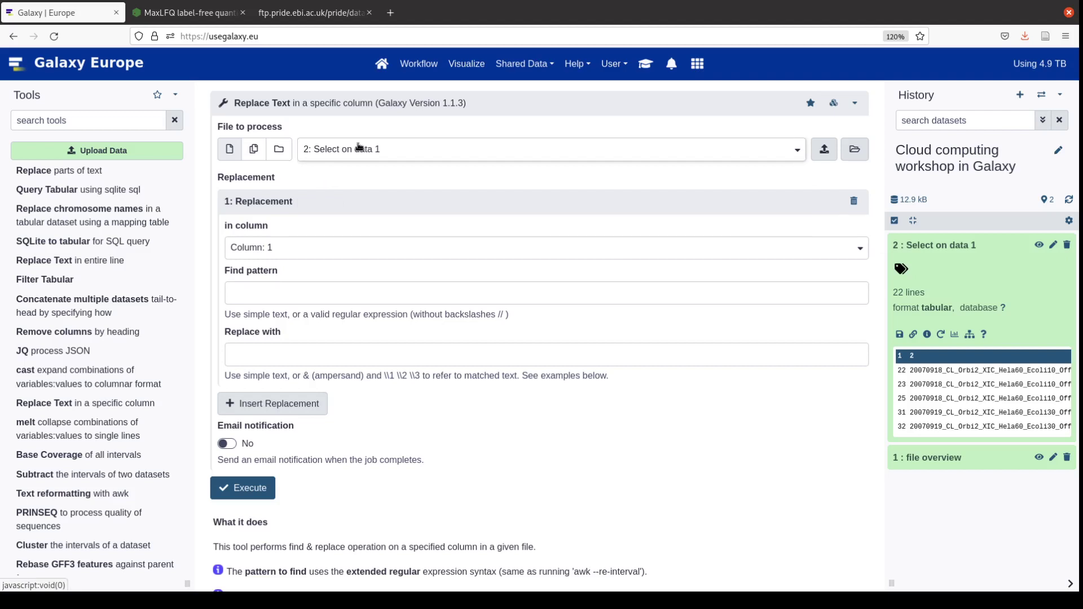
Set the first replacement to column 3 with the find pattern Frac0
click(287, 252)
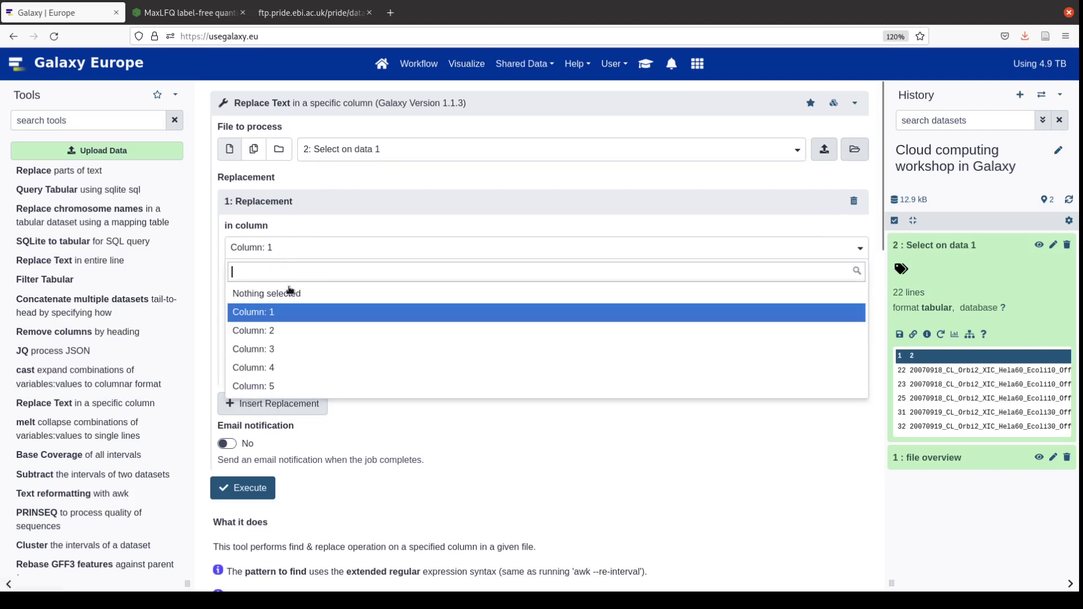
click(282, 347)
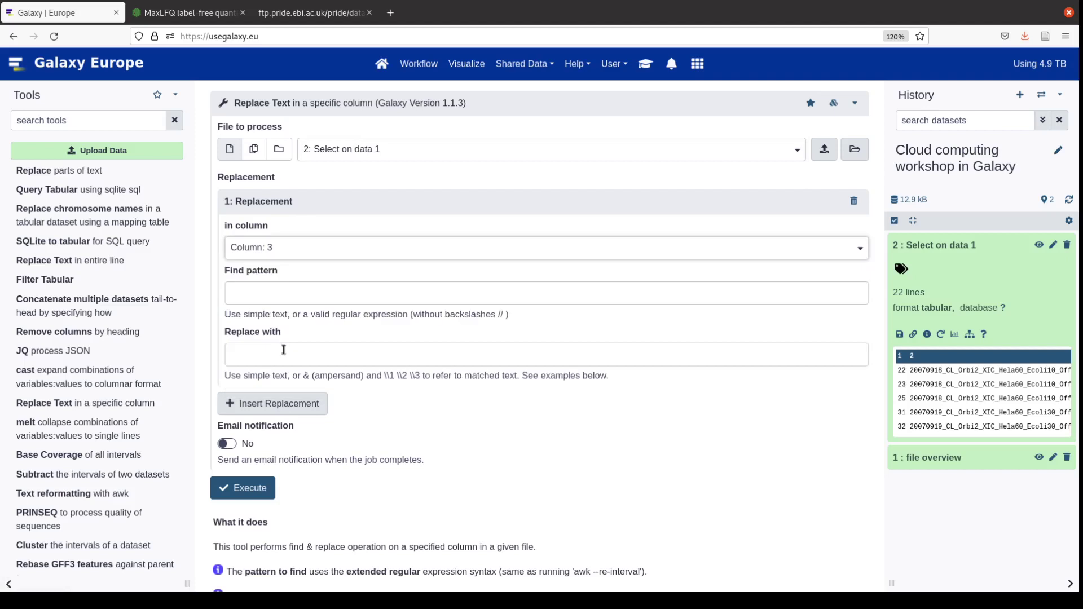
click(278, 285)
text(Frac)
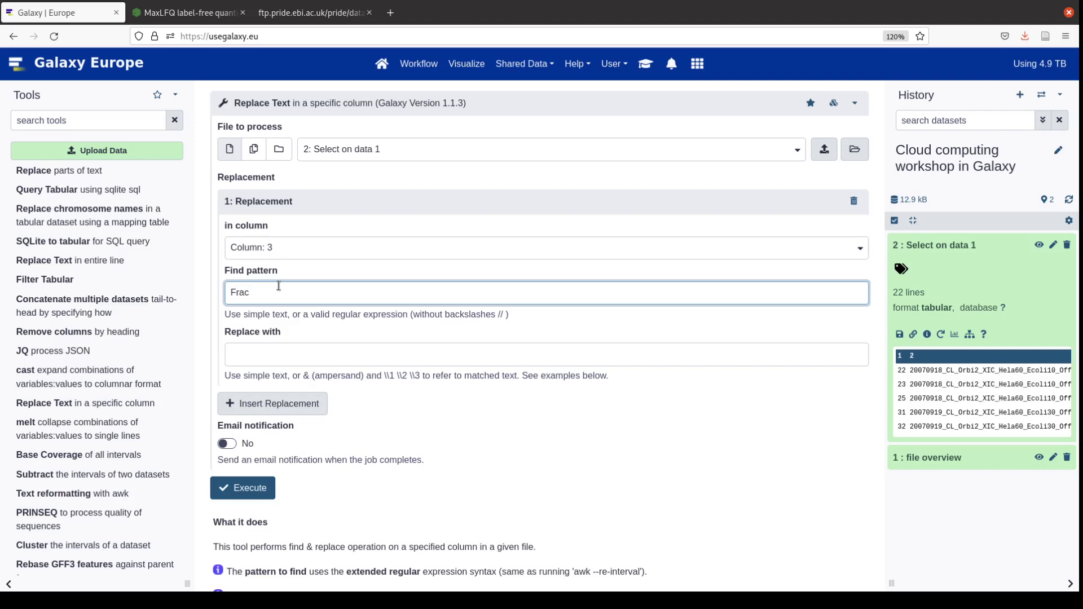
text(0)
Insert a second replacement on column 3 with the find pattern Frac
click(285, 404)
click(275, 445)
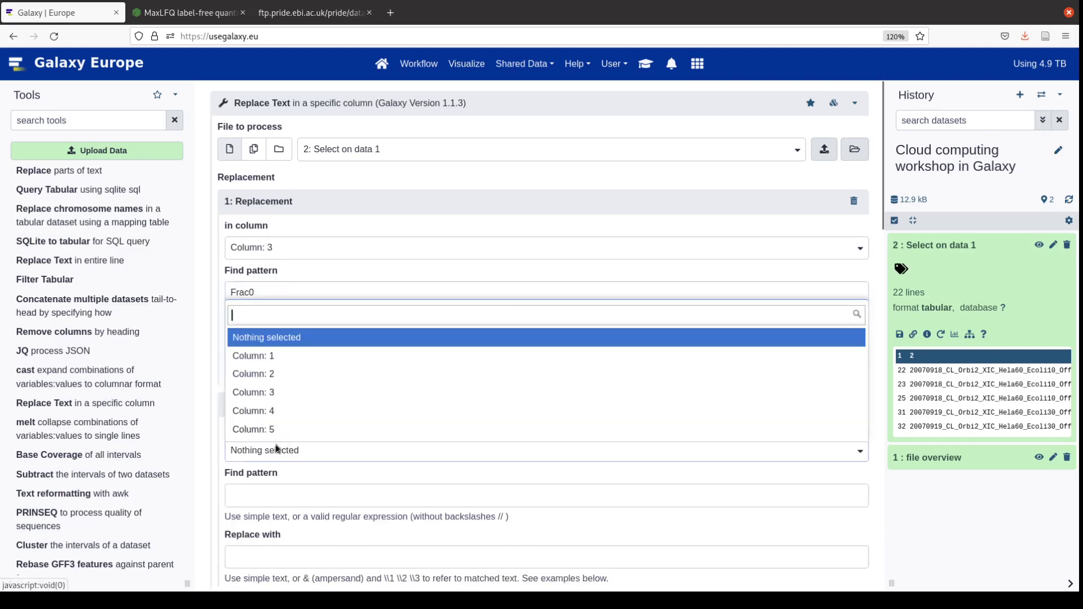
click(272, 391)
scroll(273, 392, down, 5)
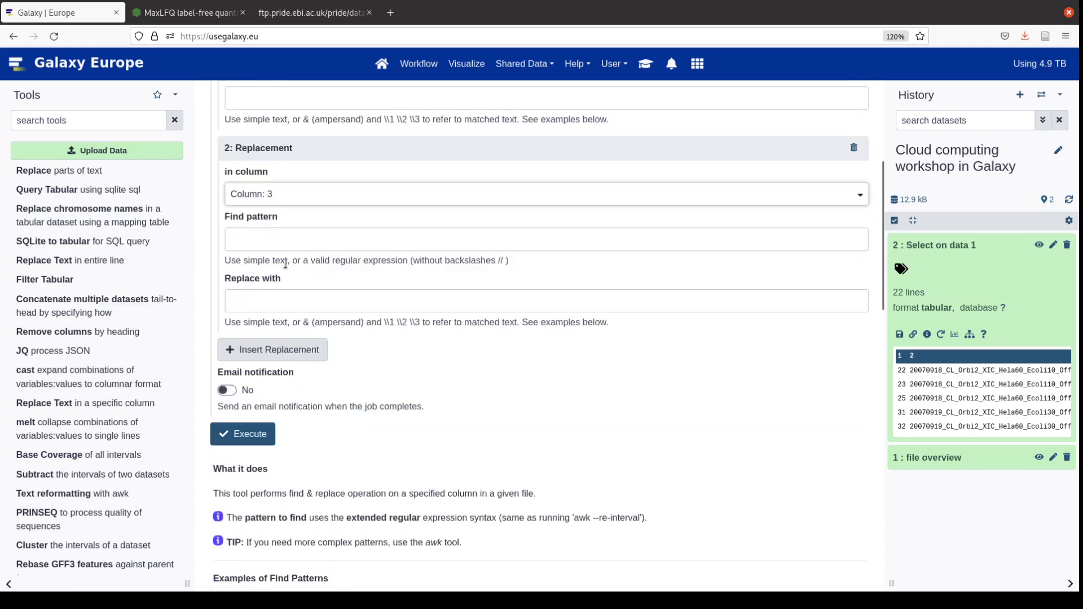
click(272, 237)
text(Frac)
scroll(273, 235, up, 3)
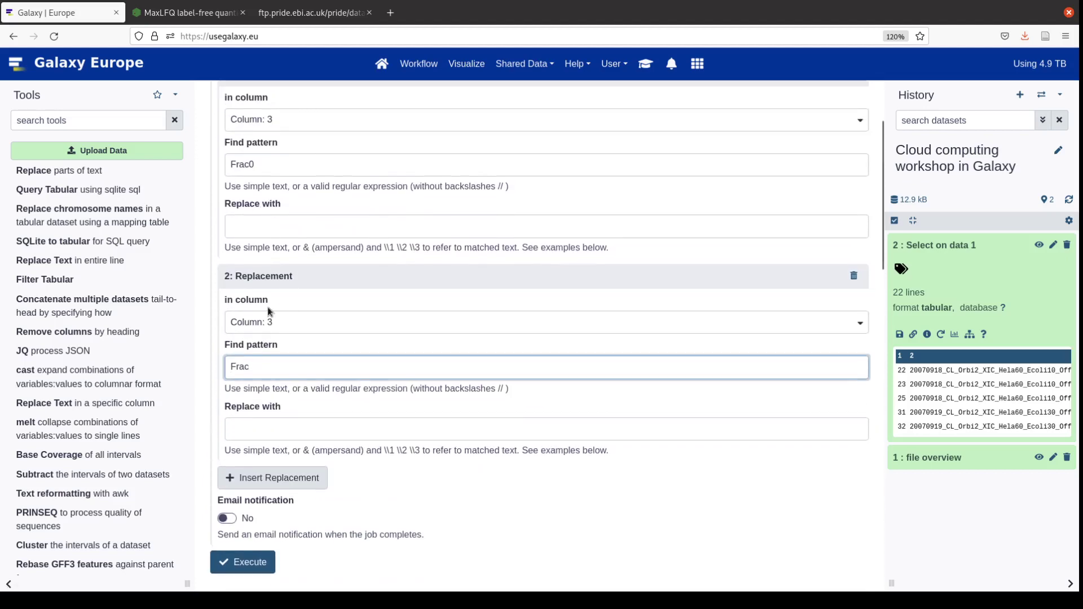
scroll(270, 399, down, 3)
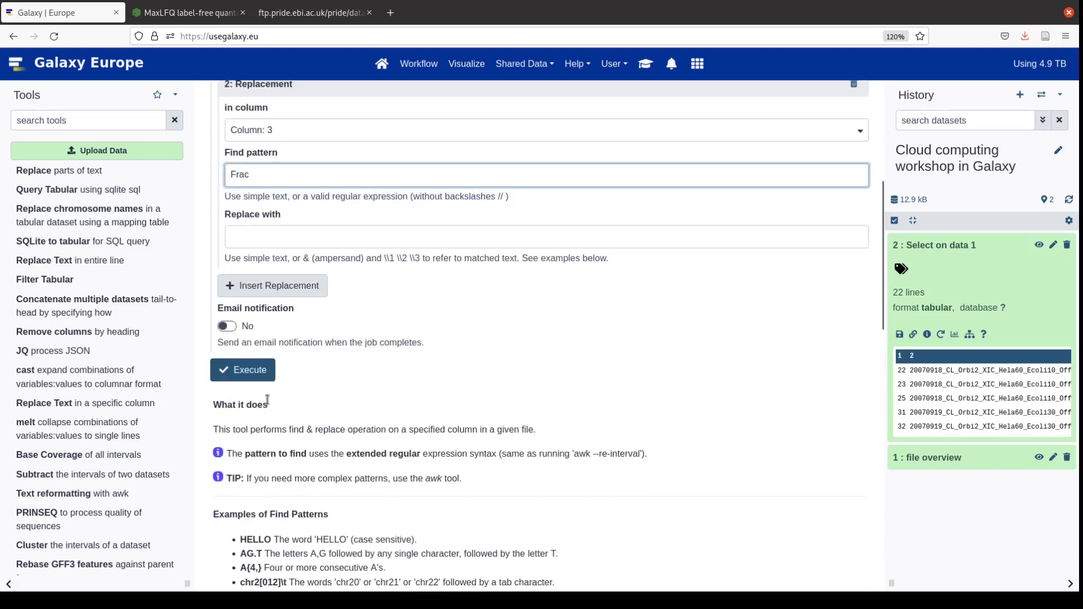
Insert a third replacement on column 3 with an underscore (_) as the find pattern
click(288, 286)
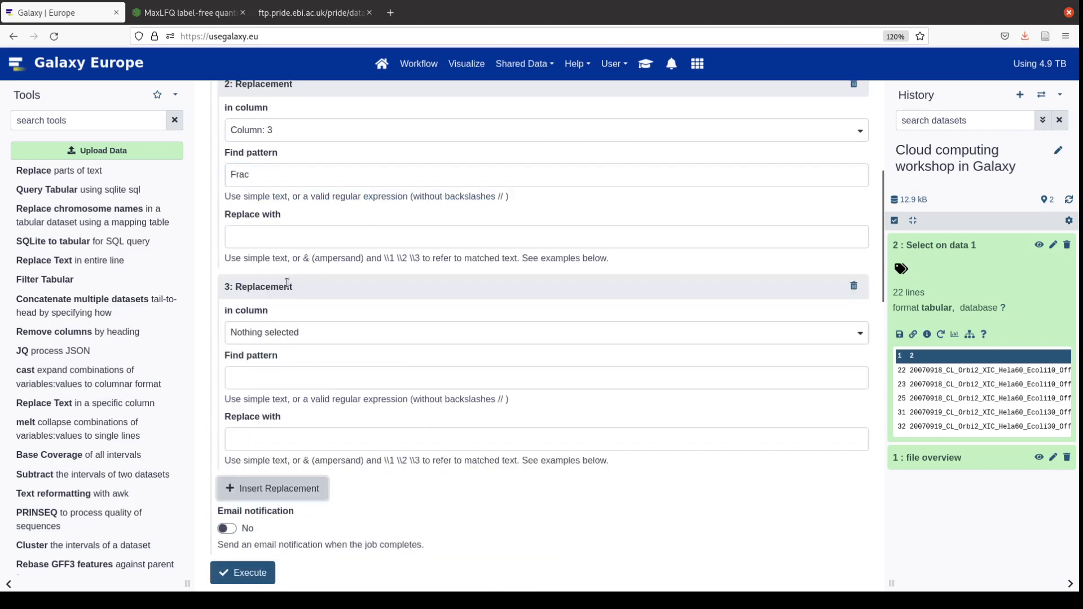
click(293, 331)
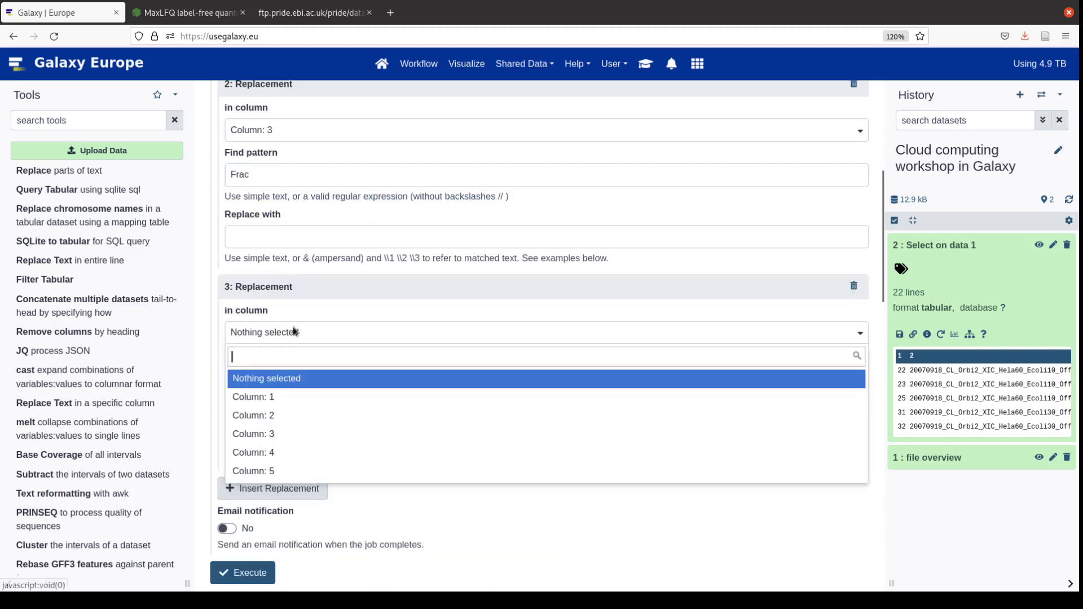
click(278, 434)
click(276, 376)
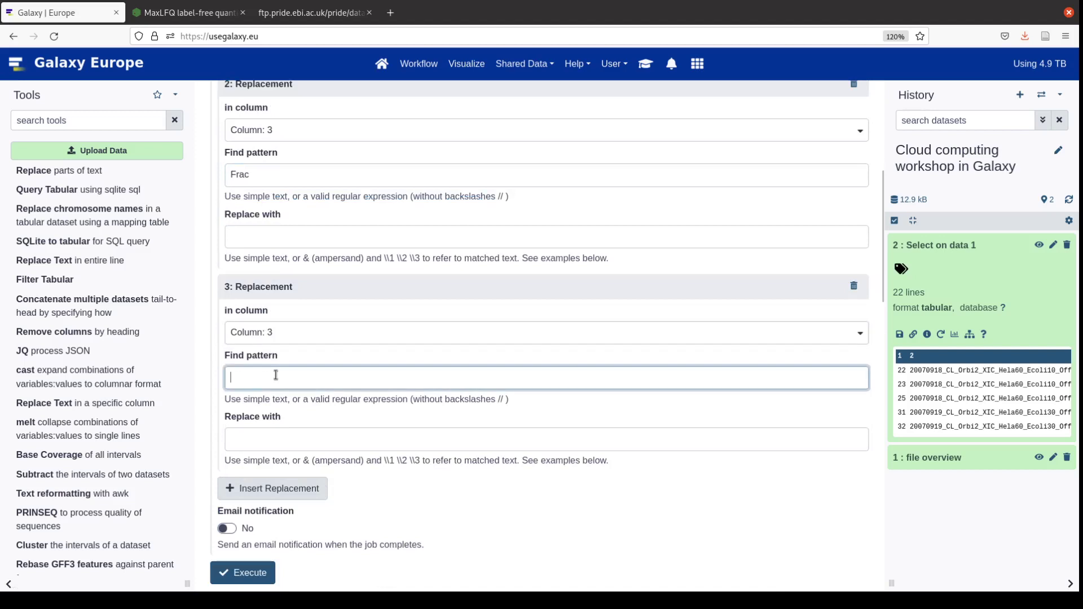
scroll(954, 396, right, 6)
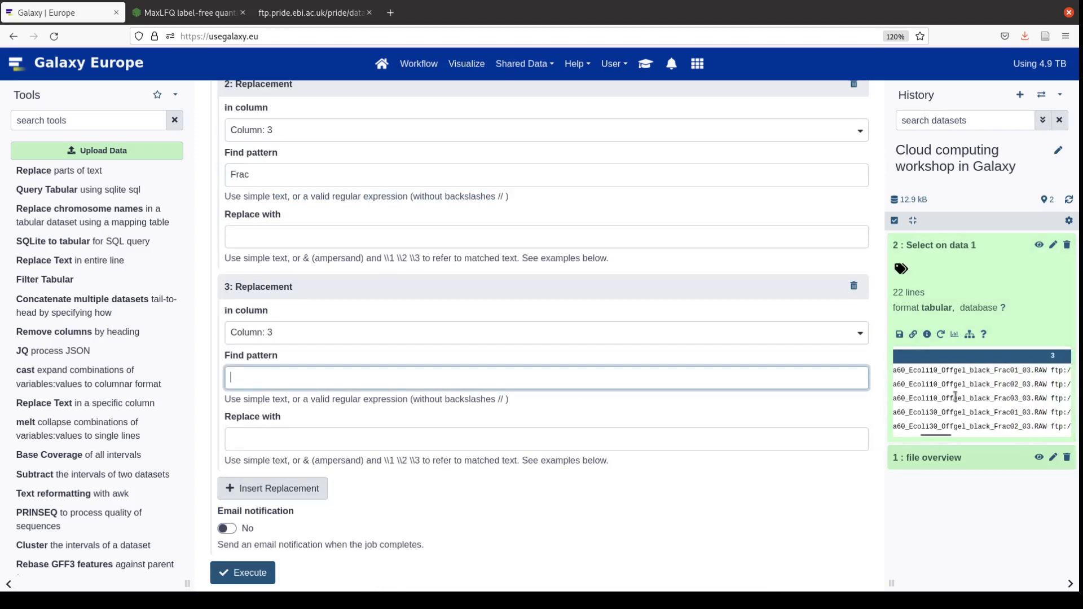
scroll(955, 396, right, 3)
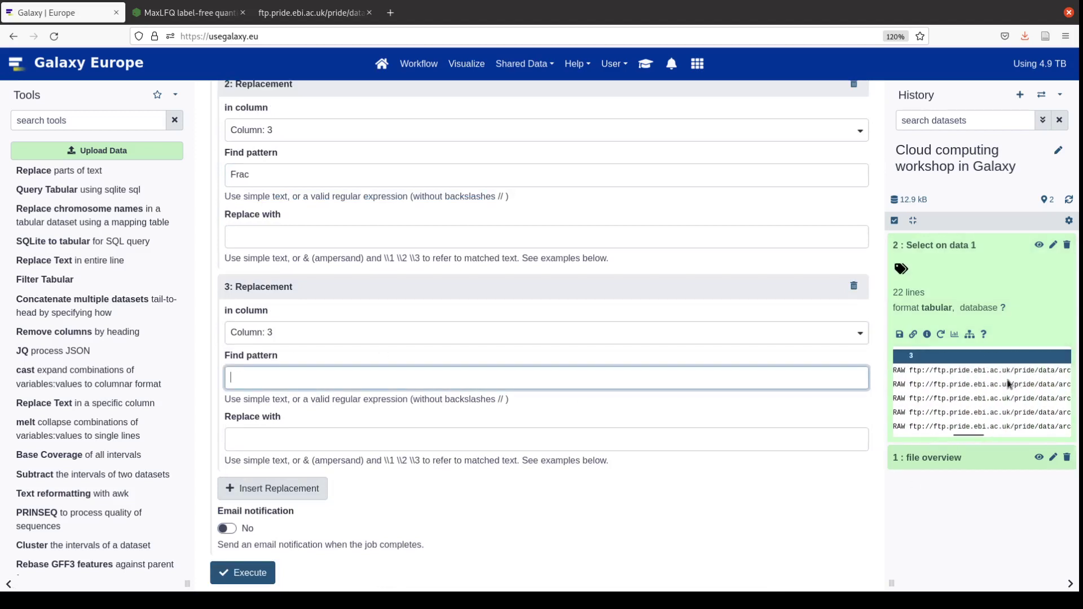
scroll(1009, 384, right, 2)
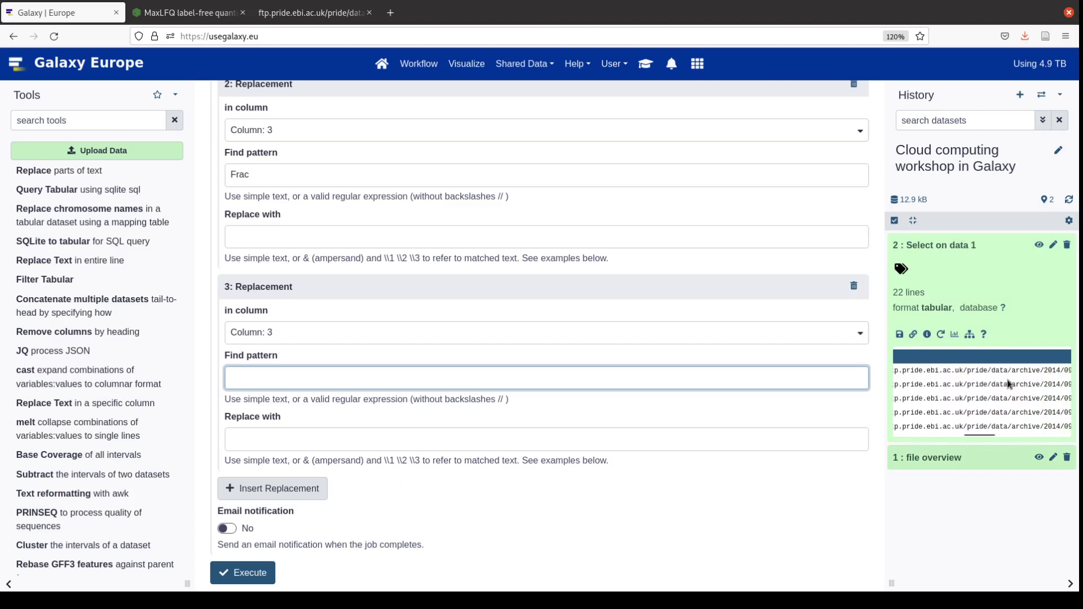
scroll(1029, 380, right, 3)
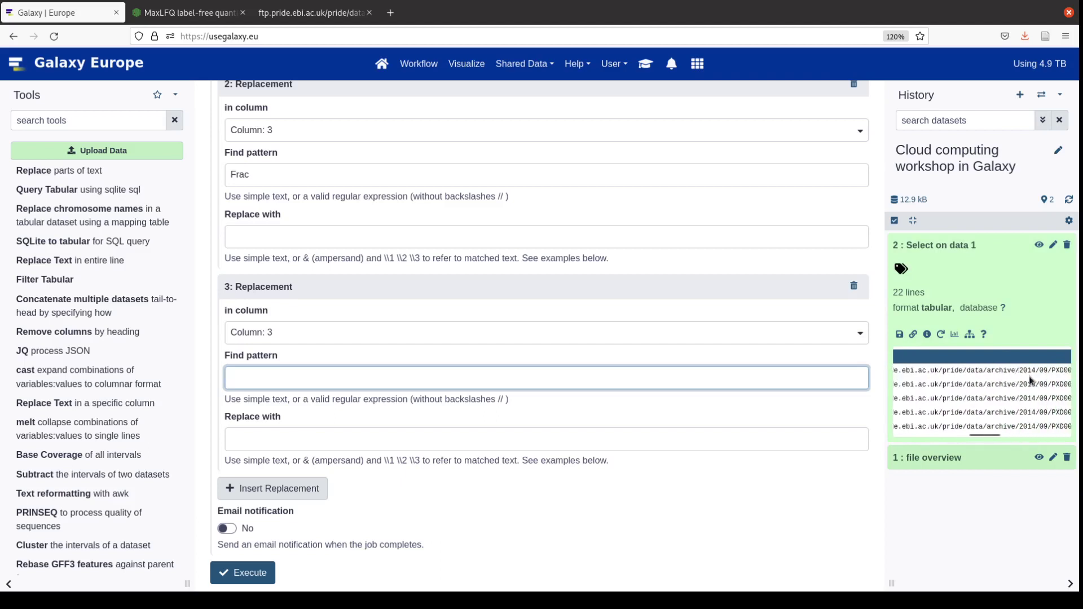
scroll(1030, 380, right, 4)
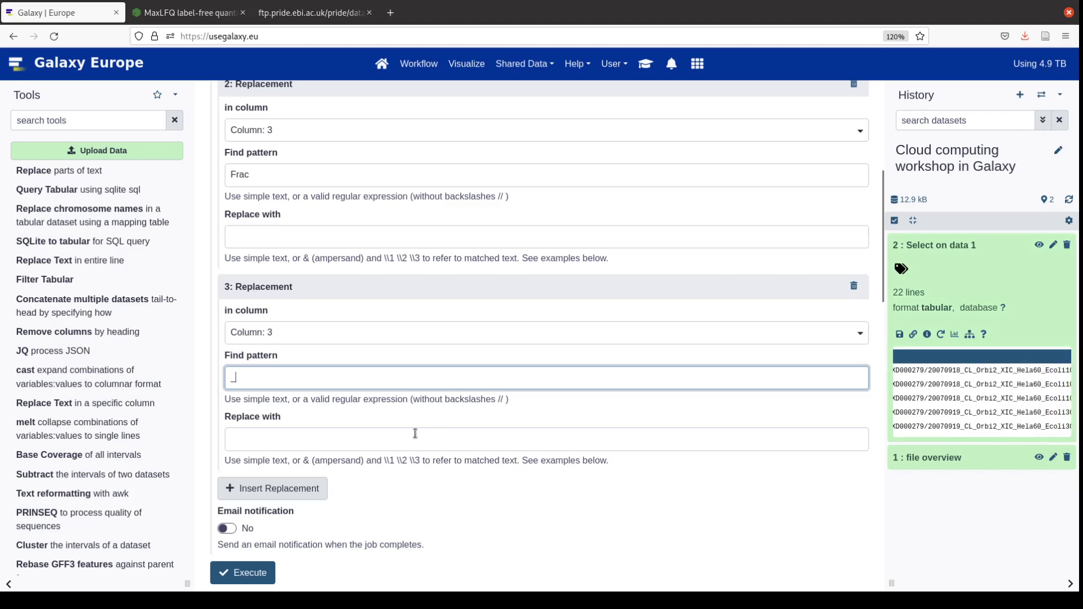
text(_)
Set the third replacement's new text to \\t and run the Replace Text tool
click(357, 439)
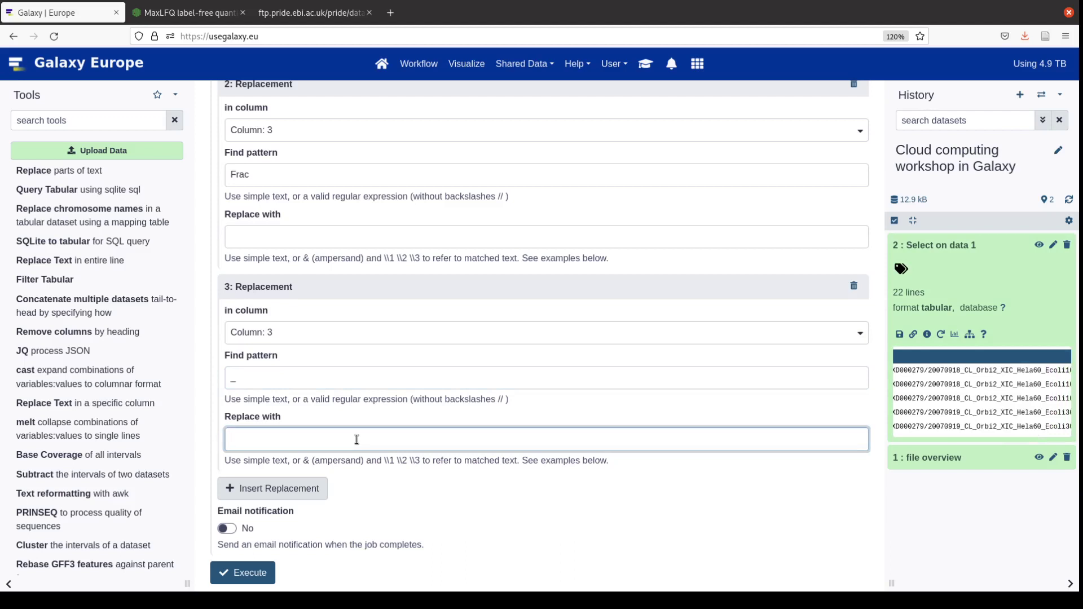
text(\t)
click(247, 574)
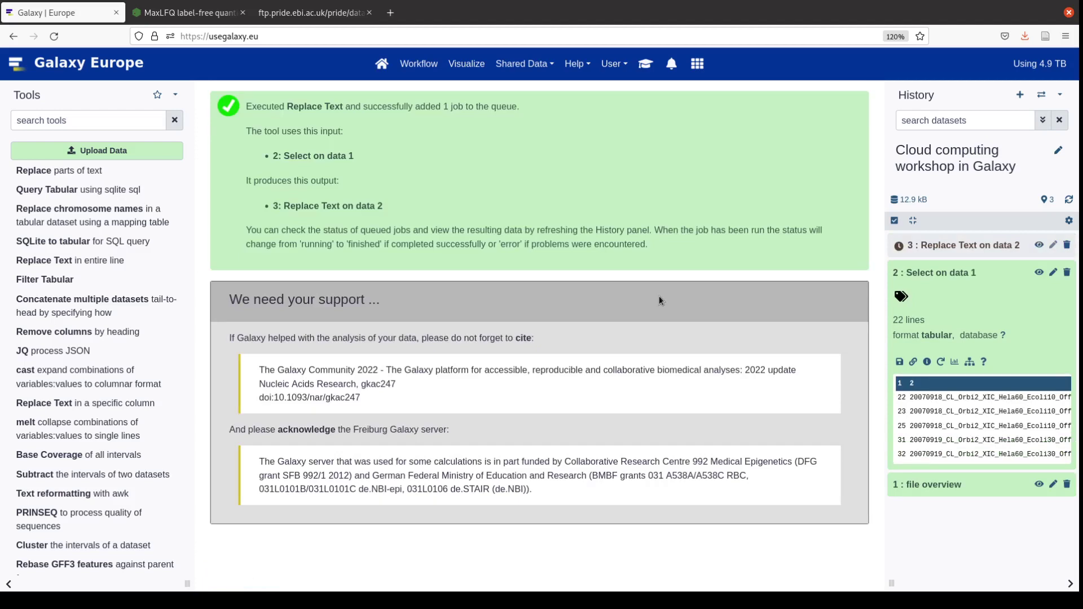
scroll(99, 393, up, 7)
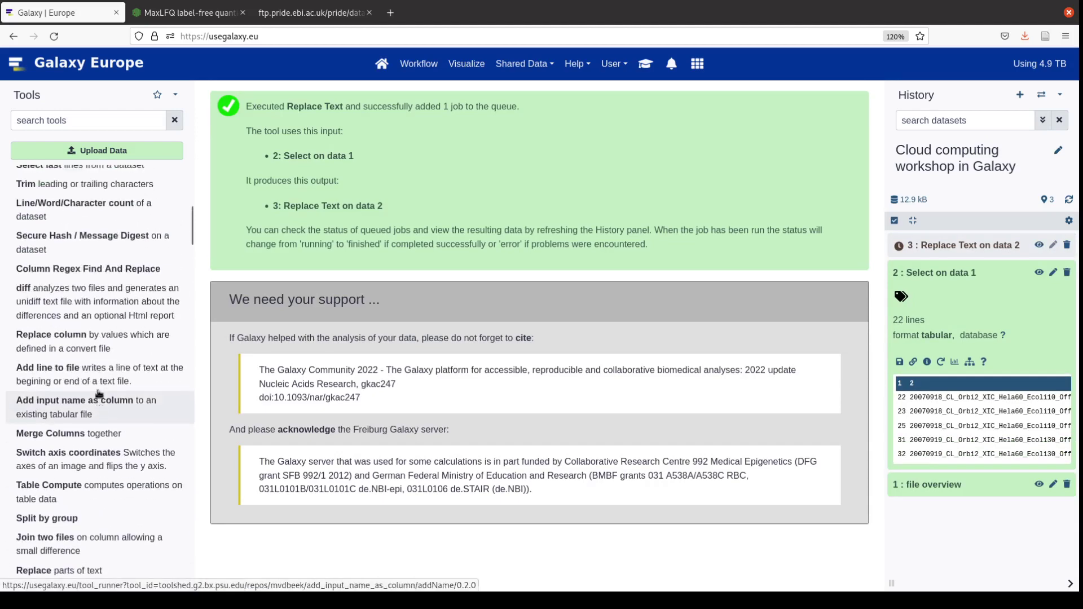
scroll(98, 393, up, 5)
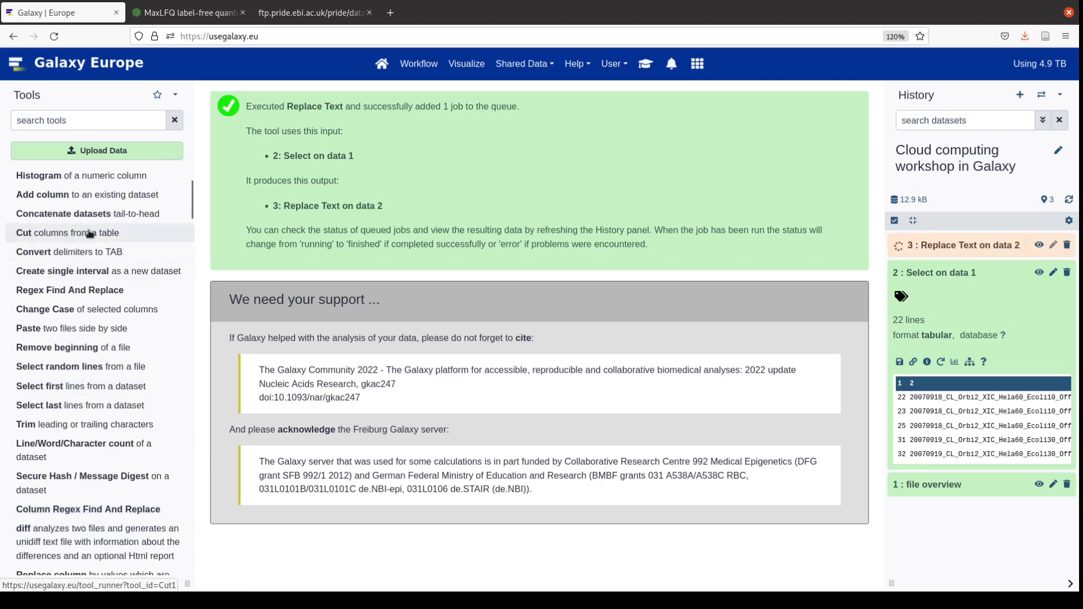
click(80, 233)
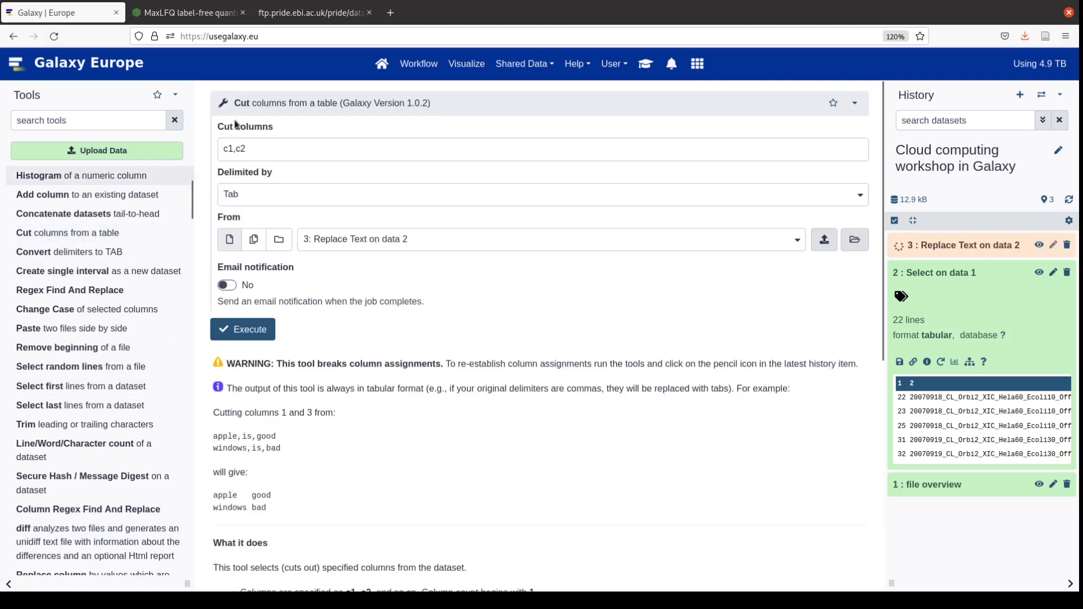
drag(247, 148, 222, 148)
click(258, 148)
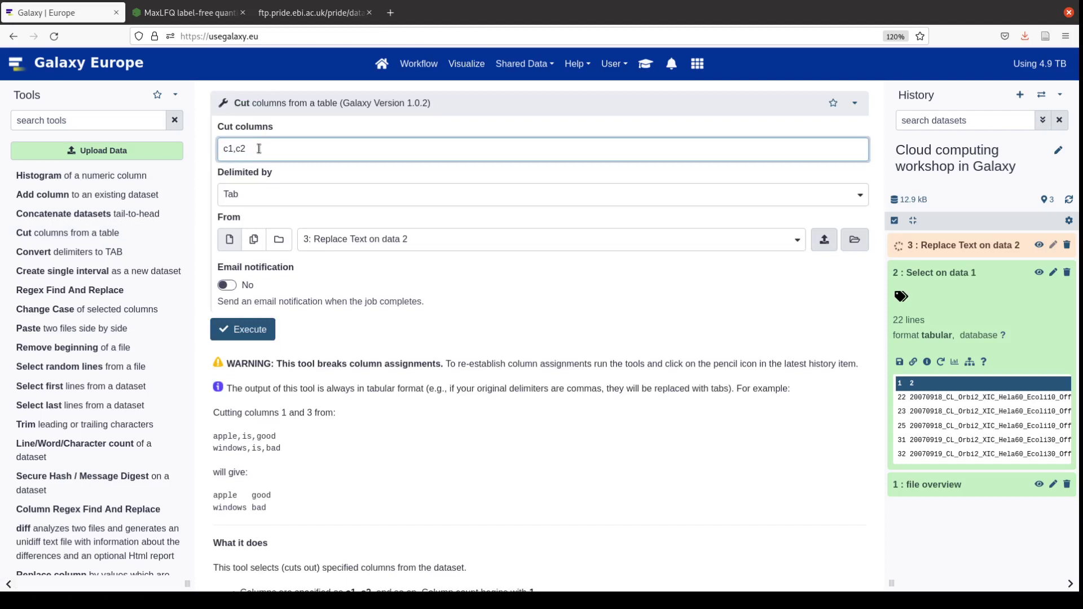
Display the Replace Text on data 2 dataset and examine the split columns for the Ecoli label and fraction number
click(938, 275)
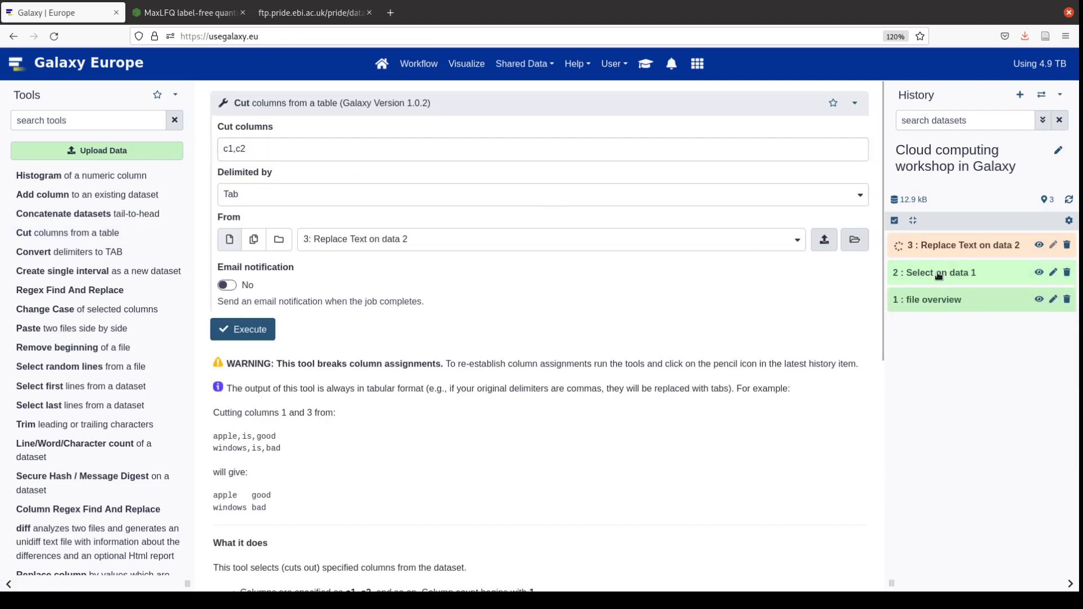
click(957, 248)
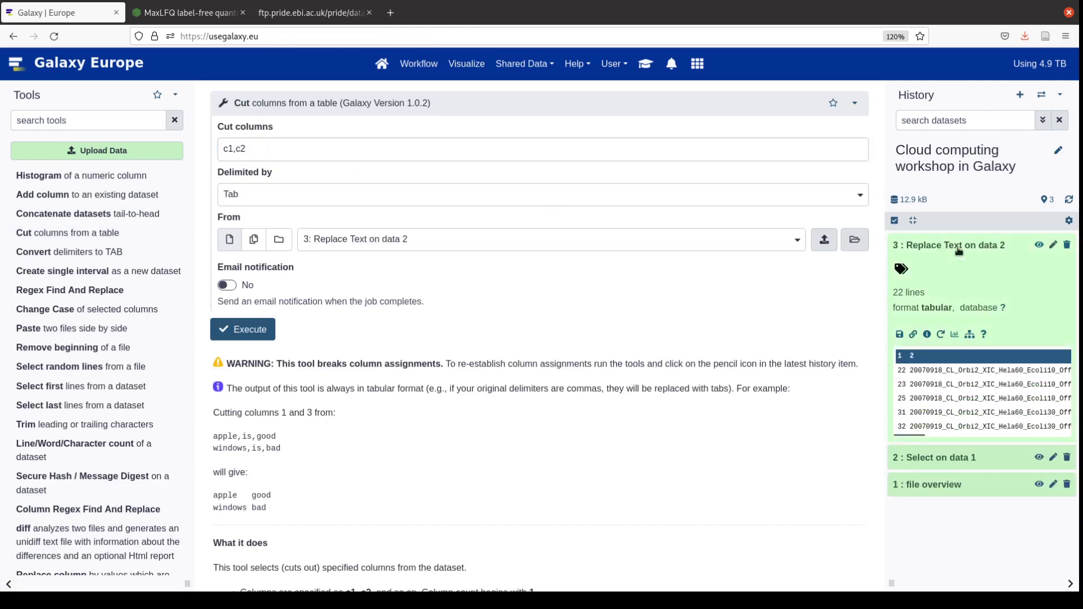
click(1039, 245)
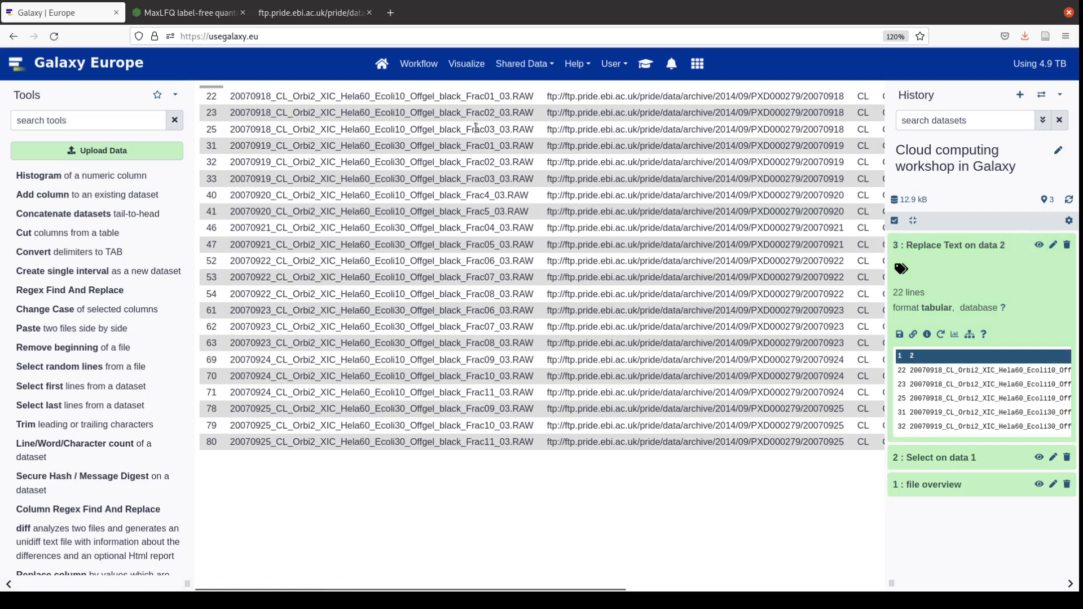
scroll(695, 179, right, 6)
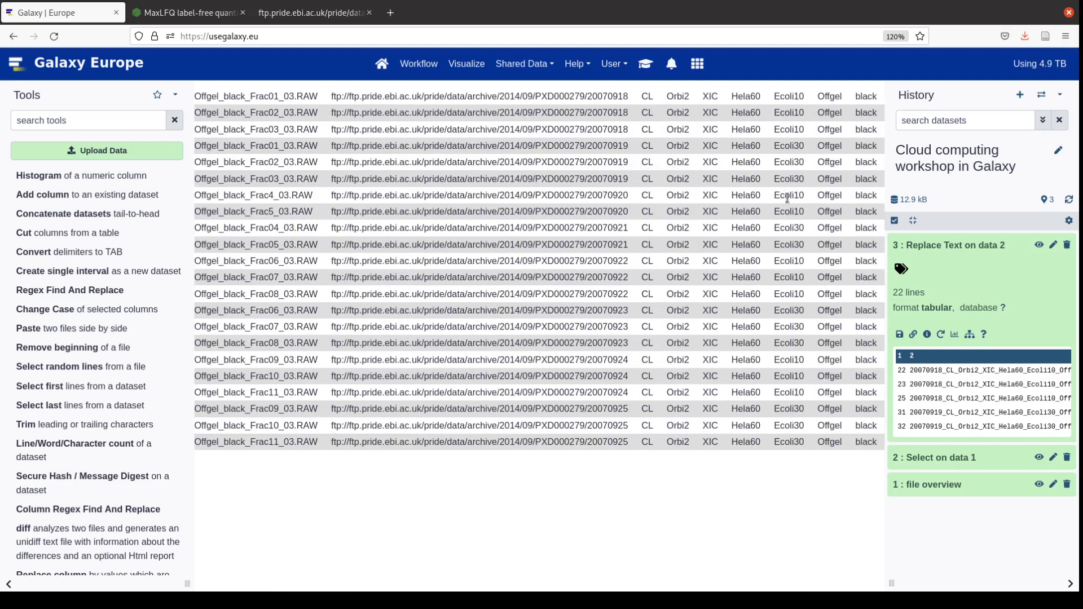
scroll(787, 199, right, 2)
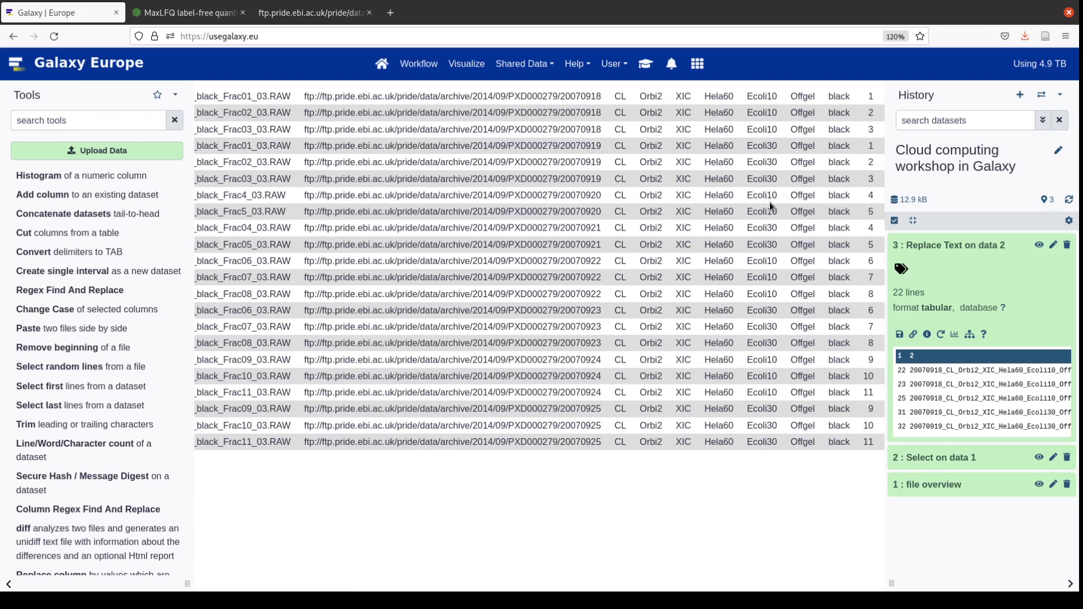
scroll(769, 202, right, 4)
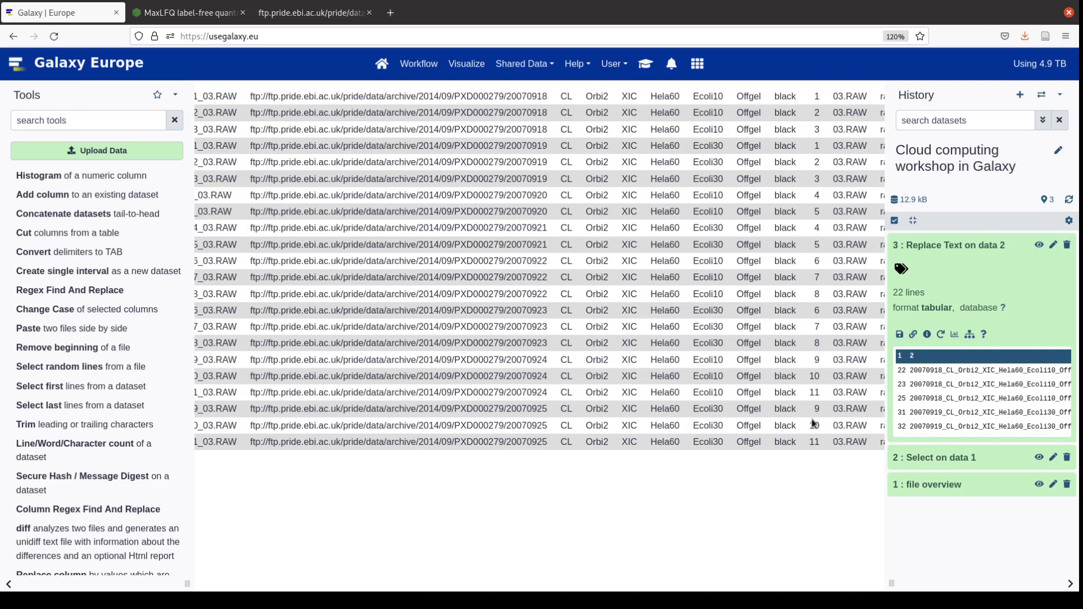
Cut columns c2,c11,c8 from the tab-delimited Replace Text on data 2 dataset and display the output
click(78, 237)
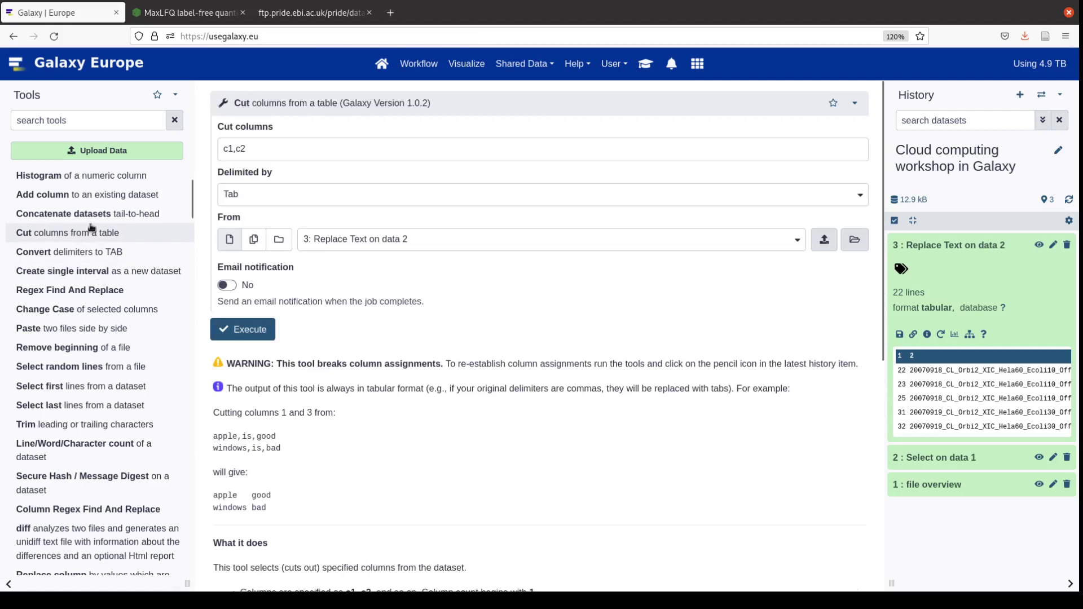
drag(269, 149, 232, 168)
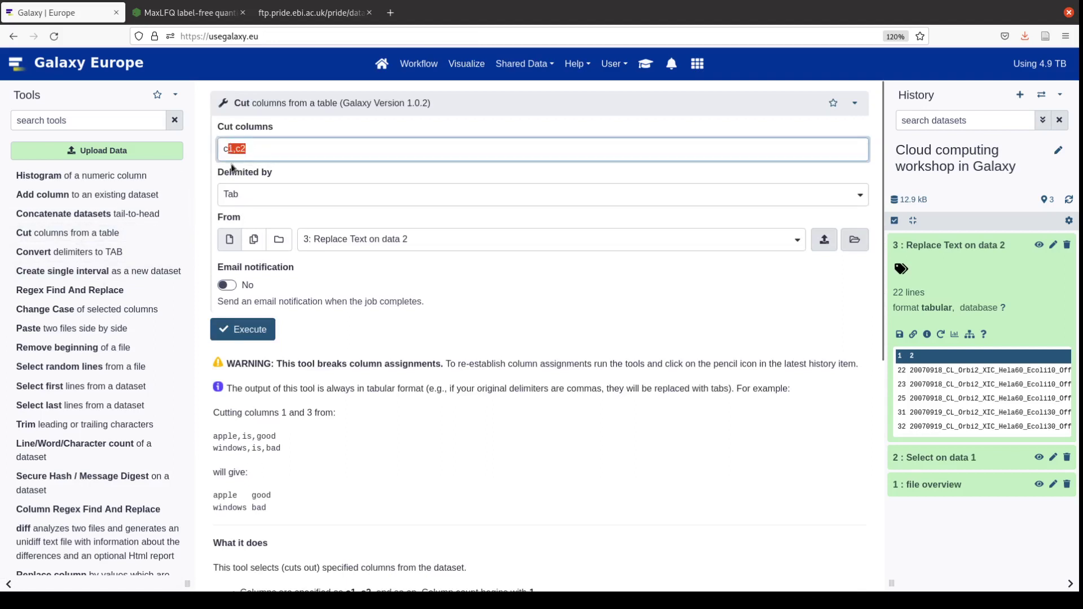
text(2)
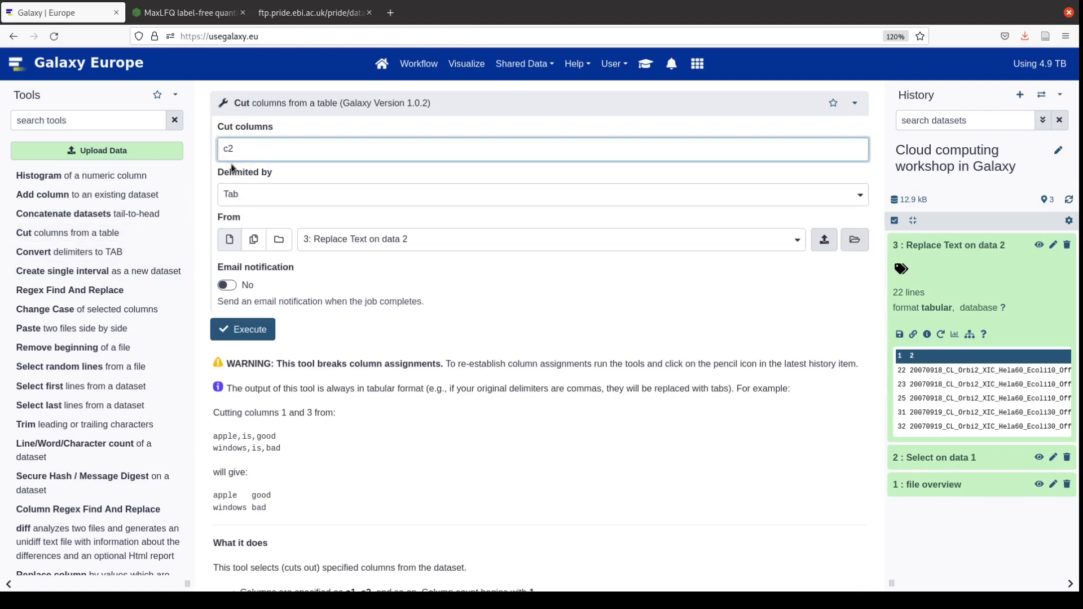
text(,c11,c8)
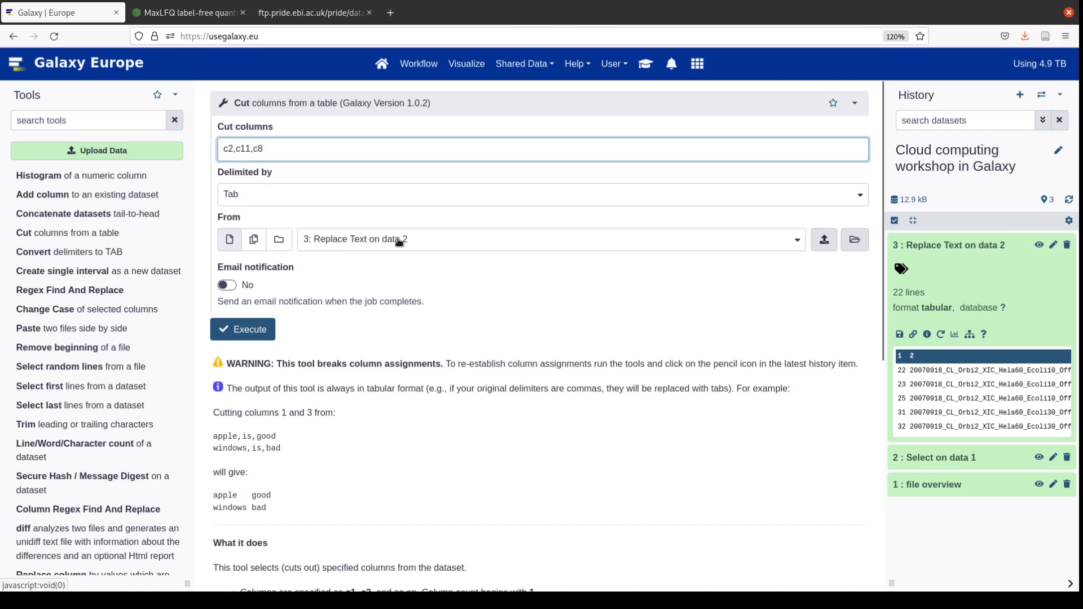
click(248, 330)
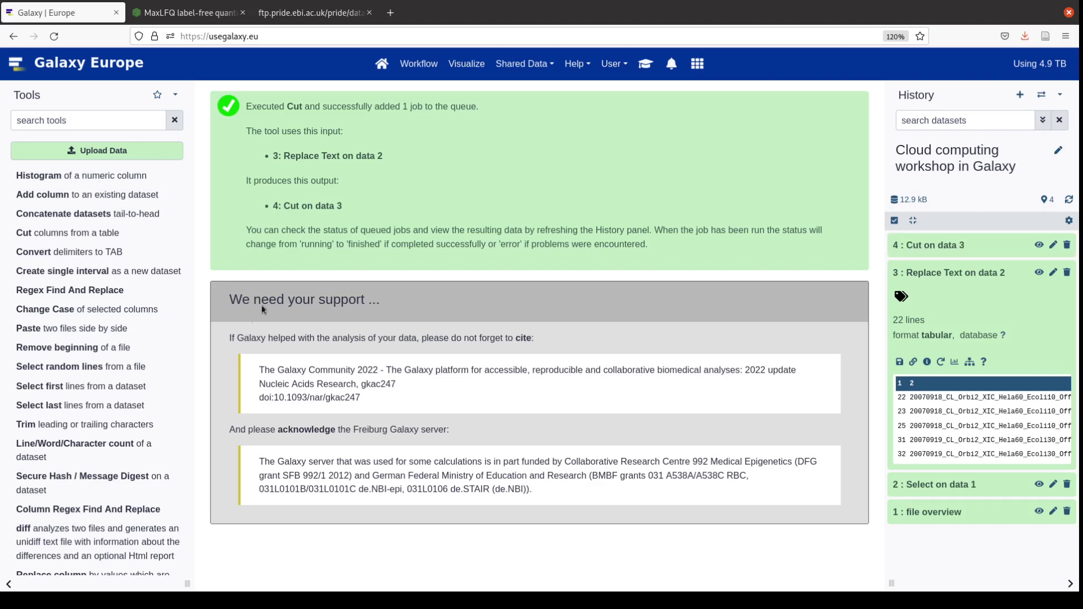
click(1040, 246)
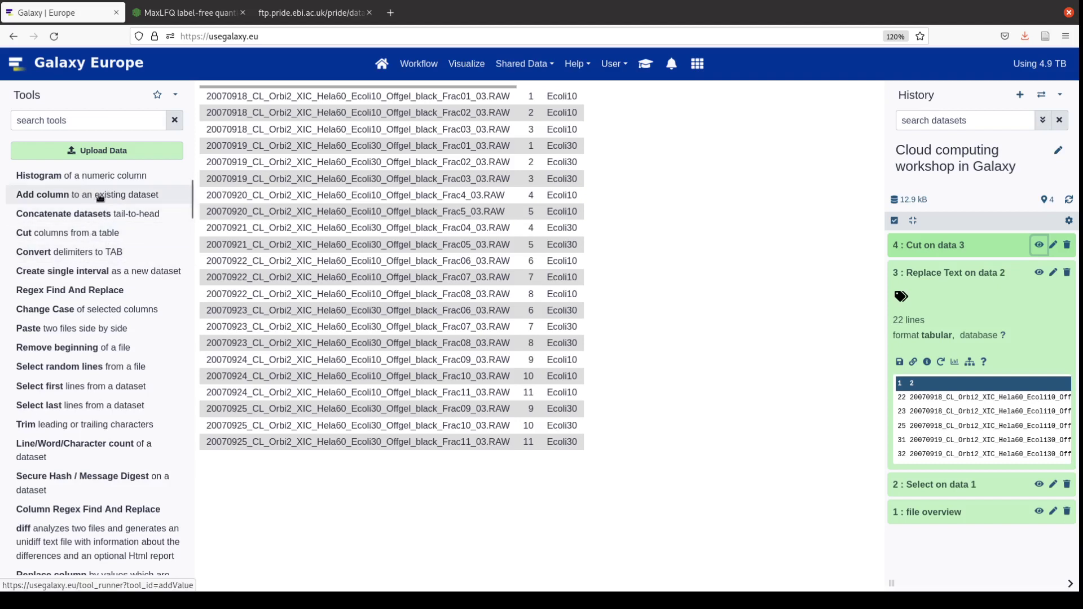
Add a column with the value False to the Cut on data 3 dataset, without iterating
scroll(101, 197, up, 3)
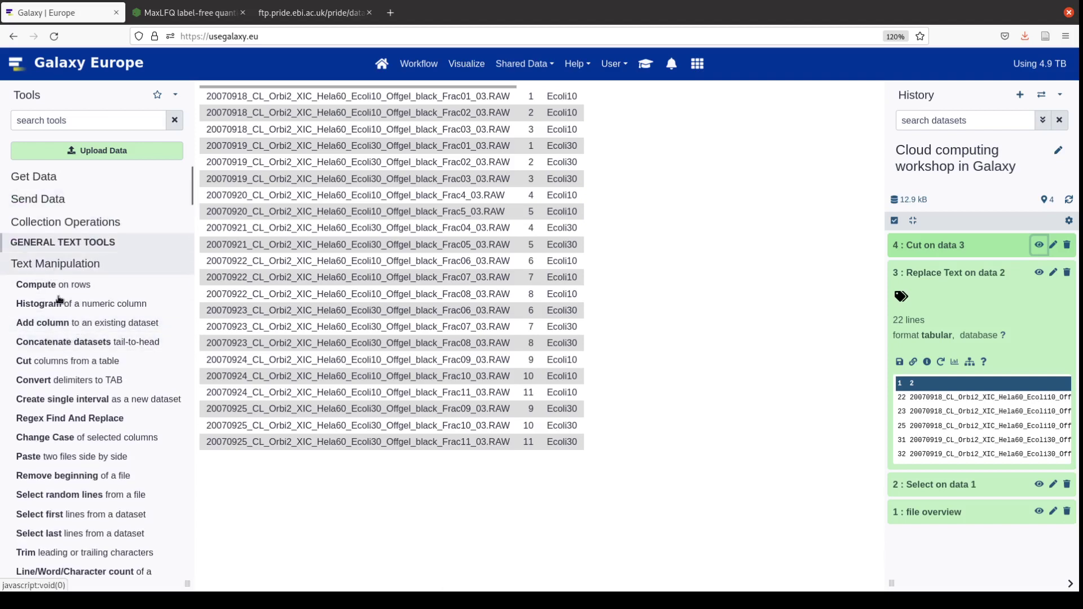
click(78, 329)
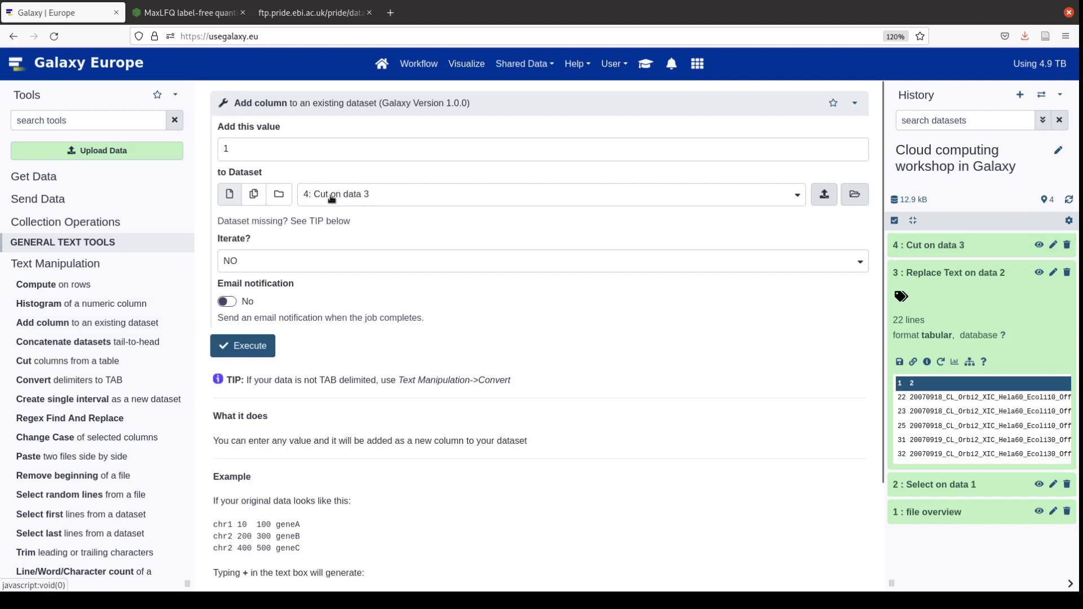
drag(251, 148, 219, 145)
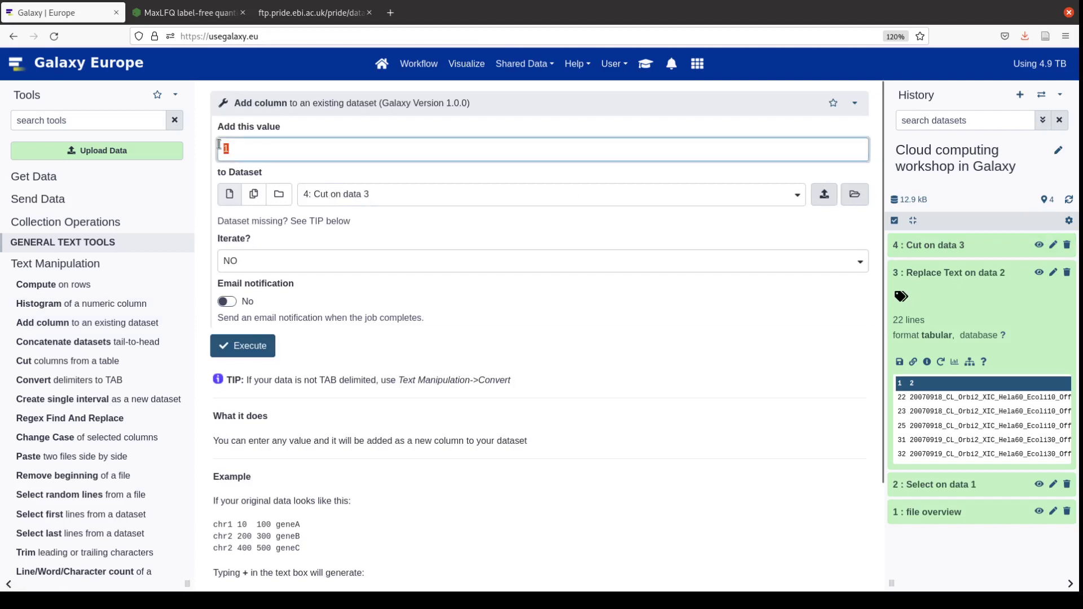
text(False)
click(246, 351)
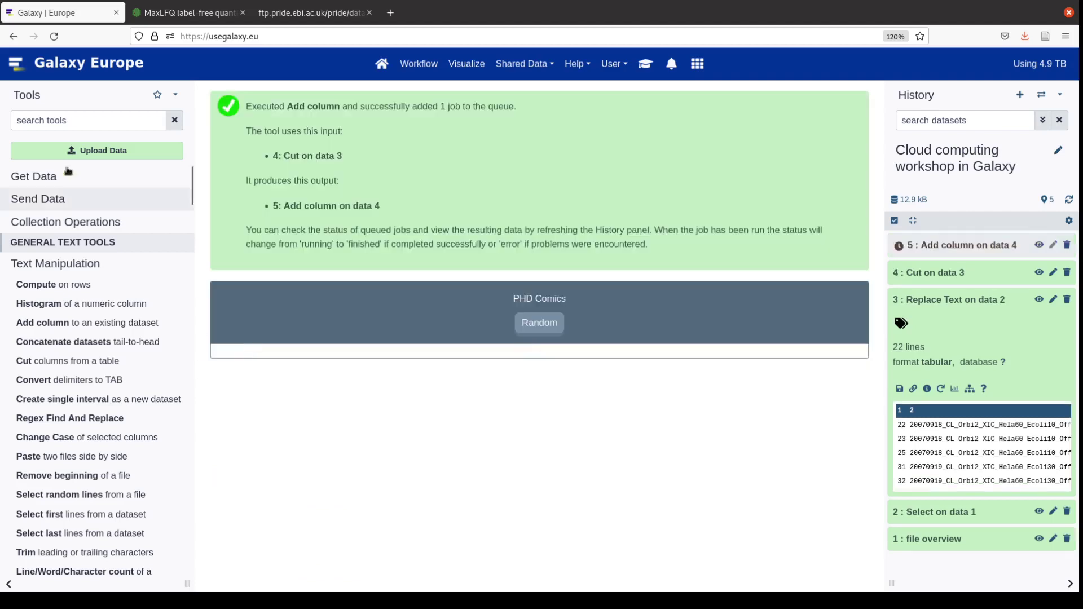
Search the tools for maxquant, open the MaxQuant tool and locate its experimental design template option
click(84, 122)
text(ma)
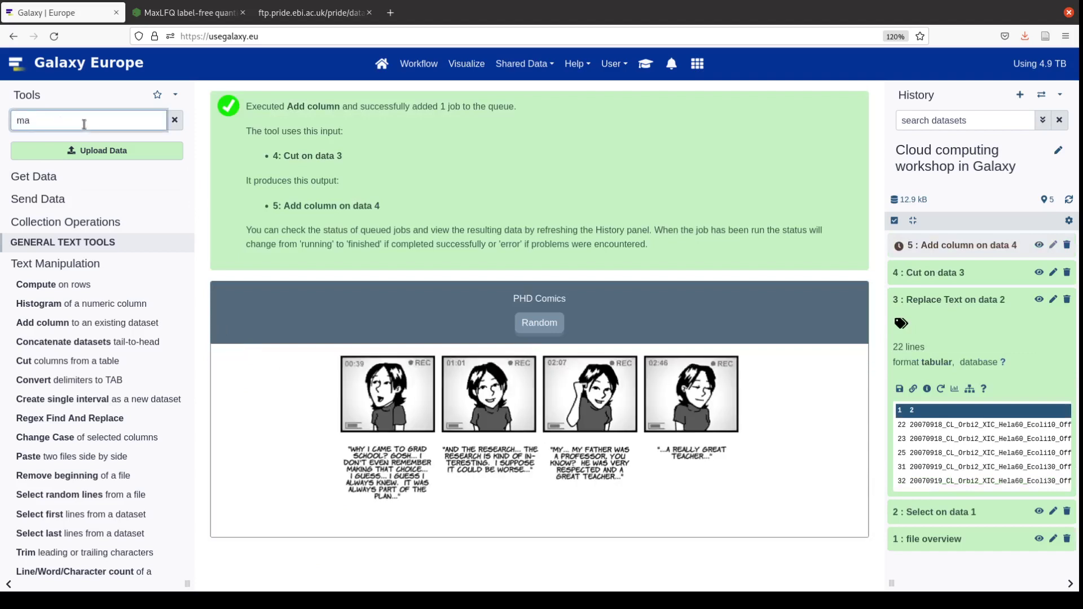
text(xquant)
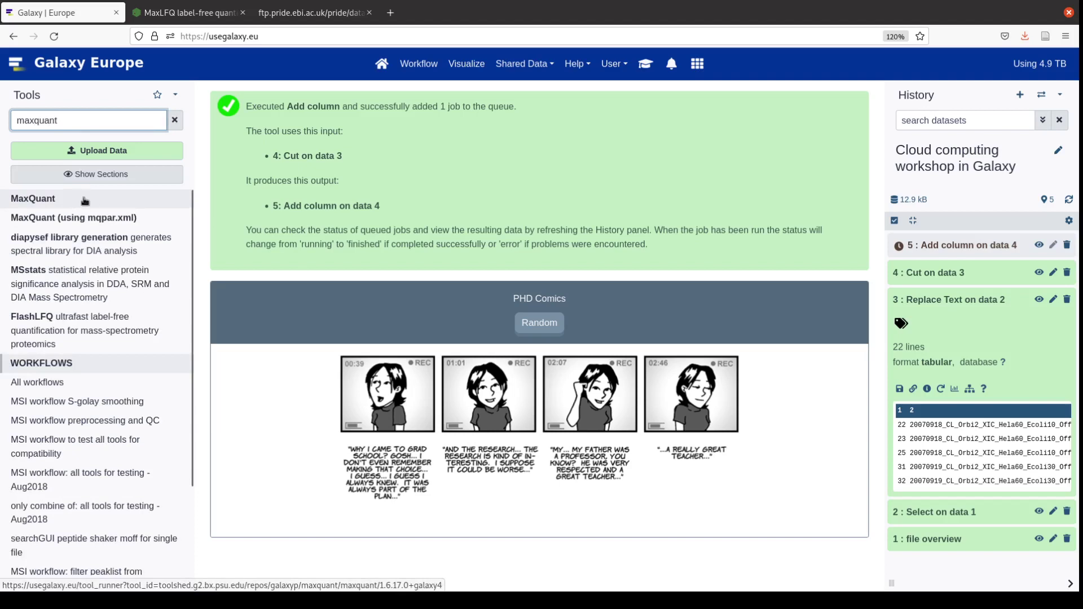
click(84, 201)
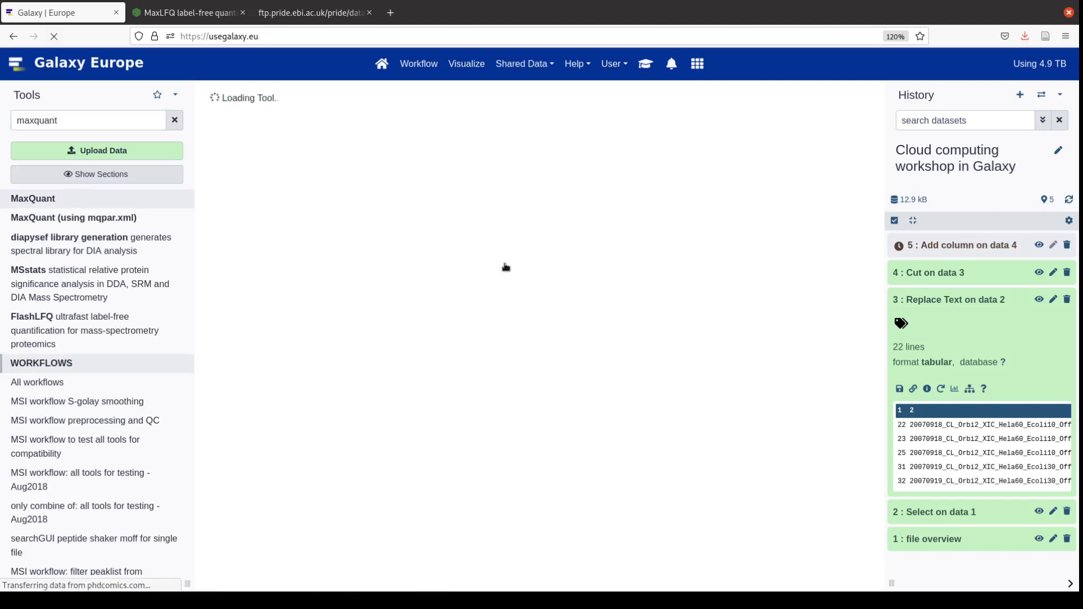
scroll(504, 263, down, 2)
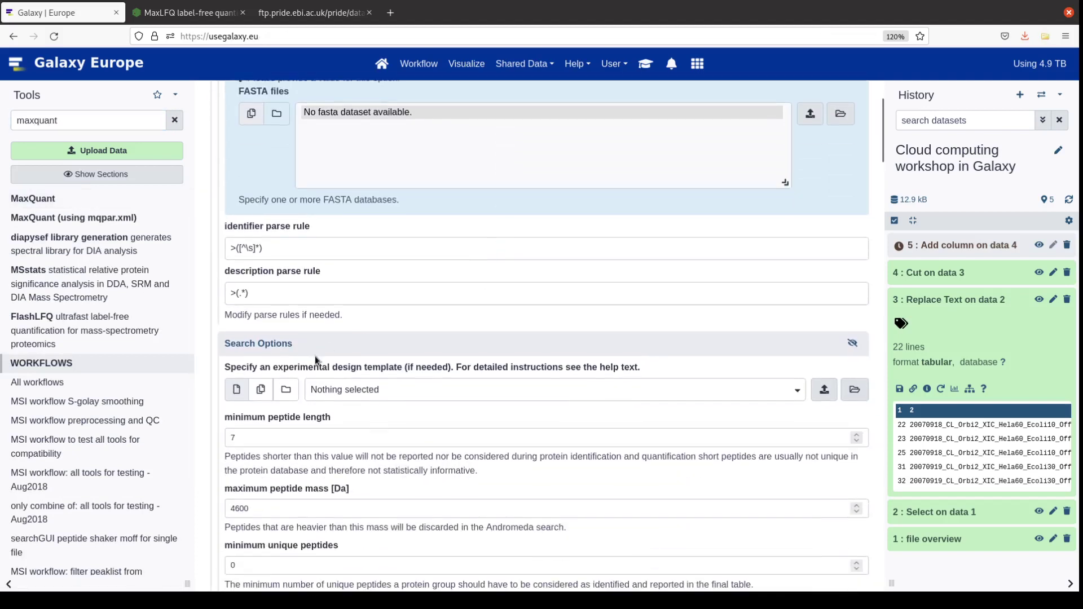
drag(273, 368, 399, 362)
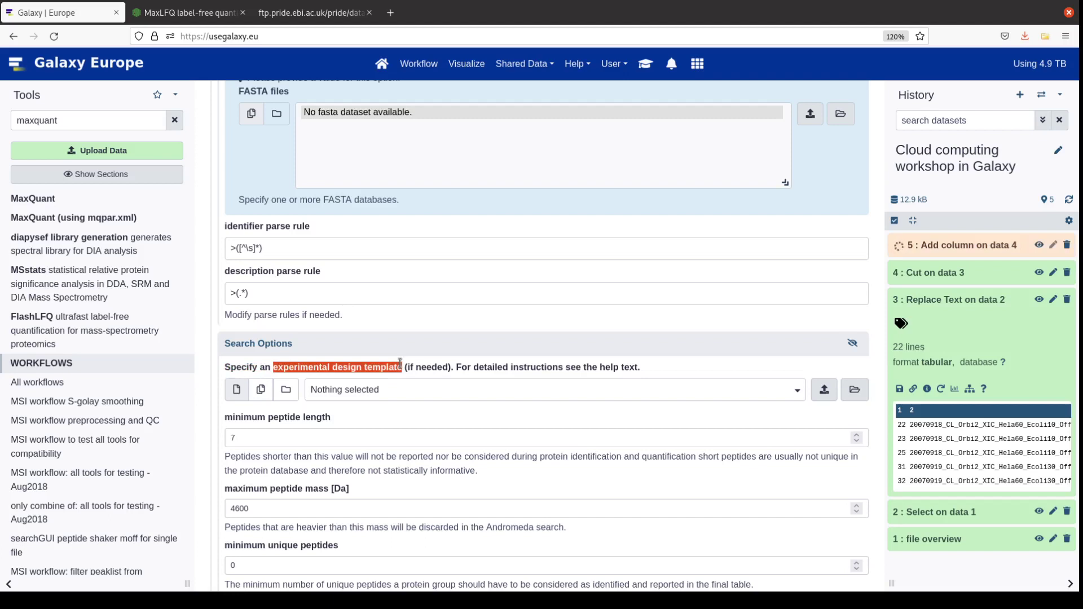
Examine the MaxQuant help text on the experimental design template, including its required columns and the Thermo .raw filename example
drag(461, 367, 225, 366)
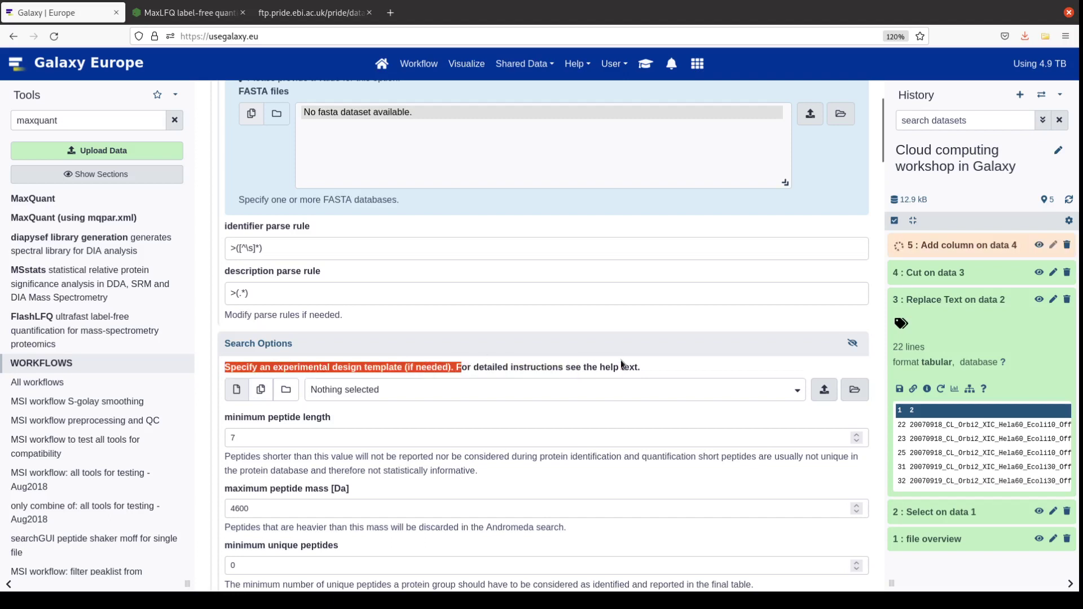
drag(622, 364, 646, 367)
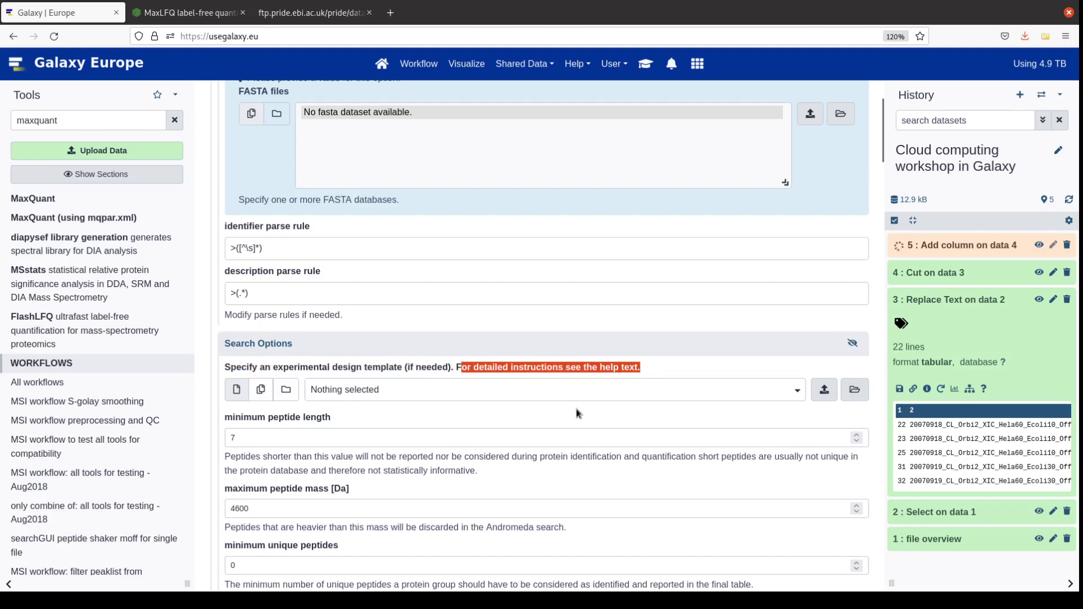
scroll(576, 409, down, 20)
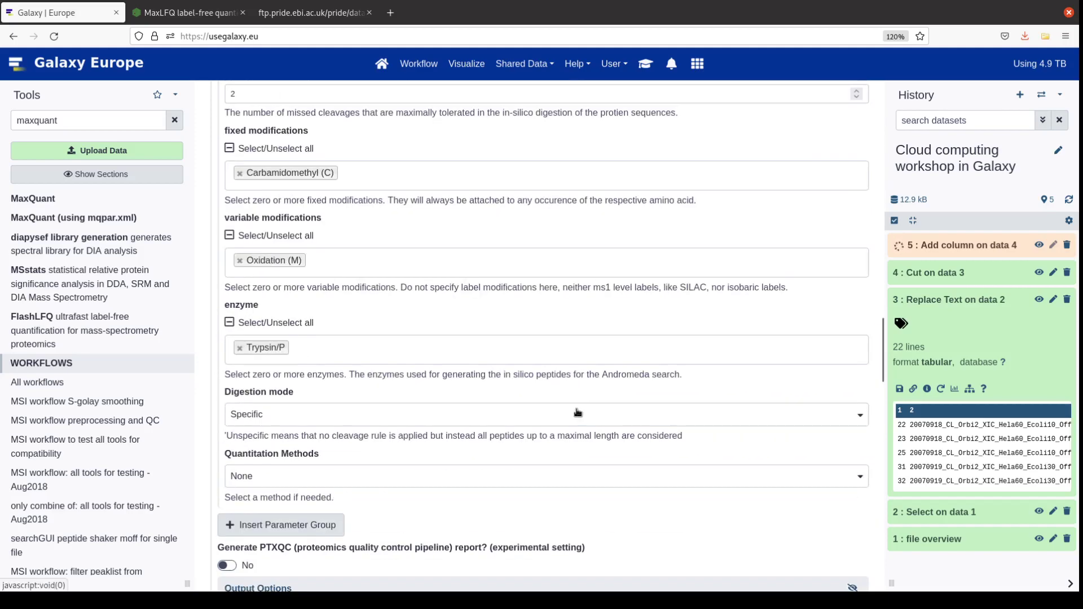
scroll(576, 411, down, 10)
scroll(576, 411, down, 1)
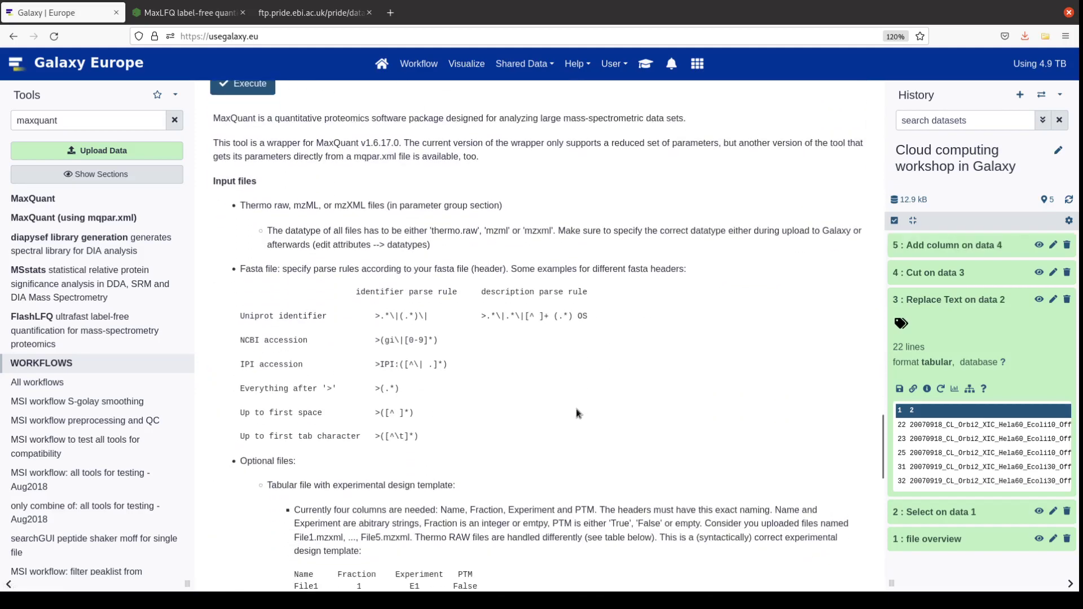
scroll(576, 412, down, 8)
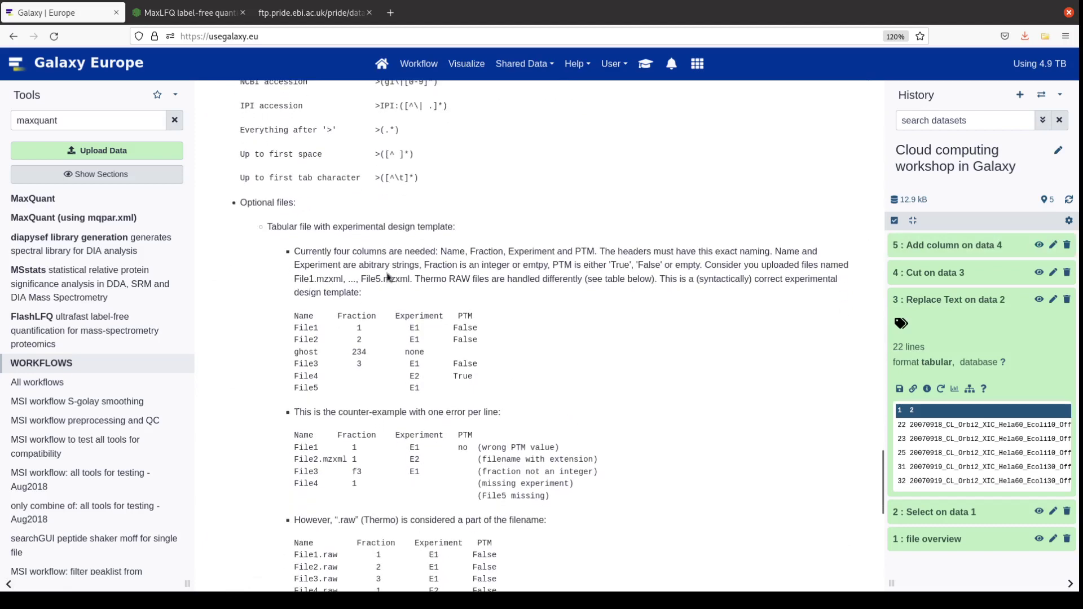
scroll(376, 345, down, 4)
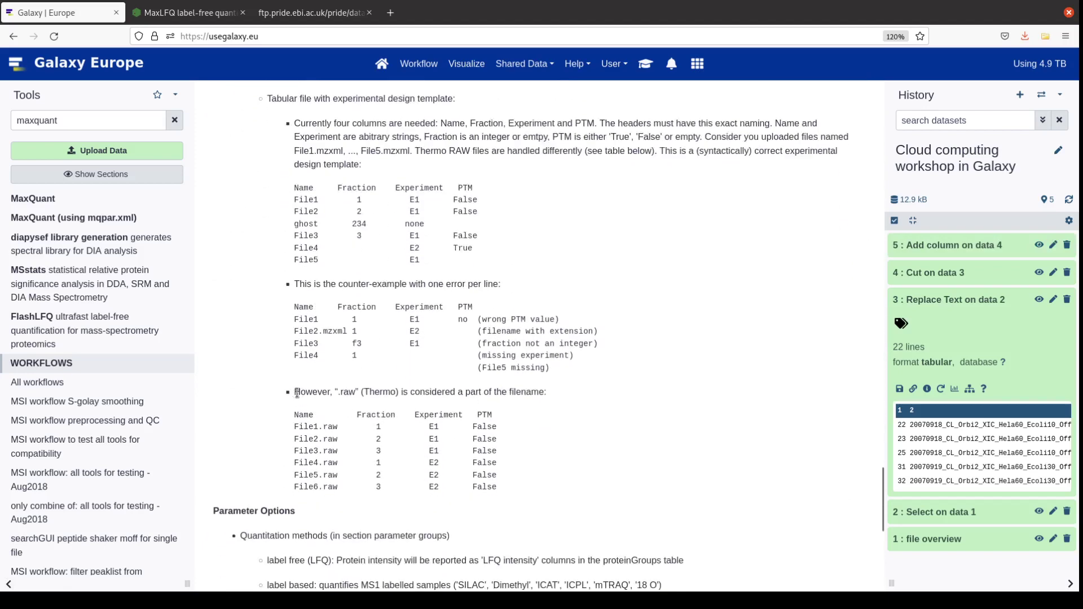
drag(553, 392, 327, 414)
click(280, 421)
click(328, 414)
drag(295, 417, 315, 416)
click(315, 416)
drag(357, 416, 491, 417)
Copy the Name, Fraction, Experiment, PTM header row from the .raw example into a new pasted-data upload entry
drag(294, 414, 499, 422)
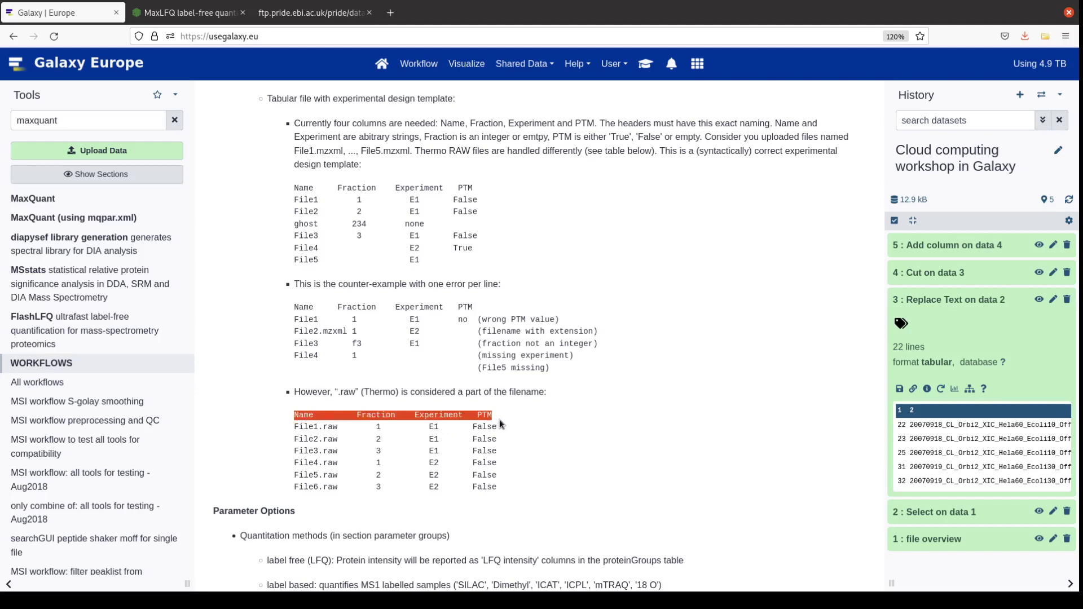
click(153, 151)
click(610, 410)
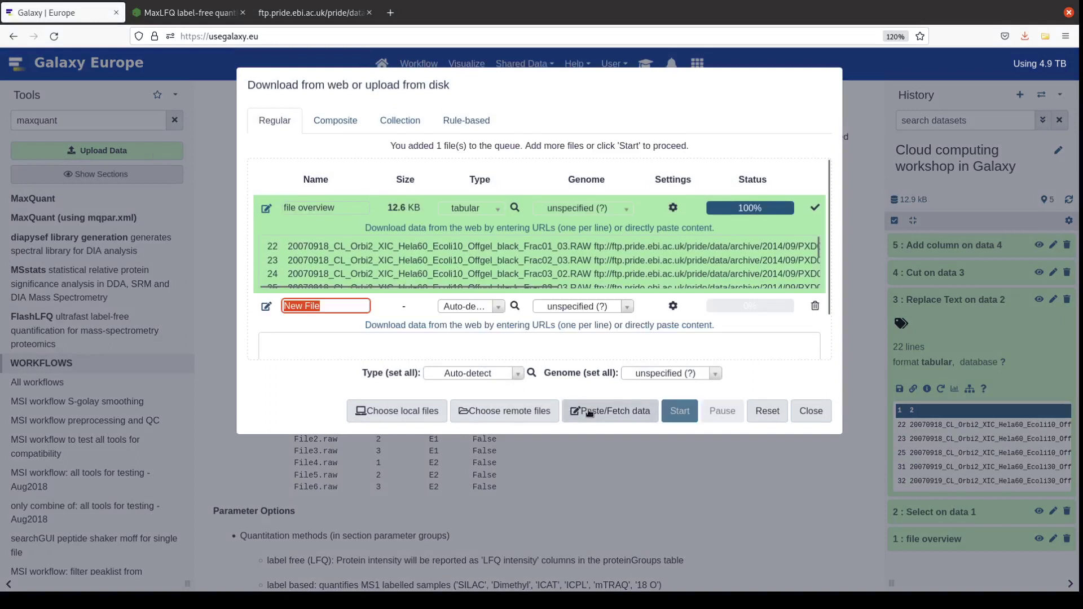
click(450, 336)
key(ctrl+v)
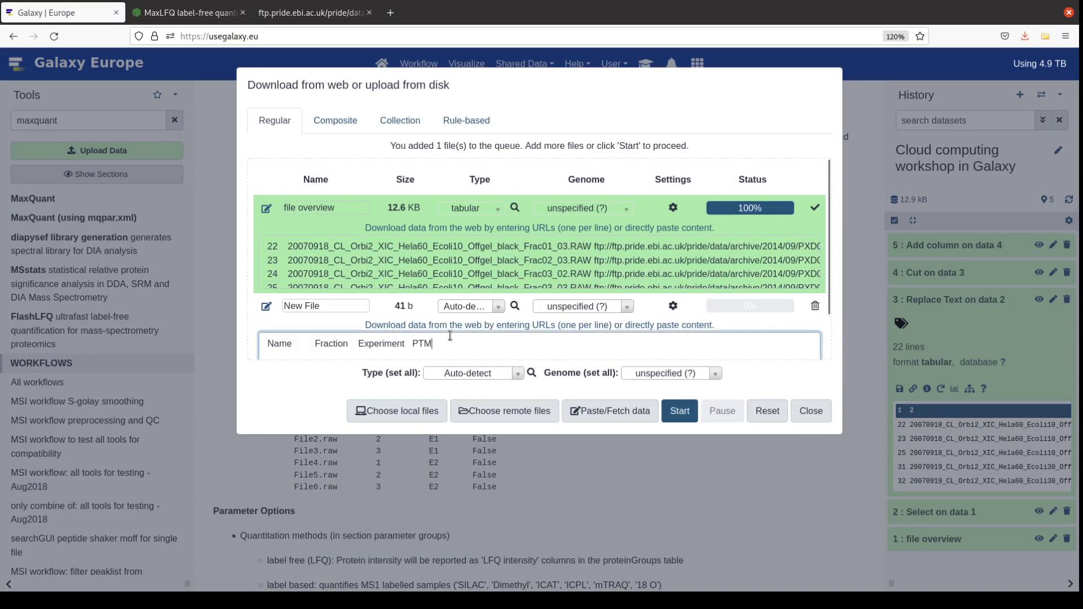
Name the new upload entry header line, set its type to tabular and enable converting spaces to tabs
triple_click(341, 303)
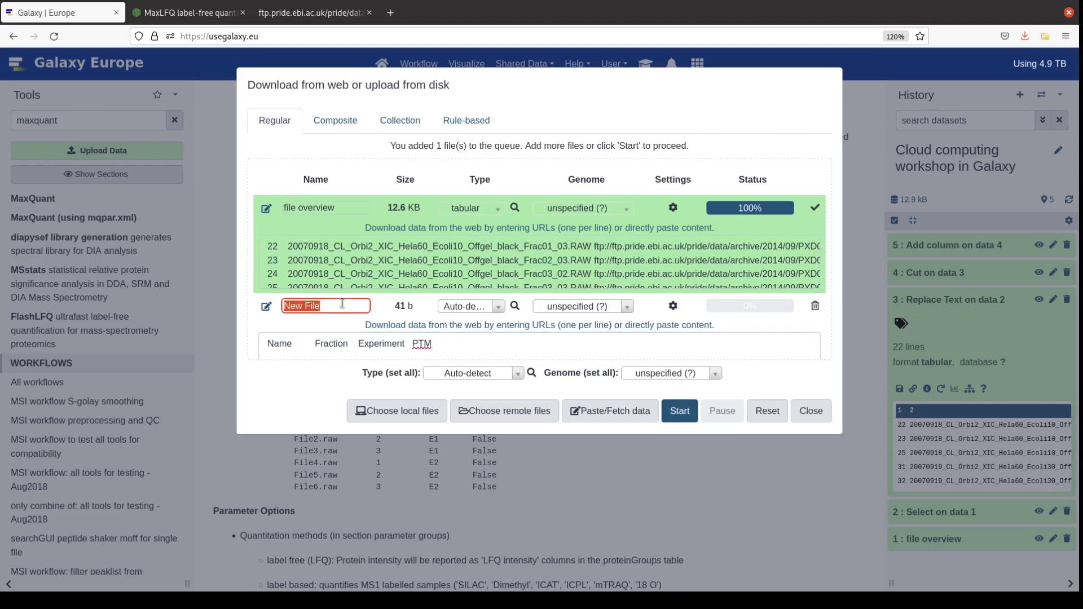
text(header line)
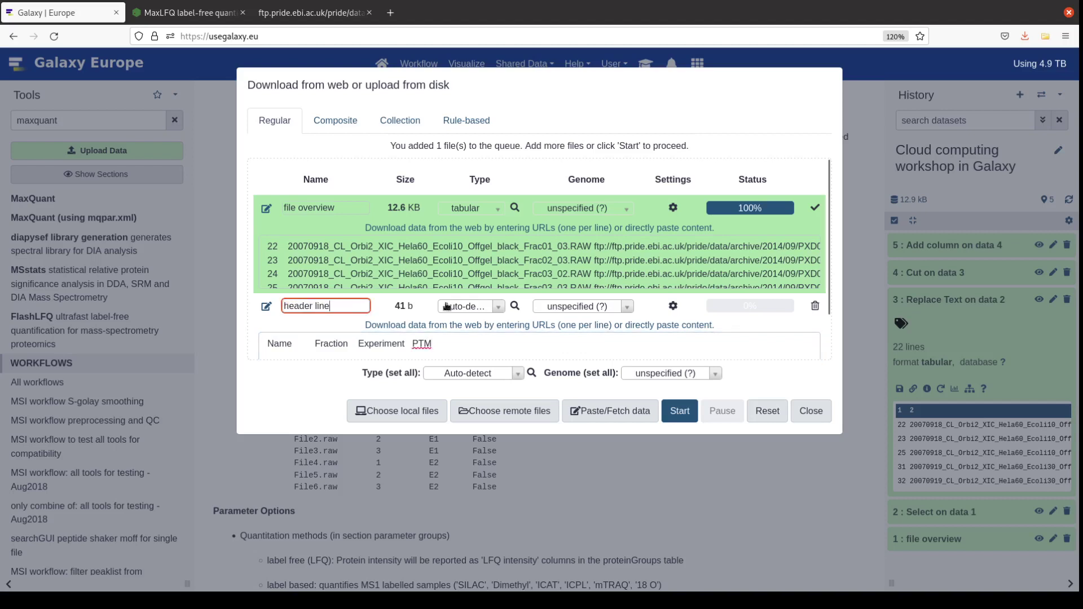
click(460, 307)
text(tabu)
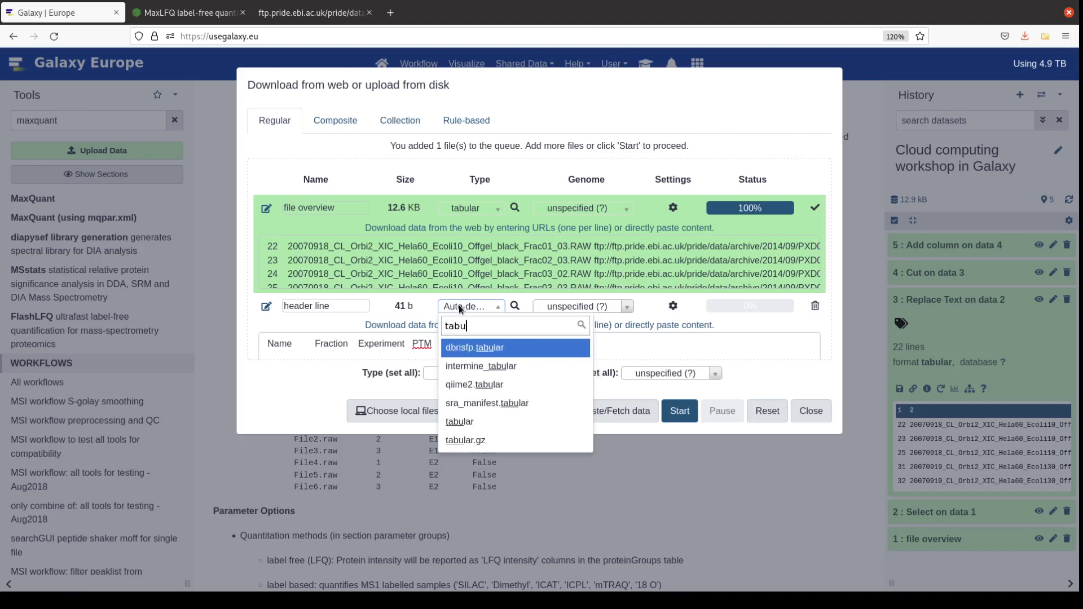
text(l)
key(Down)
key(Down)
key(Down)
key(Down)
key(Return)
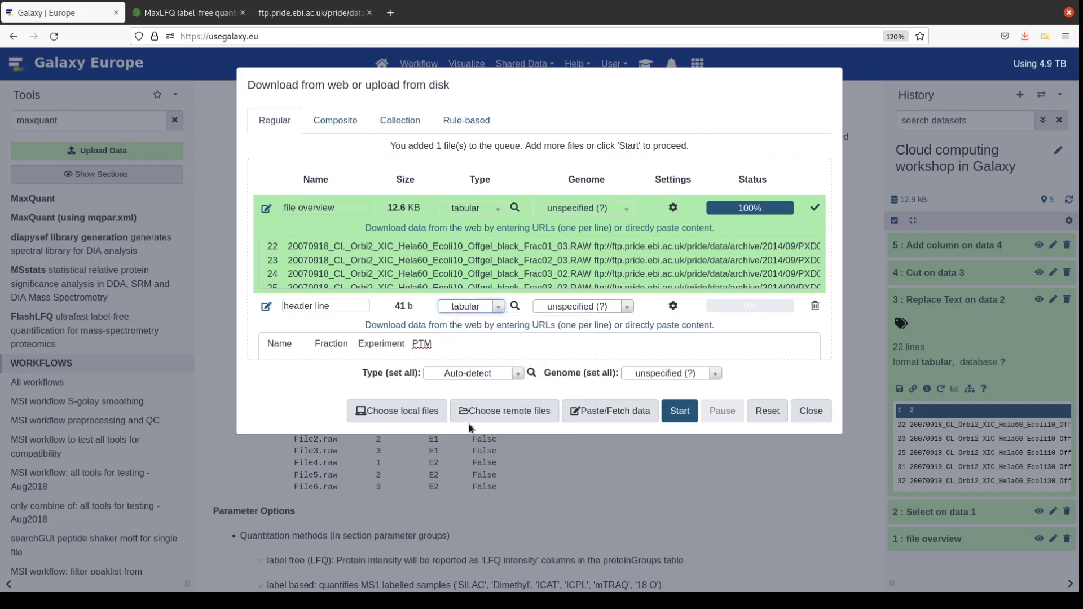
click(672, 306)
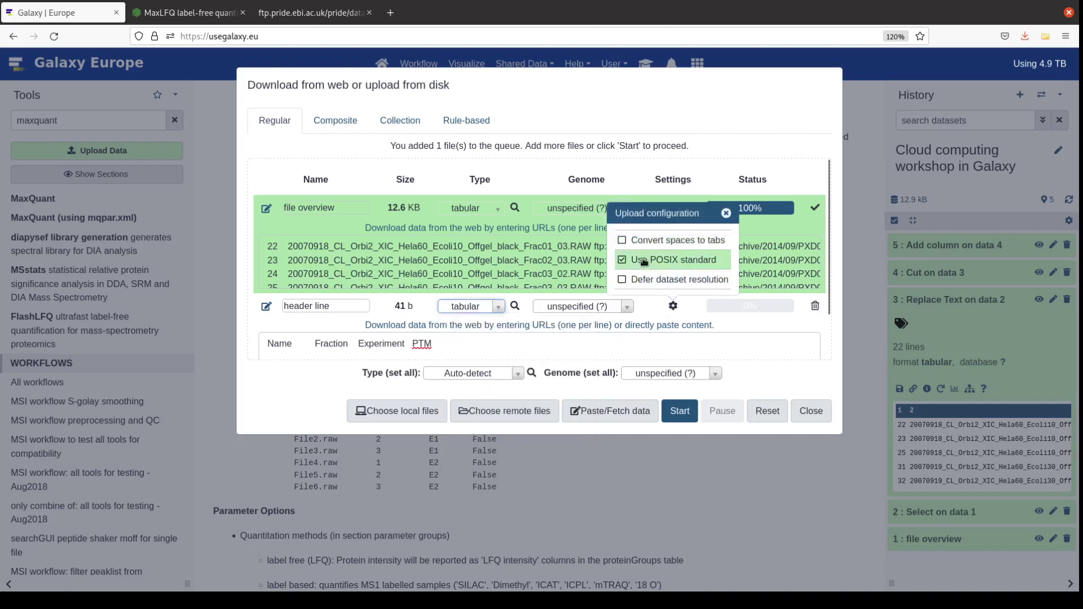
click(622, 241)
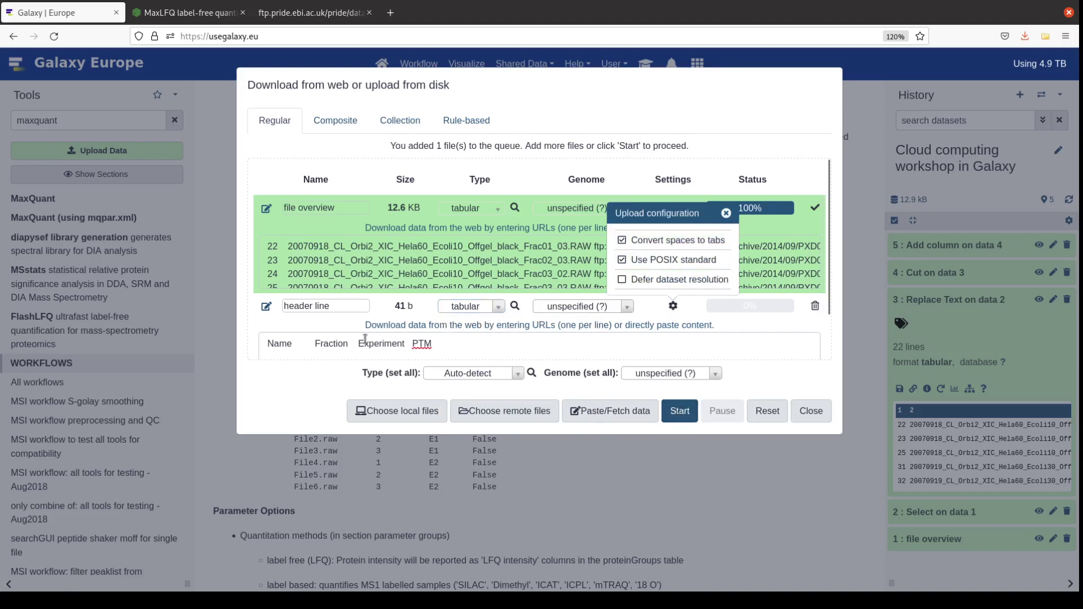
Reduce the gaps in the pasted header row to single spaces, Name Fraction Experiment PTM, and upload the header line dataset
click(315, 343)
key(BackSpace)
key(BackSpace)
key(BackSpace)
key(BackSpace)
key(BackSpace)
key(BackSpace)
key(BackSpace)
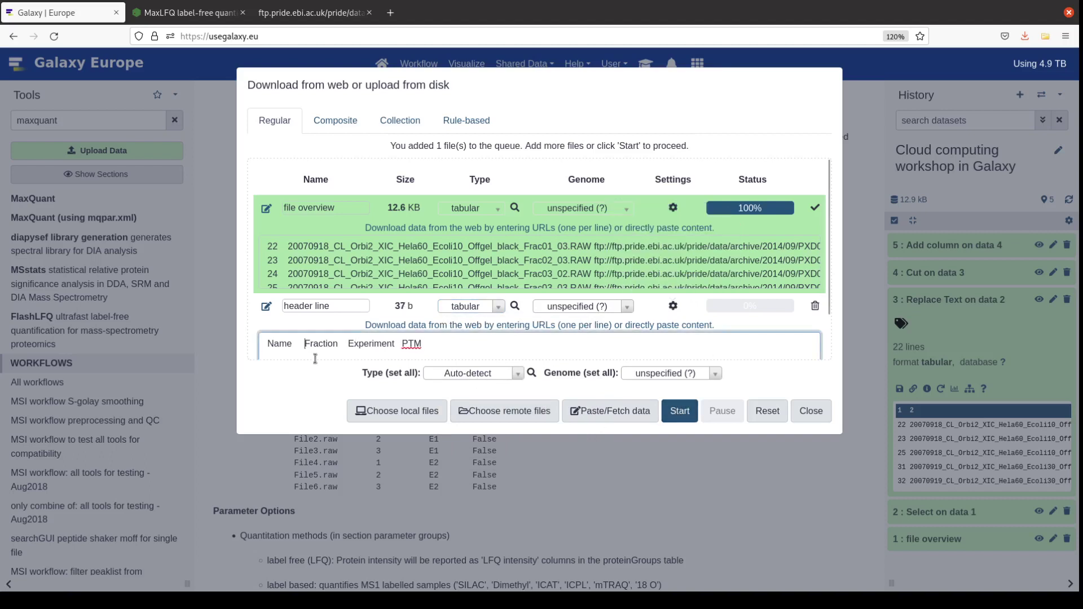
key(BackSpace)
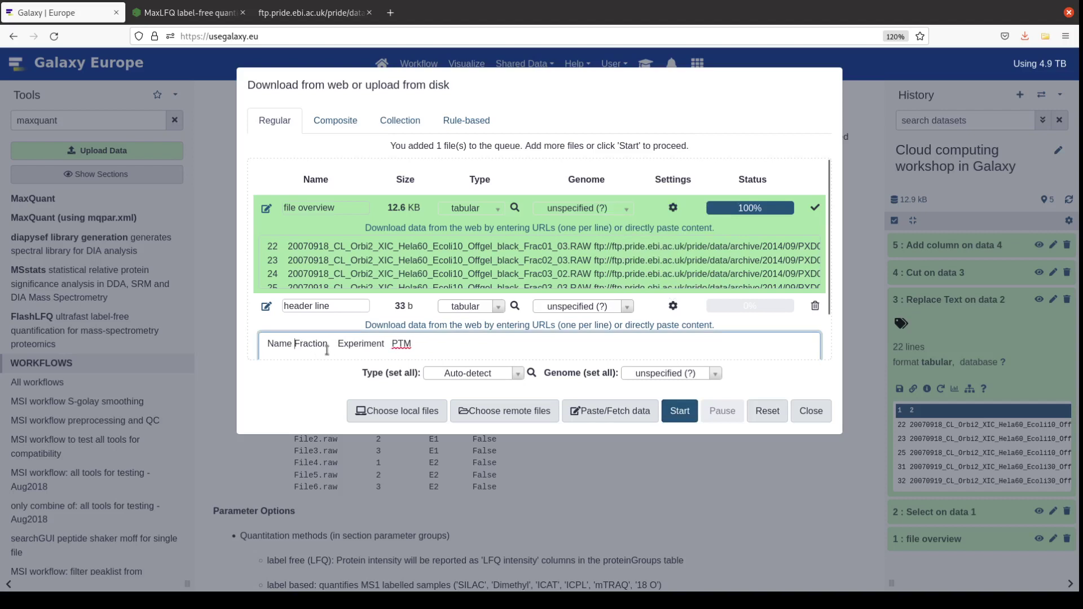
click(337, 347)
key(BackSpace)
key(BackSpace)
key(BackSpace)
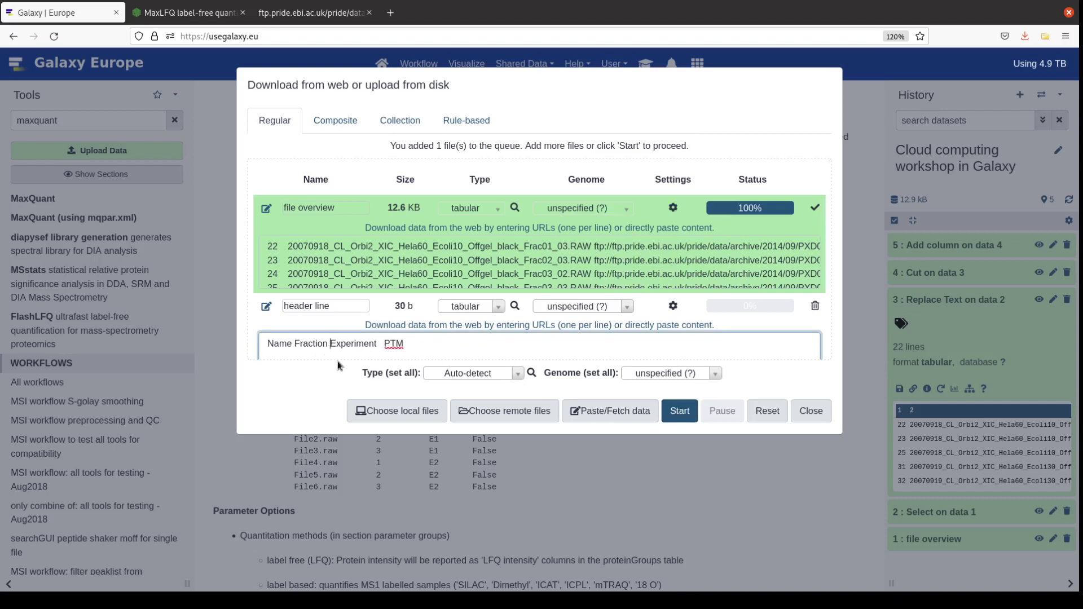
click(382, 341)
key(BackSpace)
key(BackSpace)
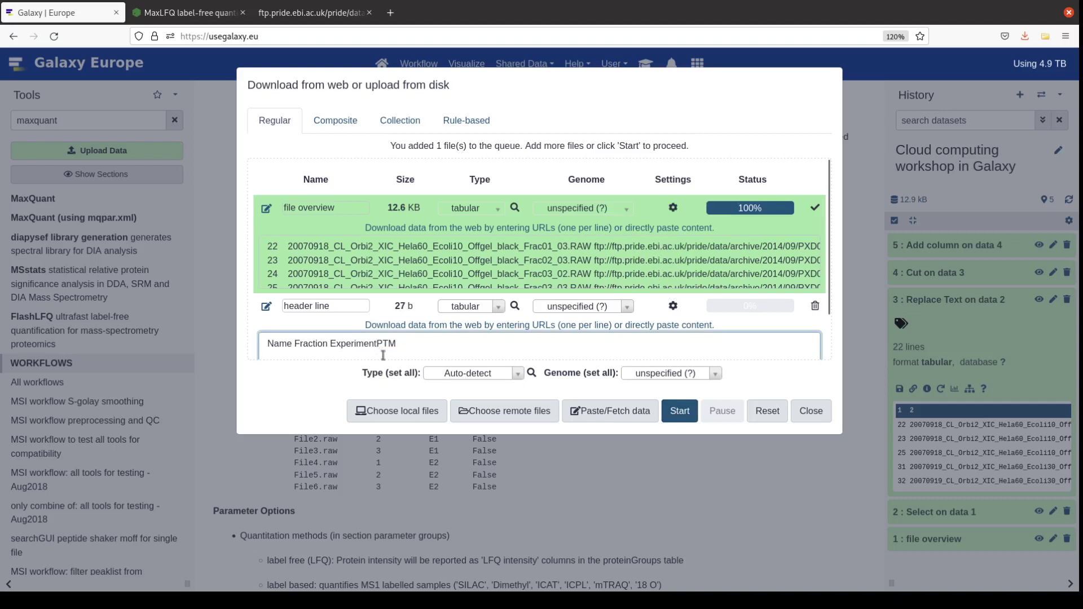
click(678, 415)
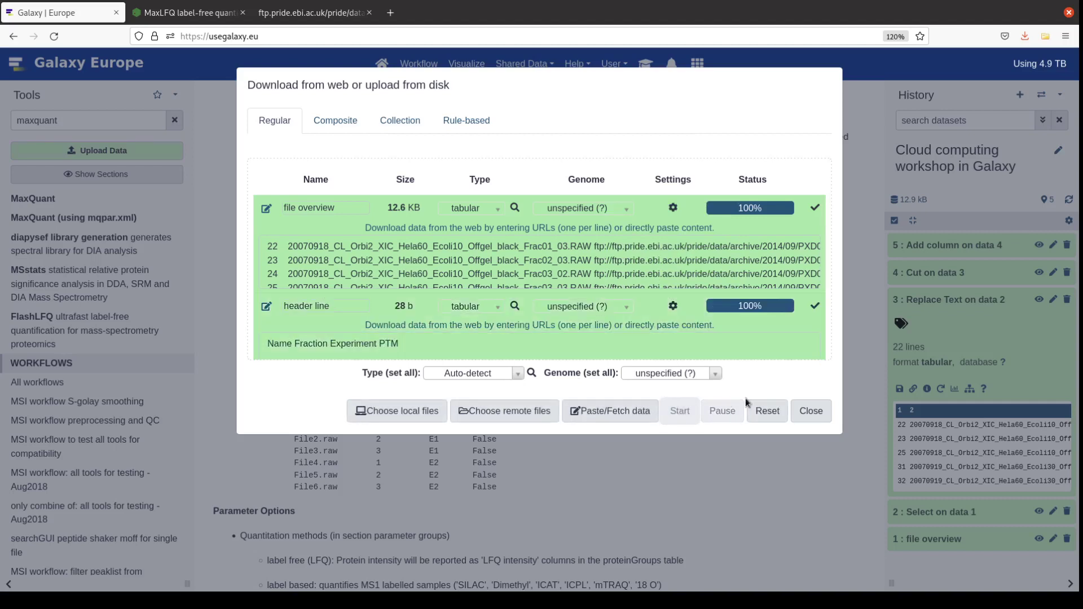
click(812, 411)
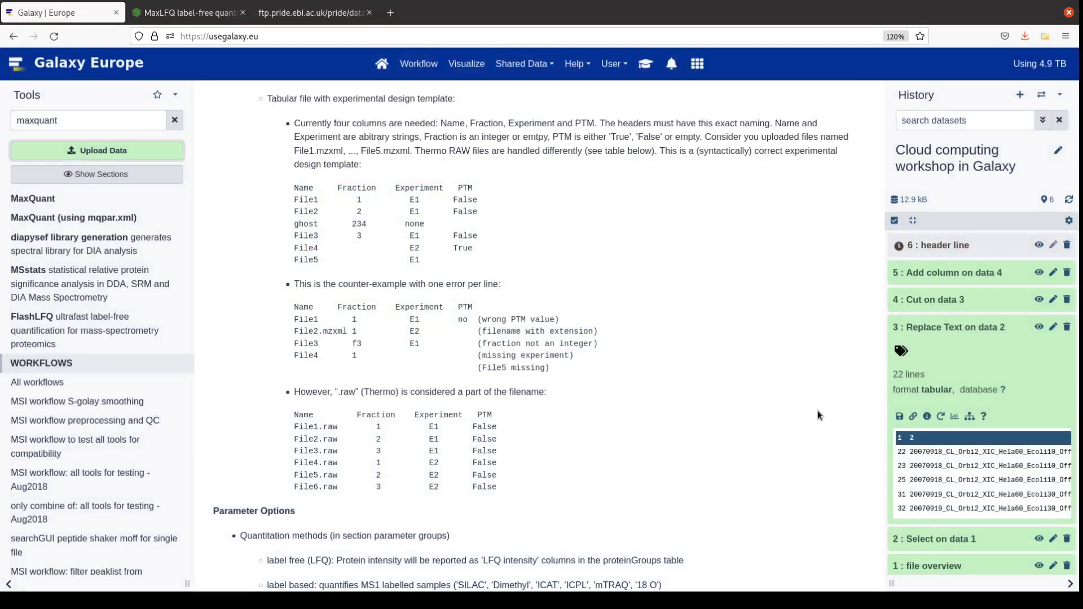
Display the Add column on data 4 dataset and expand the header line dataset to compare their columns
click(1040, 273)
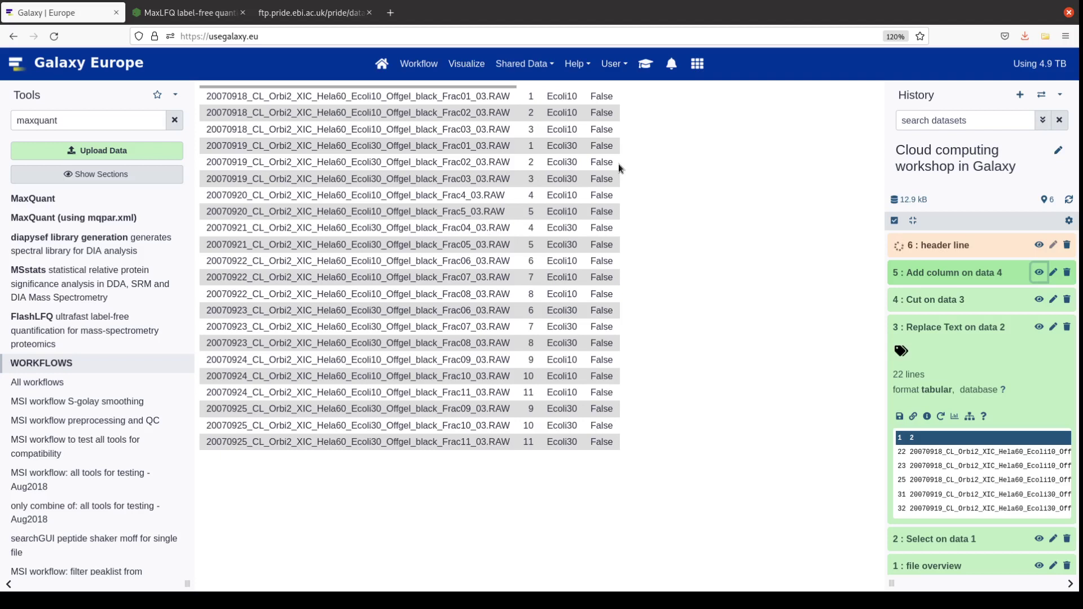
click(940, 247)
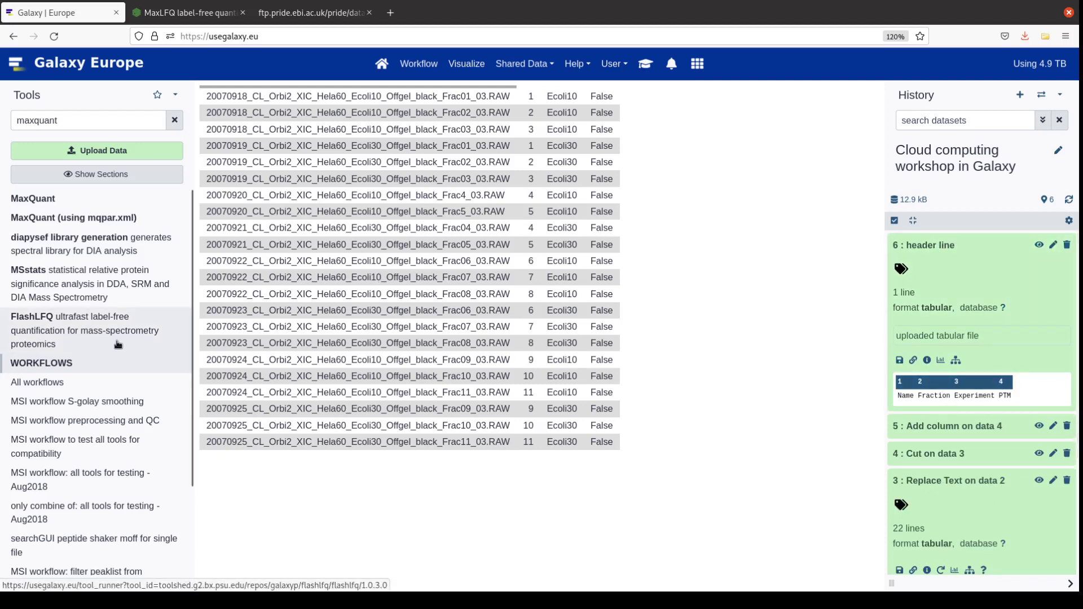
Concatenate the header line dataset tail-to-head with Add column on data 4, and collapse the expanded datasets in the history
click(176, 122)
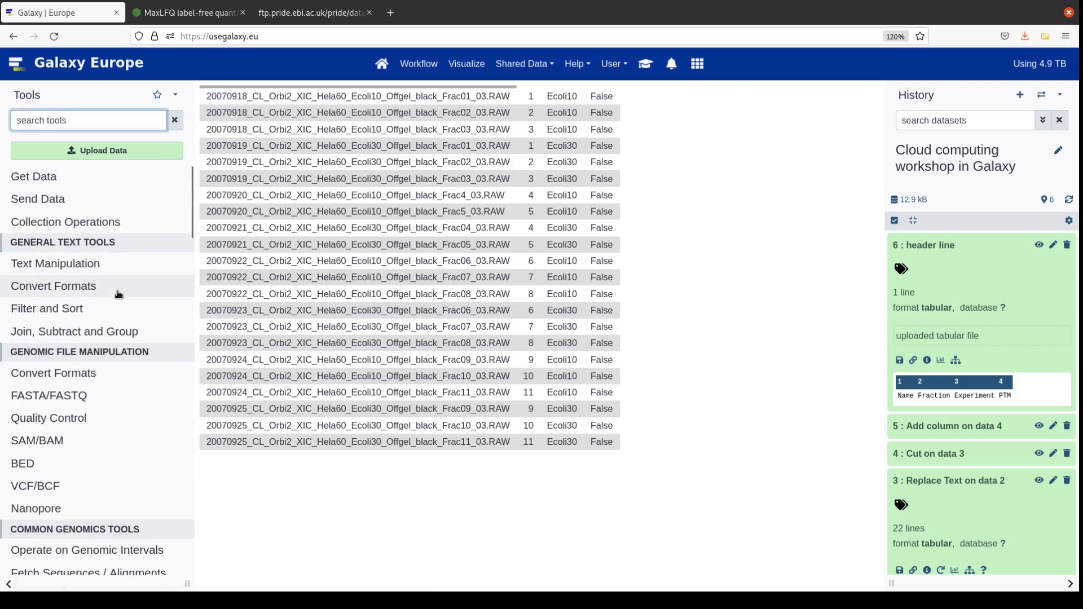
click(89, 265)
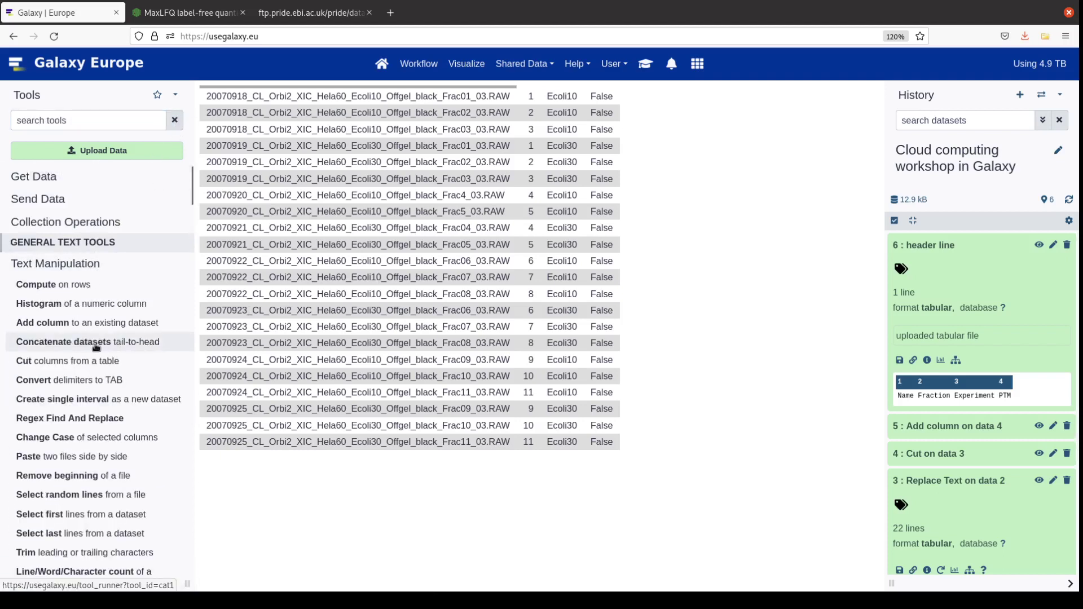
click(125, 343)
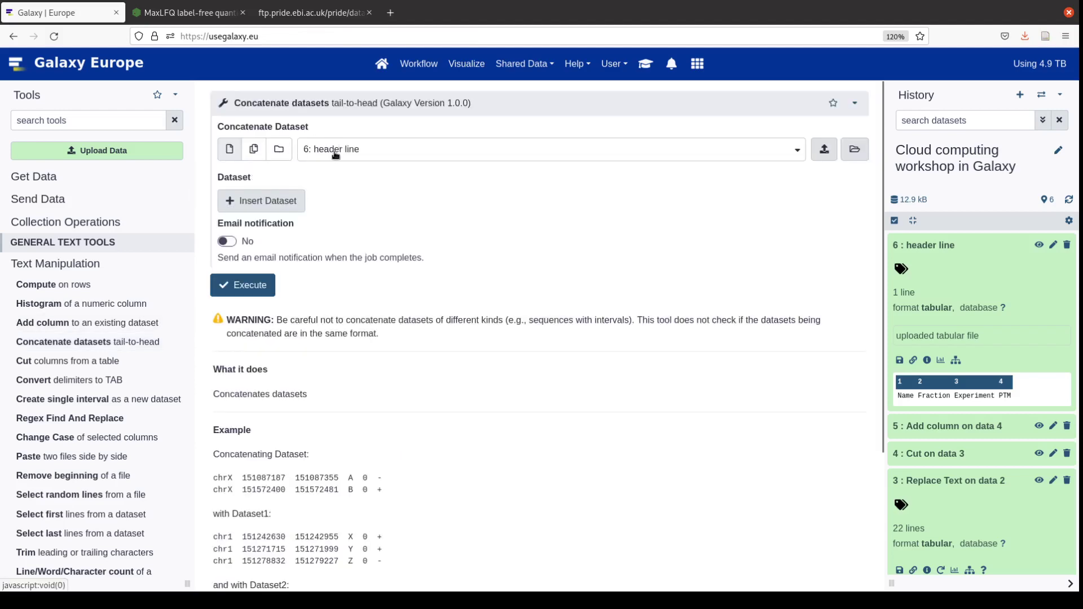
click(274, 207)
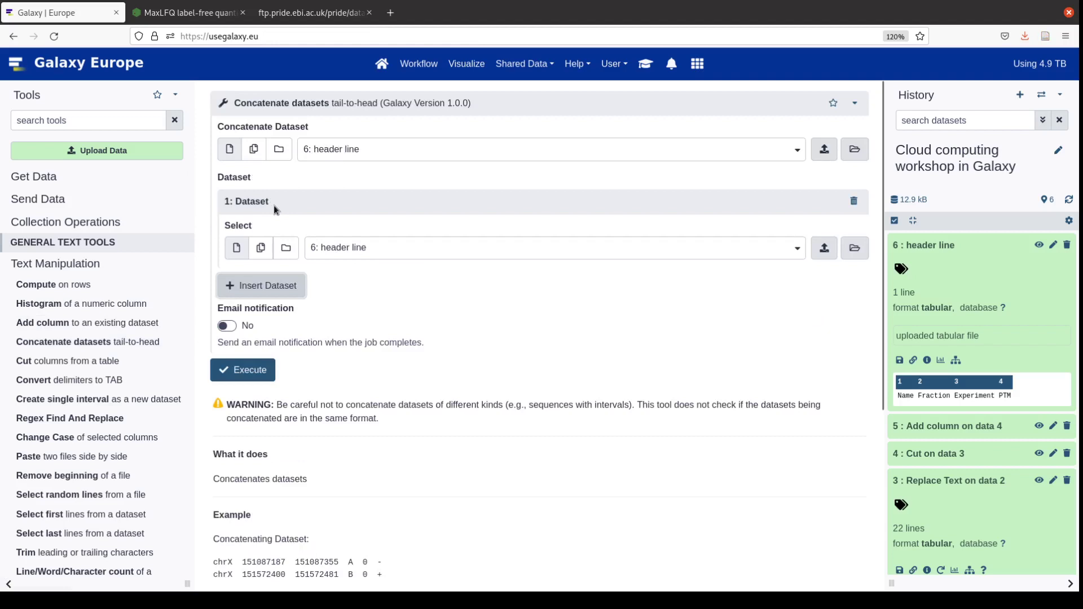
click(343, 247)
click(347, 311)
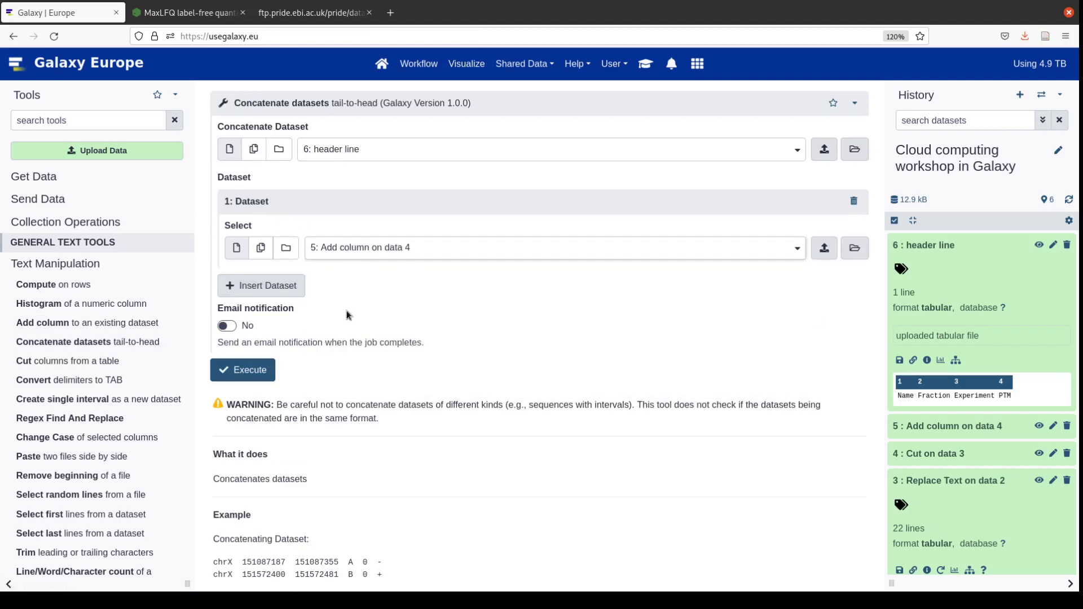
click(244, 371)
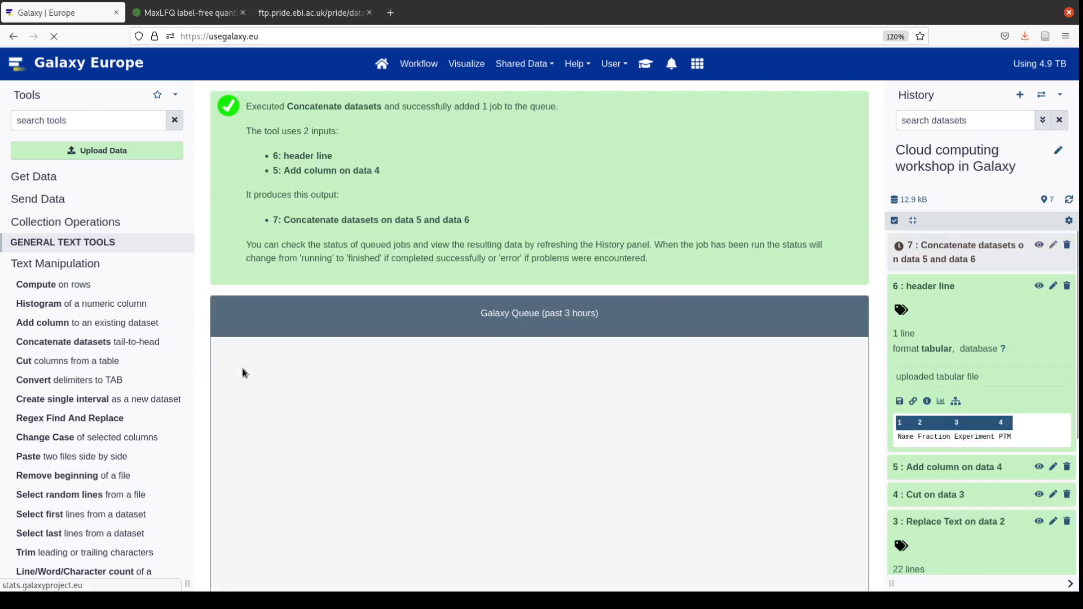
click(931, 286)
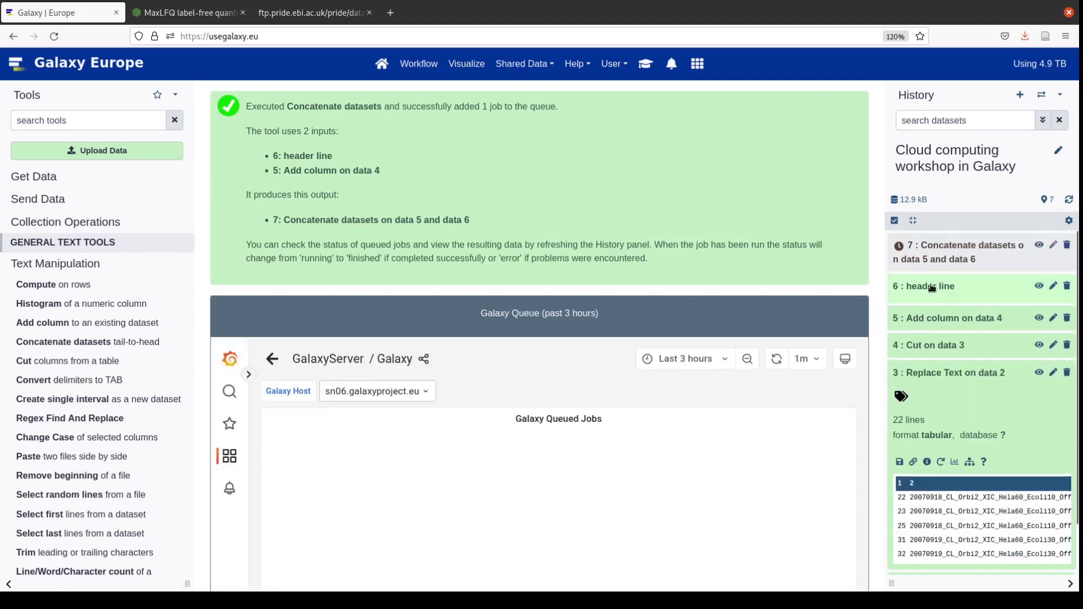
click(928, 373)
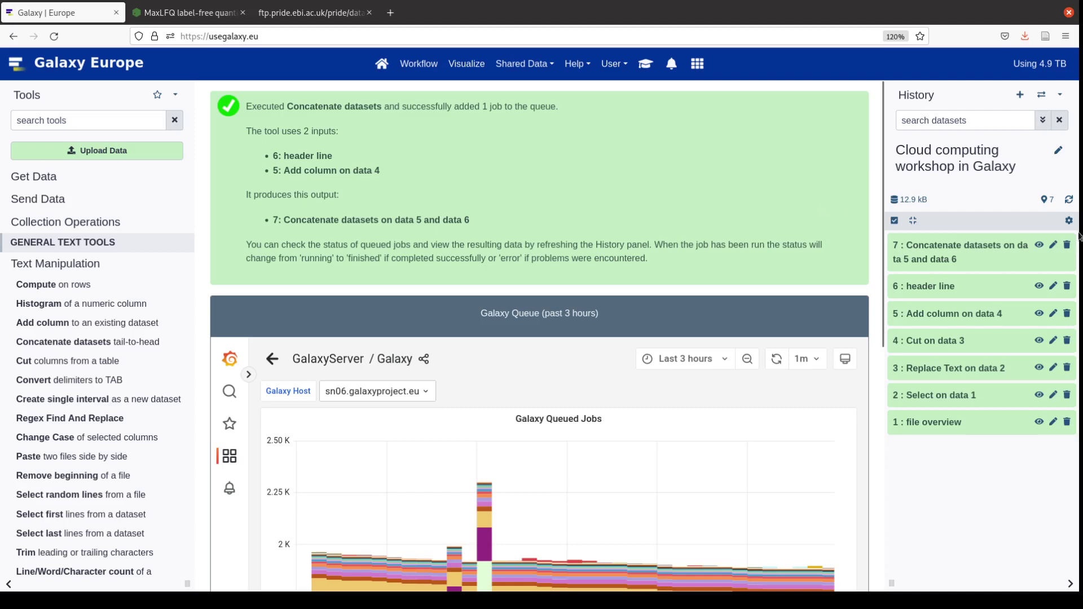
Rename the concatenated dataset as Experimental Design Template and save its attributes
click(1052, 246)
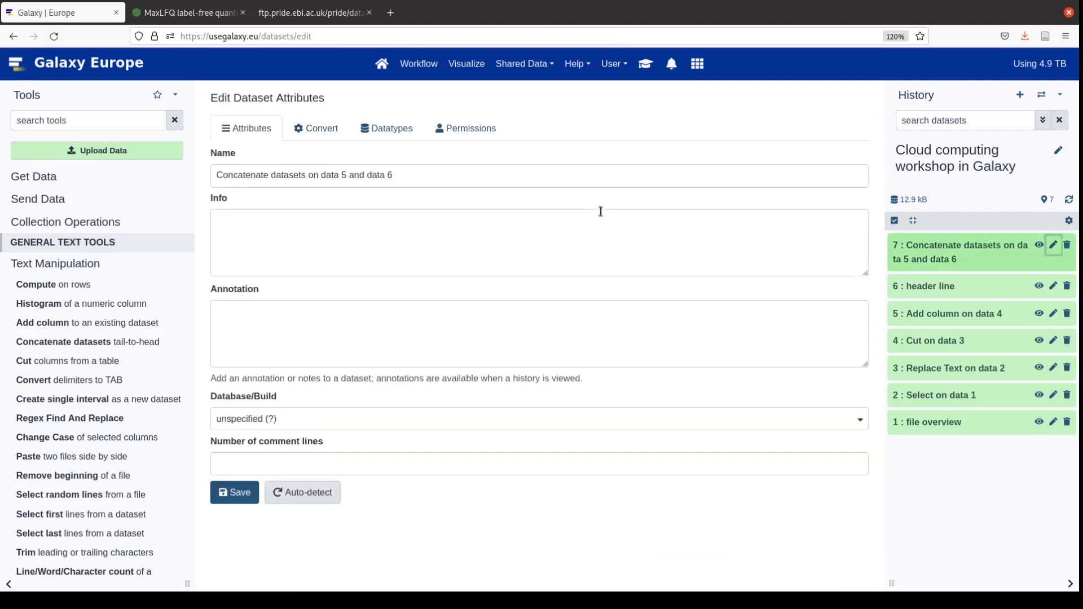
drag(408, 175, 219, 155)
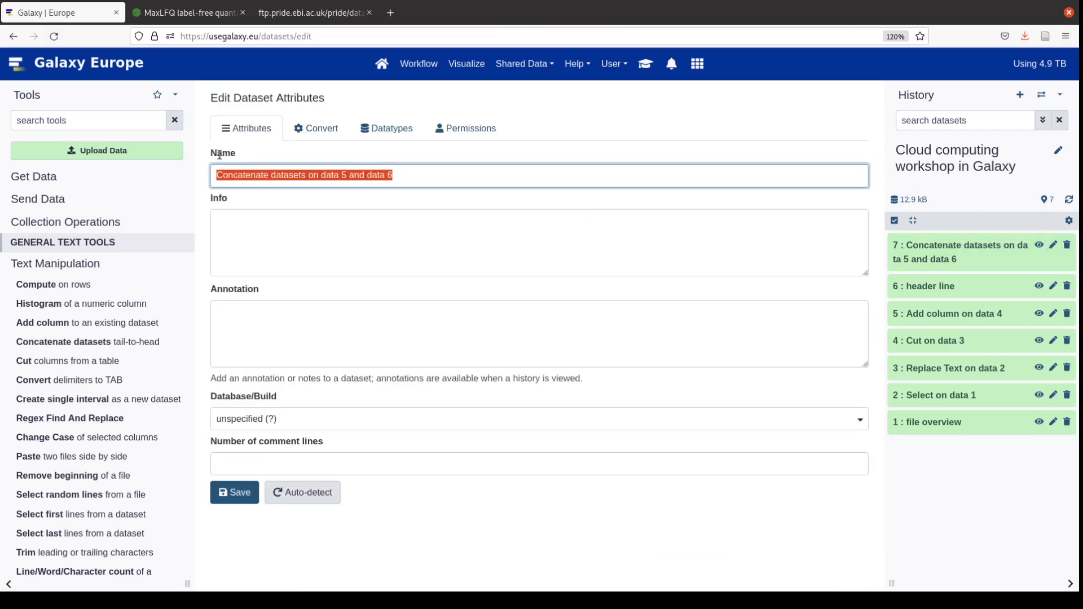
key(BackSpace)
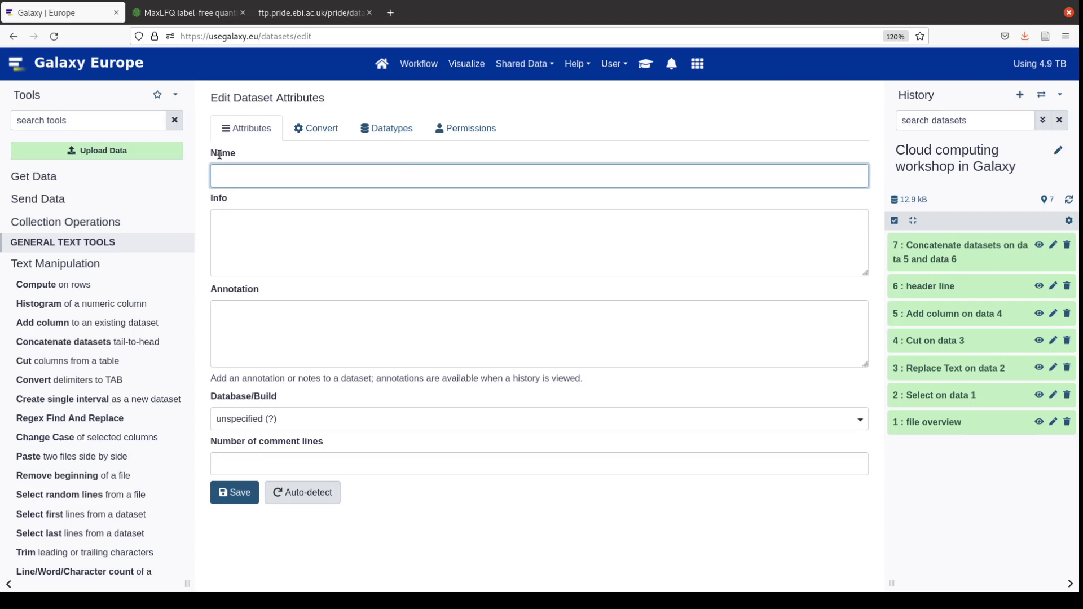
text(Experimental Design Temp)
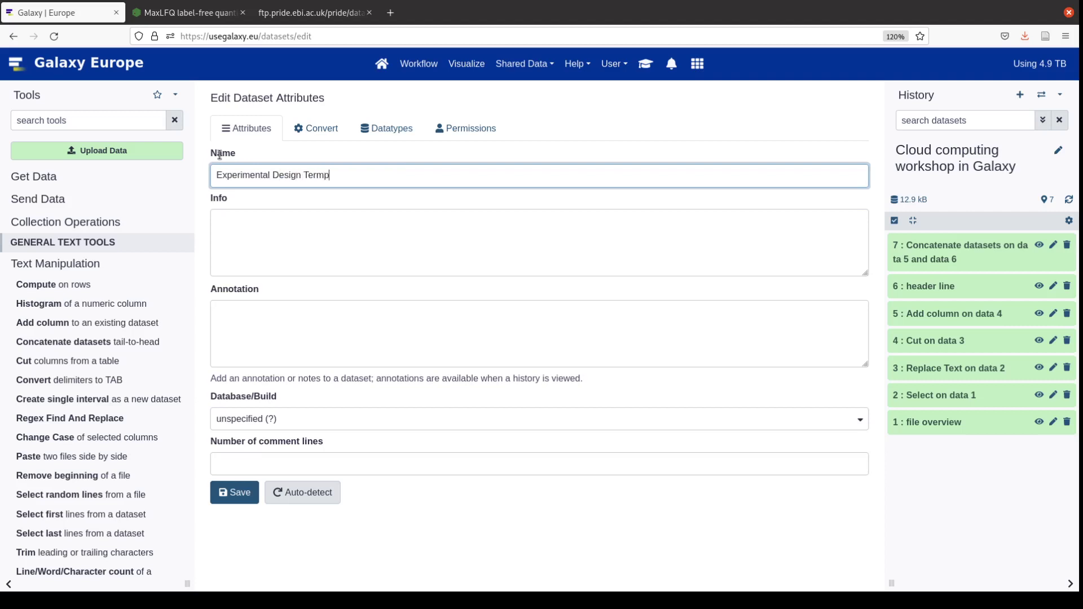
text(late)
click(235, 495)
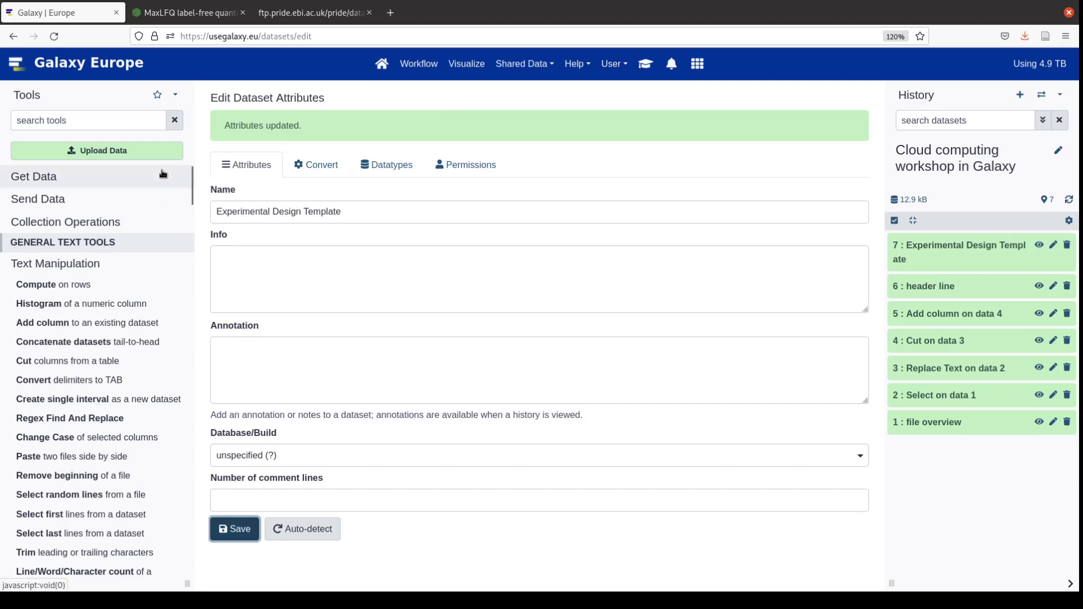
Download the human UniProtKB/Swiss-Prot (reviewed only) reference proteome with Protein Database Downloader from the Get Data tools
click(108, 266)
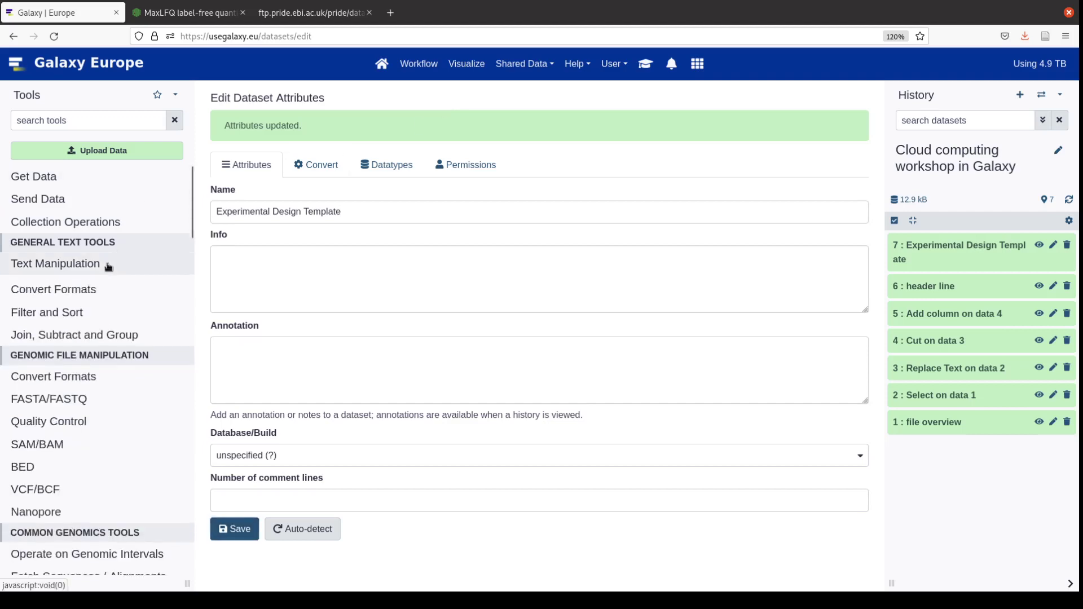
click(65, 177)
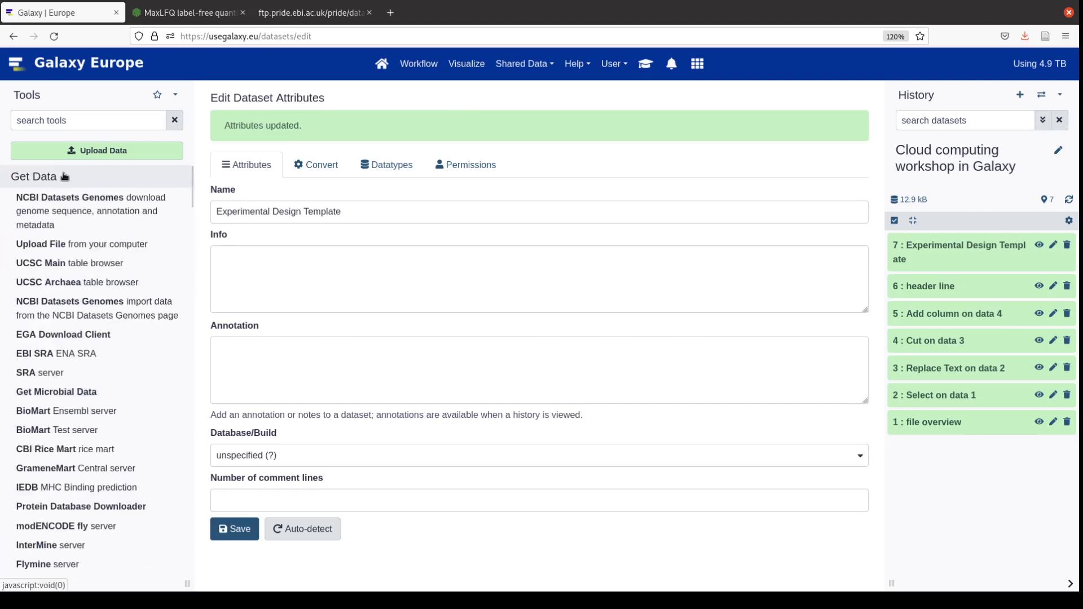
click(93, 507)
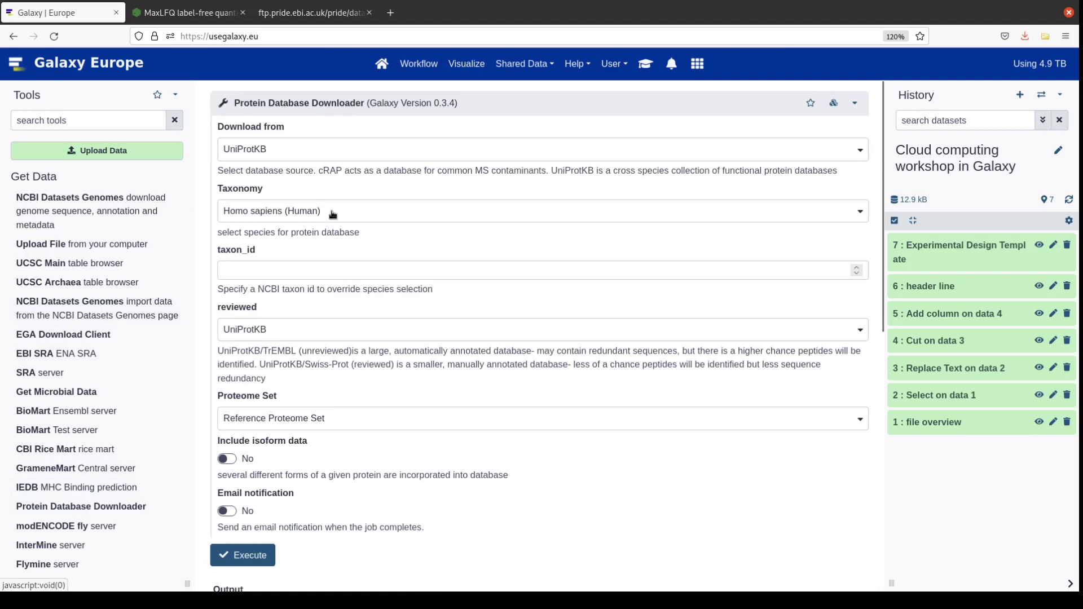
click(293, 327)
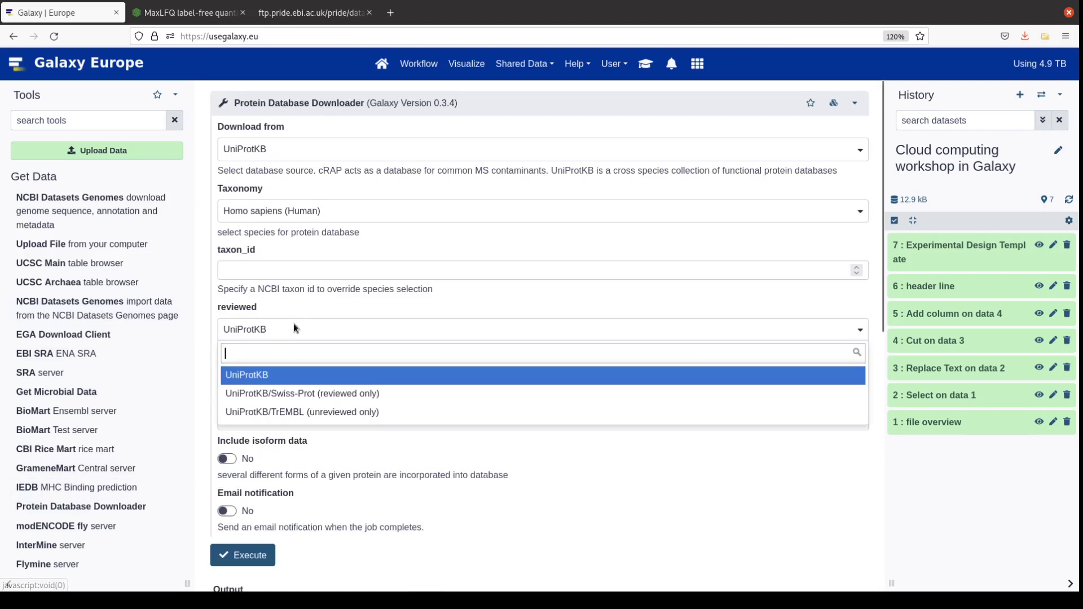
click(327, 398)
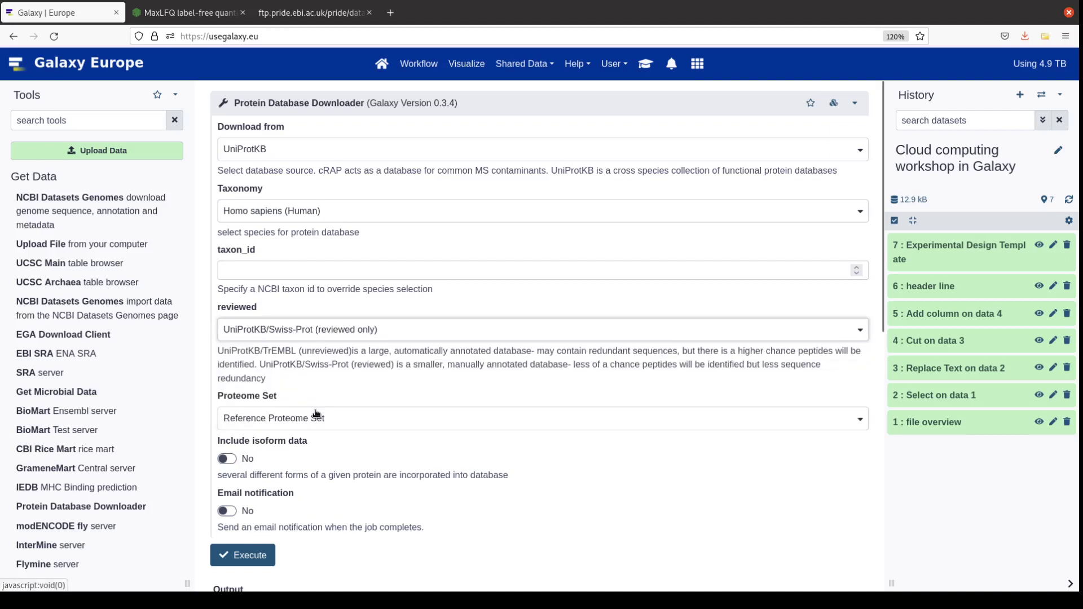
click(237, 558)
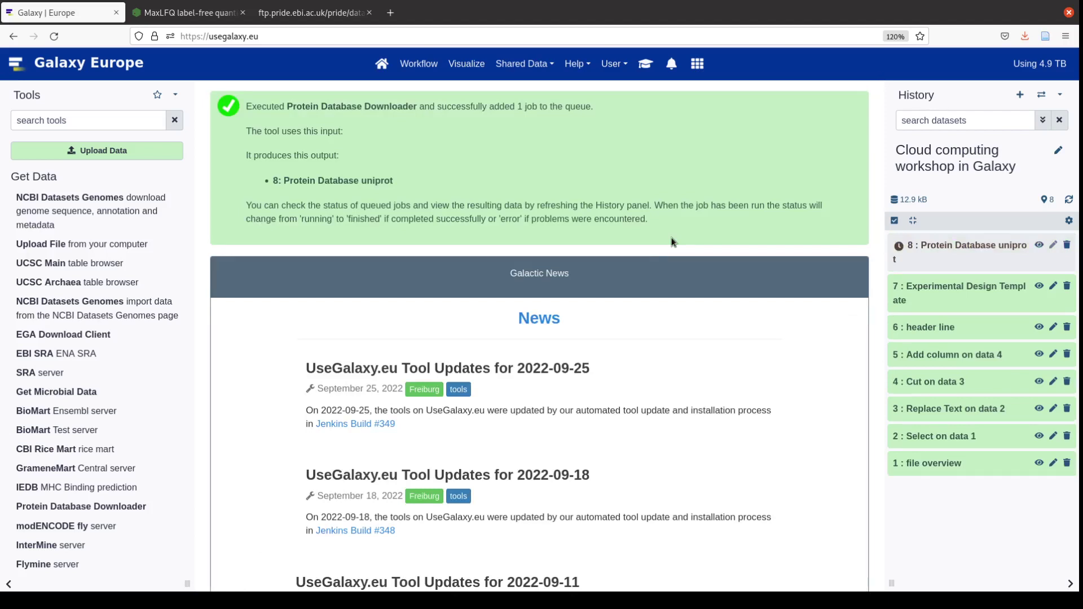
Rerun the Protein Database uniprot job with the taxonomy set to Escherichia coli (strain K12), and collapse the expanded dataset in the history
click(957, 250)
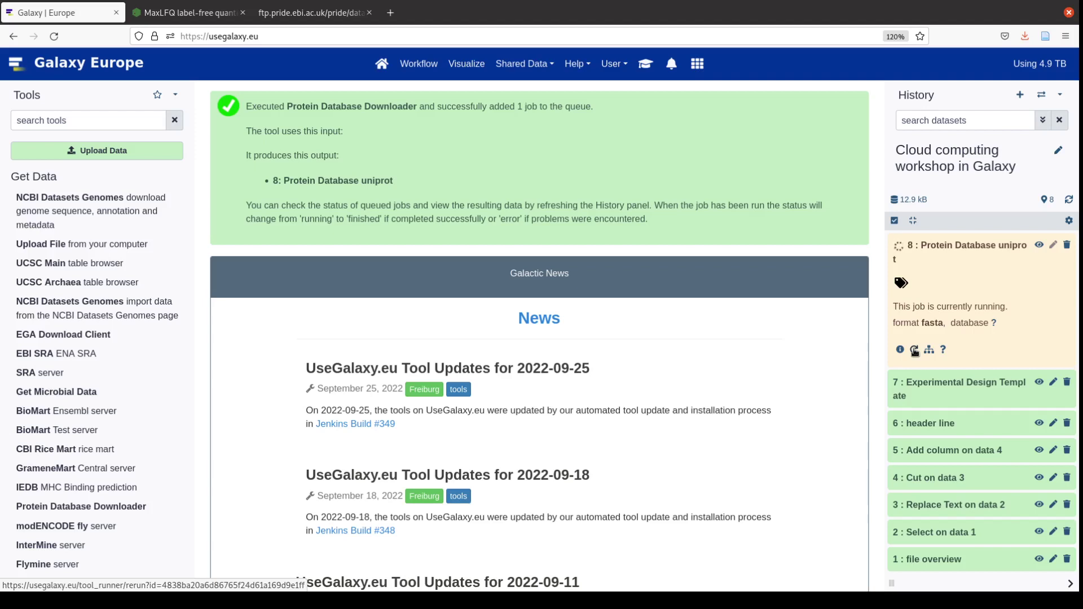
click(914, 351)
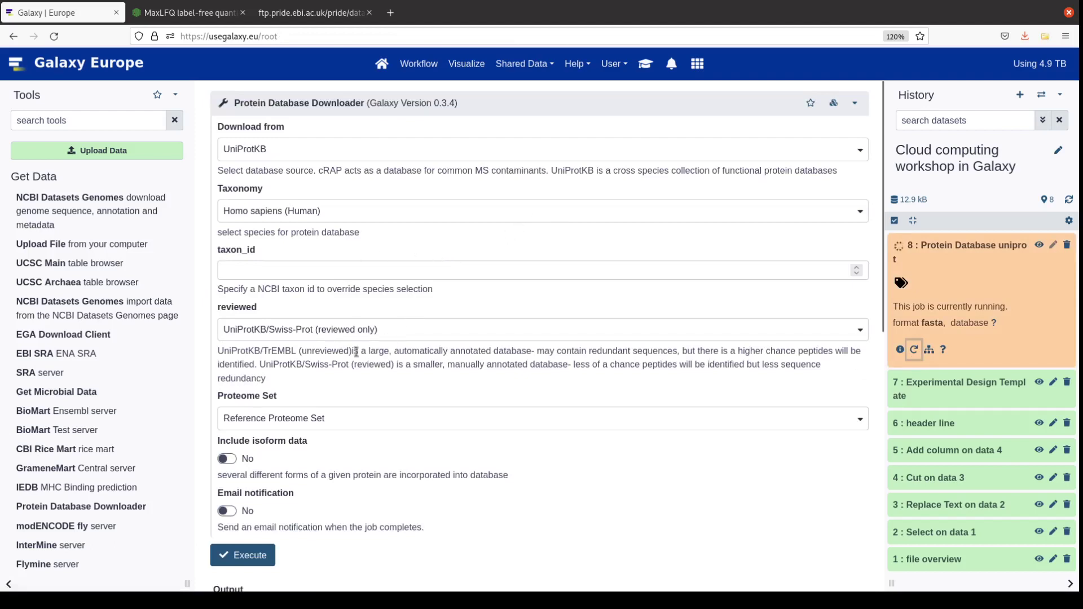
click(340, 210)
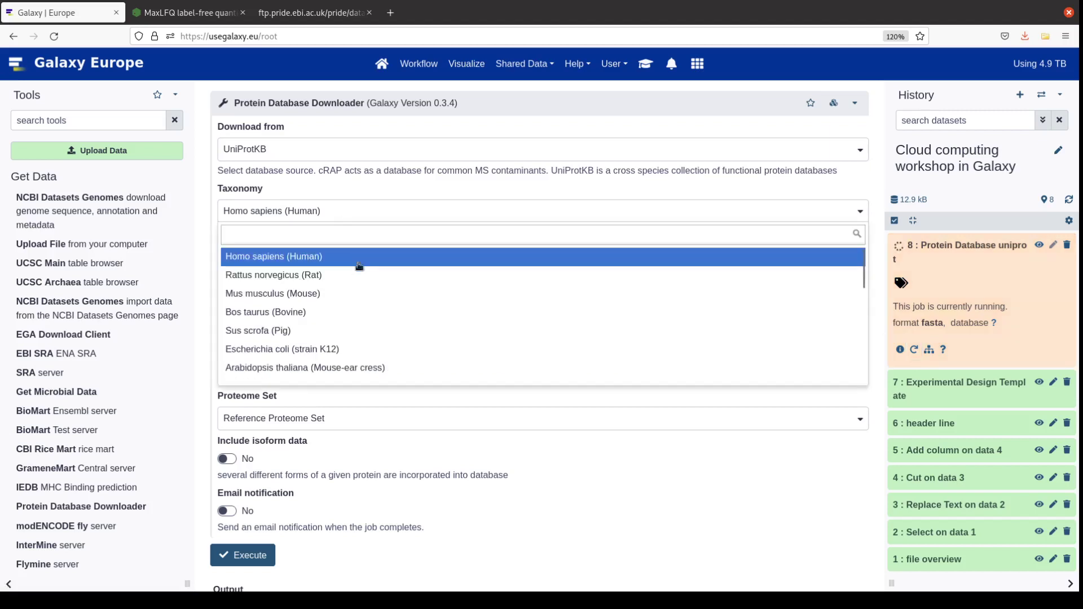
click(352, 350)
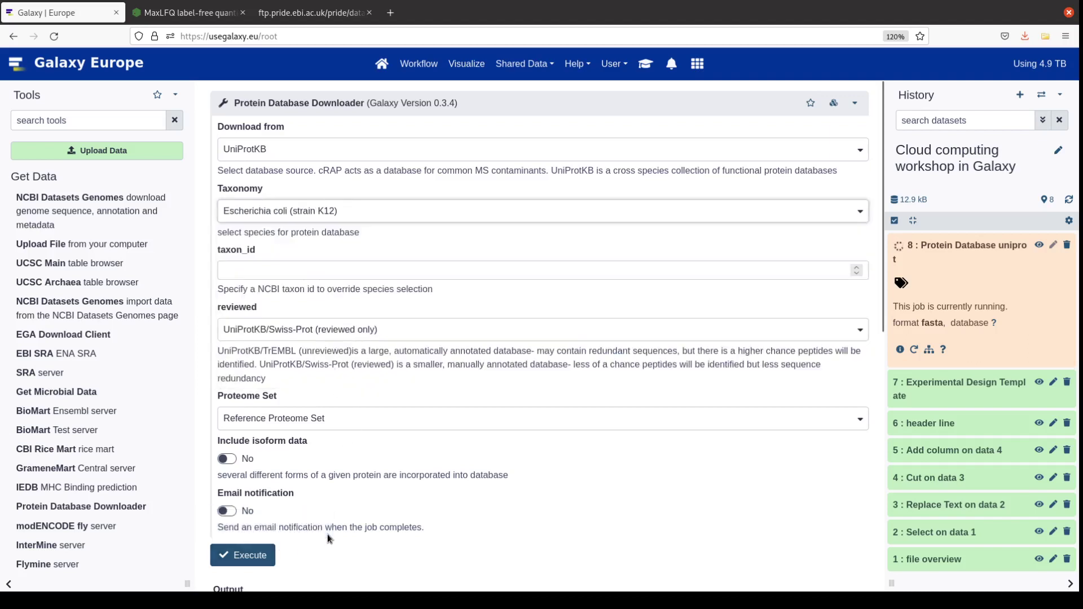
click(248, 556)
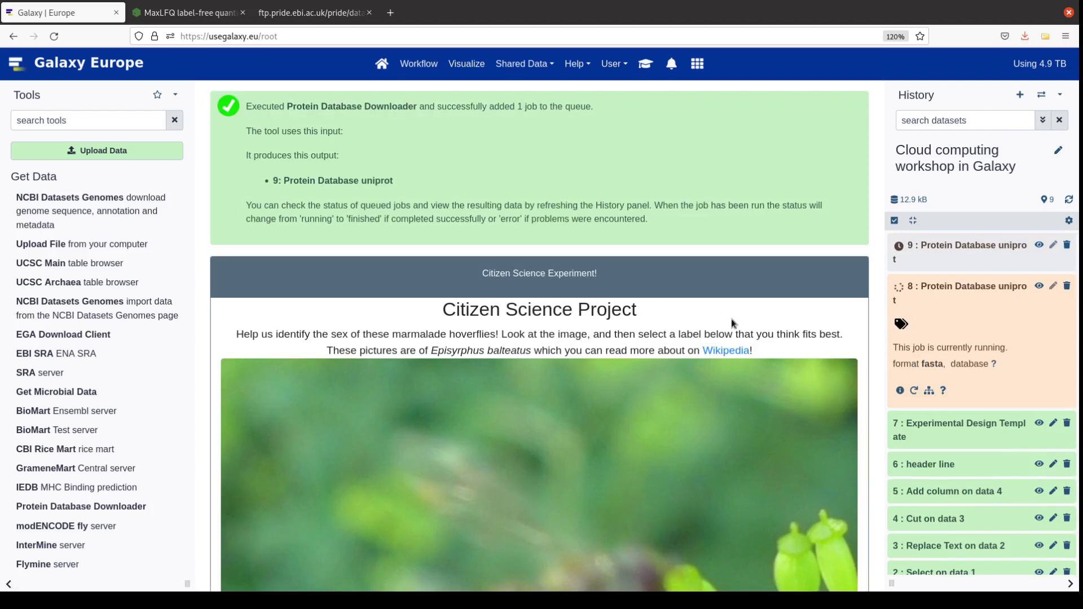
click(973, 287)
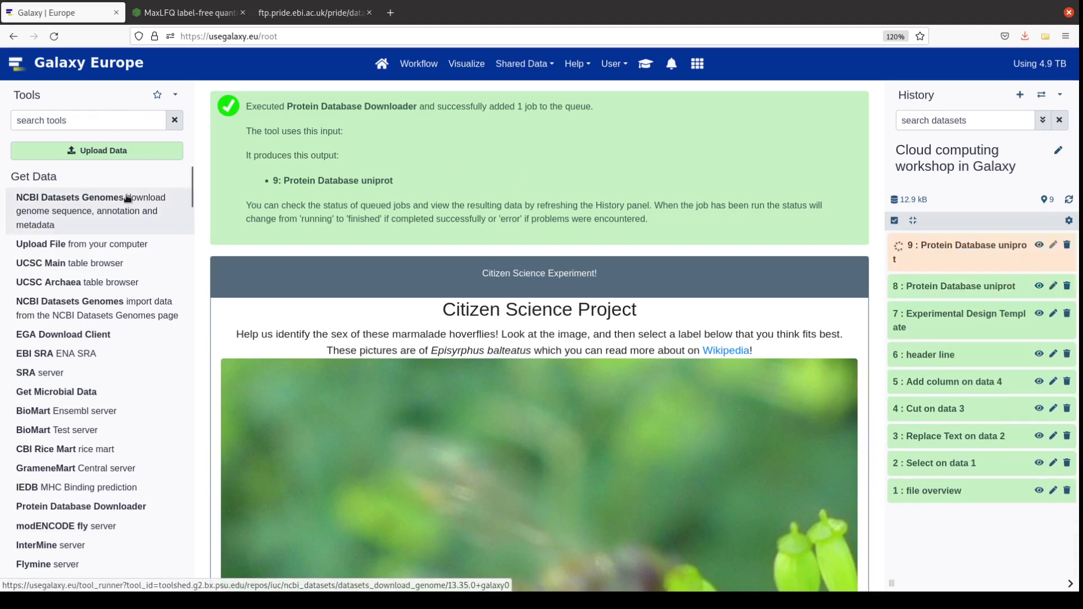
Search the tools for merge, and extend the search term to merge fasta
click(101, 120)
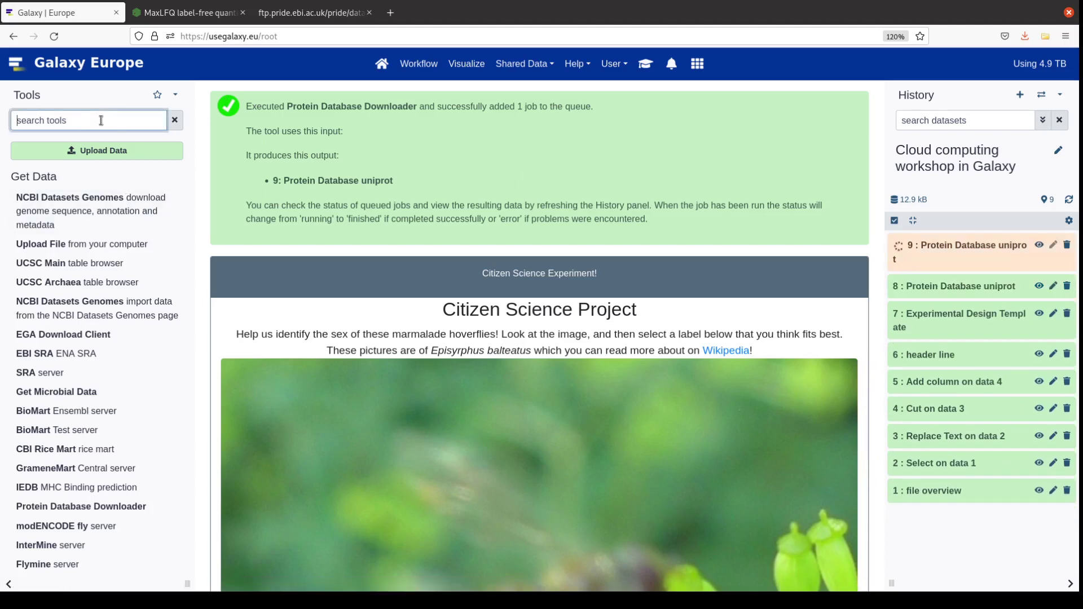
text(merge)
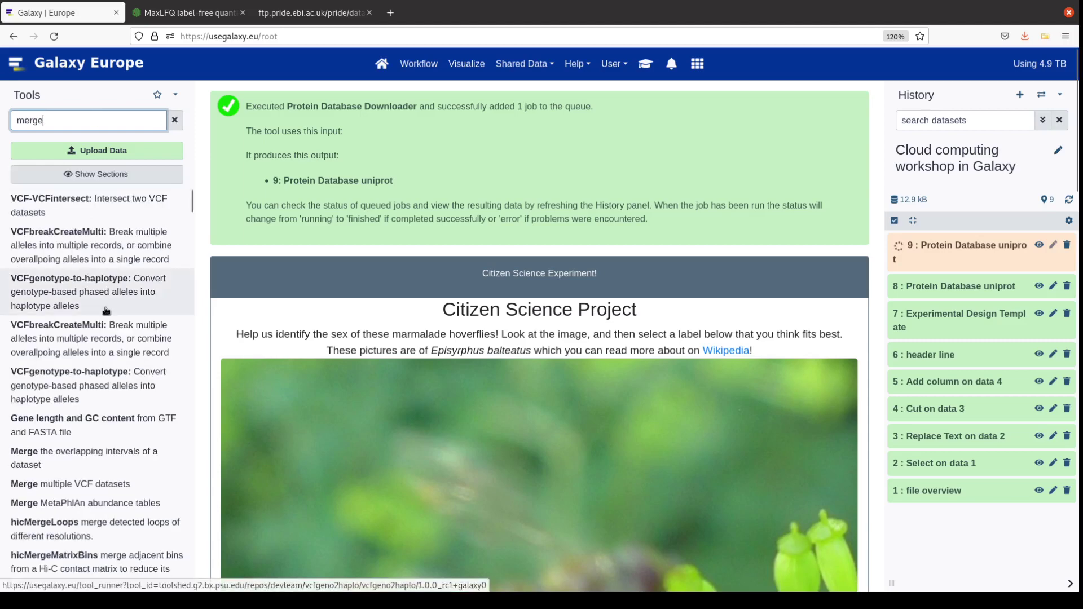
scroll(115, 386, down, 3)
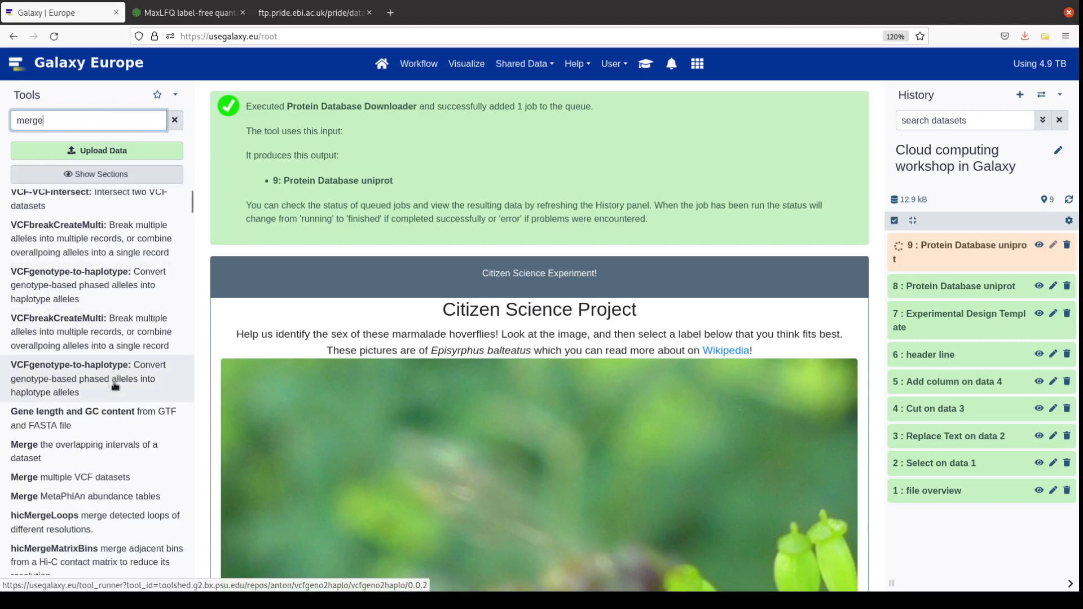
scroll(115, 385, down, 3)
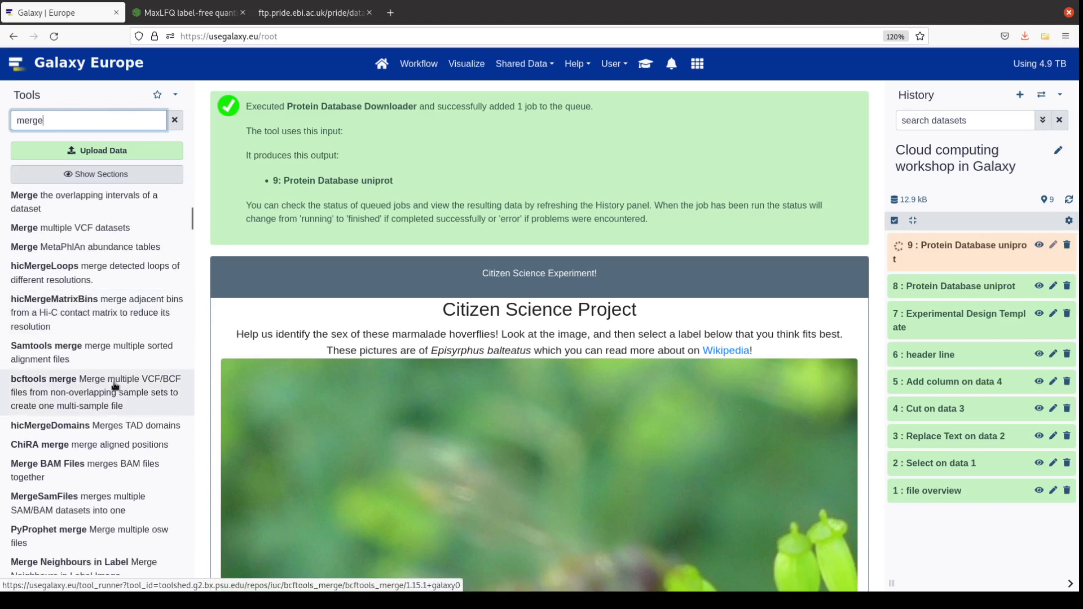
scroll(115, 386, down, 4)
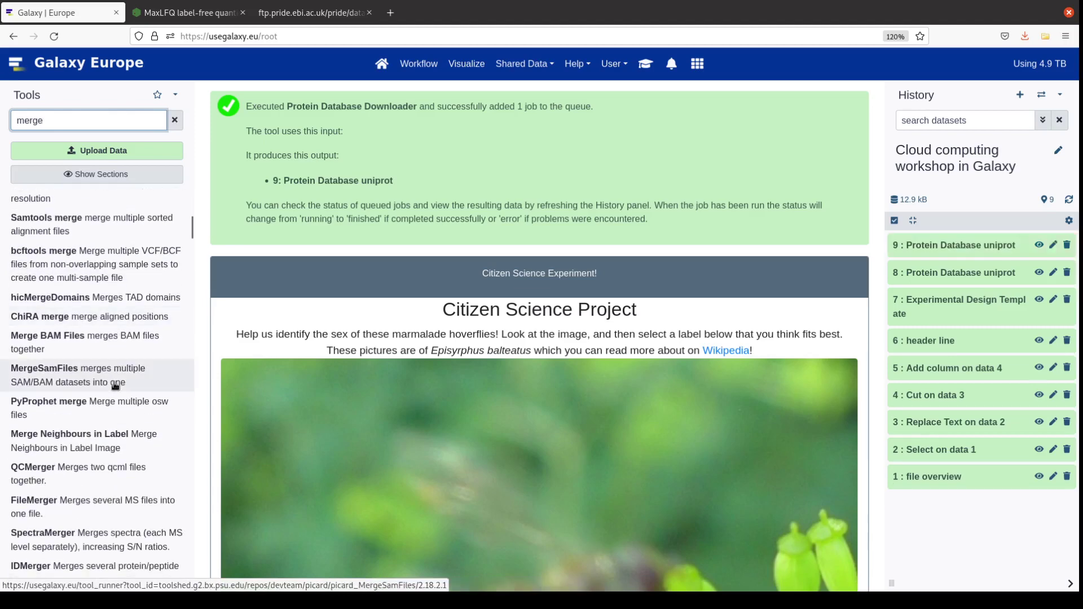
text(fas)
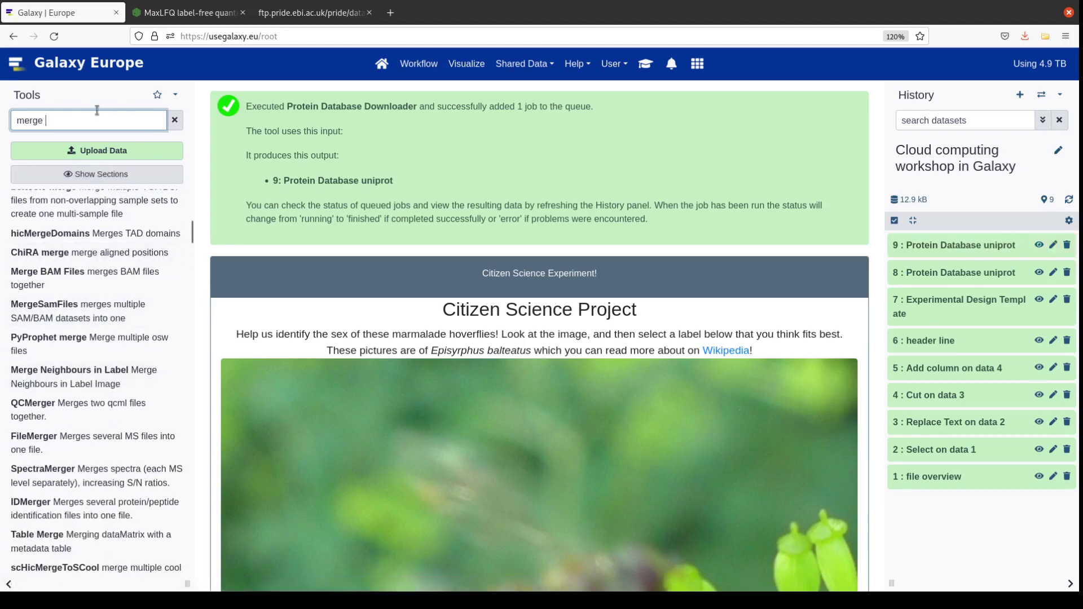
text(ta)
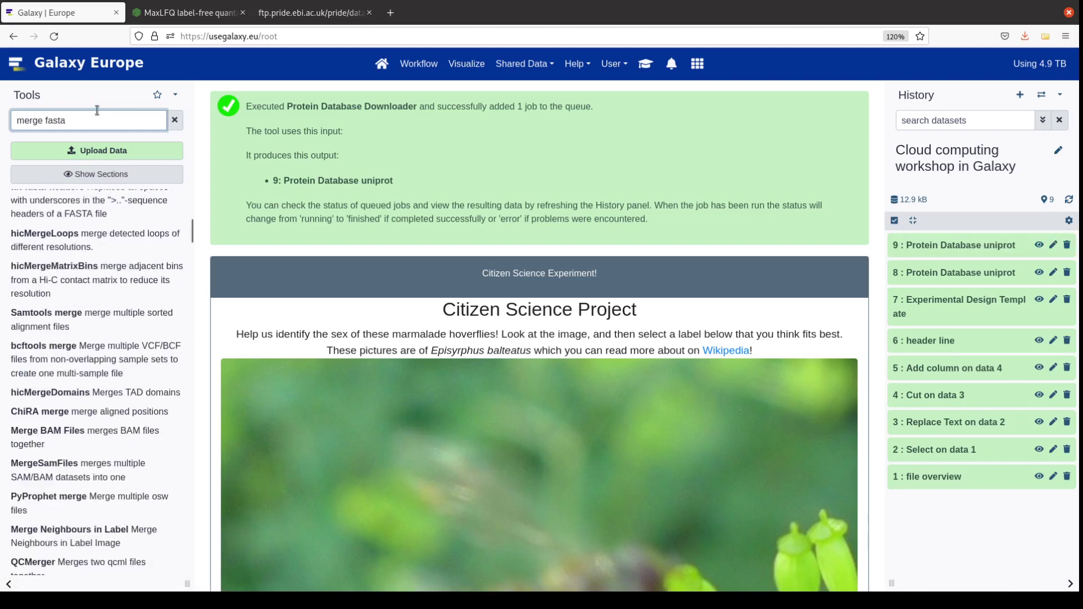
Look through the merge fasta search results for a tool that concatenates FASTA database files
scroll(120, 269, up, 5)
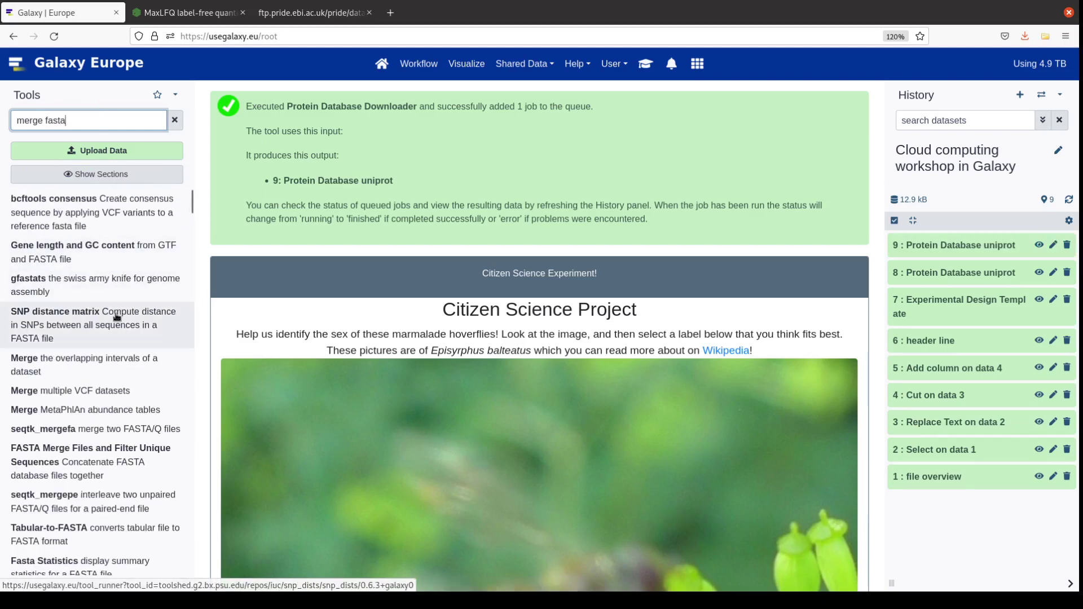
scroll(117, 317, down, 6)
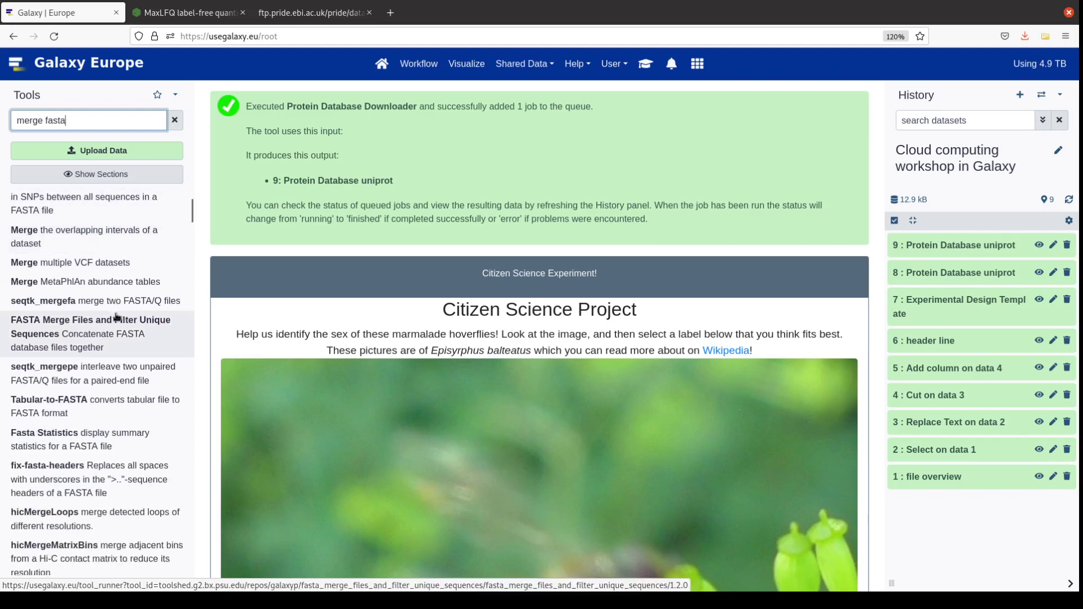
scroll(117, 317, down, 10)
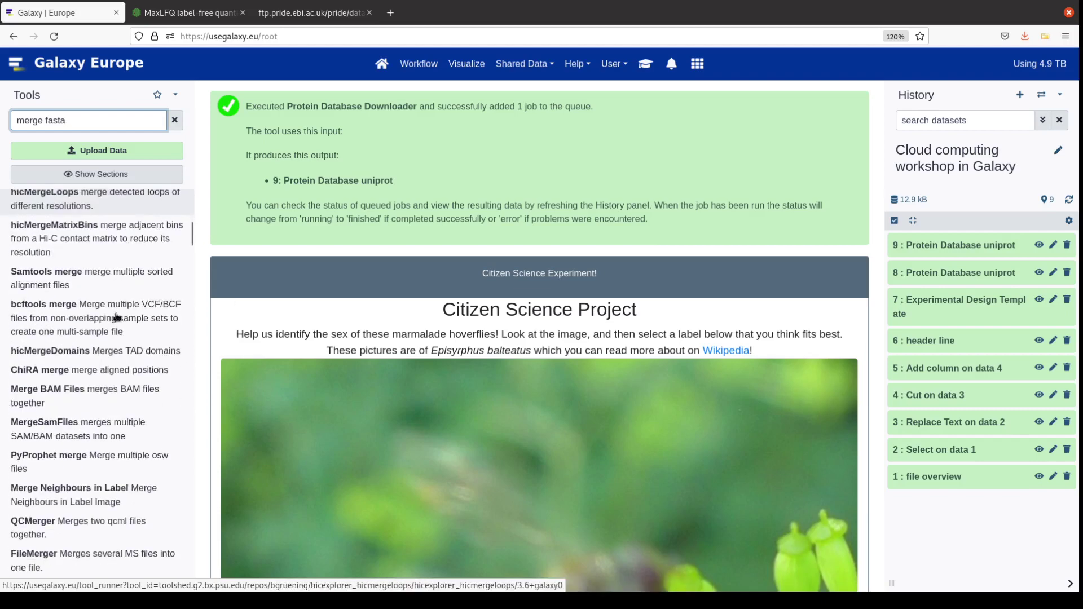
scroll(117, 317, down, 4)
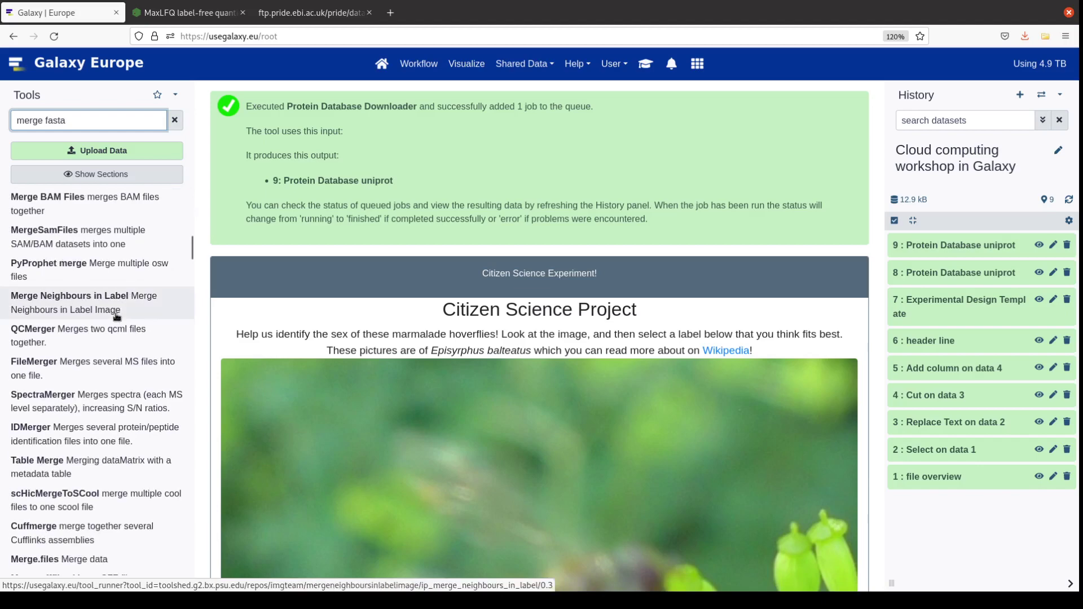
scroll(117, 317, down, 2)
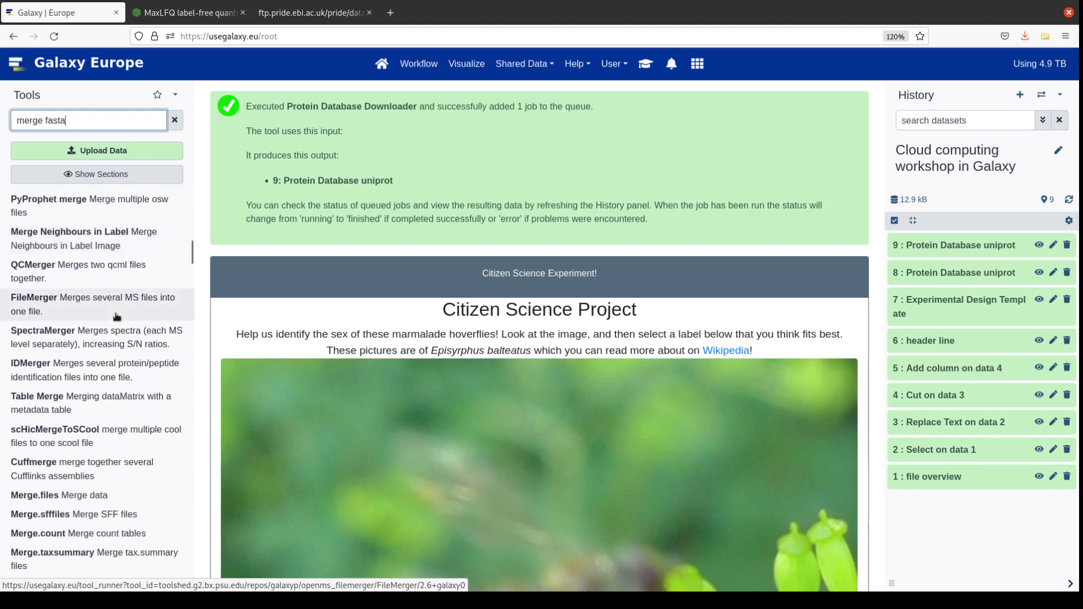
scroll(114, 401, down, 4)
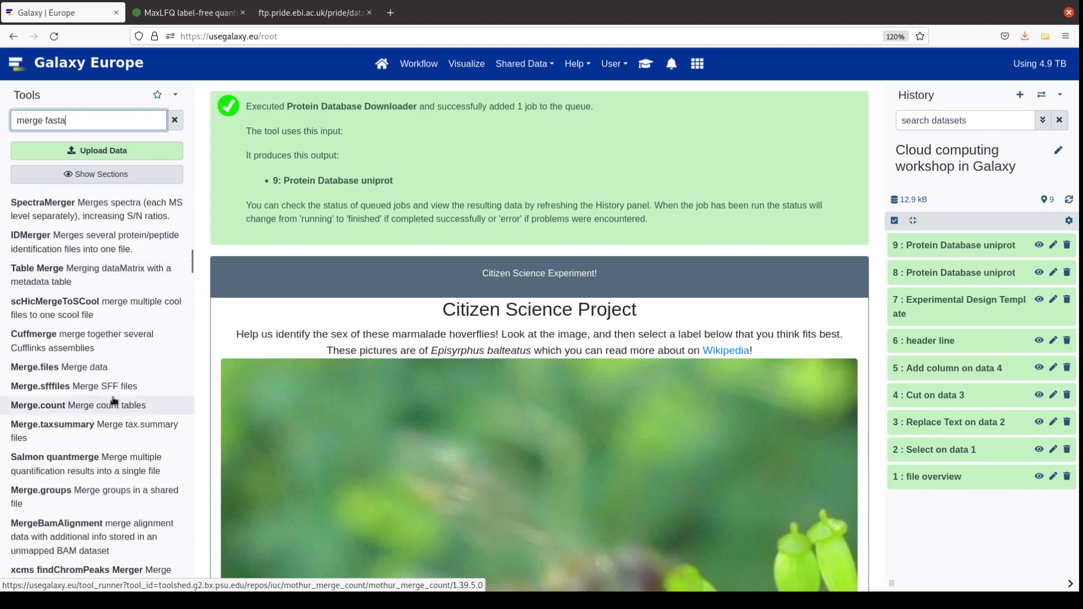
scroll(115, 401, down, 4)
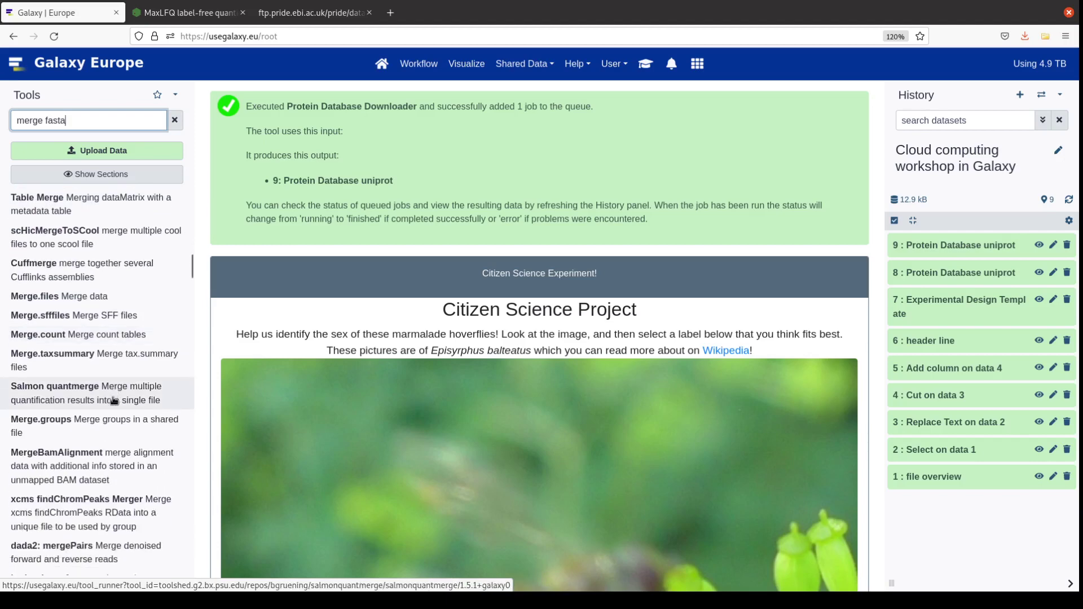
scroll(114, 401, down, 11)
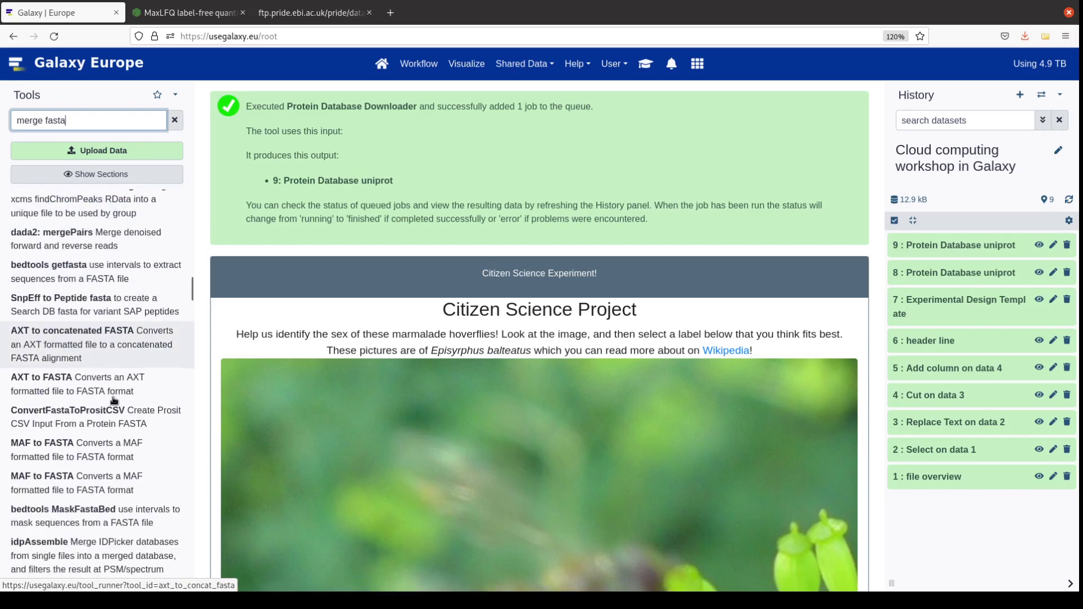
scroll(115, 401, down, 5)
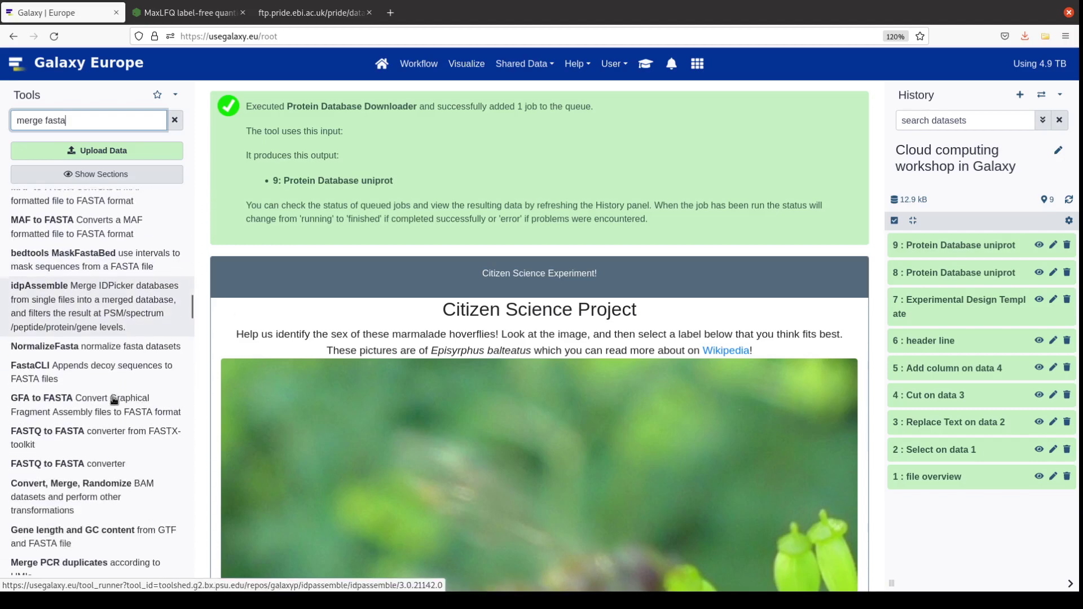
scroll(115, 401, down, 4)
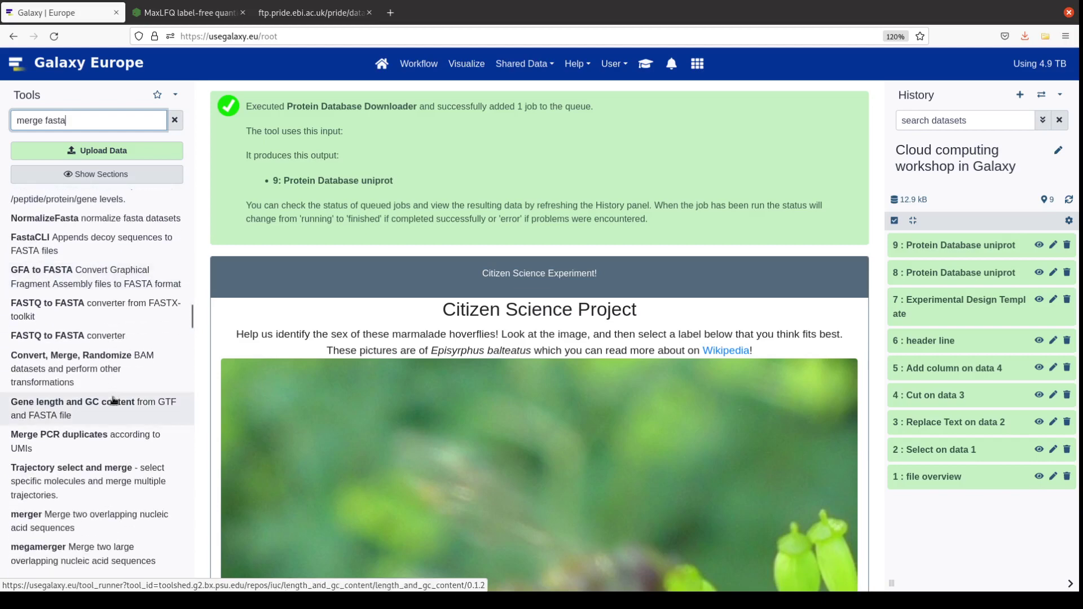
scroll(113, 401, down, 4)
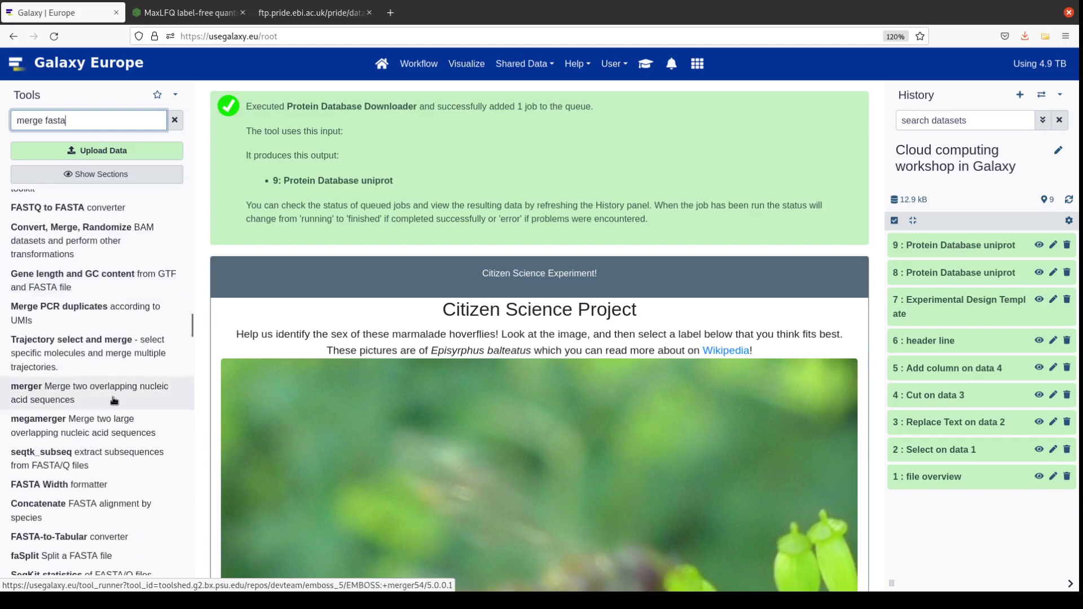
scroll(114, 401, down, 8)
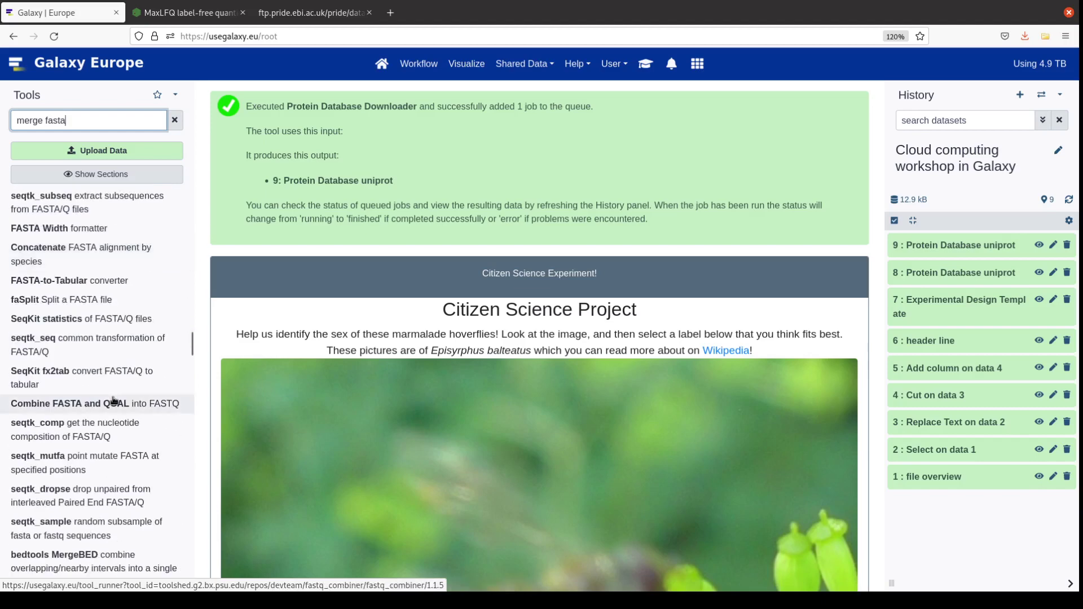
scroll(113, 401, down, 6)
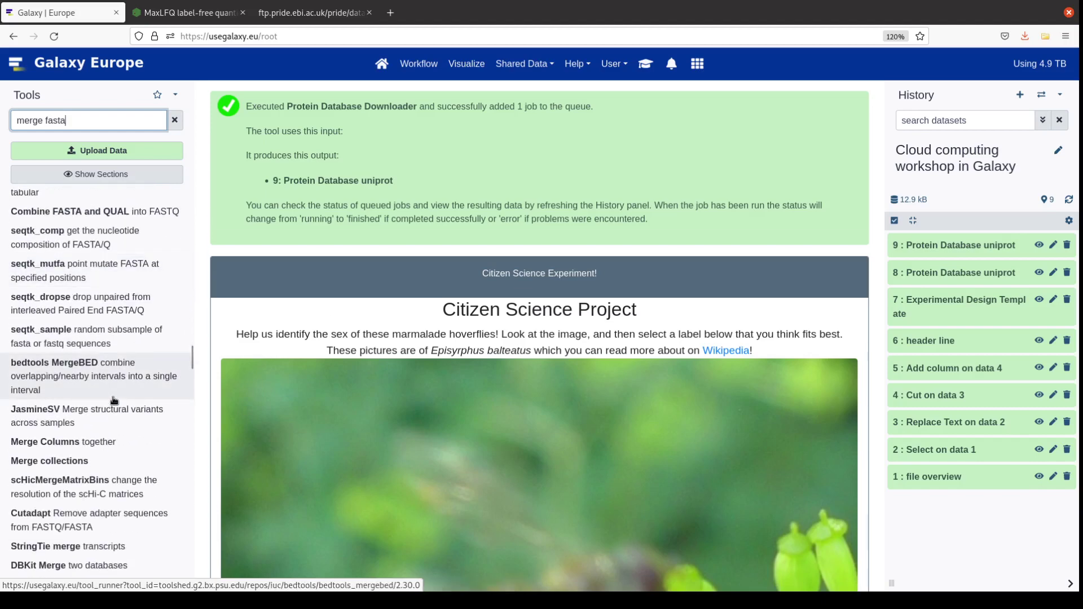
scroll(114, 400, down, 7)
scroll(114, 401, down, 5)
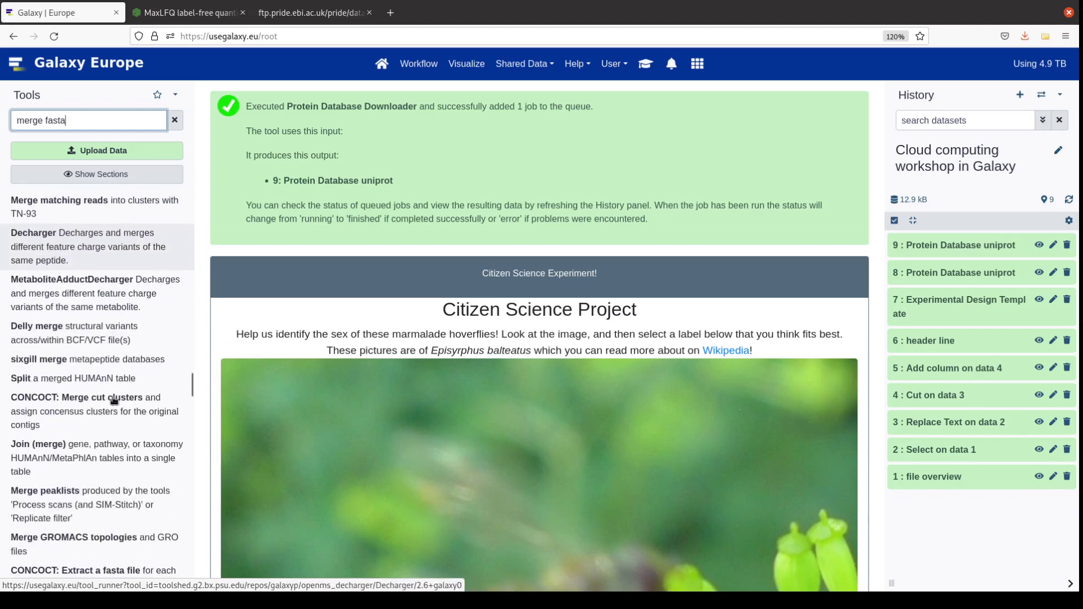
scroll(114, 400, down, 6)
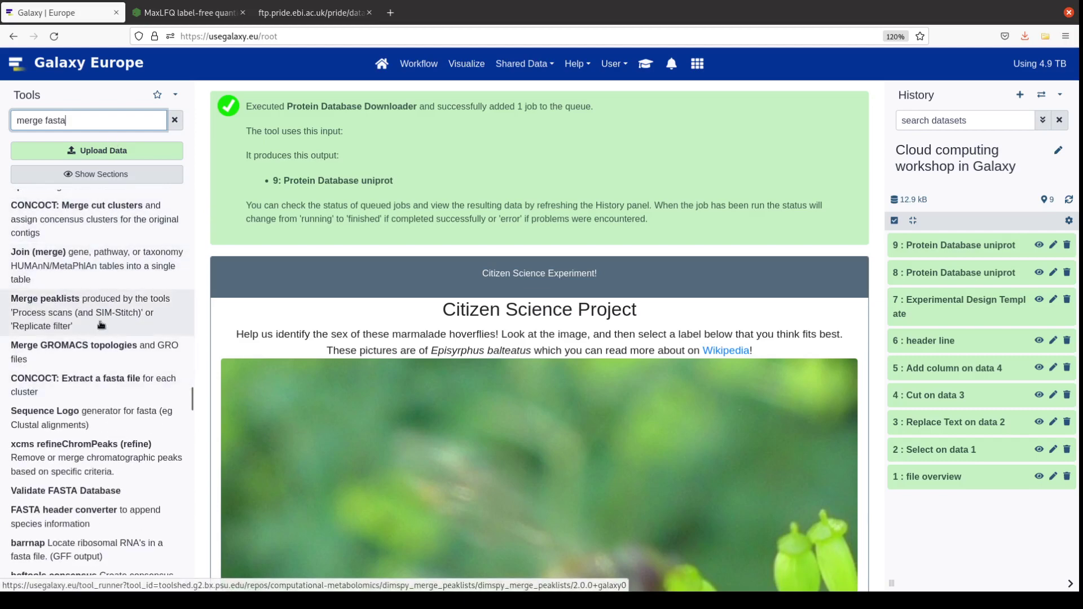
scroll(101, 324, down, 6)
scroll(102, 324, down, 4)
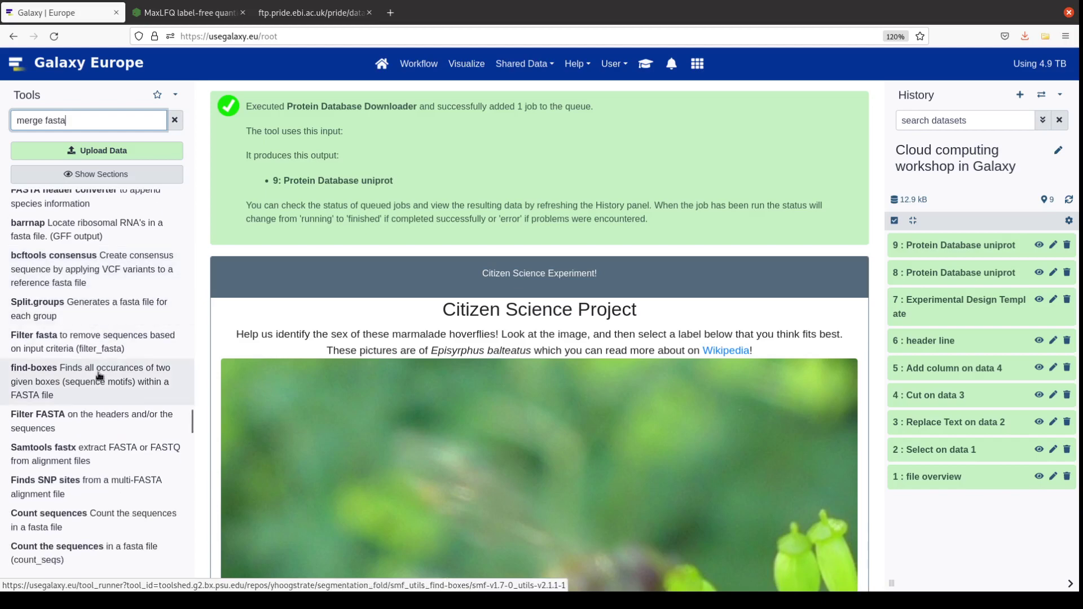
scroll(99, 375, down, 6)
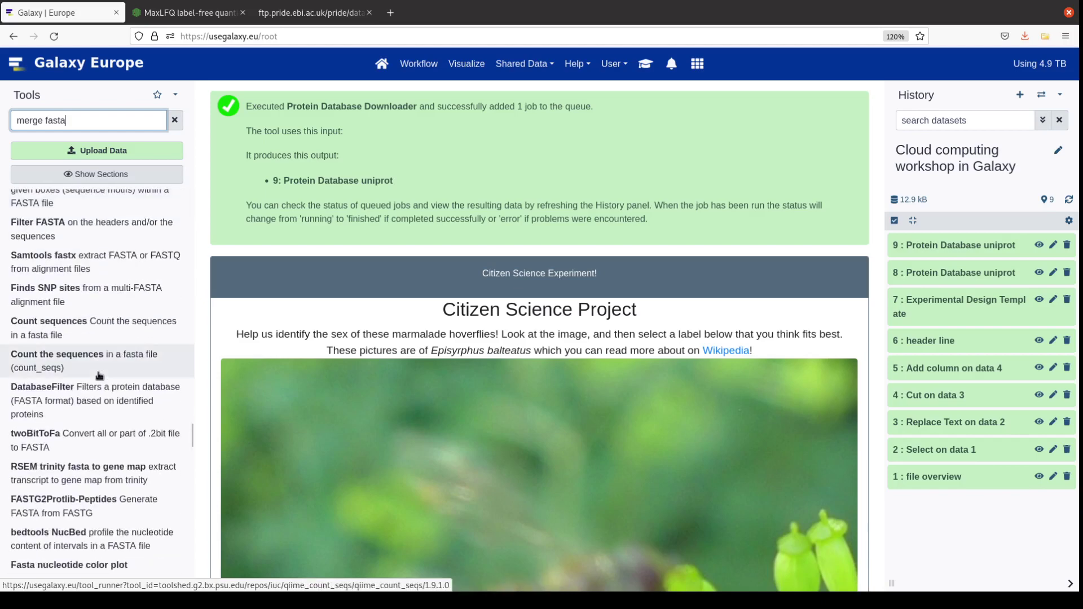
scroll(99, 375, down, 5)
scroll(99, 375, down, 5)
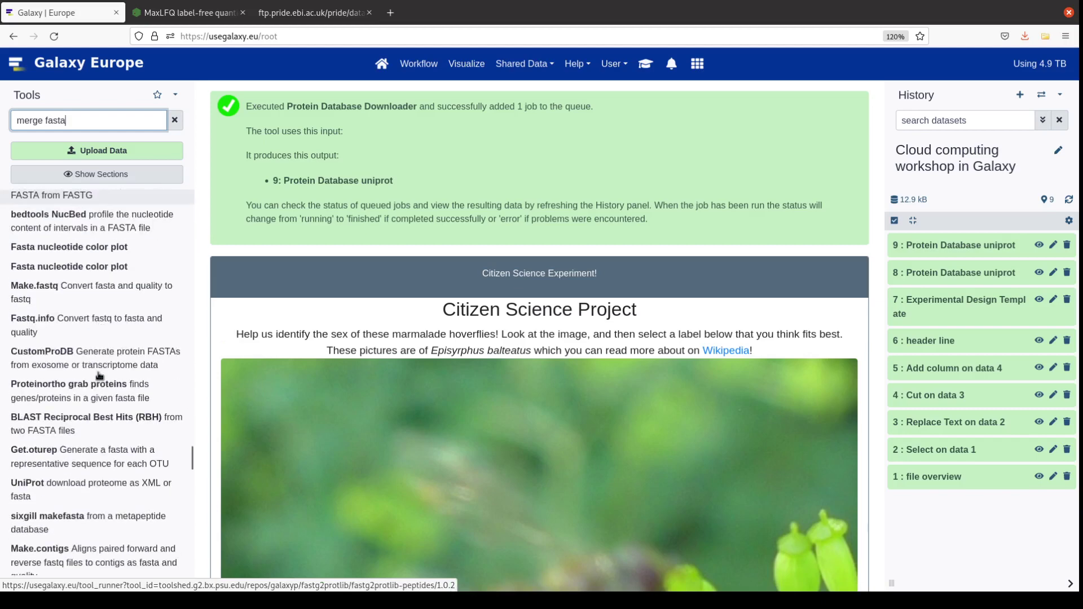
scroll(99, 376, down, 6)
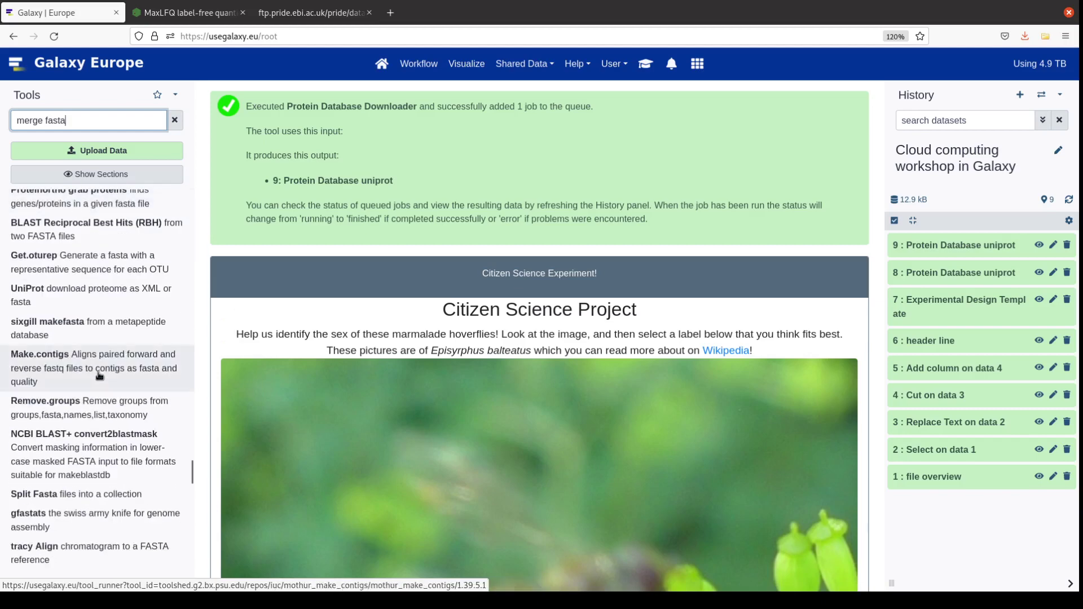
scroll(99, 375, down, 6)
scroll(101, 379, down, 6)
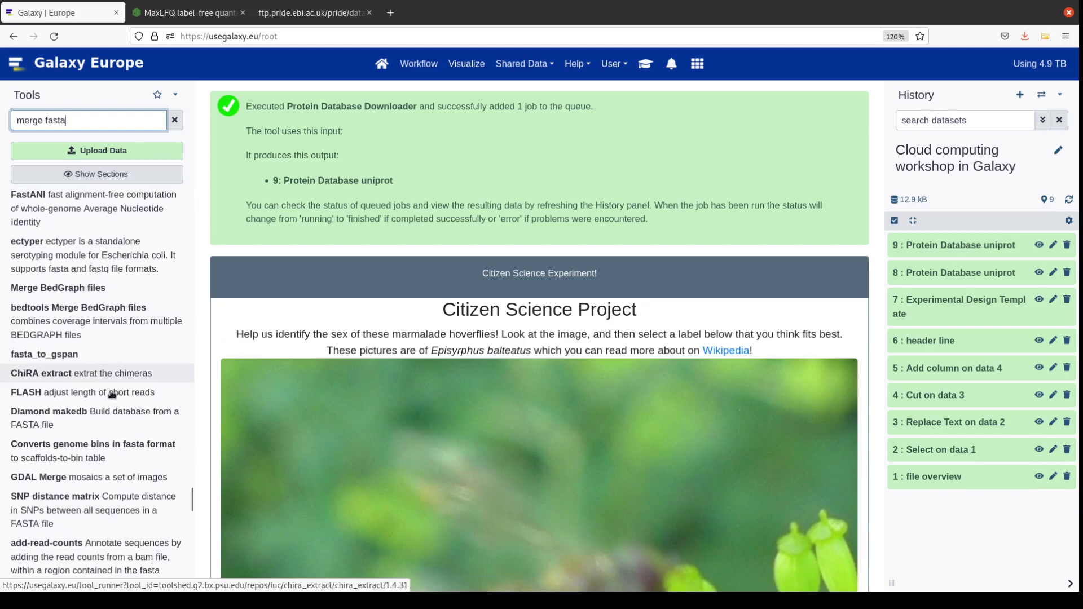
drag(194, 500, 192, 179)
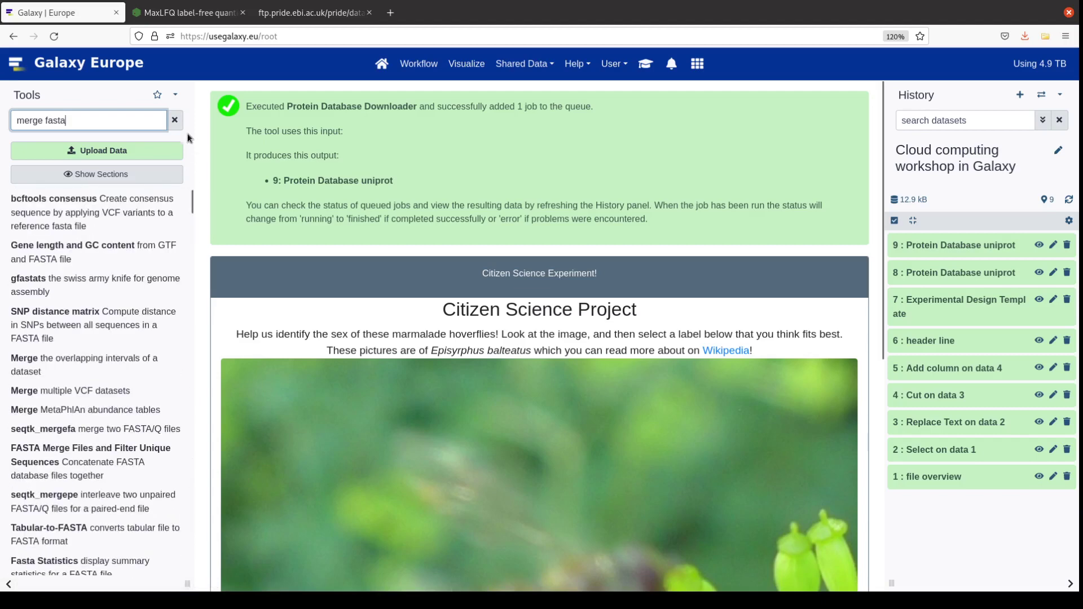
Clear the tool search and open FASTA Merge Files and Filter Unique Sequences from the favorite tools
click(176, 121)
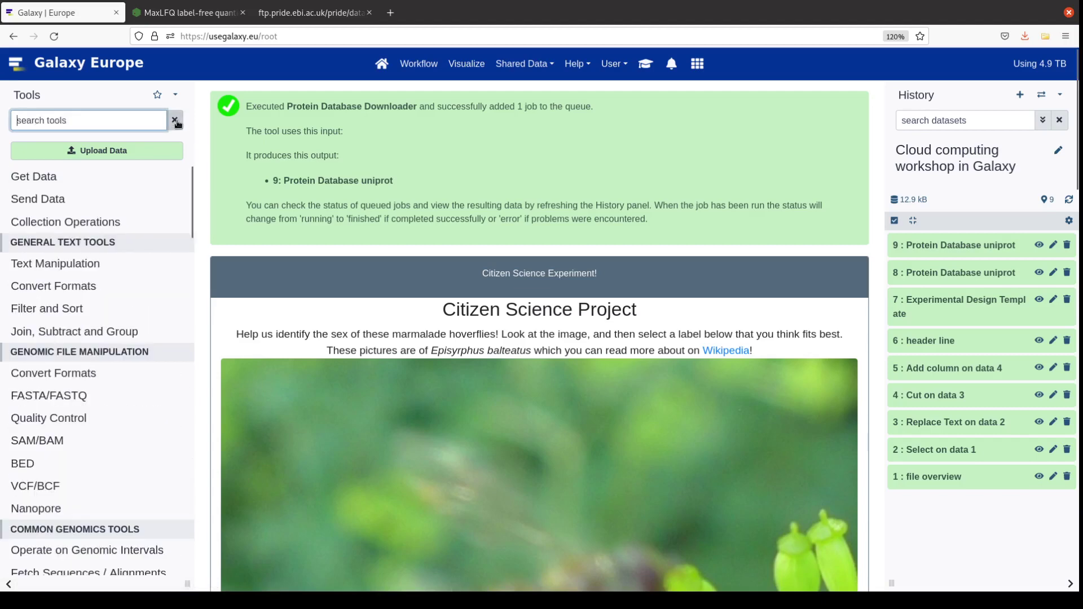
click(157, 94)
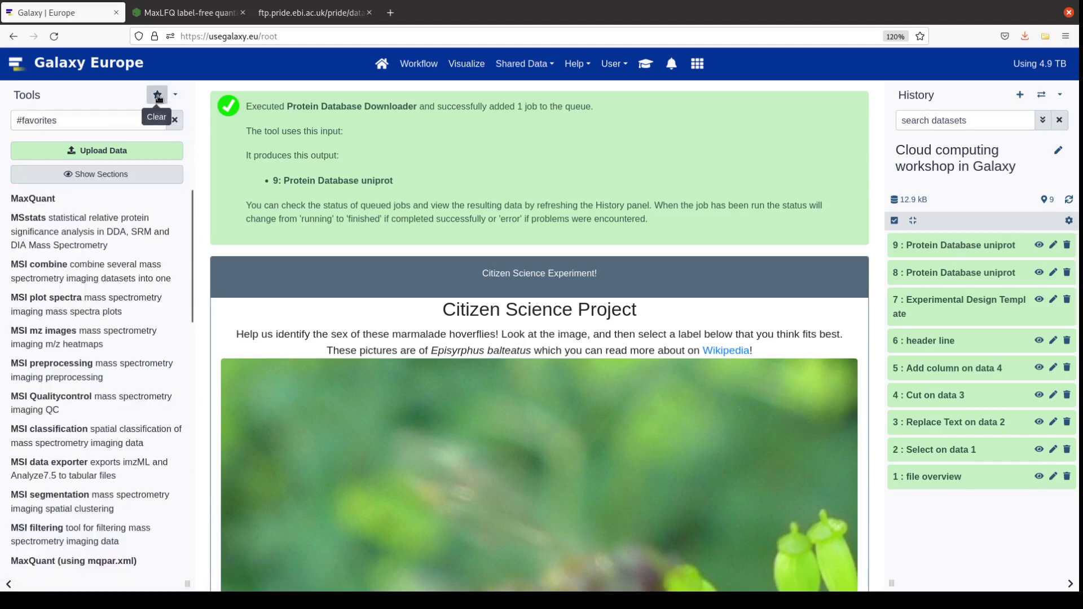
scroll(123, 408, down, 8)
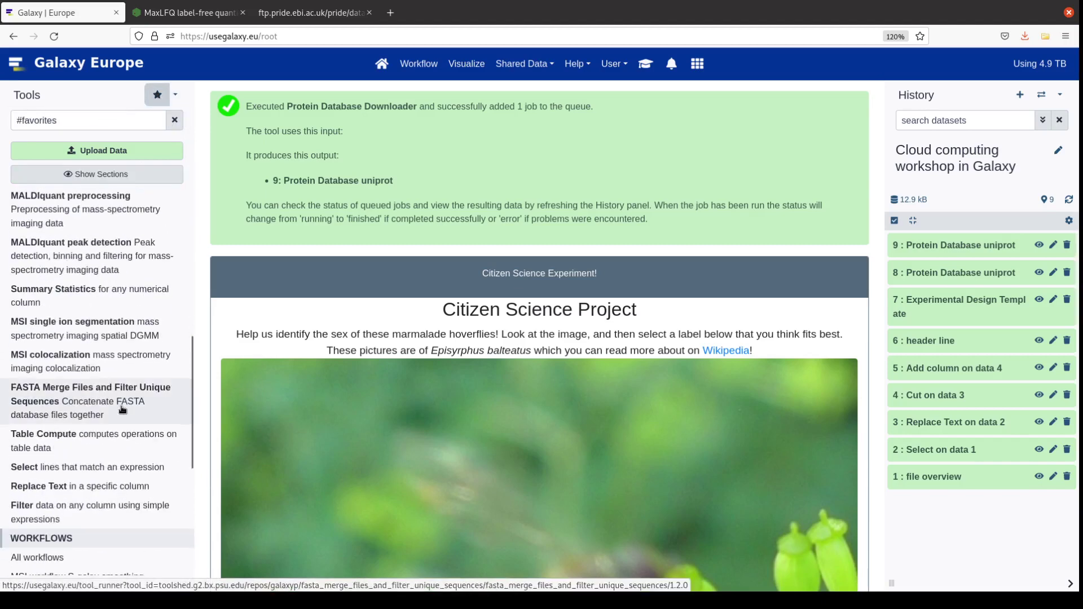
click(67, 393)
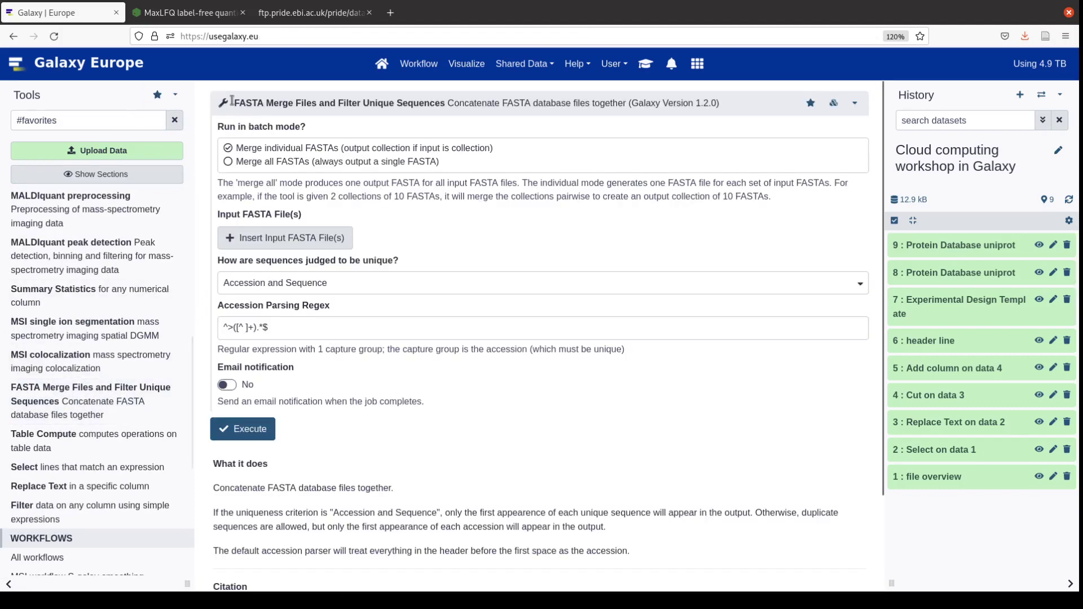
Copy the open tool's full name, search the tools for FASTA Merge Files and Filter Unique Sequences, and locate its entry
drag(235, 103, 445, 104)
key(ctrl+c)
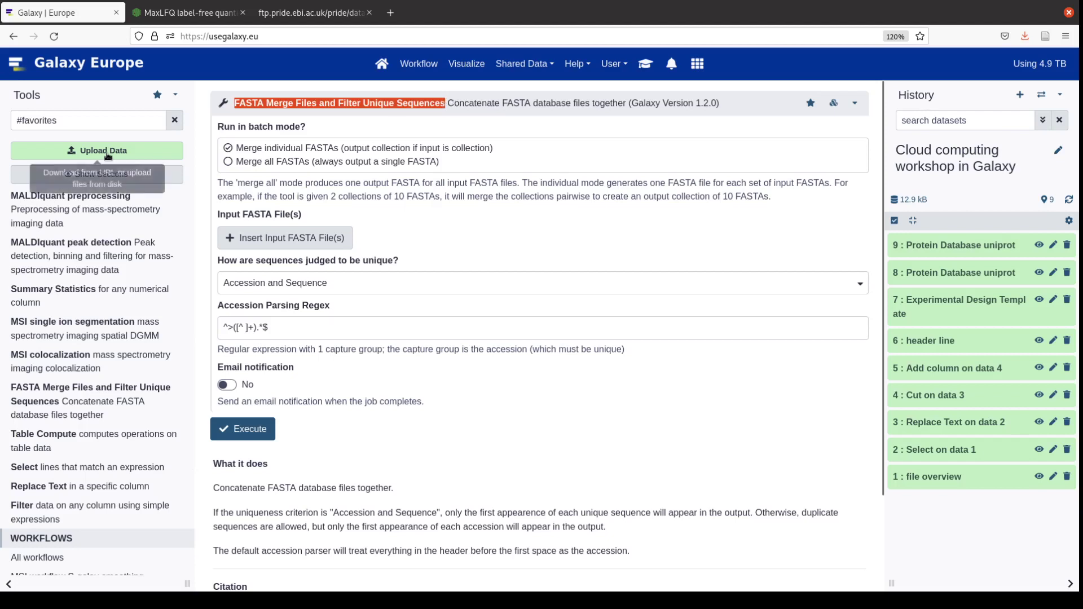
triple_click(95, 120)
key(BackSpace)
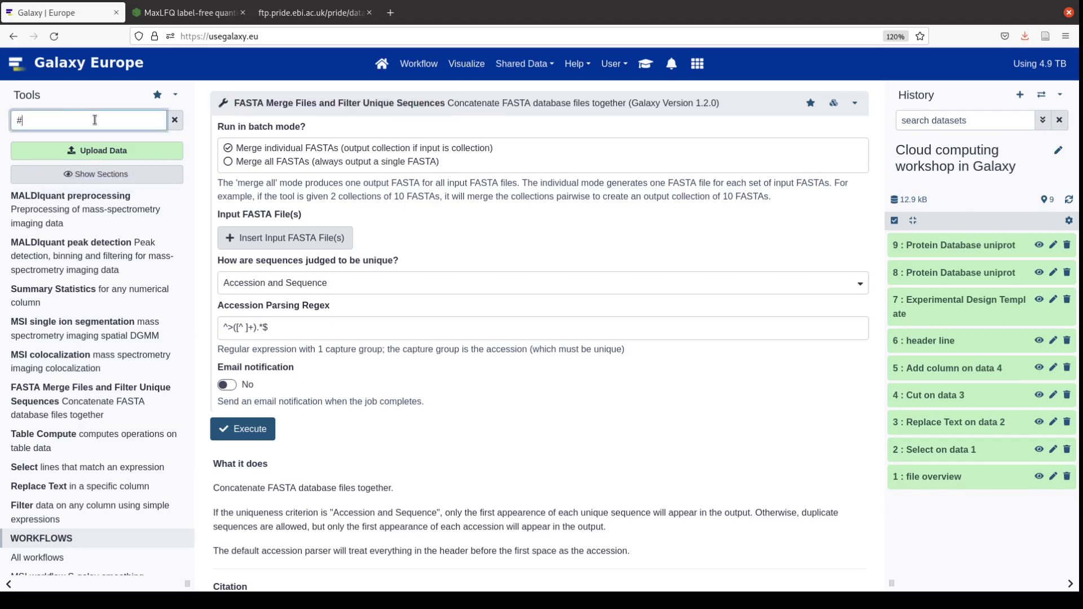
key(ctrl+v)
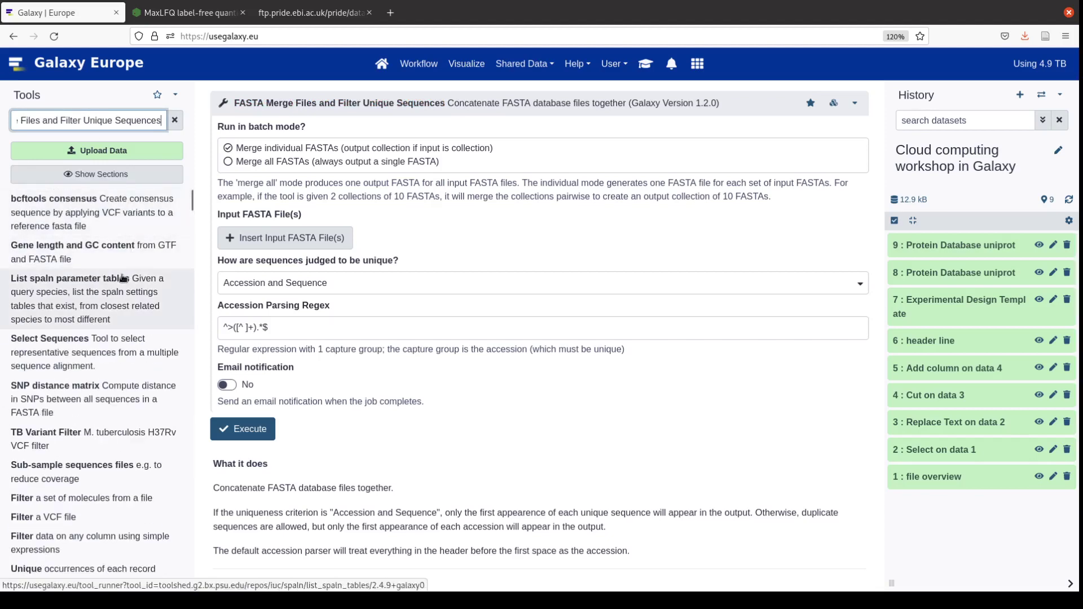
scroll(123, 278, down, 8)
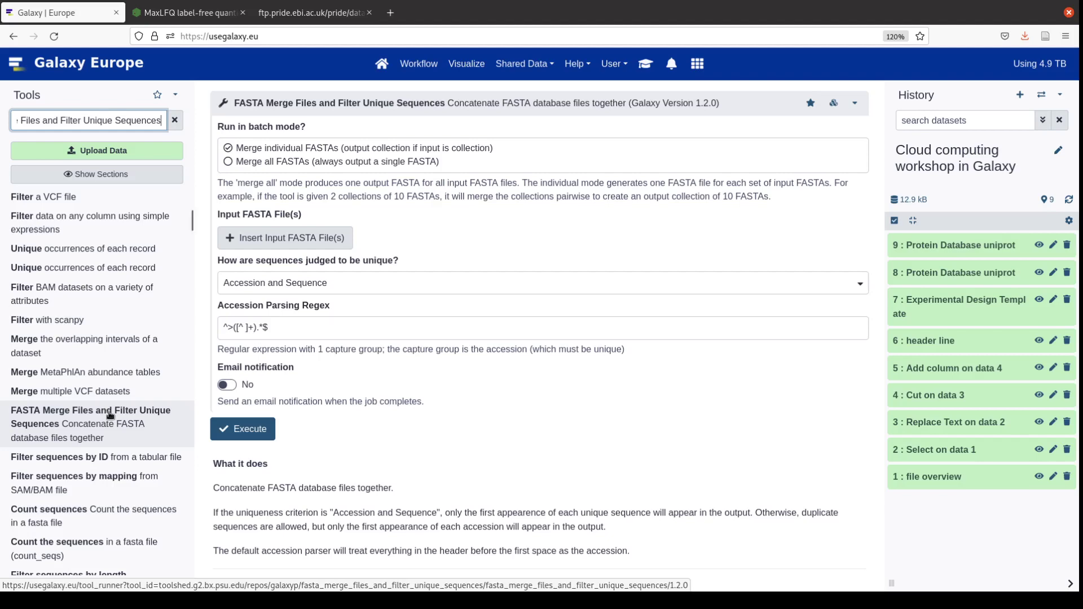
scroll(110, 415, up, 8)
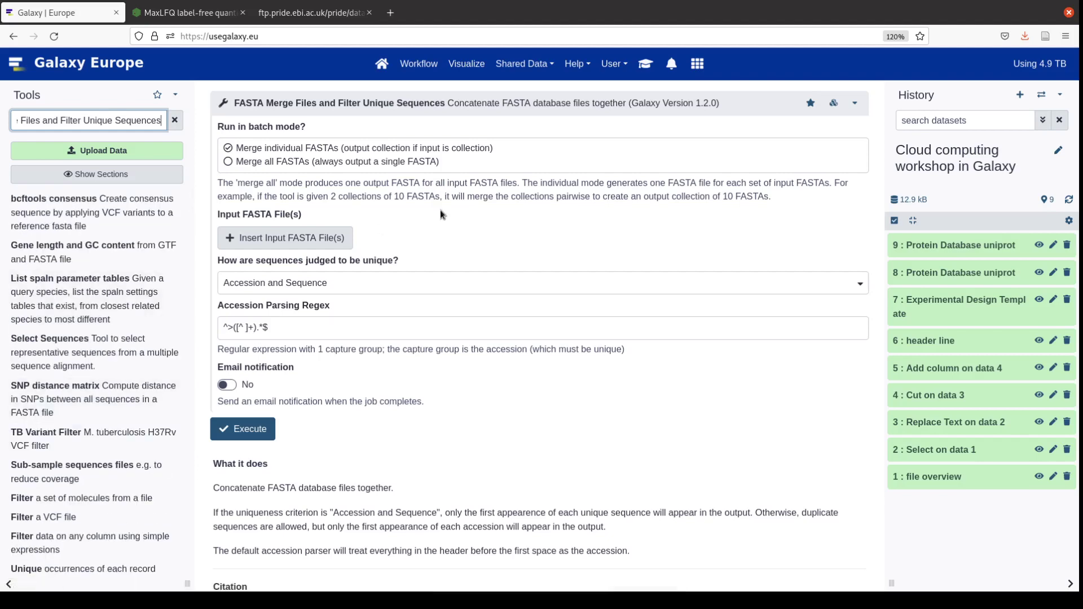
Add two input FASTA files to the merge, with 8: Protein Database uniprot first and 9: Protein Database uniprot second
click(439, 210)
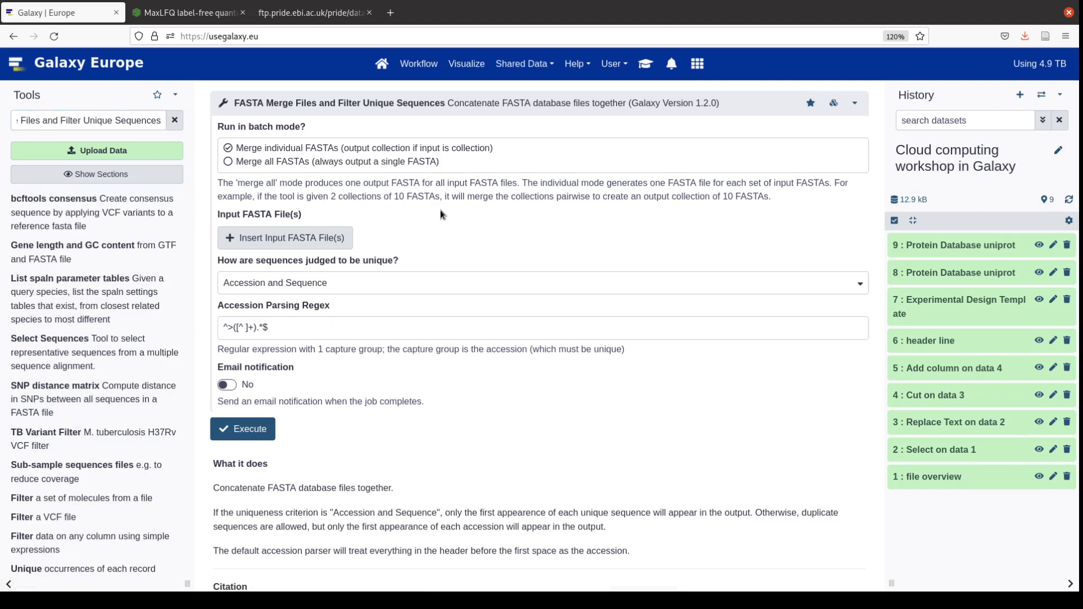
click(292, 237)
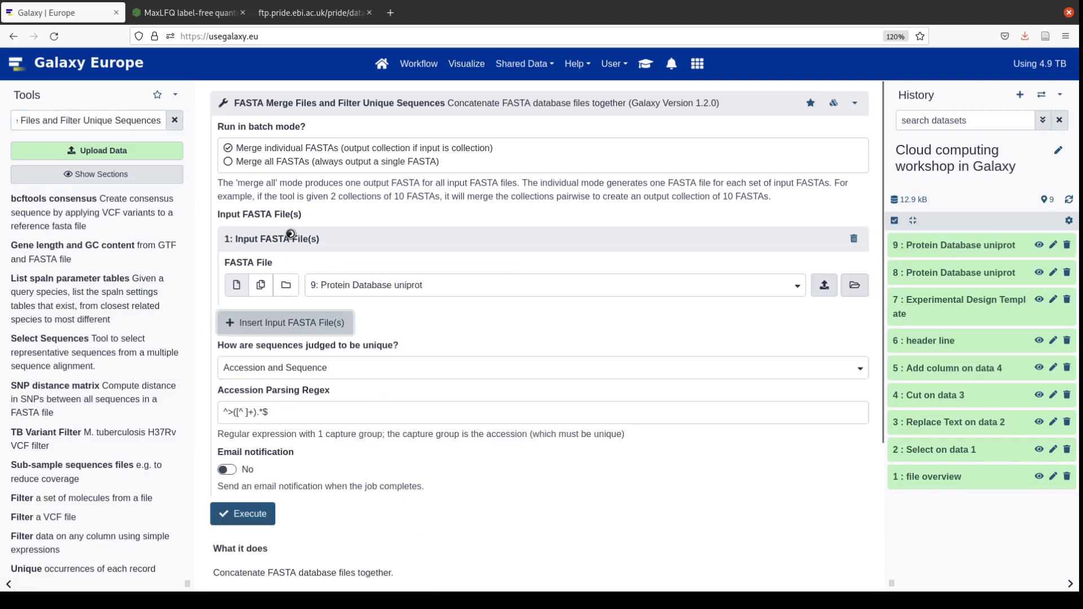
click(406, 286)
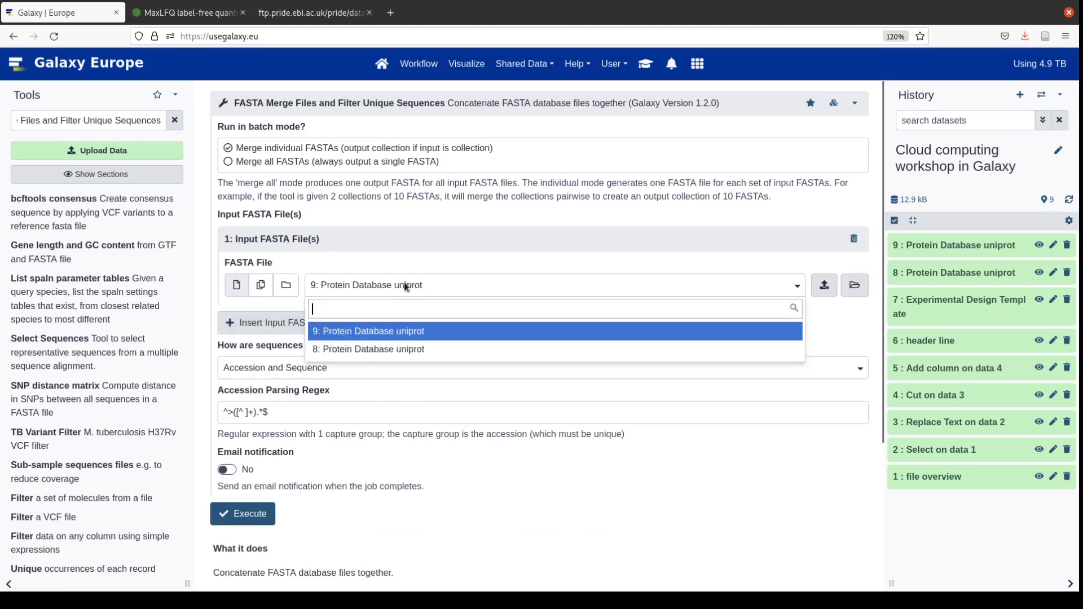
click(383, 350)
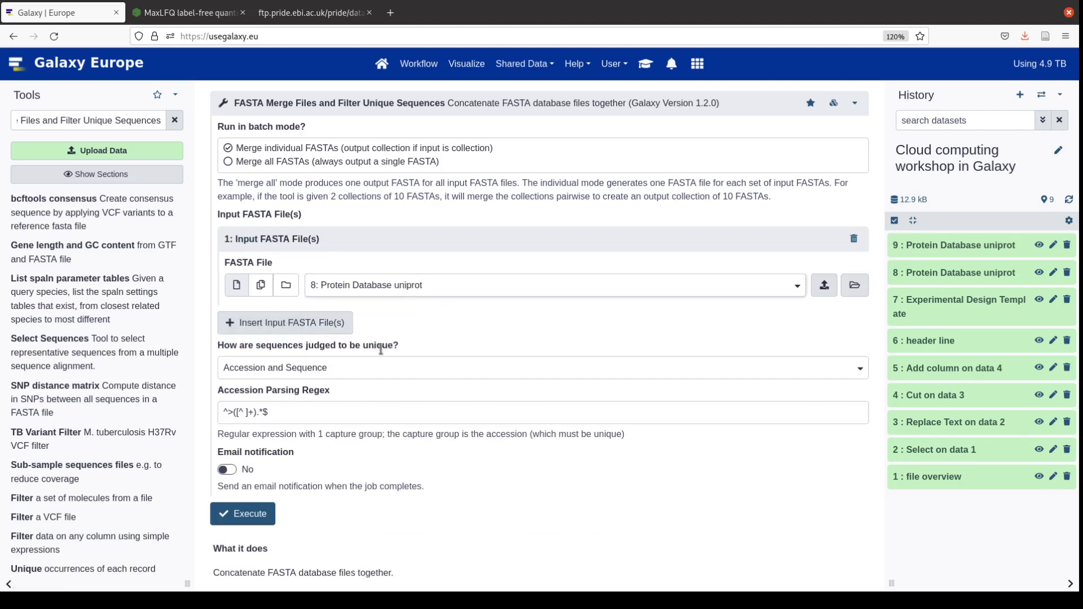
click(307, 322)
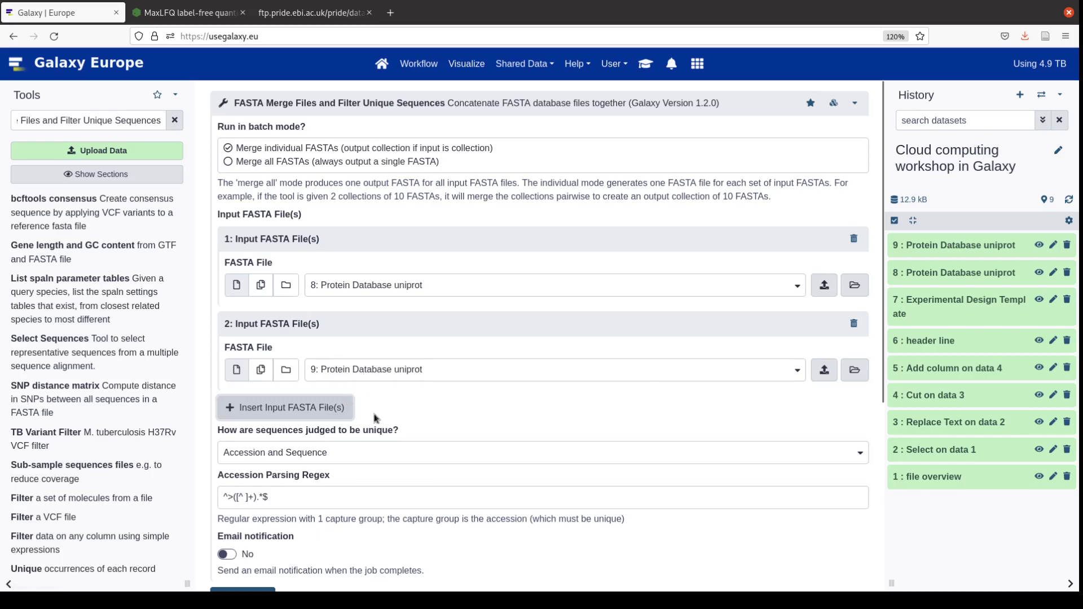
Judge sequence uniqueness by Accession Only and run the FASTA merge
scroll(376, 418, down, 3)
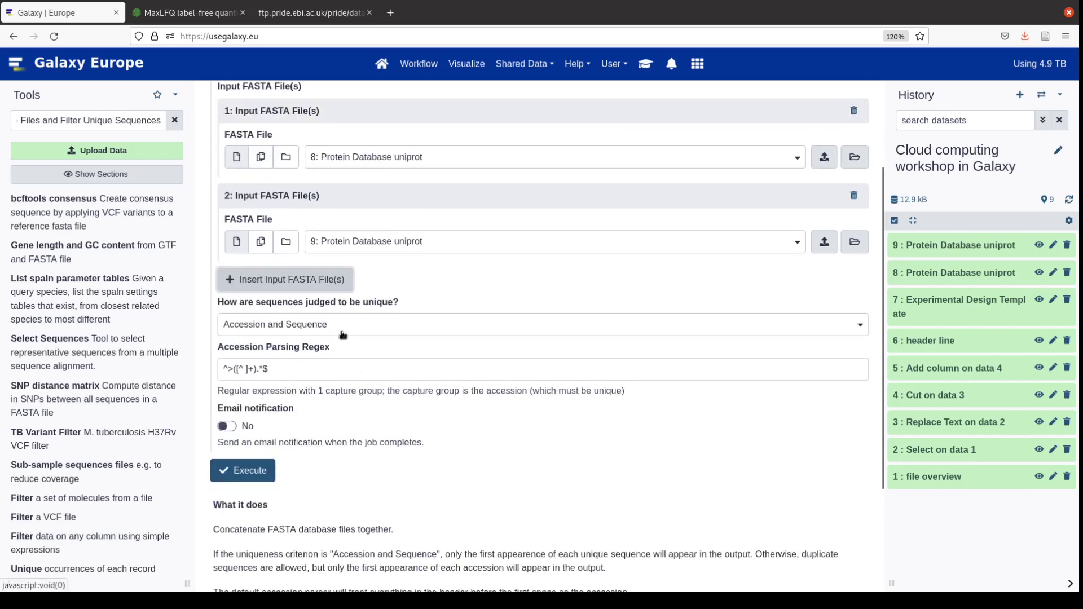
click(346, 324)
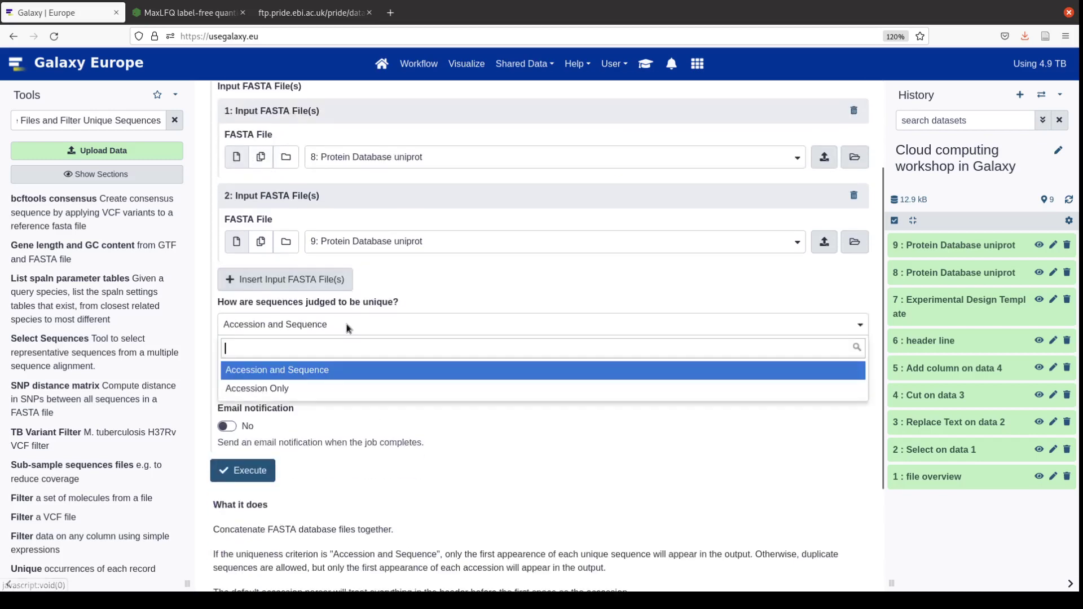
click(335, 388)
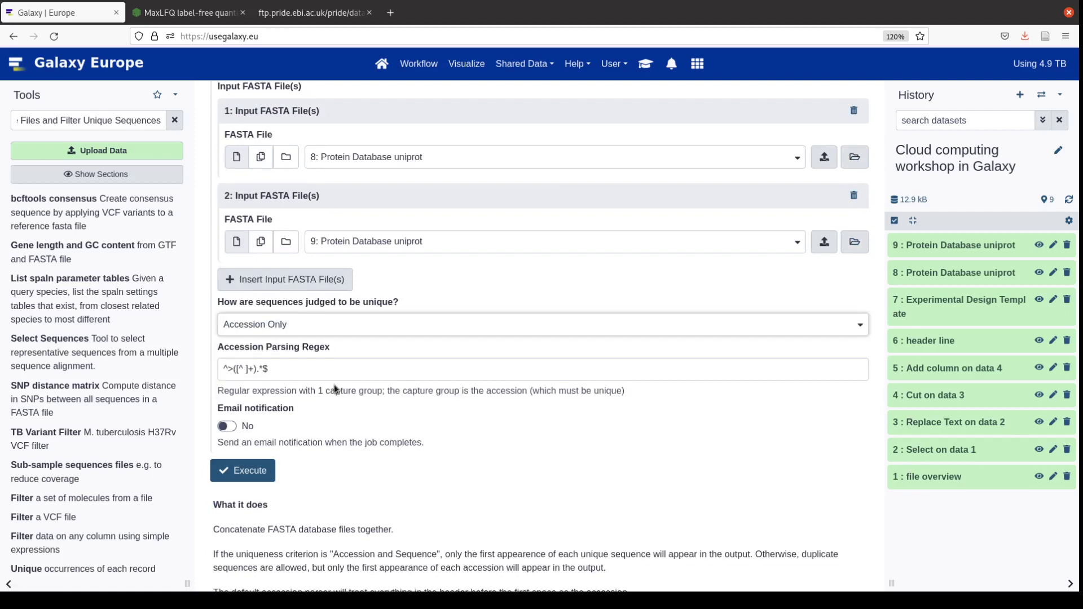
click(245, 472)
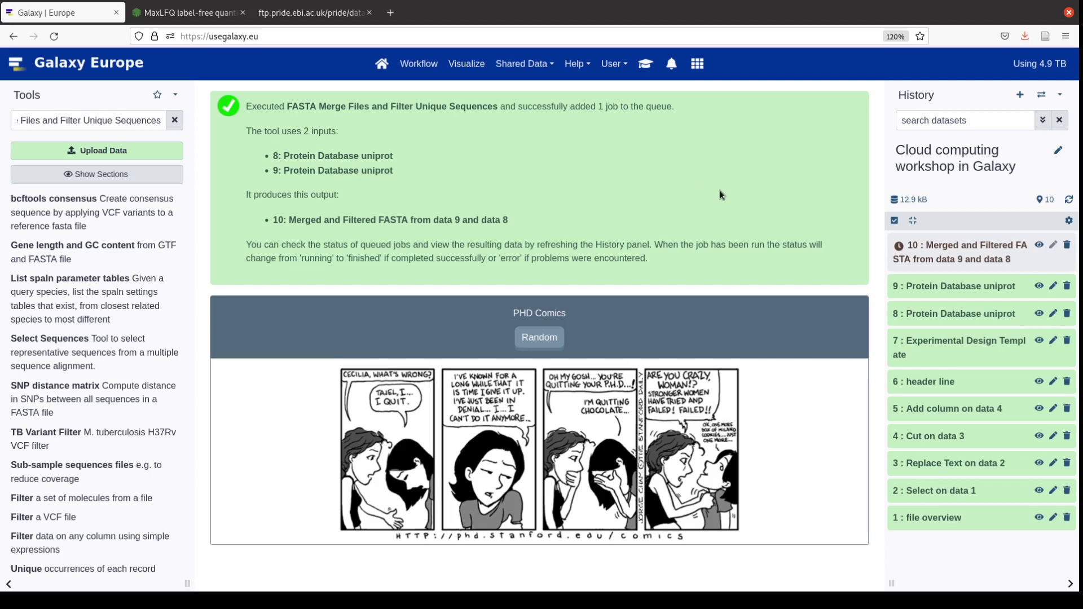
Display the contents of the history dataset 2: Select on data 1 and copy the whole table
click(928, 494)
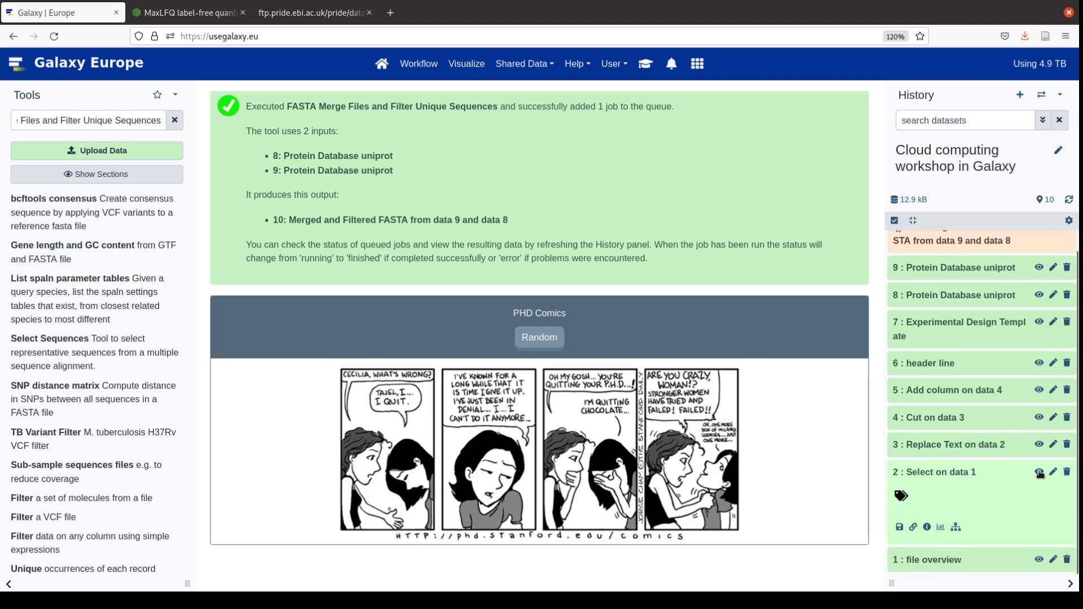
click(1039, 473)
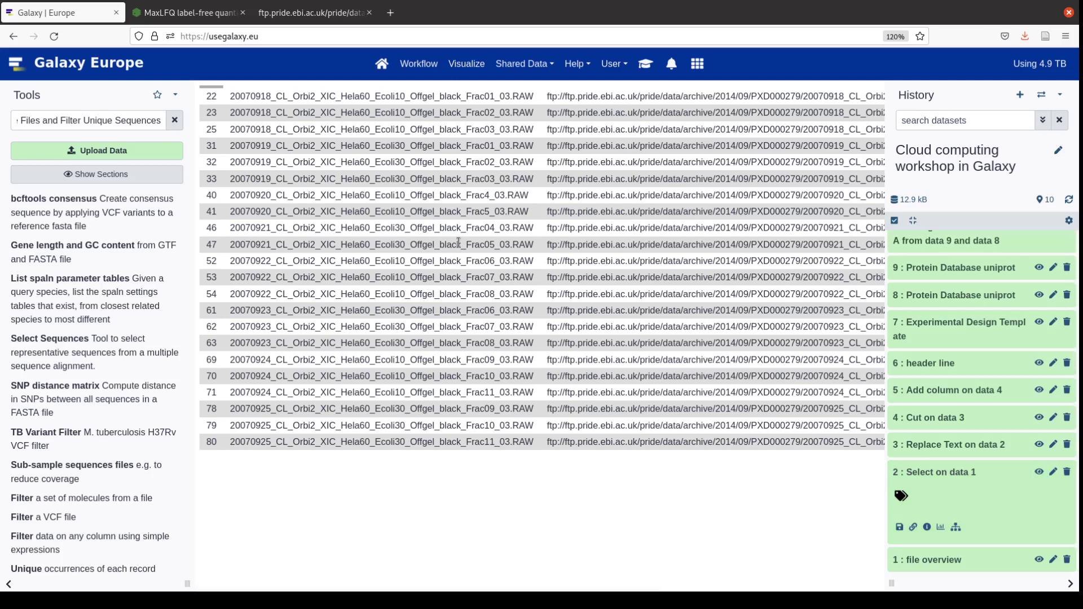
key(ctrl+a)
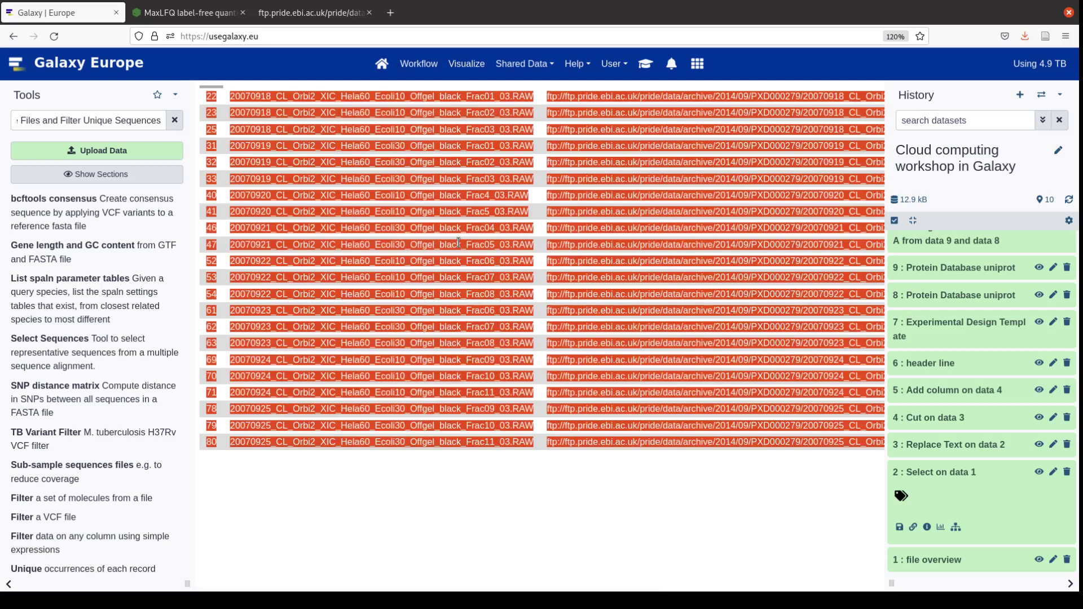
Paste the copied table into a rule-based data upload, set it to upload as Collection(s), and build the rules
click(140, 152)
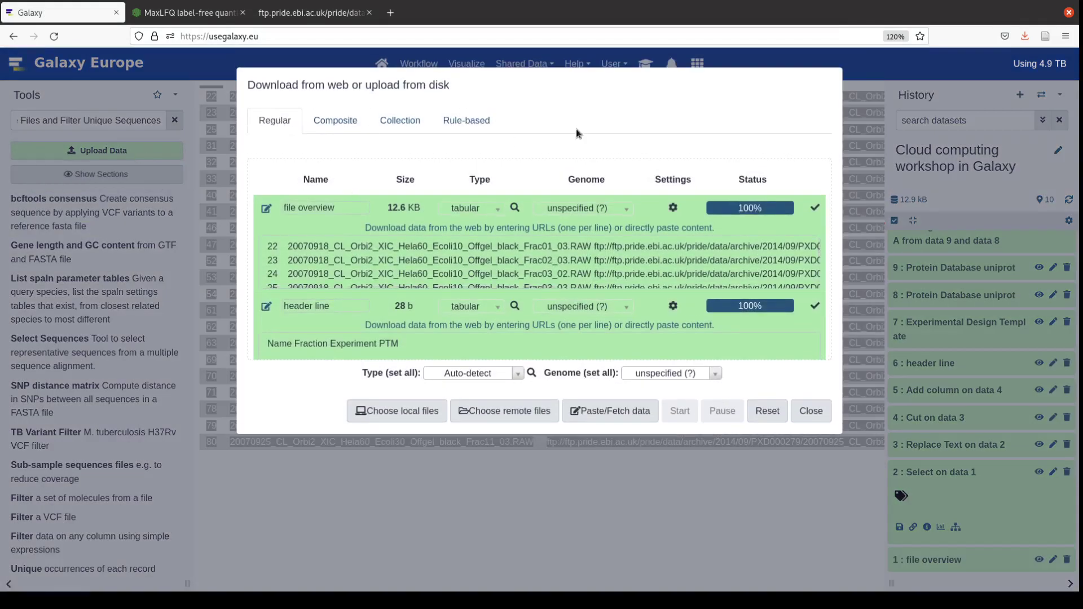
click(467, 122)
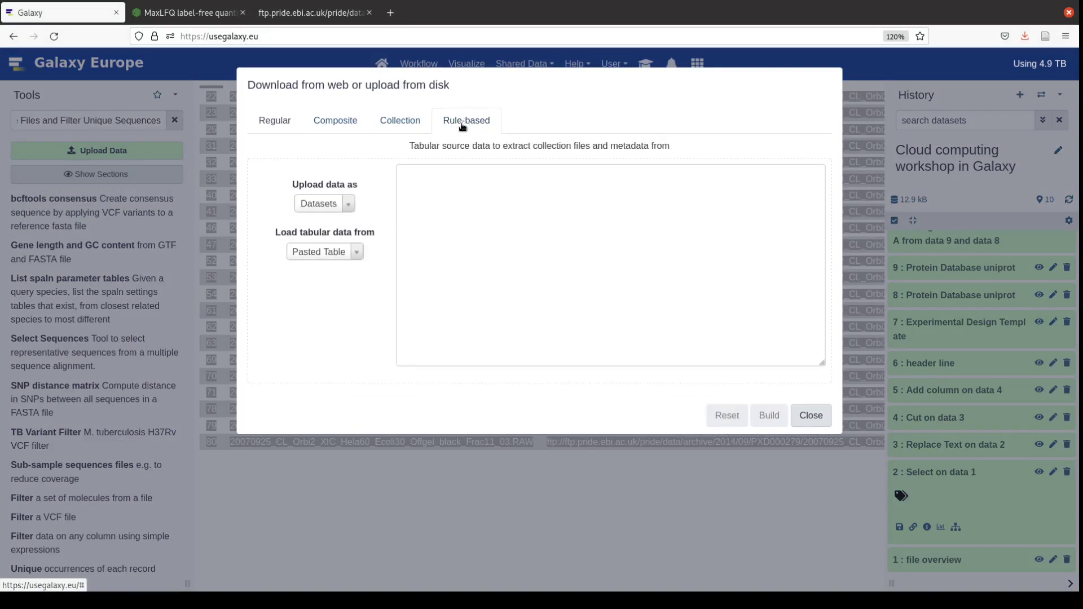
click(423, 181)
key(ctrl+v)
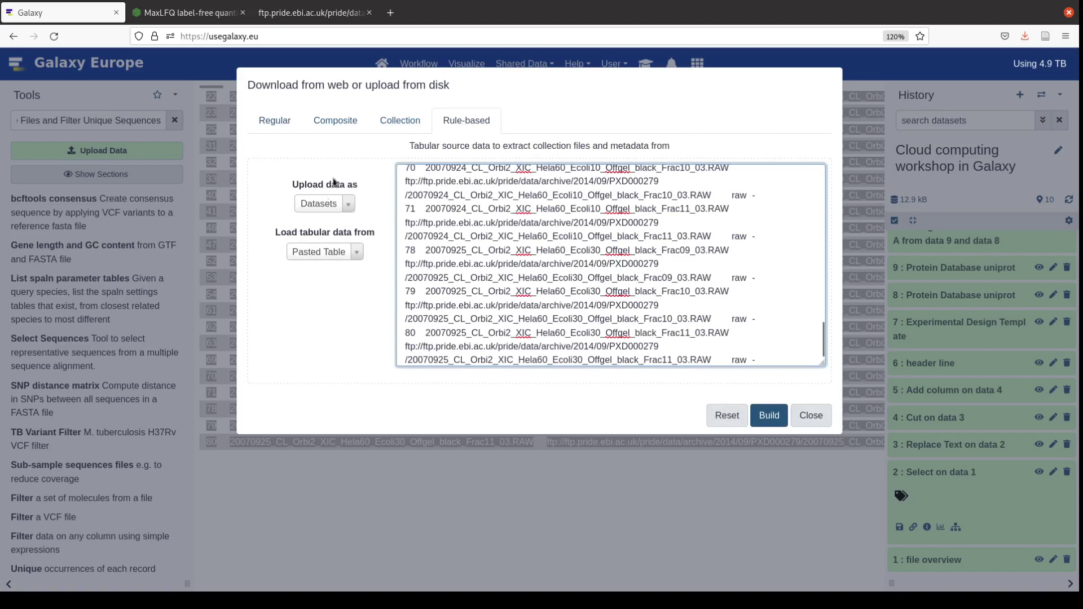
click(348, 207)
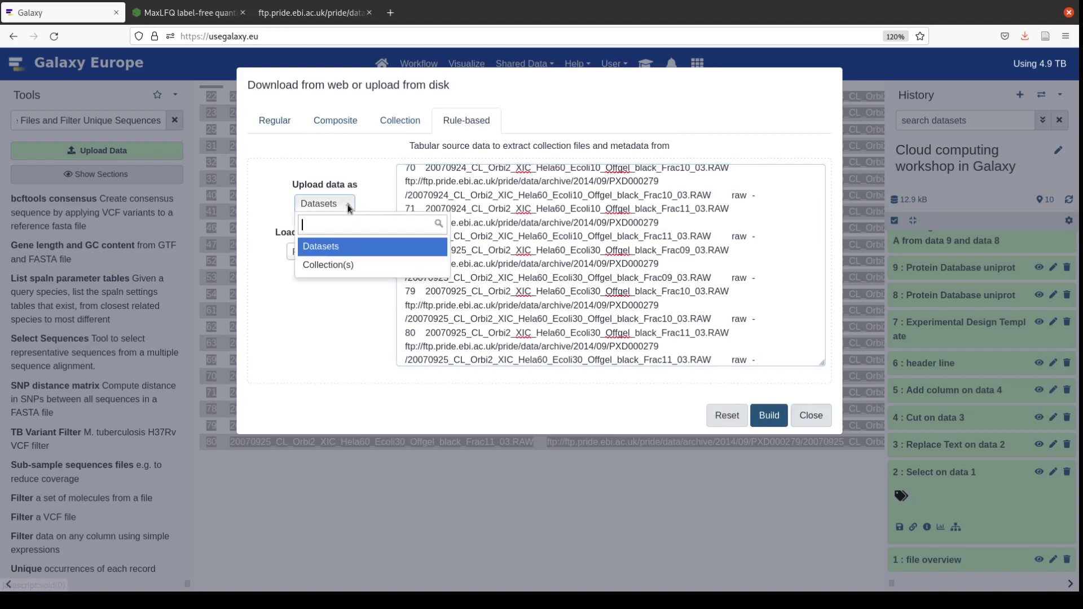
click(341, 265)
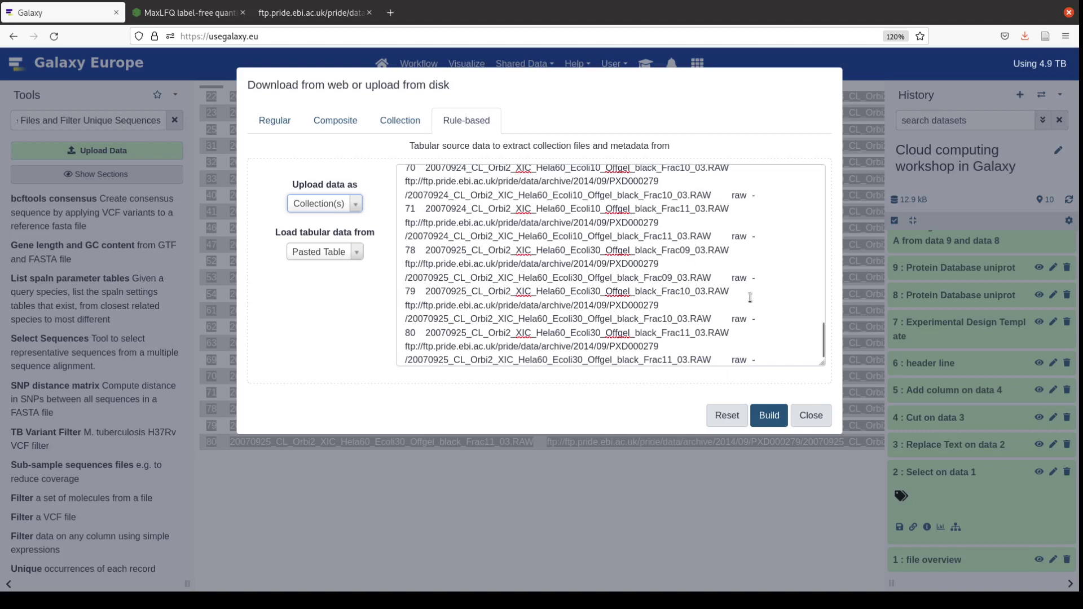
click(768, 421)
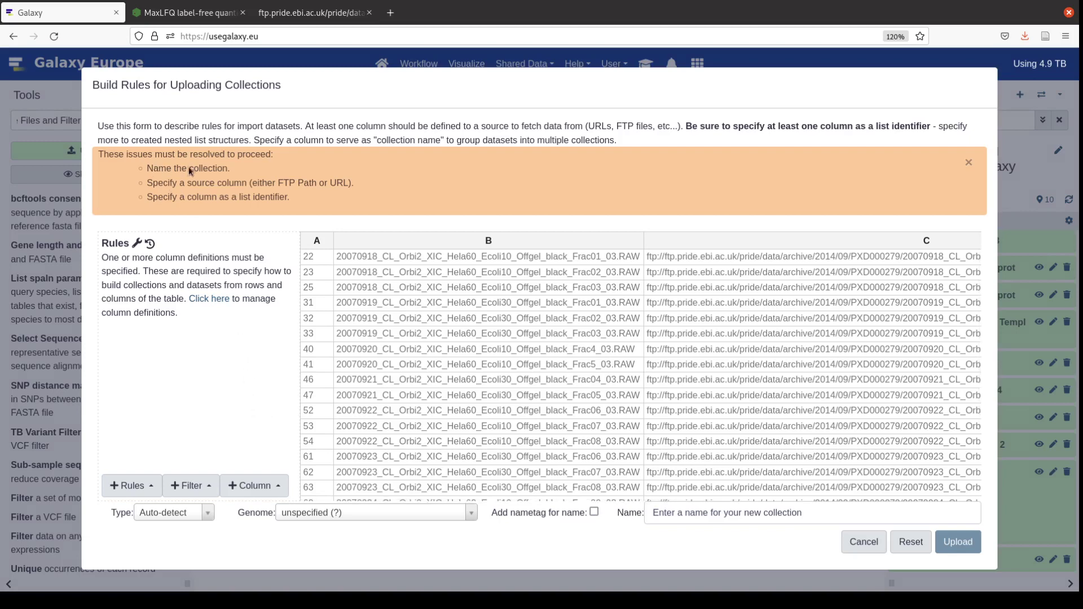
Name the new collection raw files and set its data type to thermo.raw
click(684, 512)
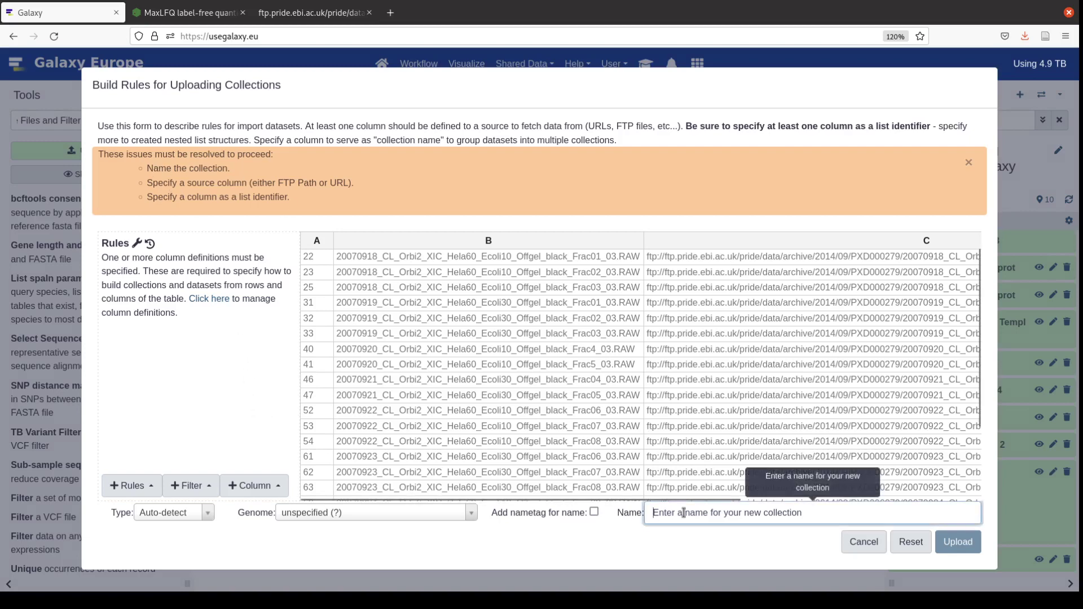
text(raw files)
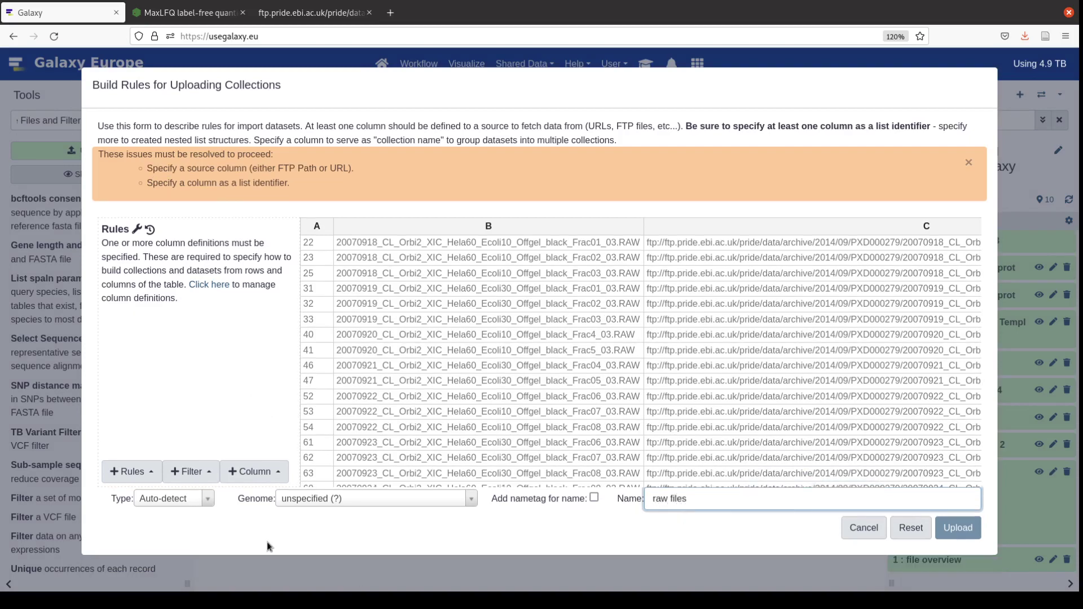
click(207, 499)
text(raw)
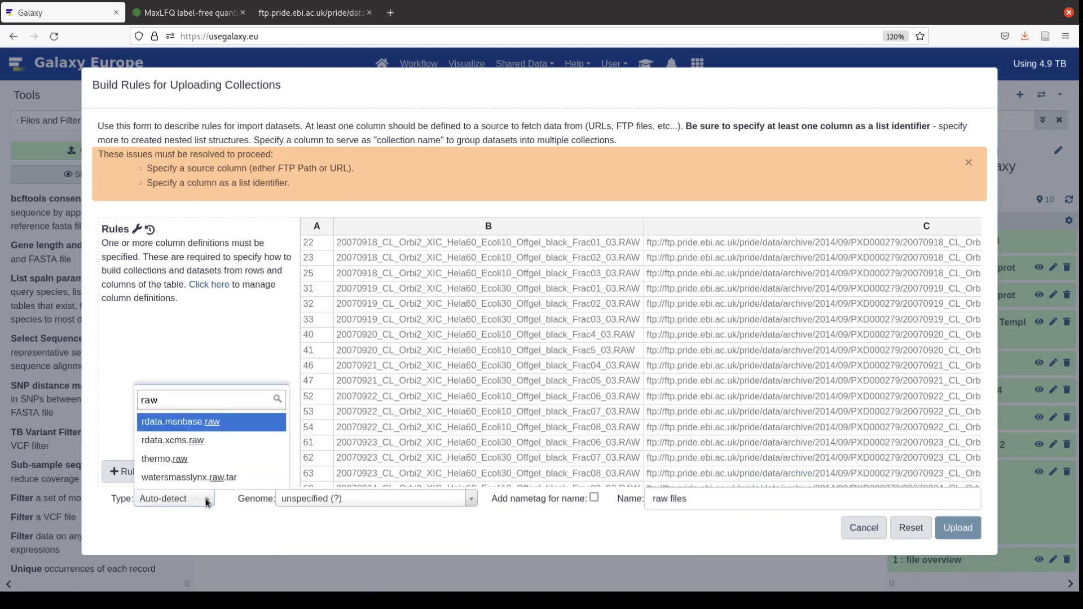
click(176, 458)
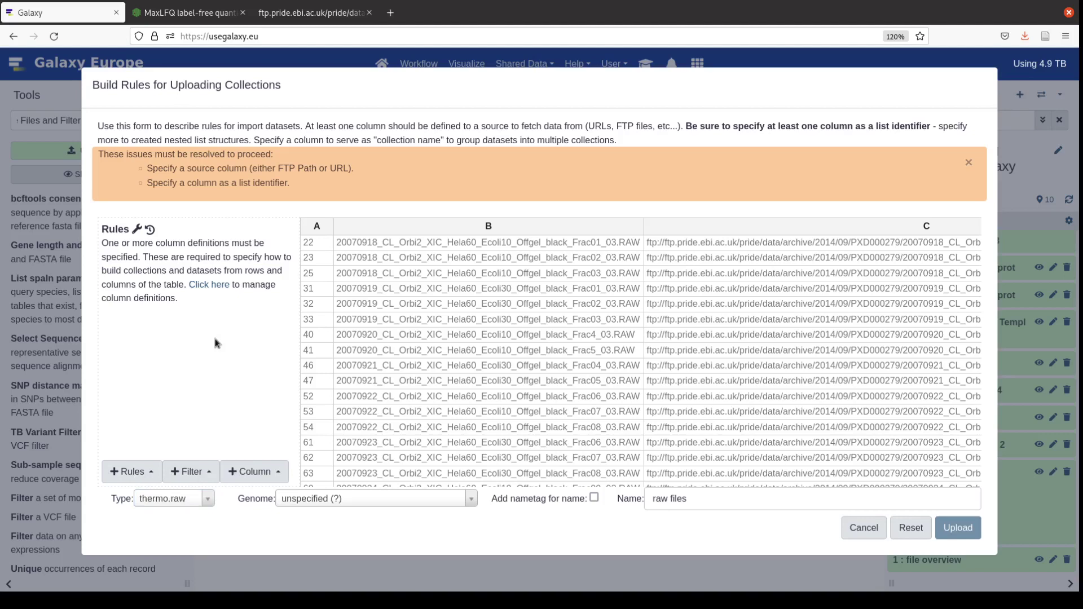
Add a List Identifier(s) column definition and assign column B to it
click(206, 286)
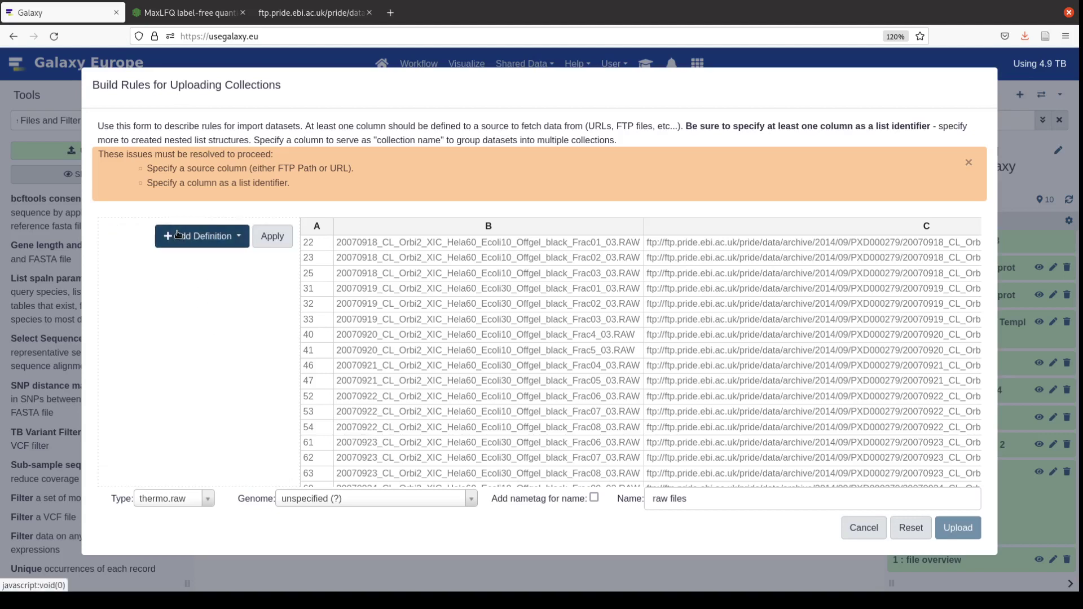
click(178, 234)
click(192, 264)
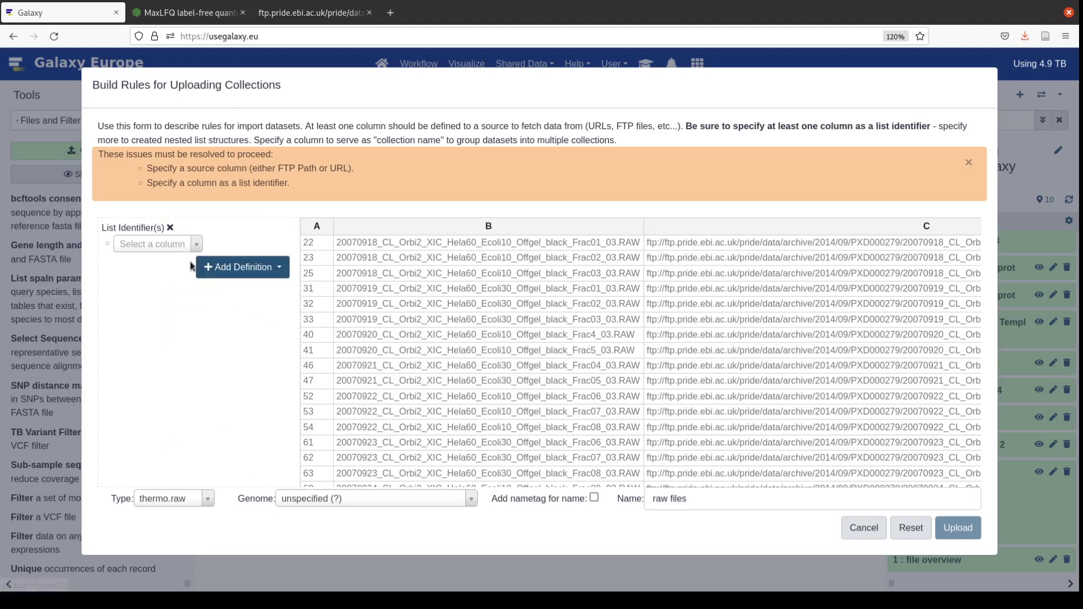
click(171, 244)
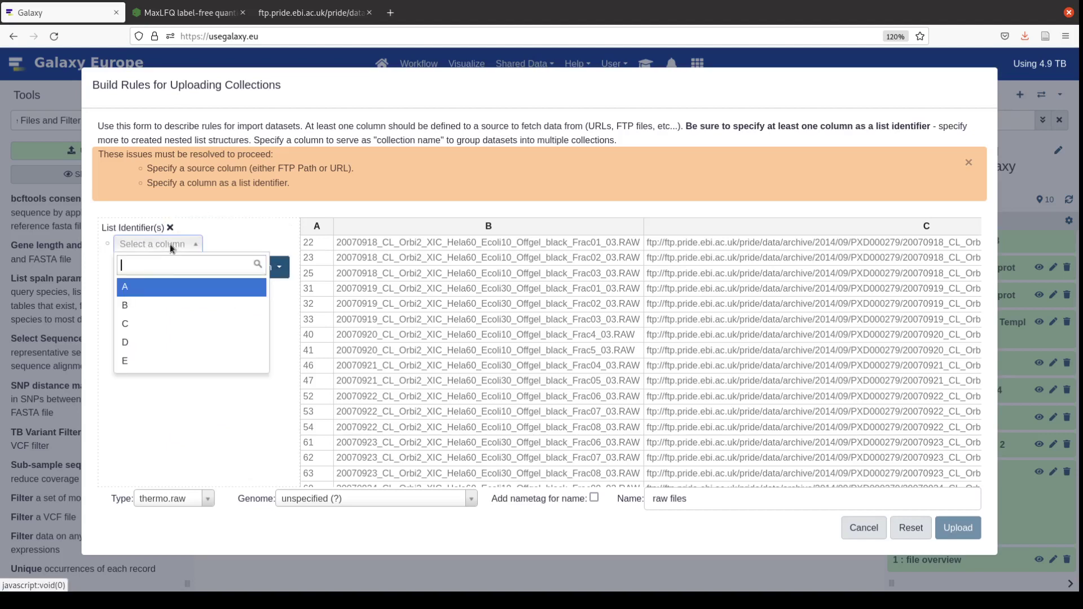
click(172, 305)
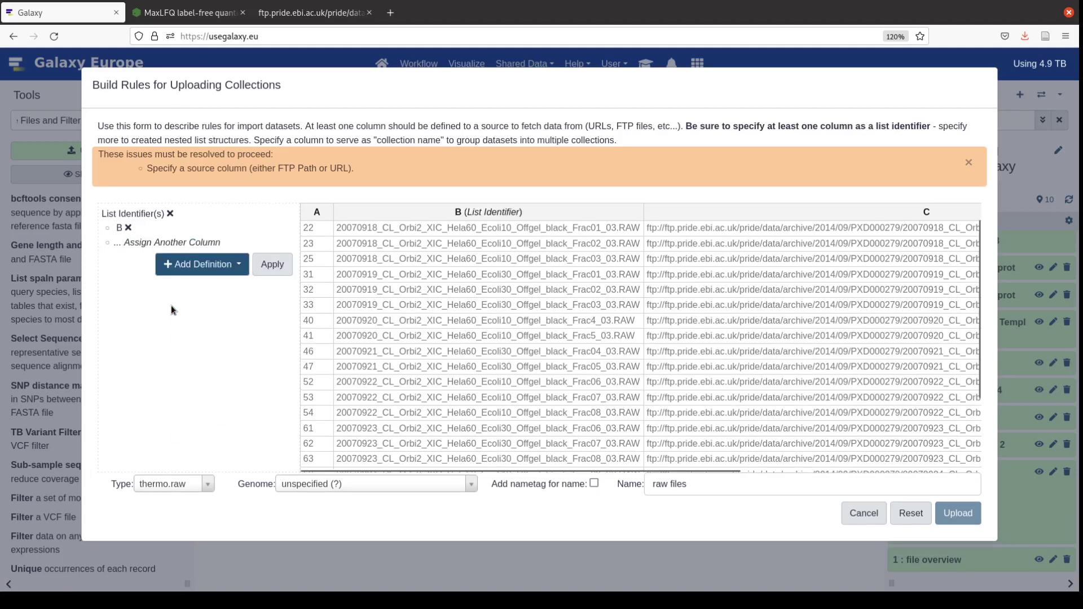
Define column C as the URL source, apply the column definitions, and upload the collection
click(210, 266)
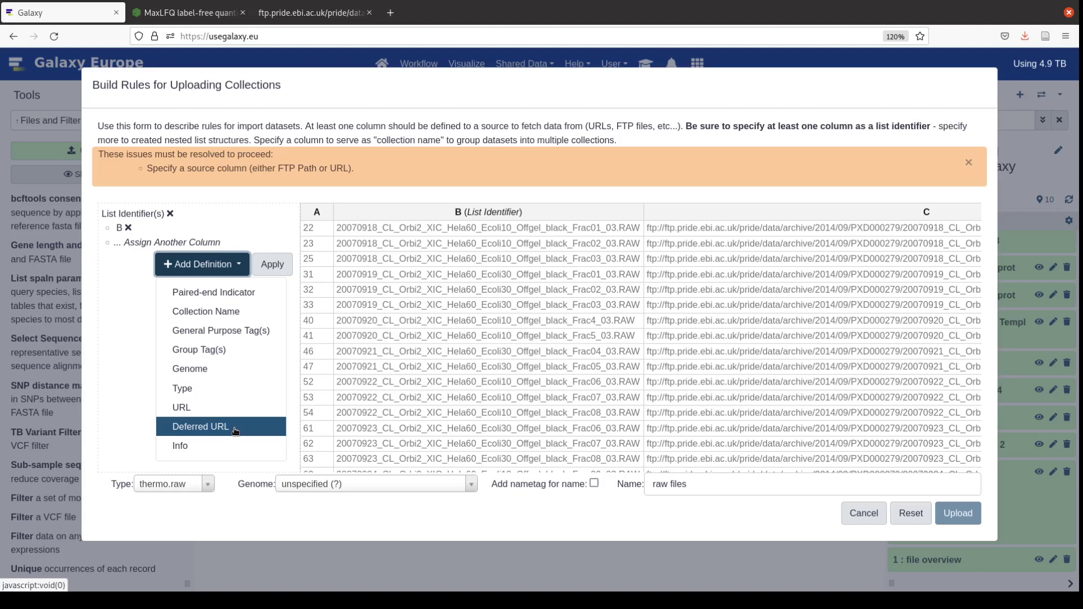
click(199, 407)
click(268, 208)
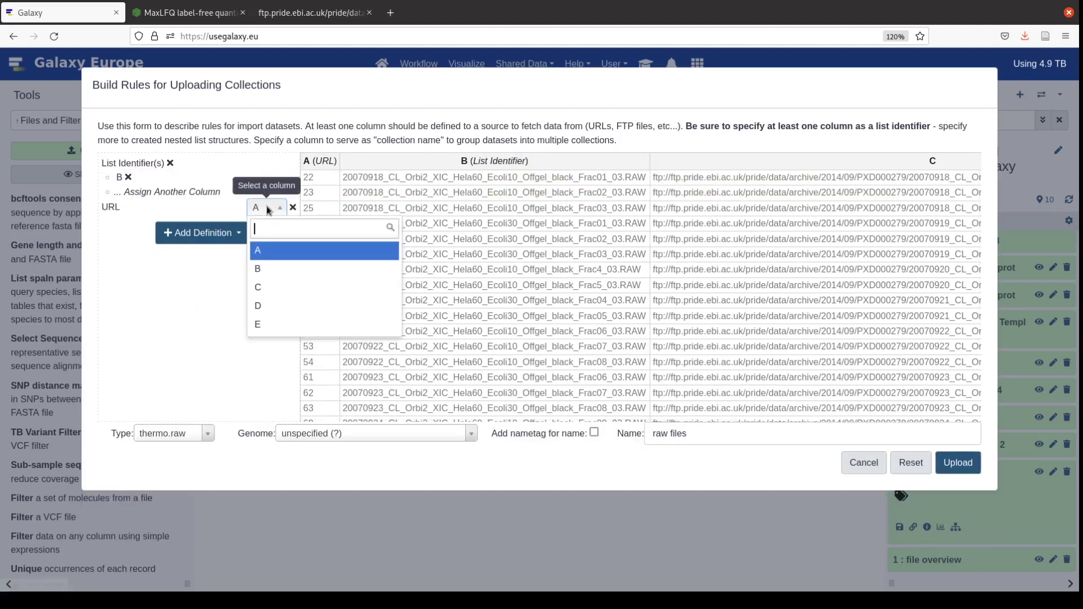
click(285, 287)
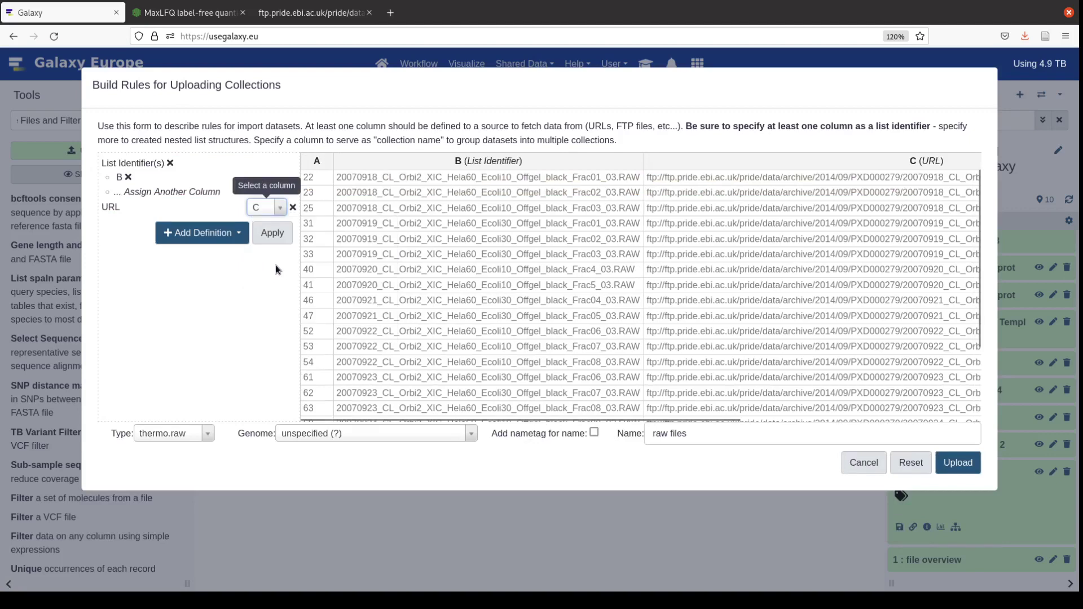
click(273, 234)
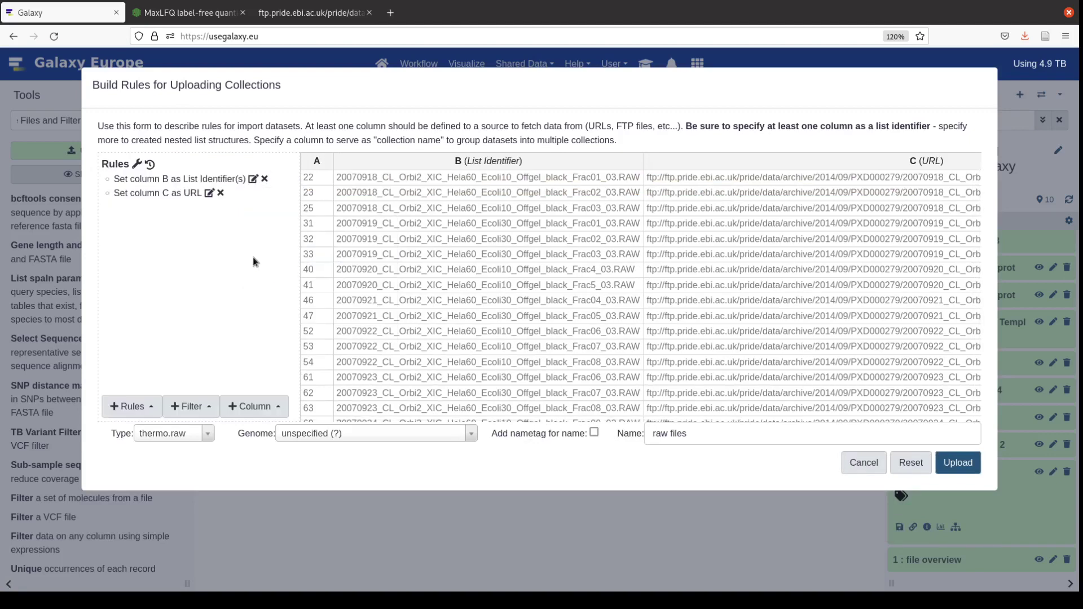
click(957, 463)
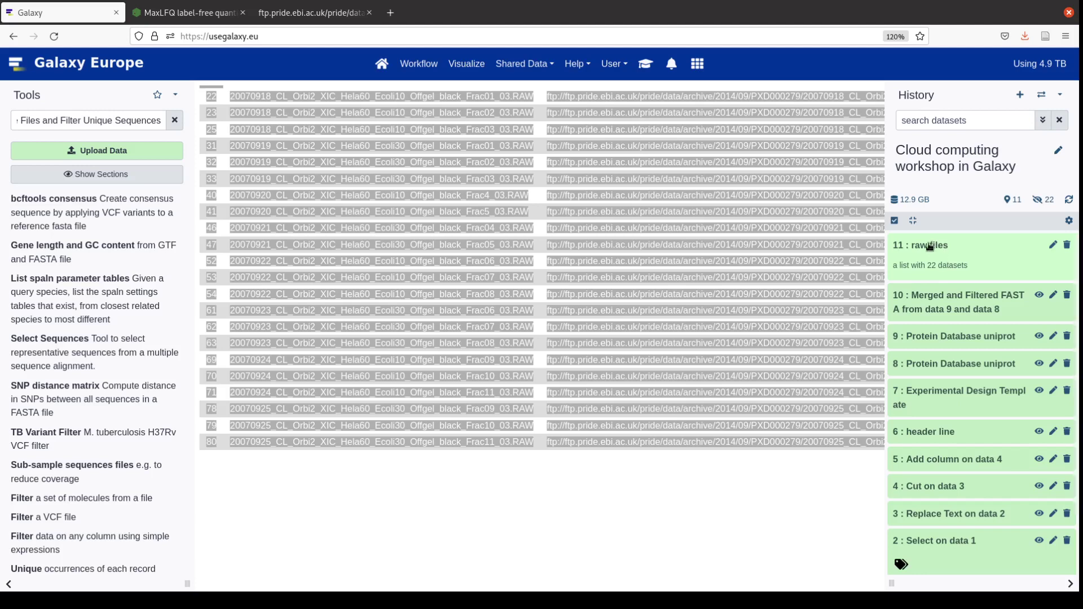
Open the raw files collection, look through its list of datasets, and return to the history
click(929, 247)
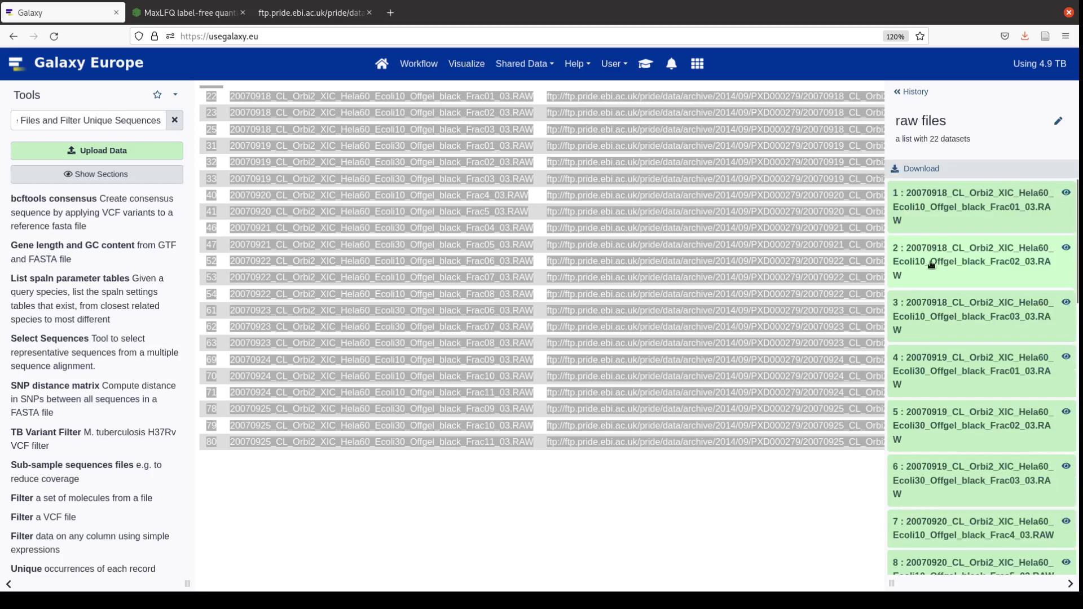
scroll(949, 335, down, 6)
scroll(948, 335, down, 5)
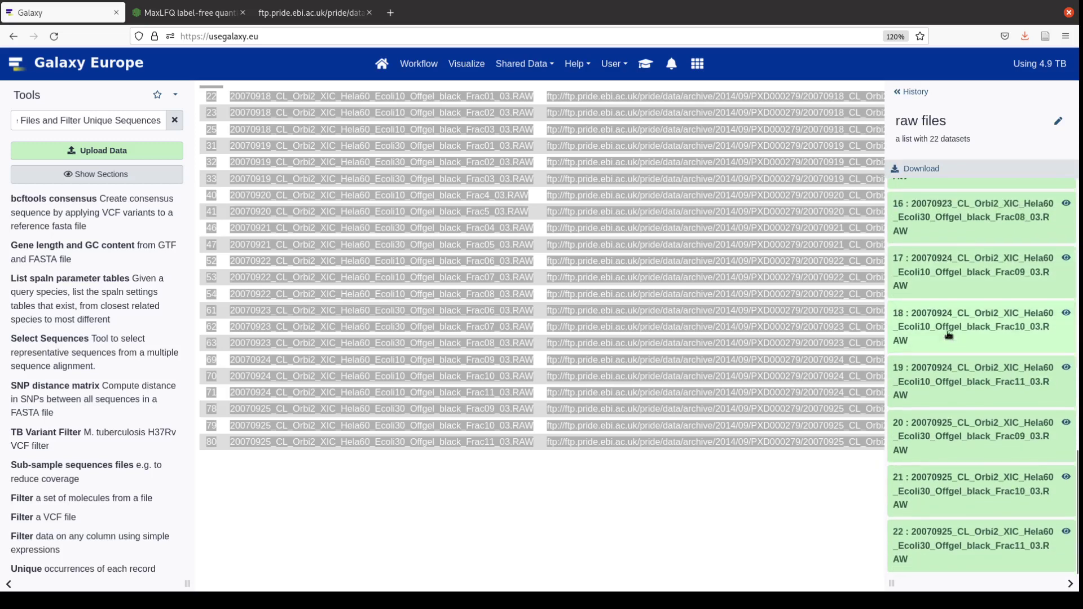
scroll(949, 335, up, 10)
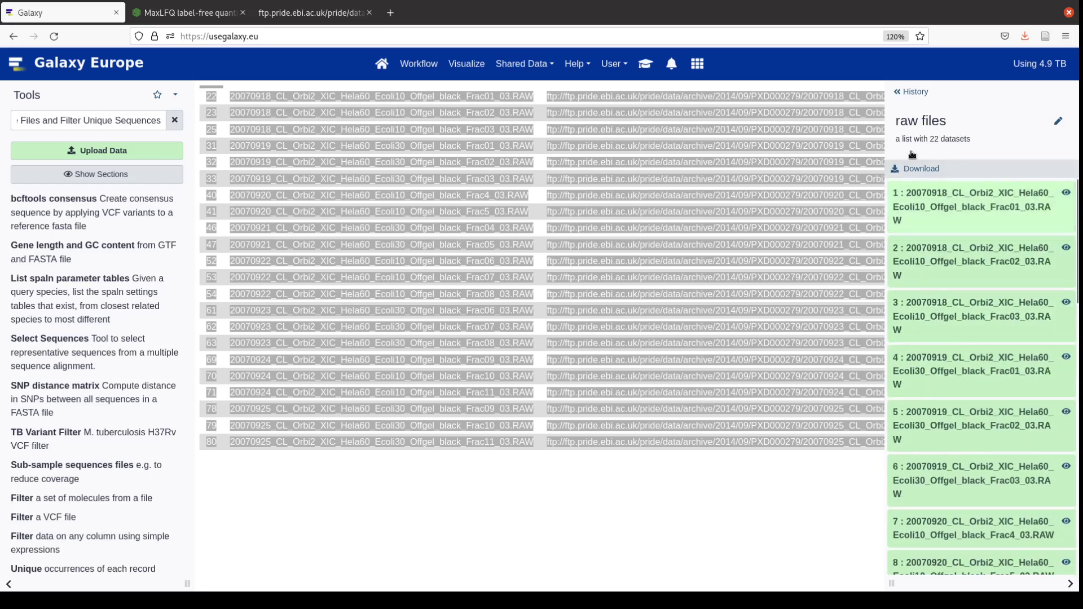
click(919, 92)
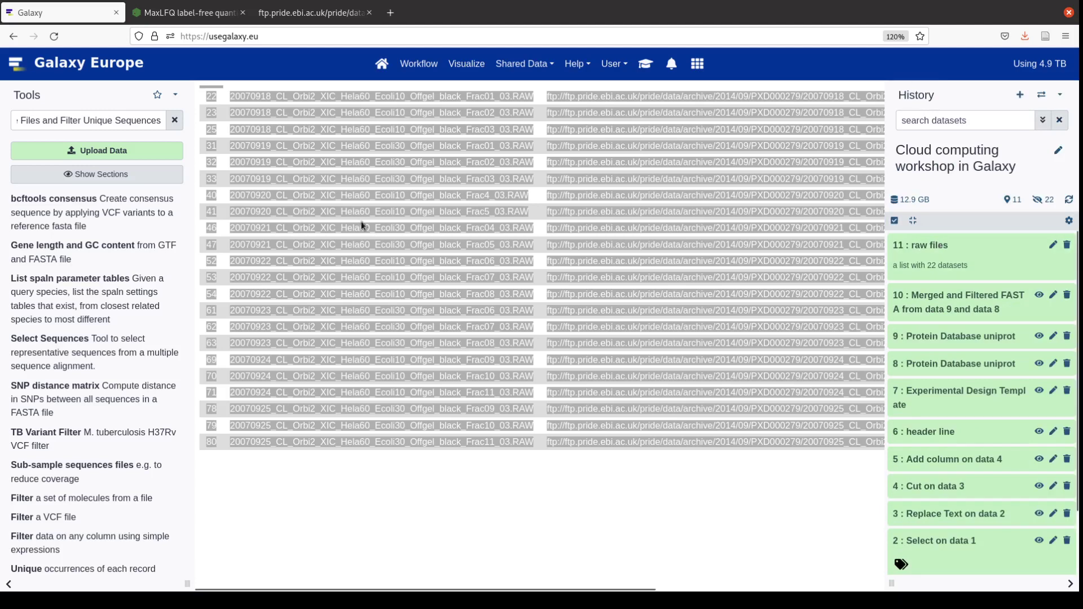
Search the tools for maxquant, open MaxQuant, and select 10: Merged and Filtered FASTA from data 9 and data 8 as its FASTA file
triple_click(91, 124)
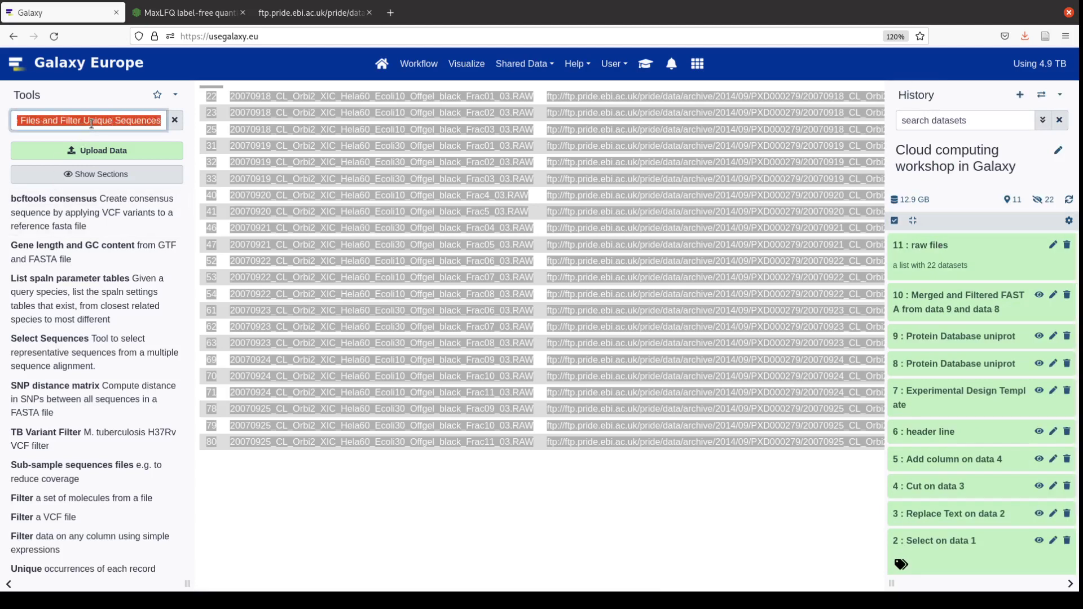
text(maxquant)
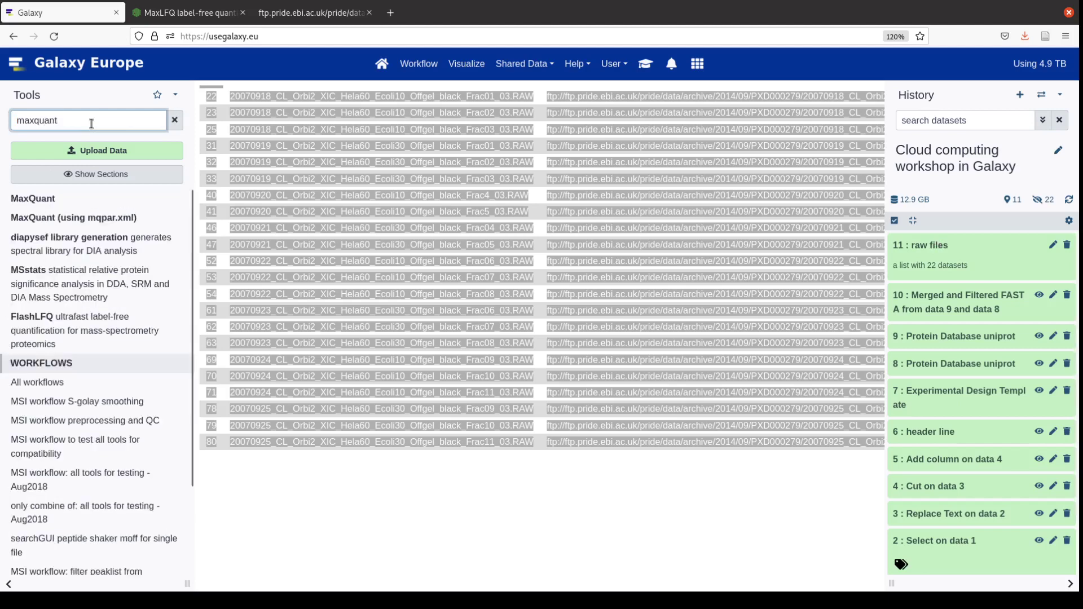
click(88, 196)
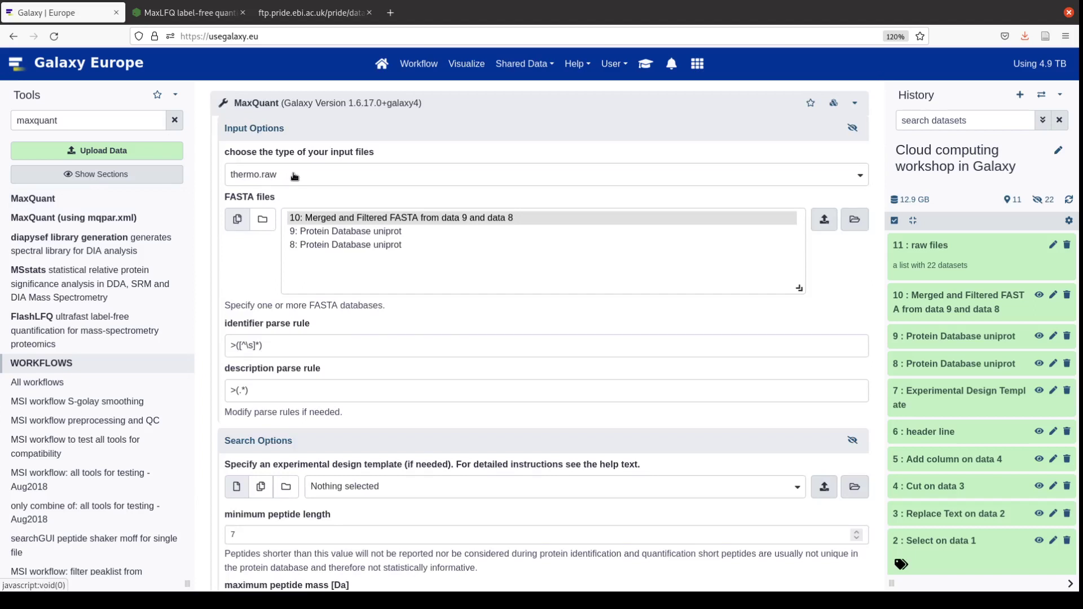
click(314, 222)
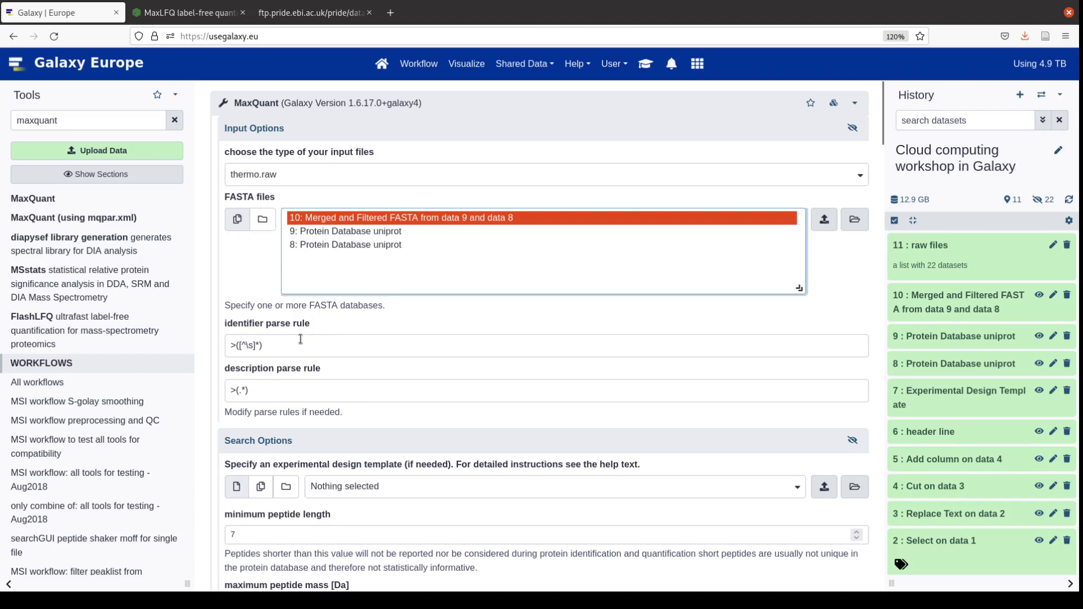
scroll(300, 339, down, 2)
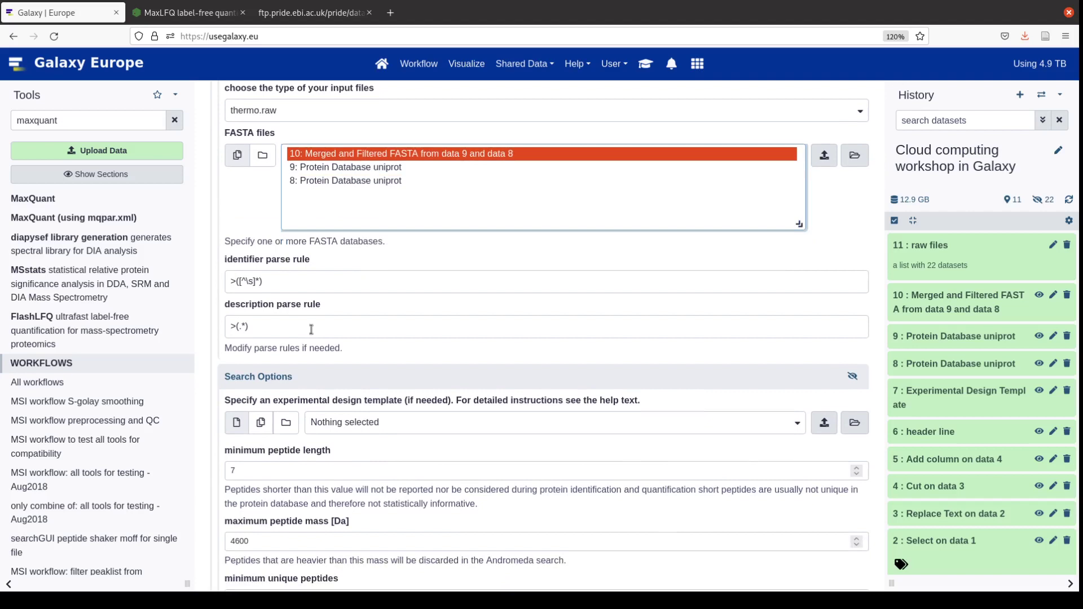
Select 7: Experimental Design Template as the experimental design template in the Search Options
scroll(311, 330, down, 4)
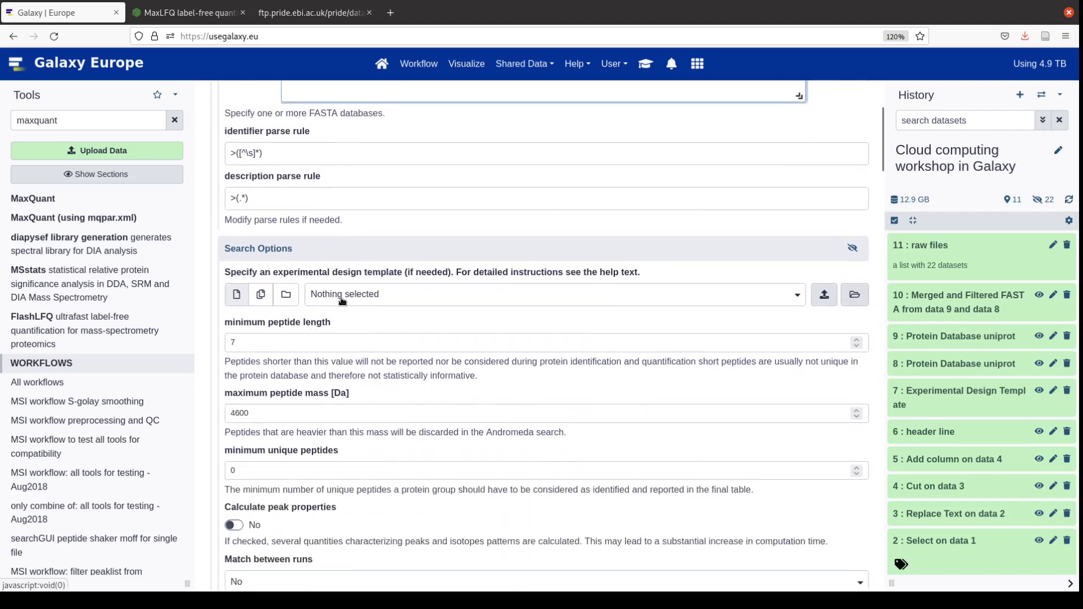
click(342, 301)
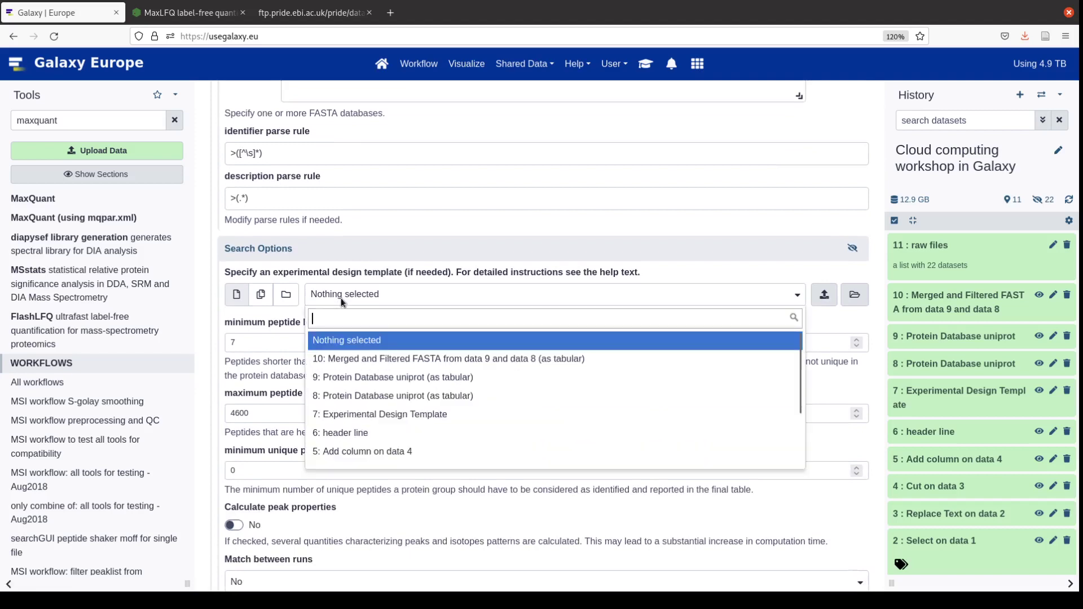
click(388, 415)
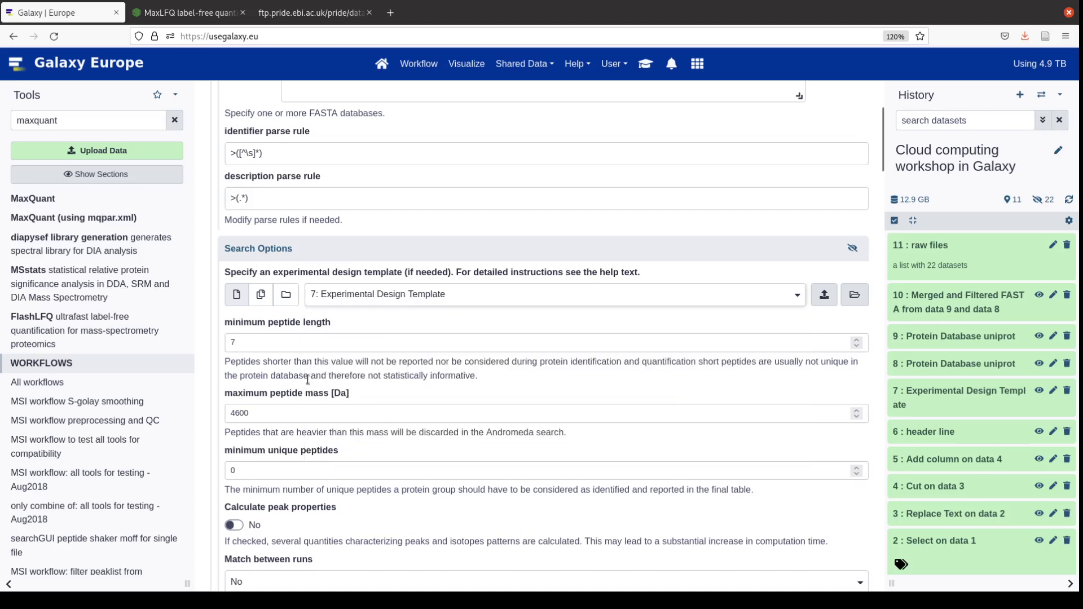
Set the minimum unique peptides to 1 and Match between runs to Yes in the Search Options
scroll(308, 380, down, 2)
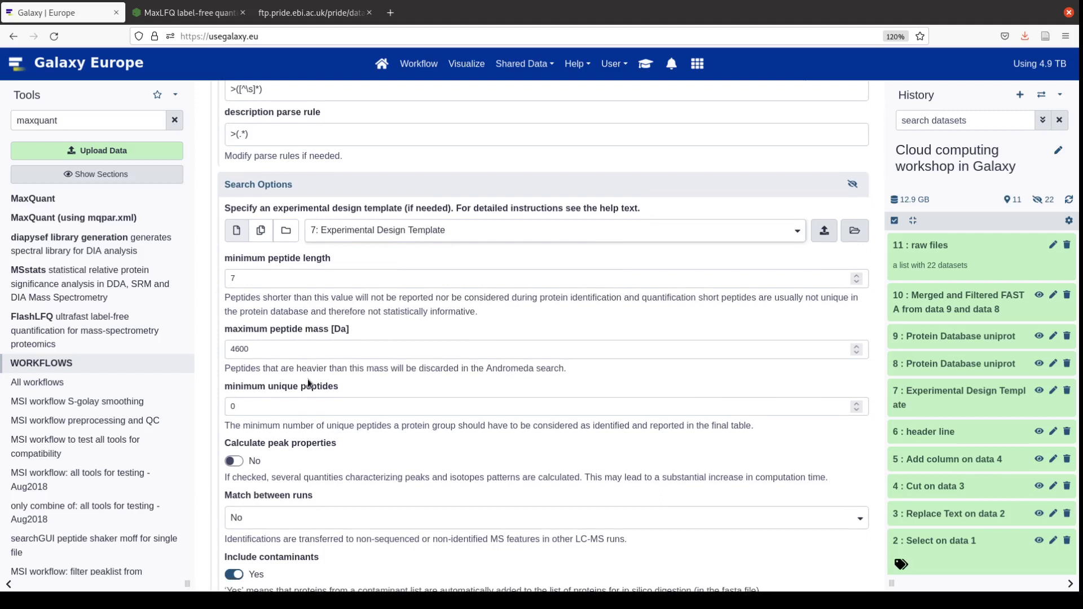
drag(250, 406, 225, 405)
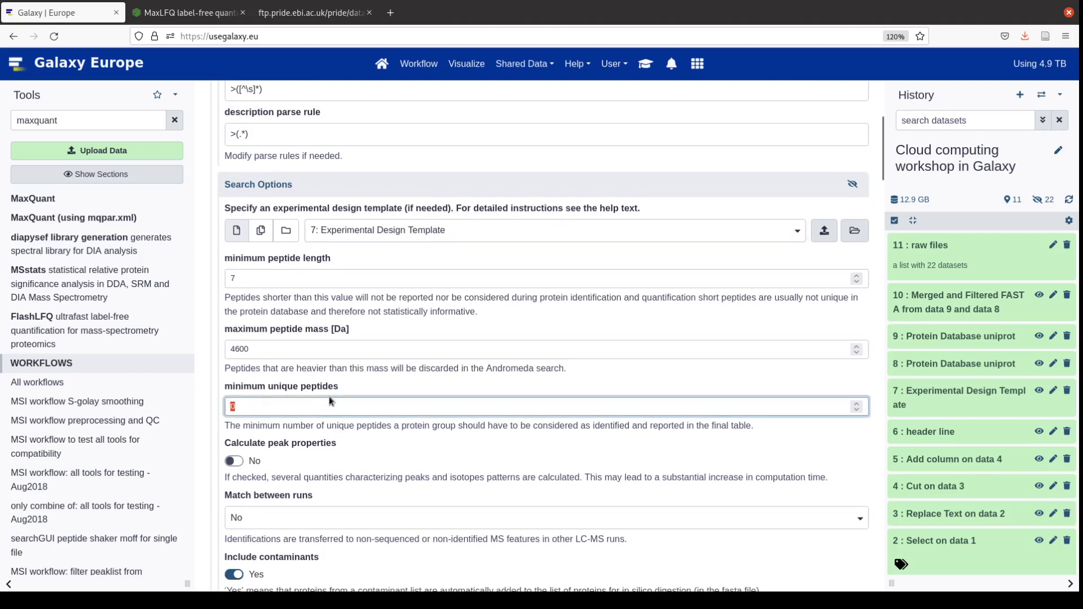
text(1)
scroll(329, 396, down, 2)
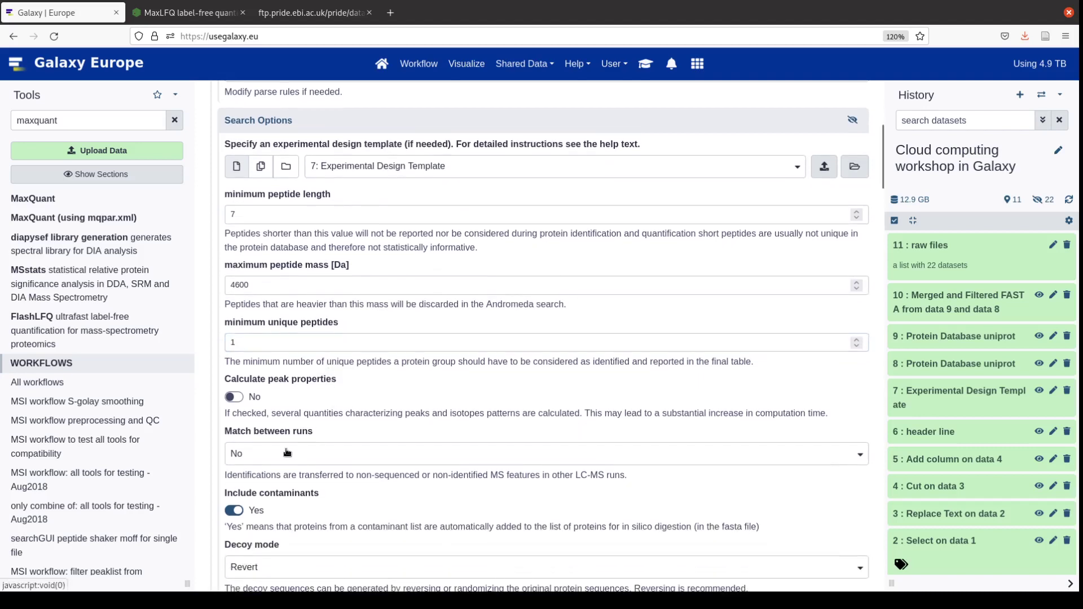
click(287, 452)
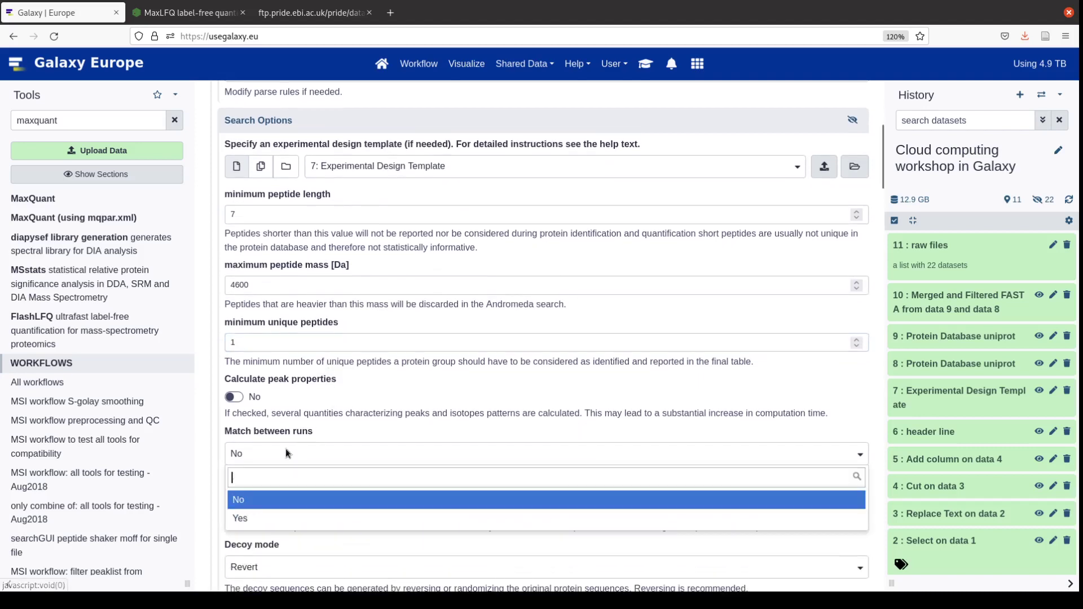
click(271, 518)
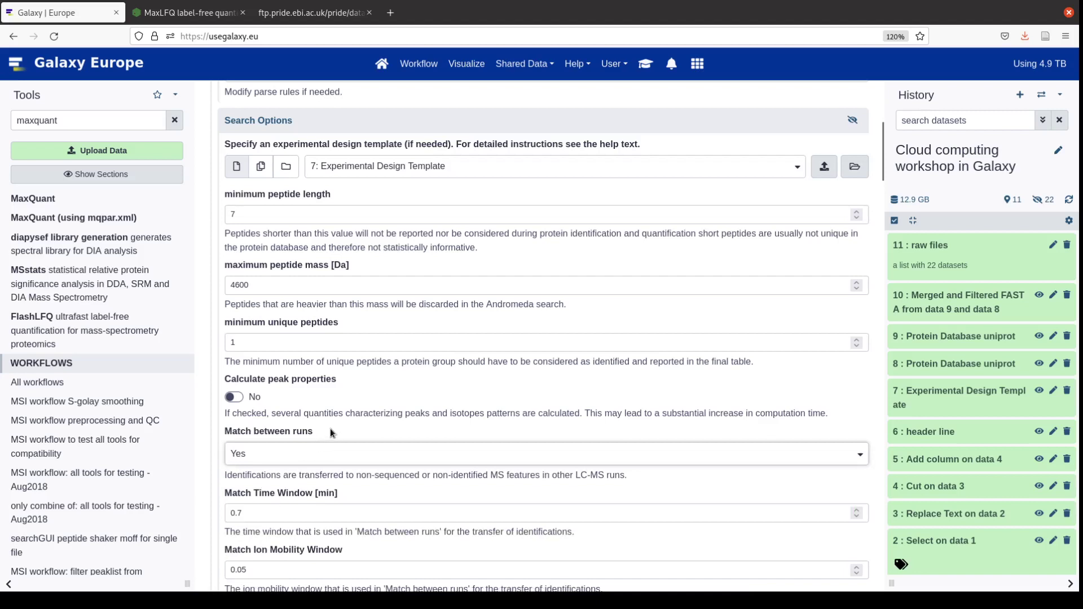
Switch the Infiles input of the first Parameter Group to accept dataset collections
scroll(329, 431, down, 2)
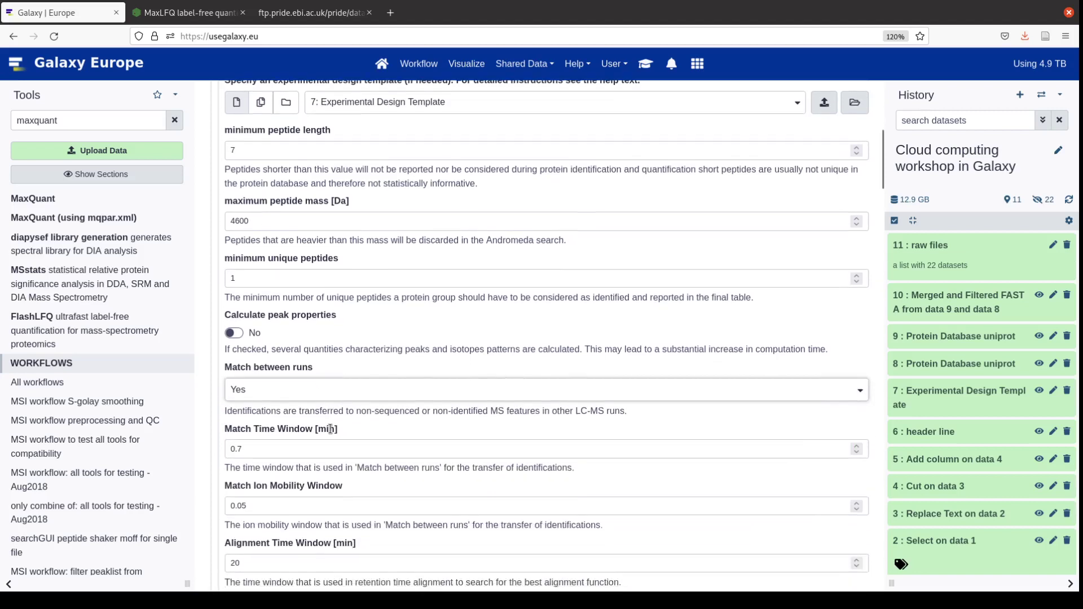
scroll(404, 428, down, 8)
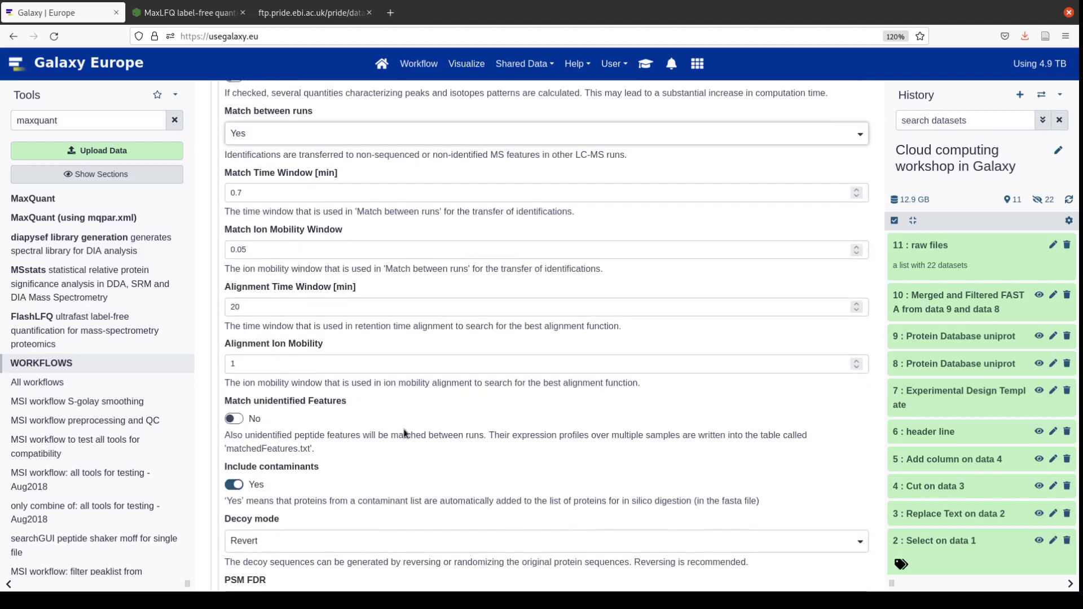
scroll(403, 432, down, 10)
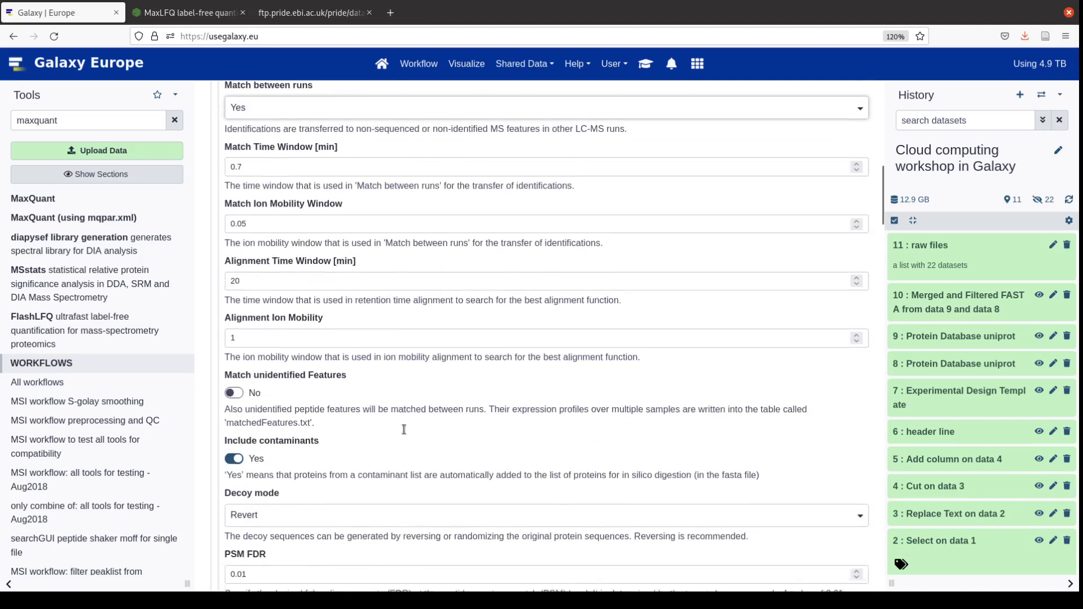
scroll(404, 429, down, 10)
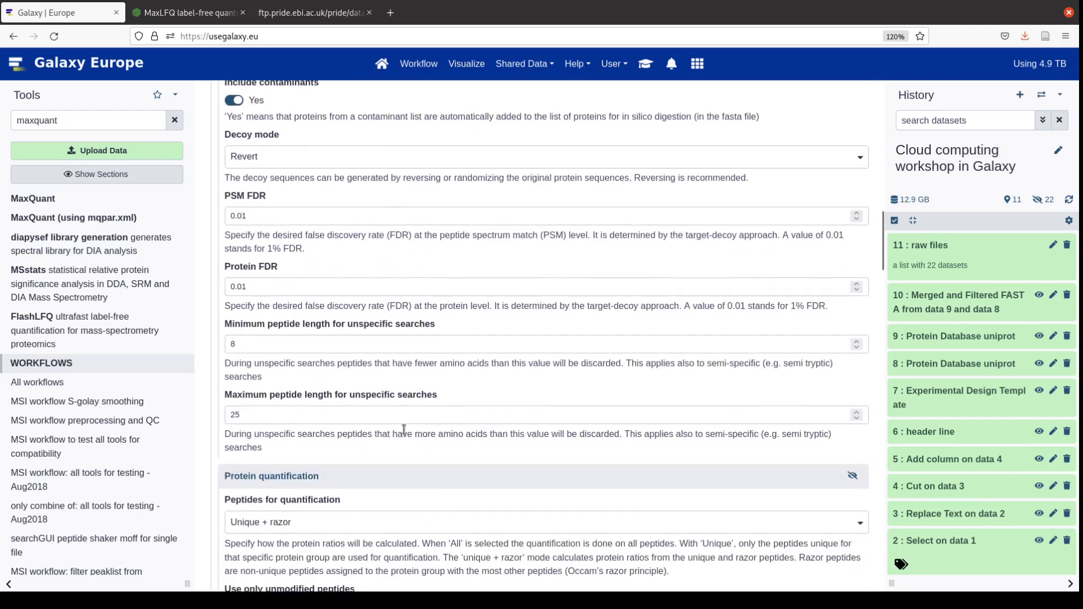
scroll(404, 433, down, 6)
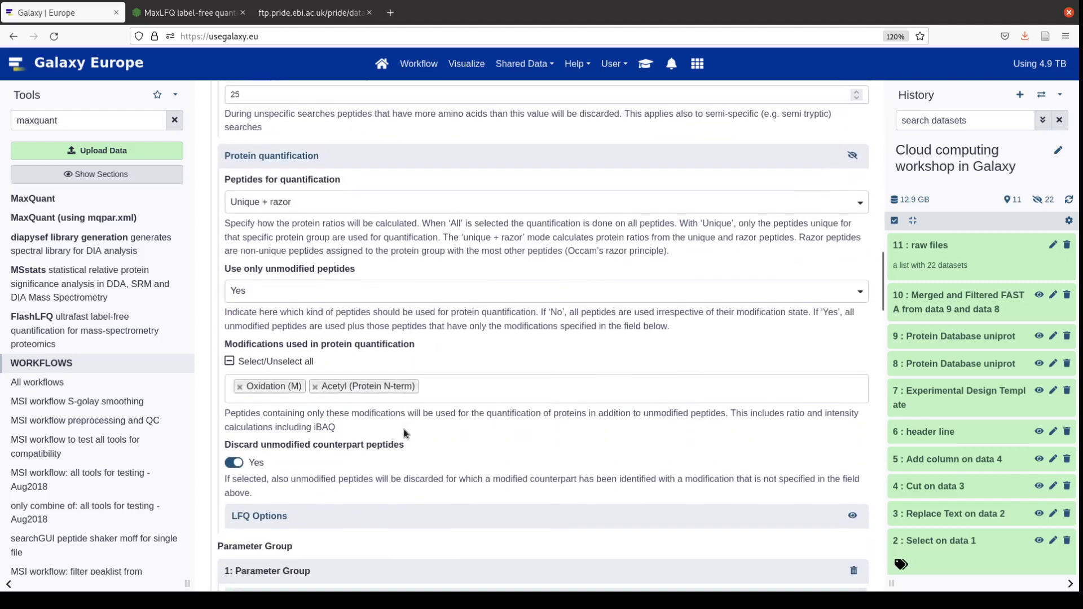
scroll(404, 433, down, 4)
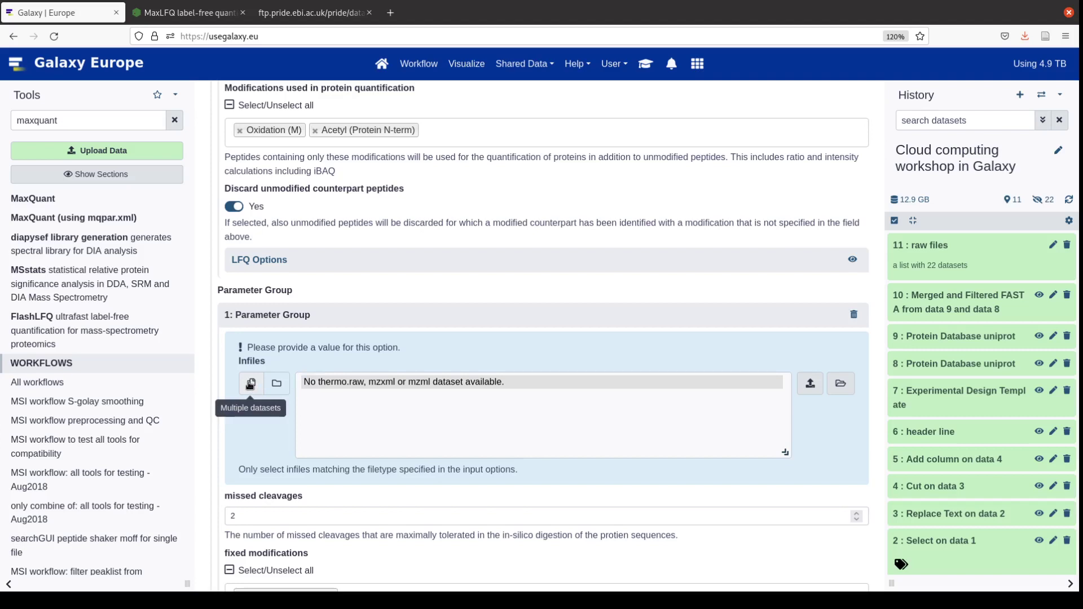
click(282, 386)
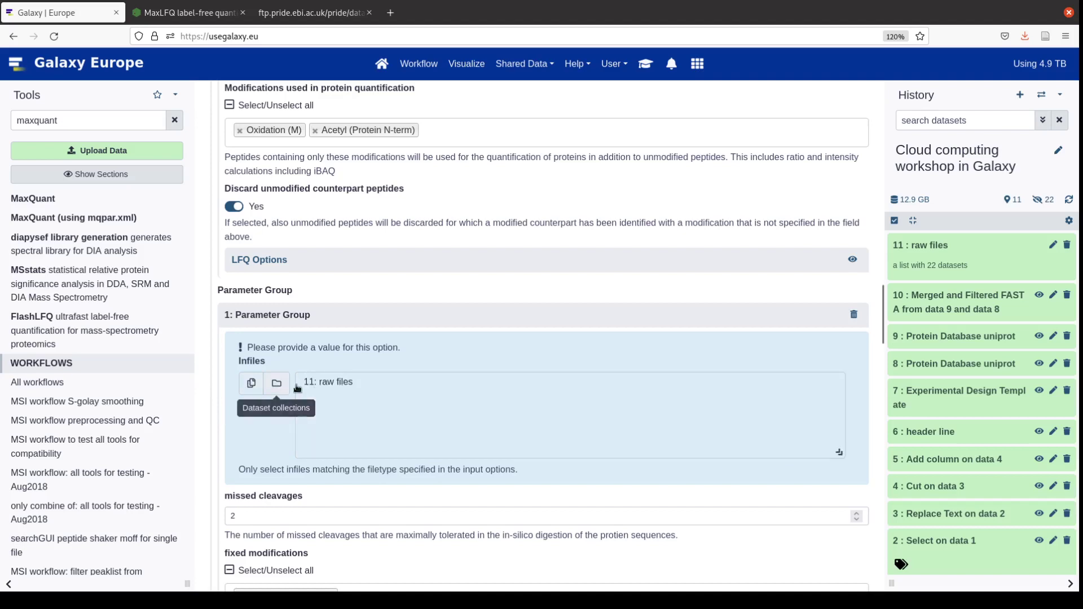
Choose the raw files collection as the infiles of parameter group 1 and set its quantitation method to label free quantification
click(339, 383)
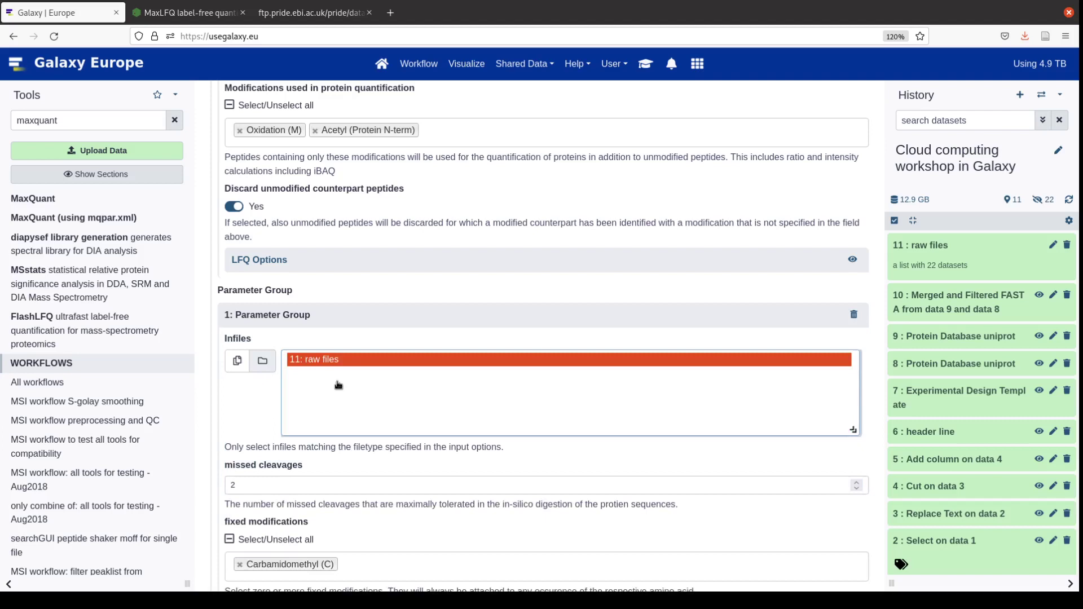
scroll(339, 384, down, 7)
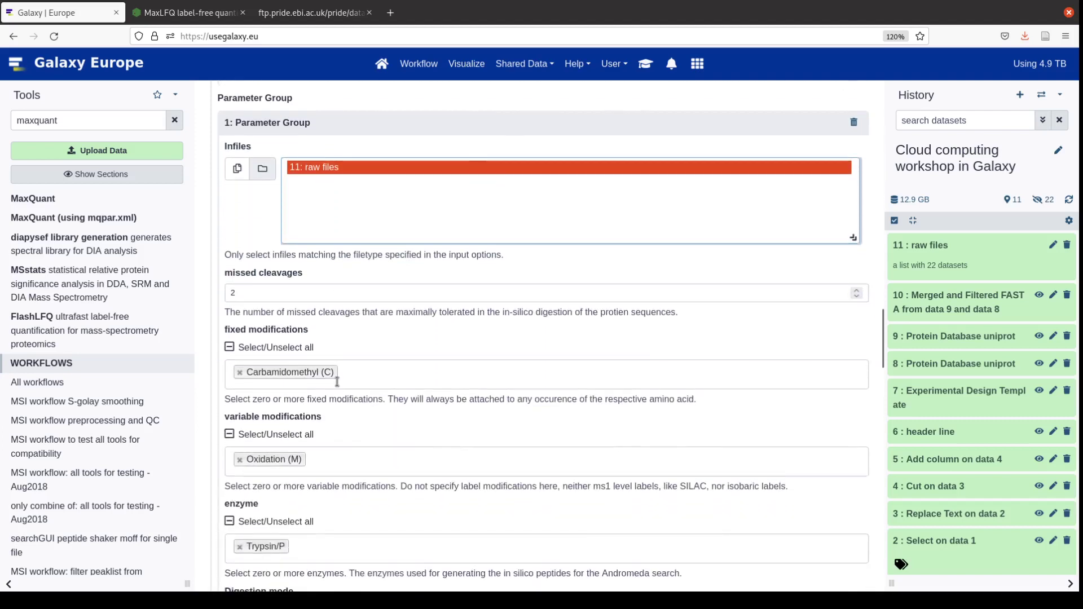
scroll(336, 382, down, 1)
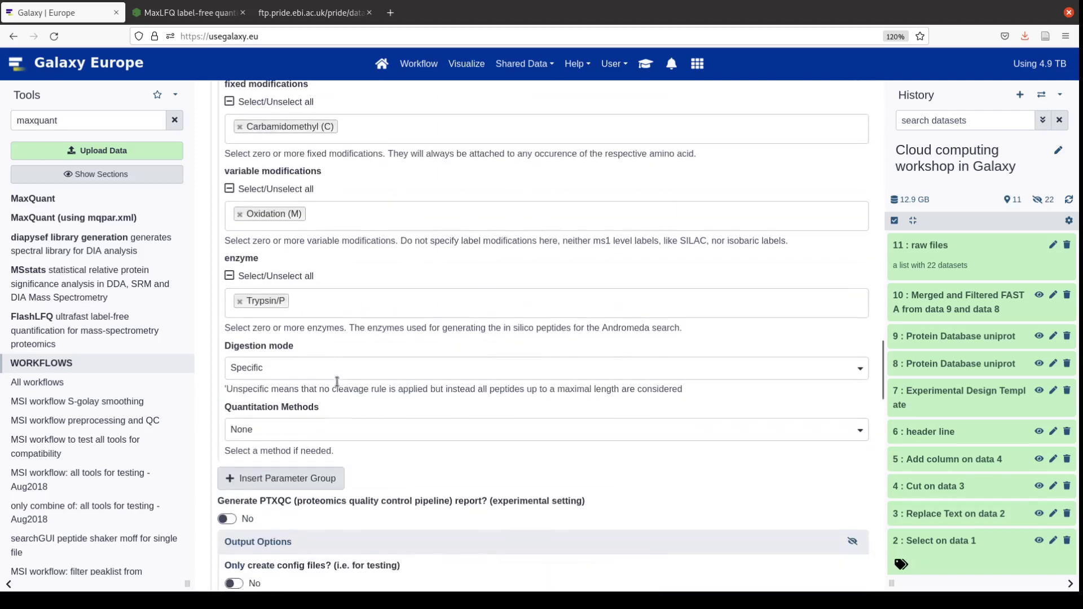
click(305, 420)
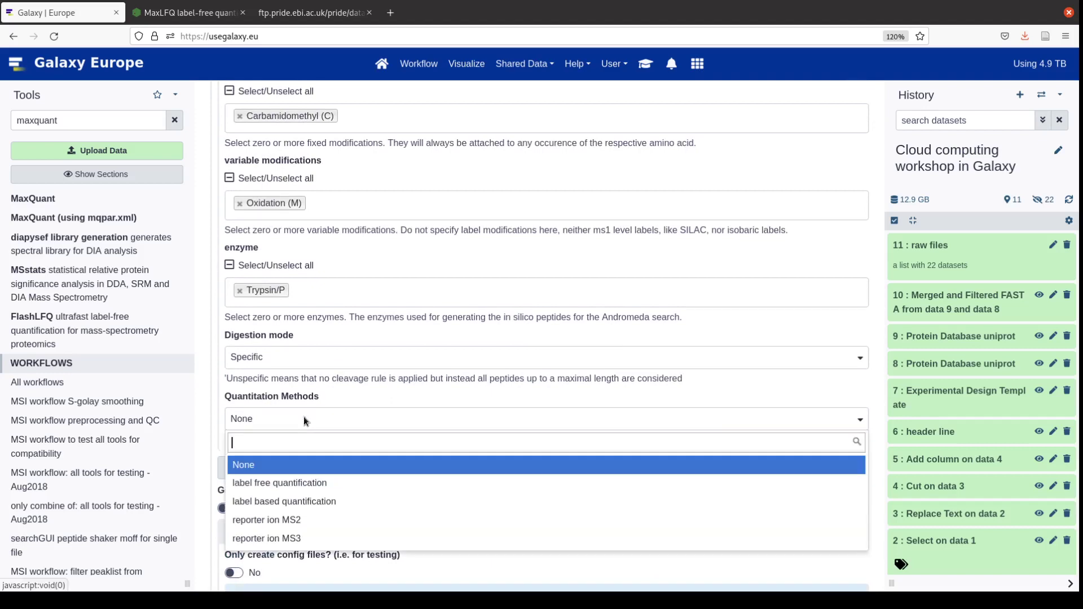
click(303, 484)
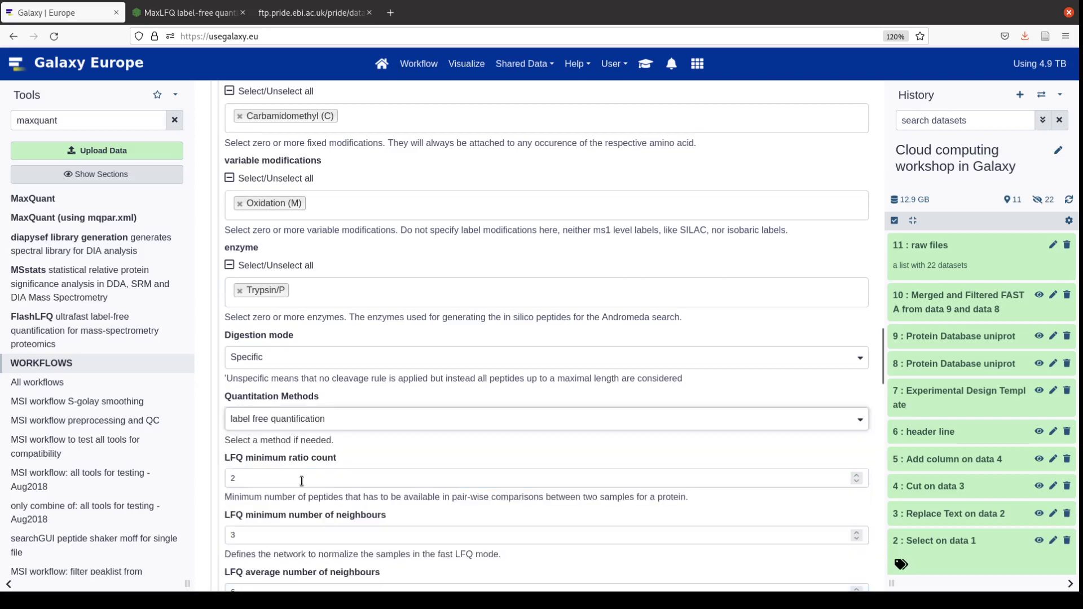
Run MaxQuant with the PTXQC report enabled and Protein Groups, Peptides and Evidence selected as the desired outputs
scroll(301, 481, down, 6)
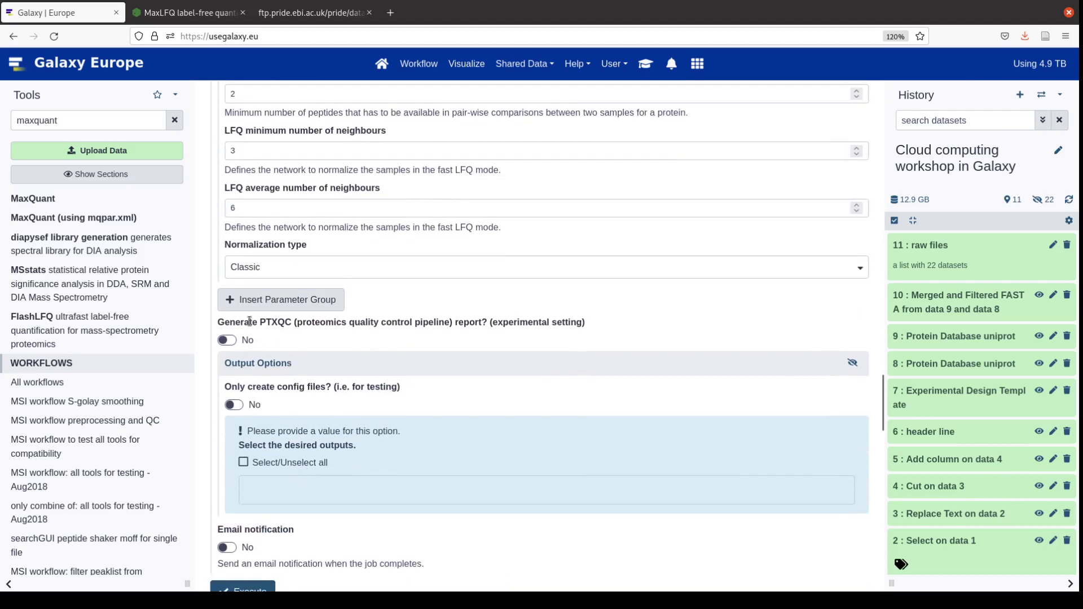
click(229, 340)
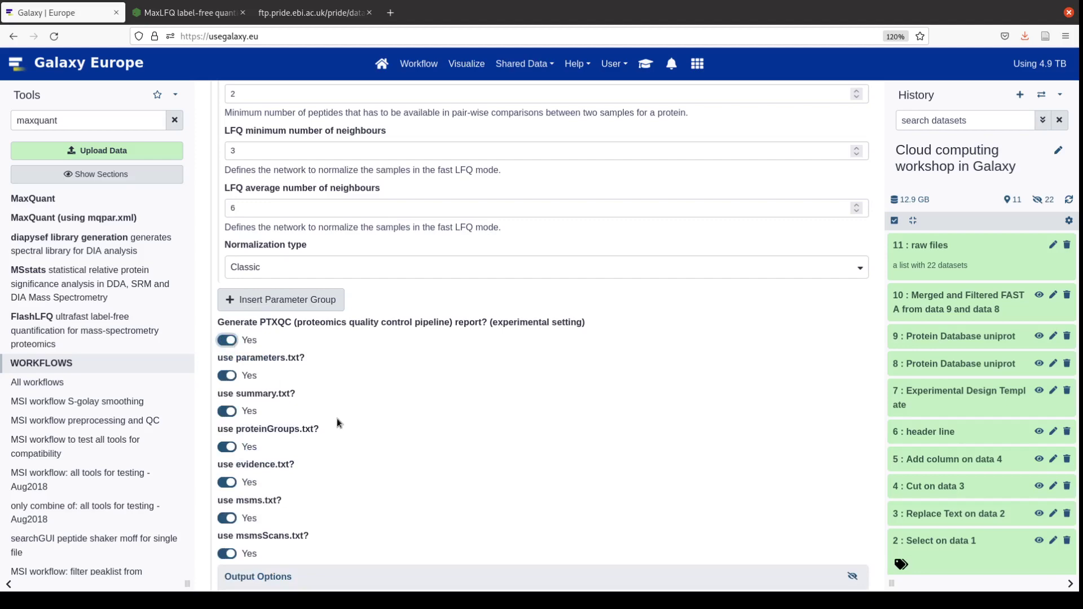
scroll(337, 418, down, 10)
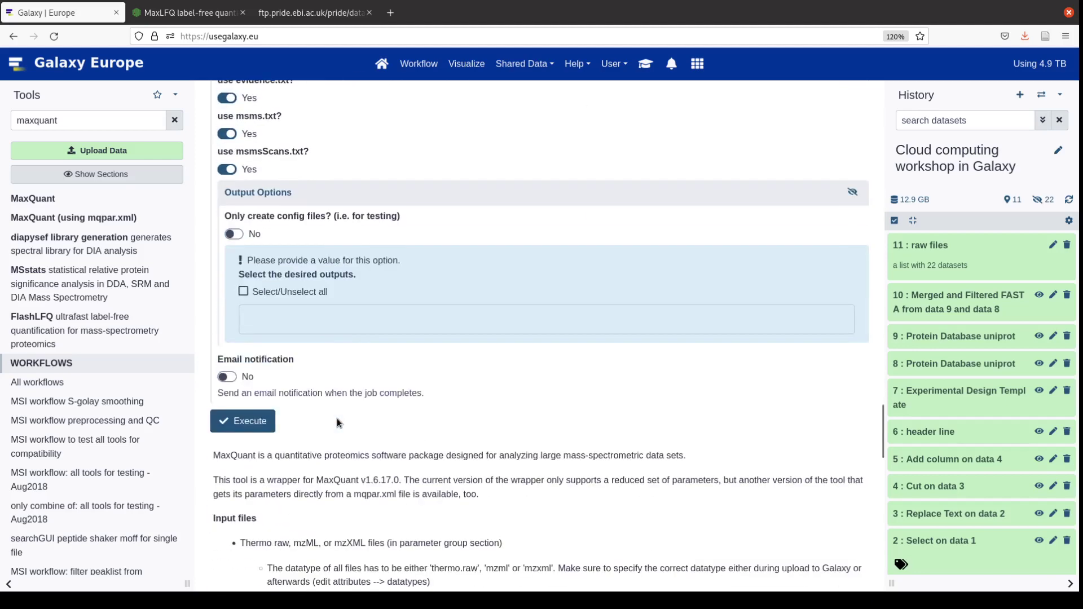
click(268, 321)
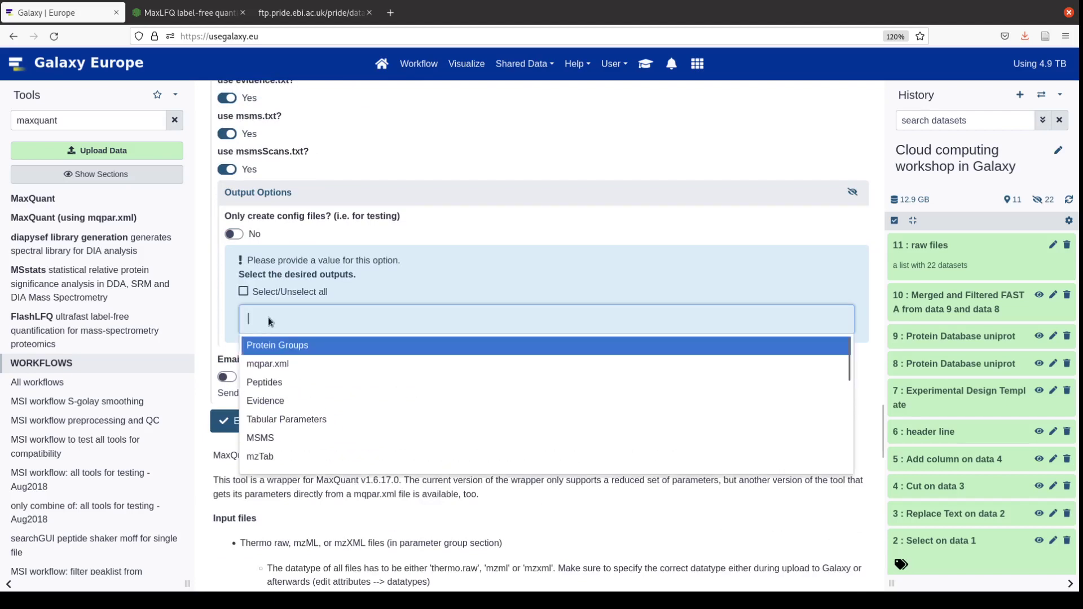
click(288, 345)
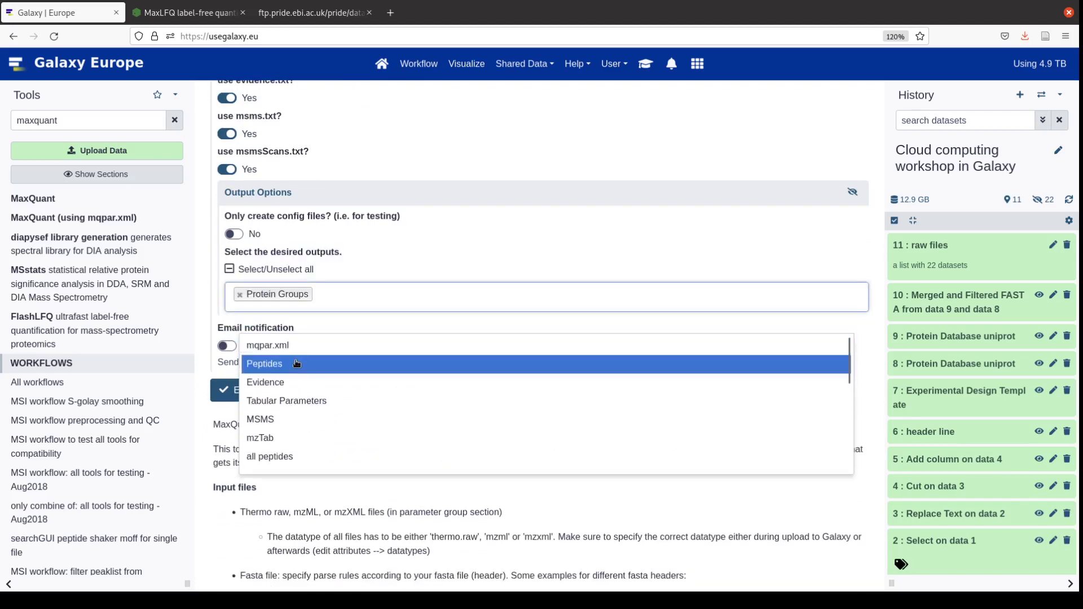
click(297, 364)
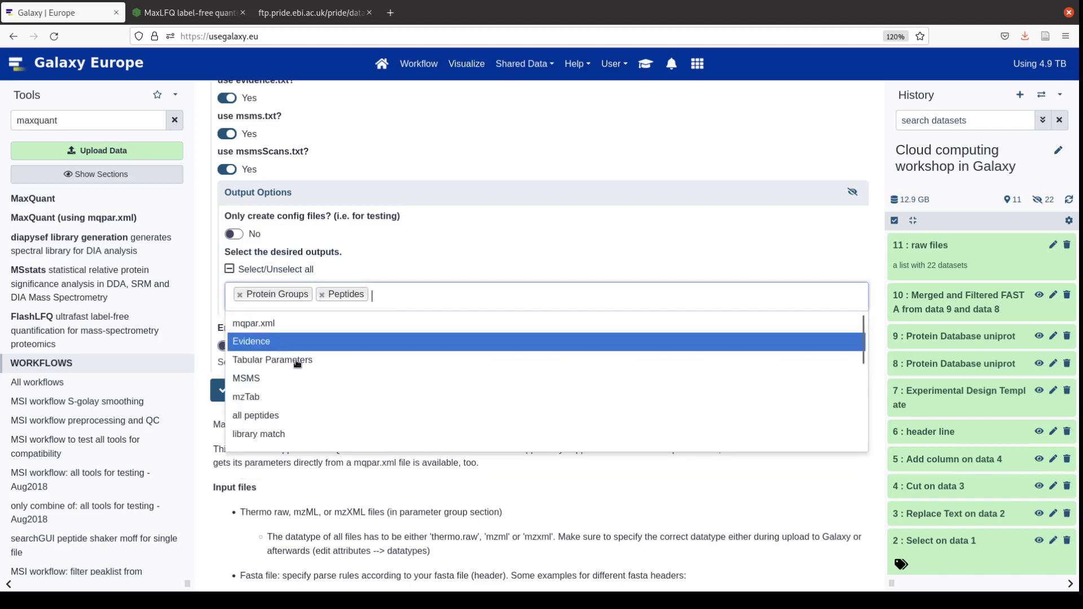
click(311, 349)
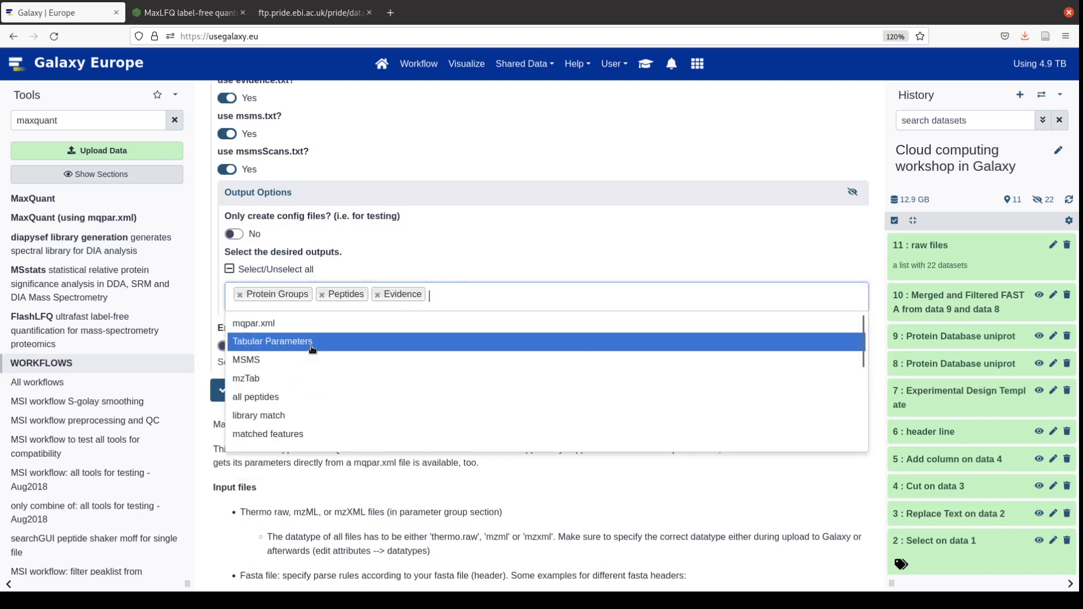
click(431, 249)
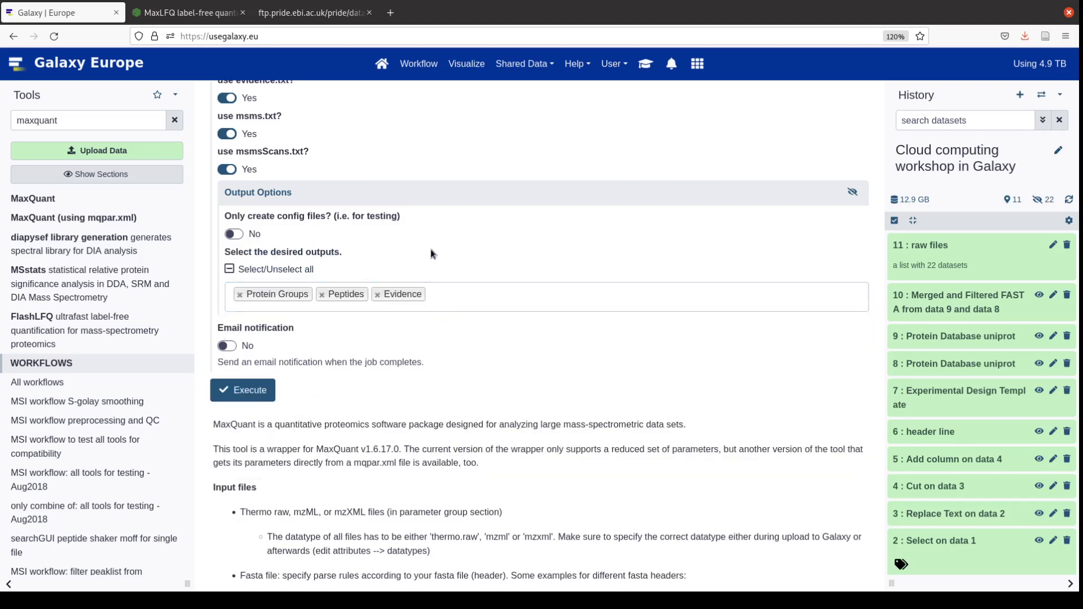
click(245, 392)
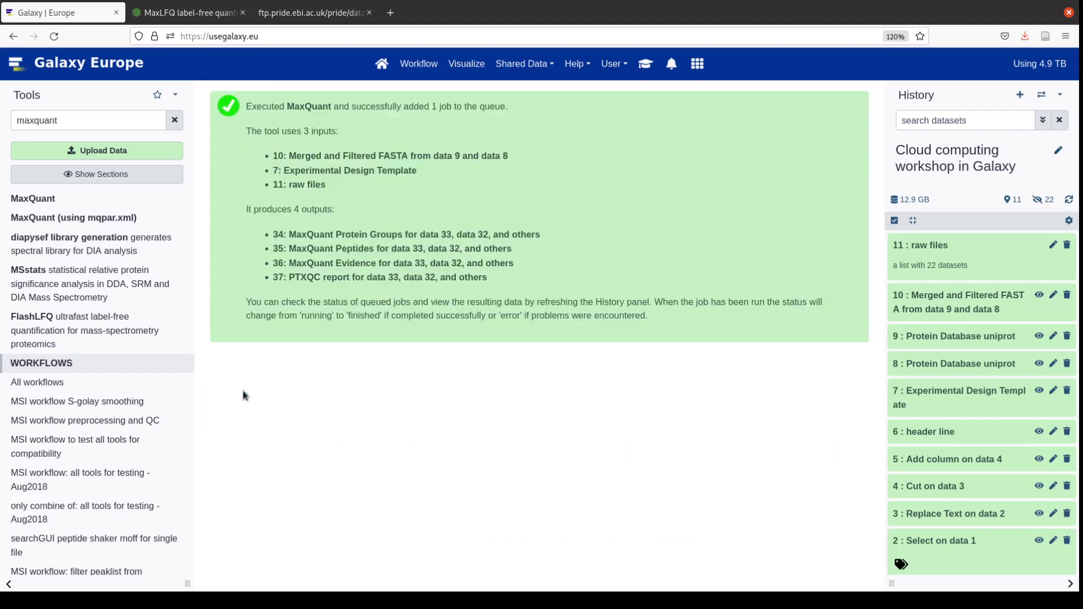
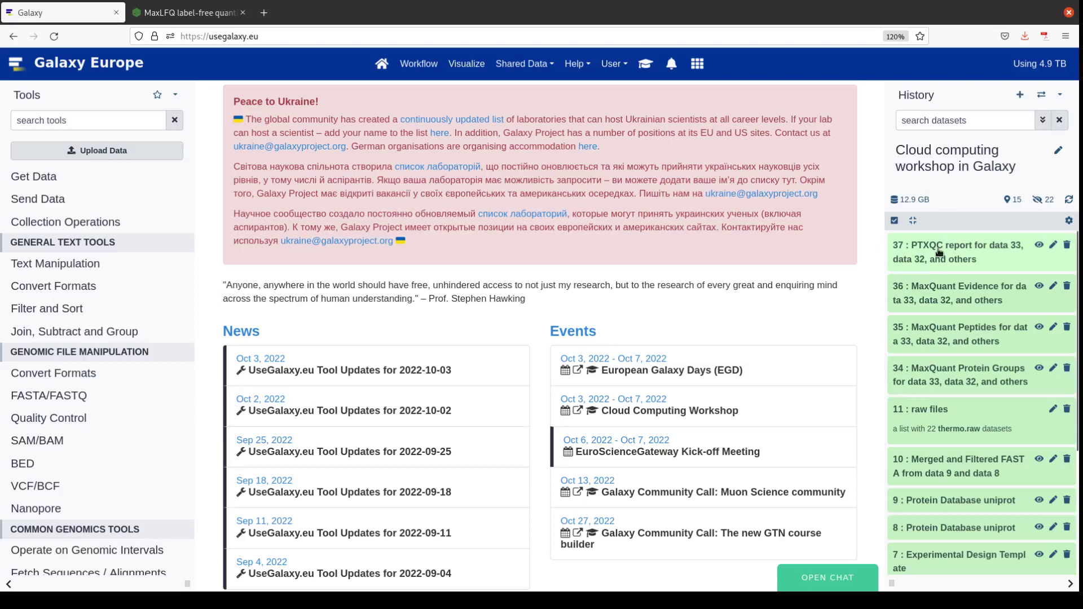
Open the PTXQC report and review its performance overview, contaminants and peptide intensity distribution plots
click(1039, 247)
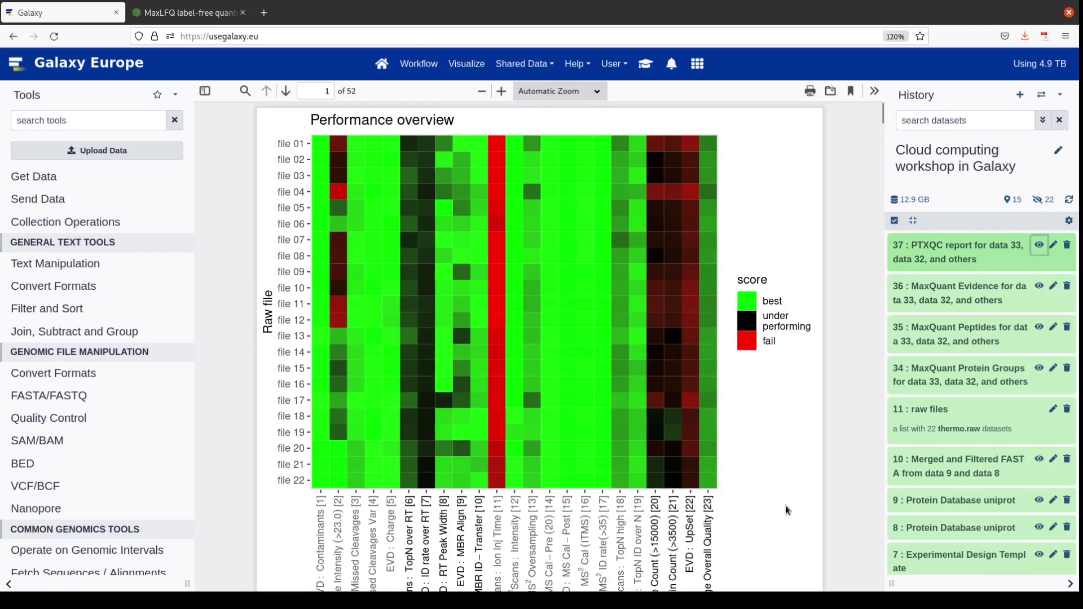
scroll(786, 506, down, 20)
scroll(785, 505, down, 15)
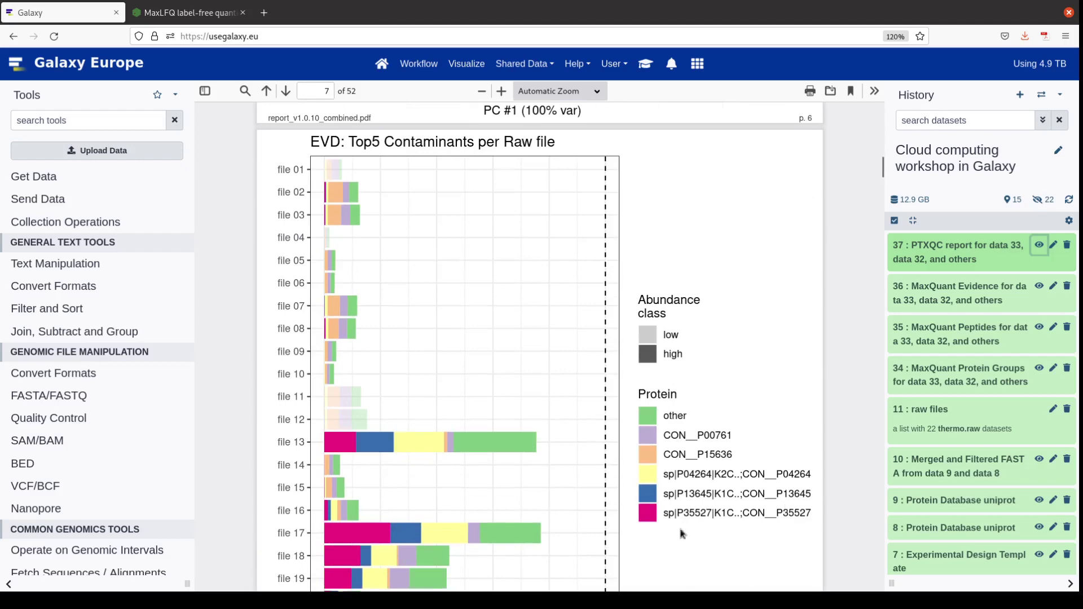
scroll(525, 336, down, 9)
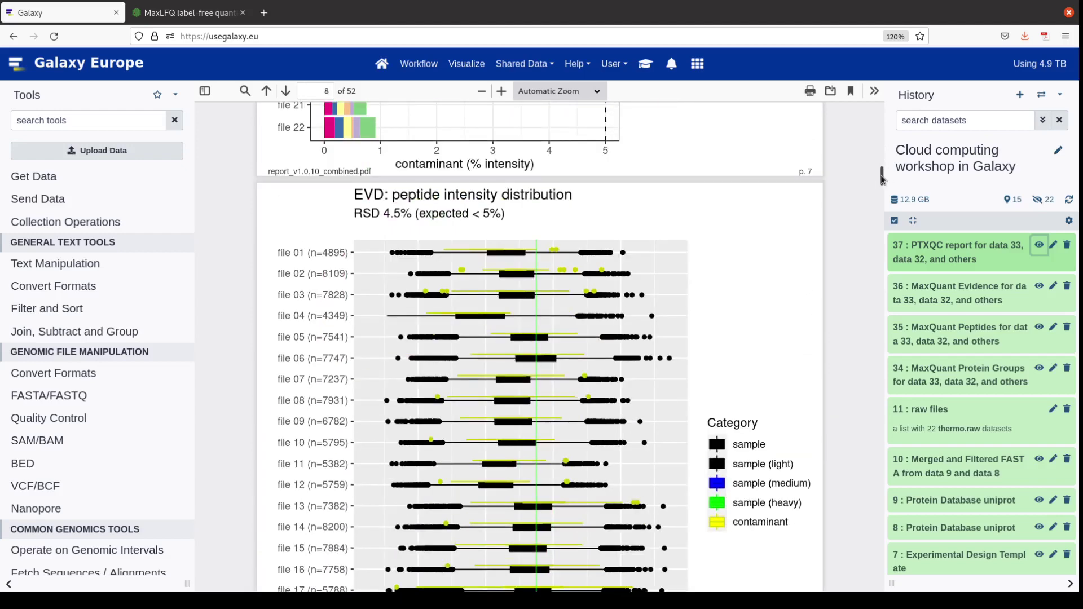
View the MaxQuant Evidence table and inspect the dataset details of the Evidence and Peptides outputs
click(1038, 287)
click(967, 291)
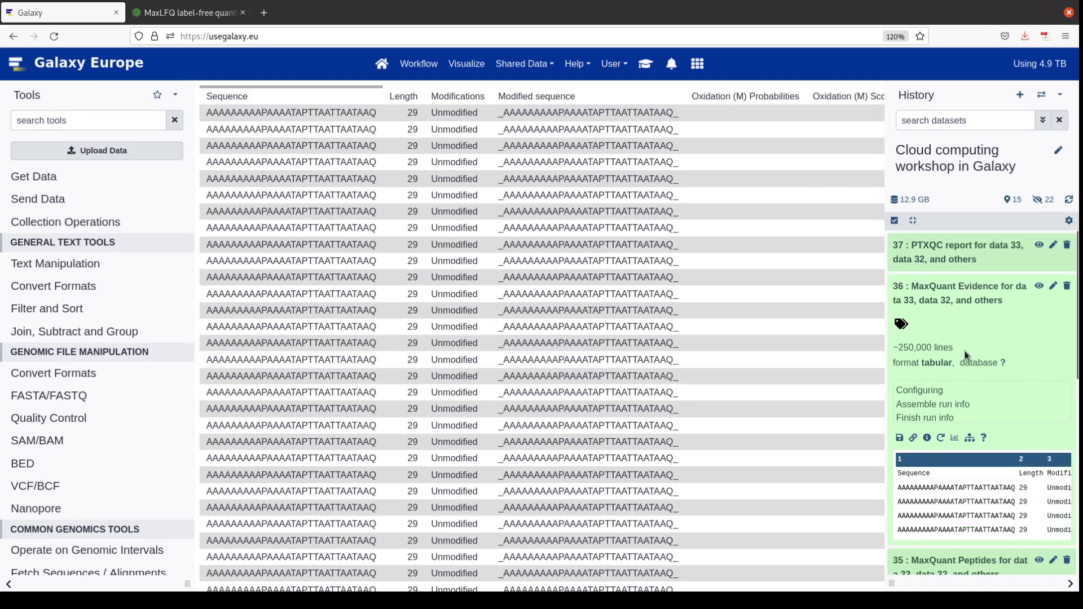
click(947, 288)
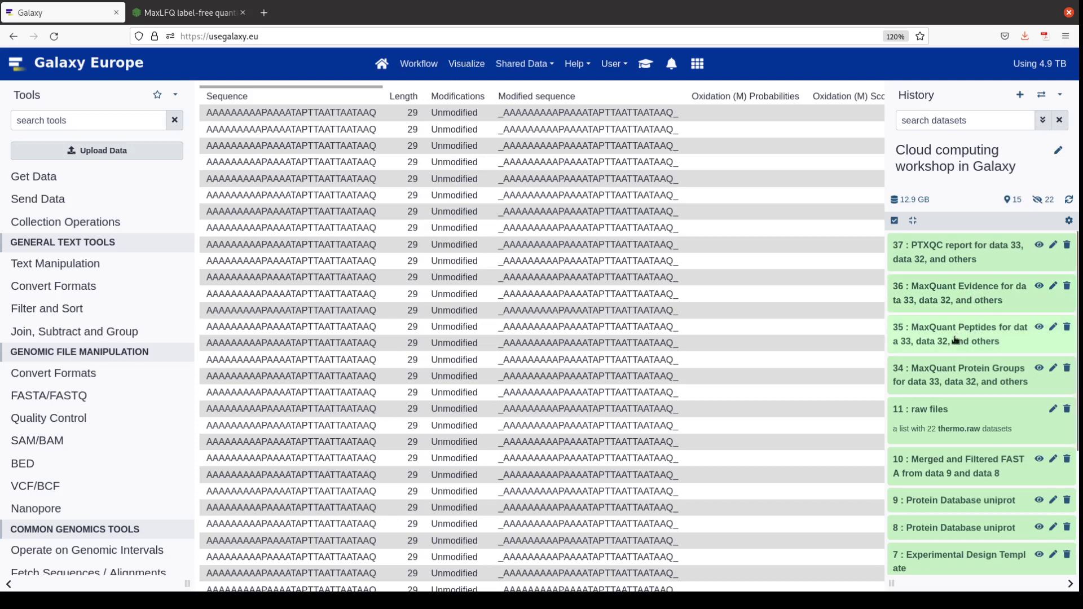
click(974, 337)
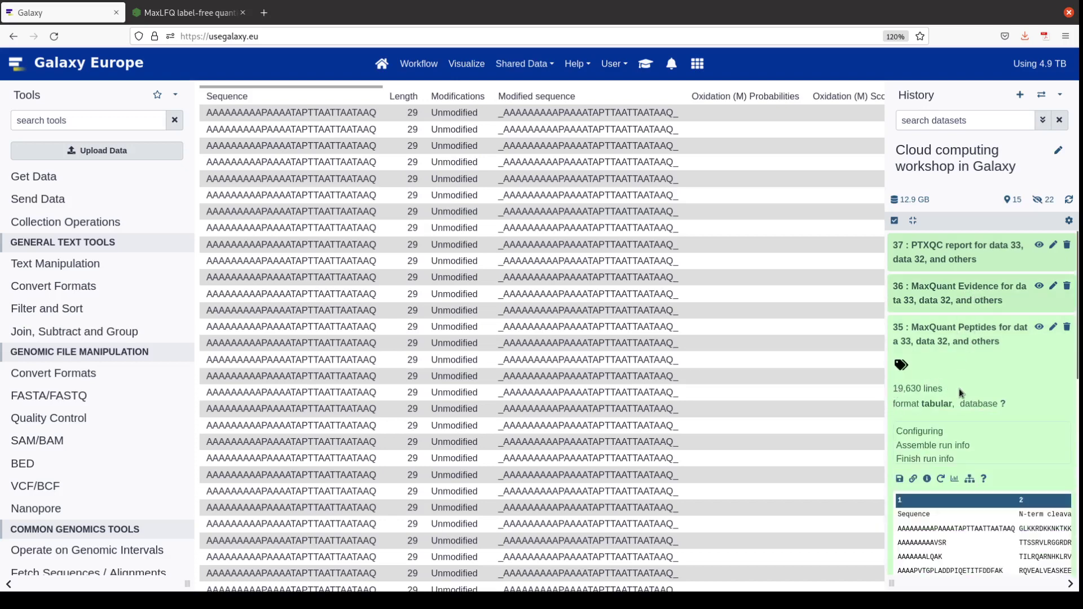
click(953, 337)
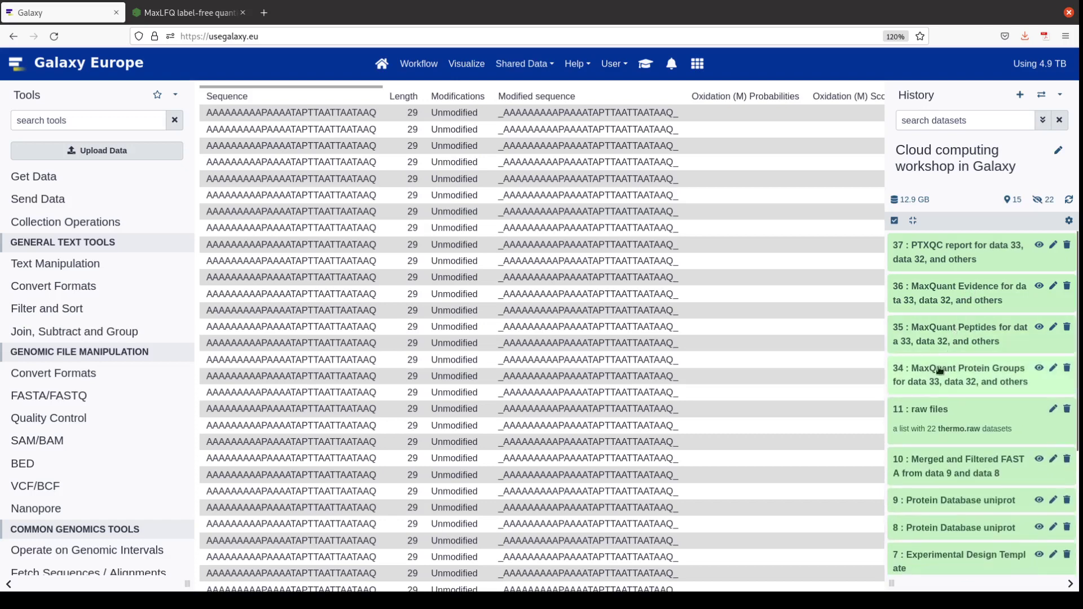
Examine the MaxQuant Protein Groups dataset's details and table, including the REV-prefixed protein IDs and the LFQ intensity columns
click(955, 379)
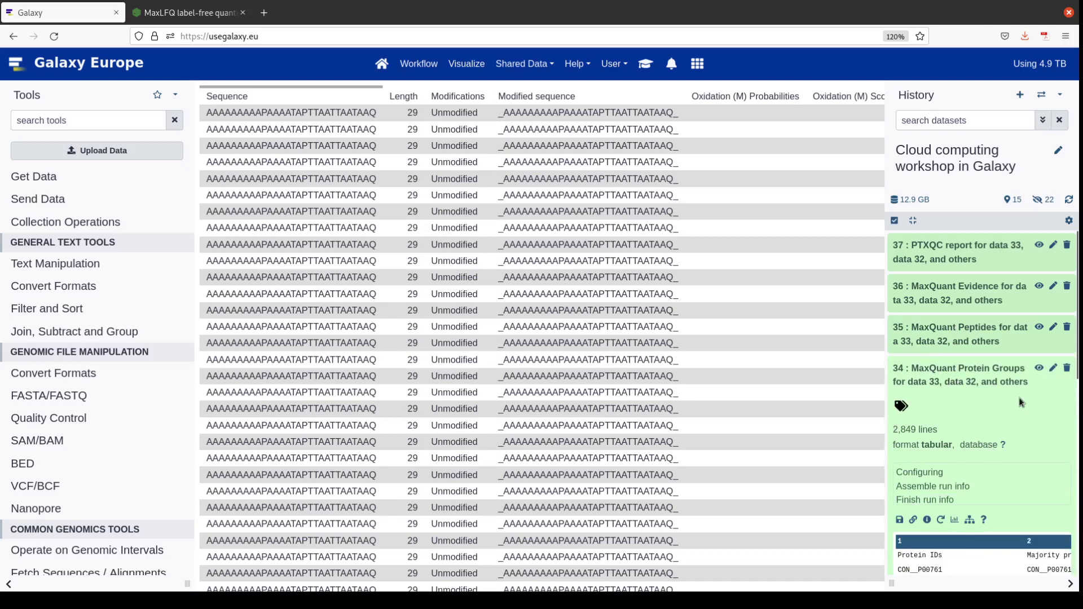
click(1038, 369)
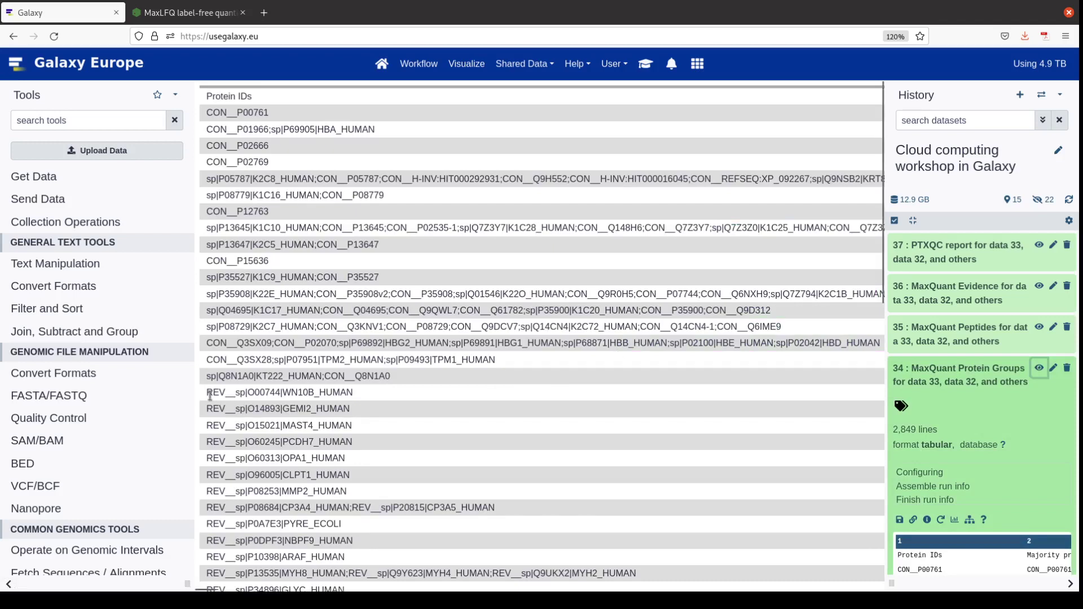
drag(206, 393, 236, 393)
click(251, 392)
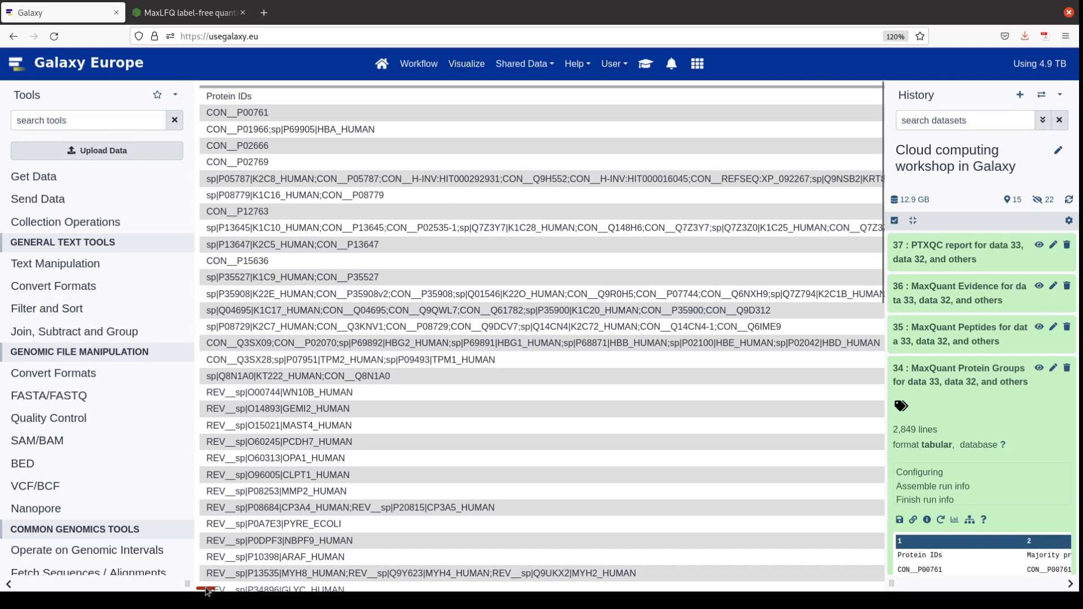
drag(206, 590, 385, 590)
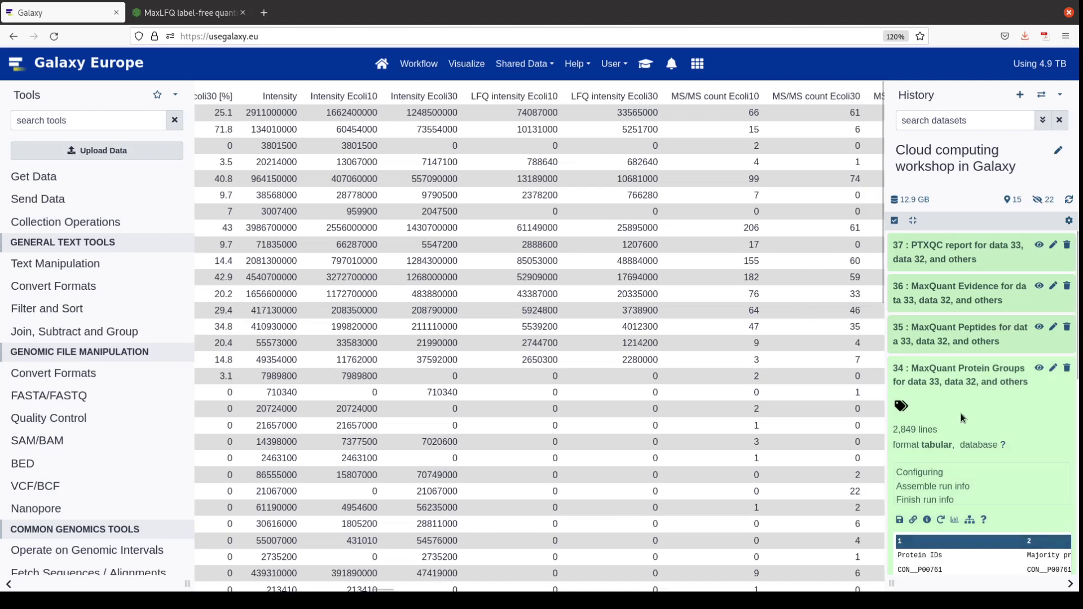
click(959, 380)
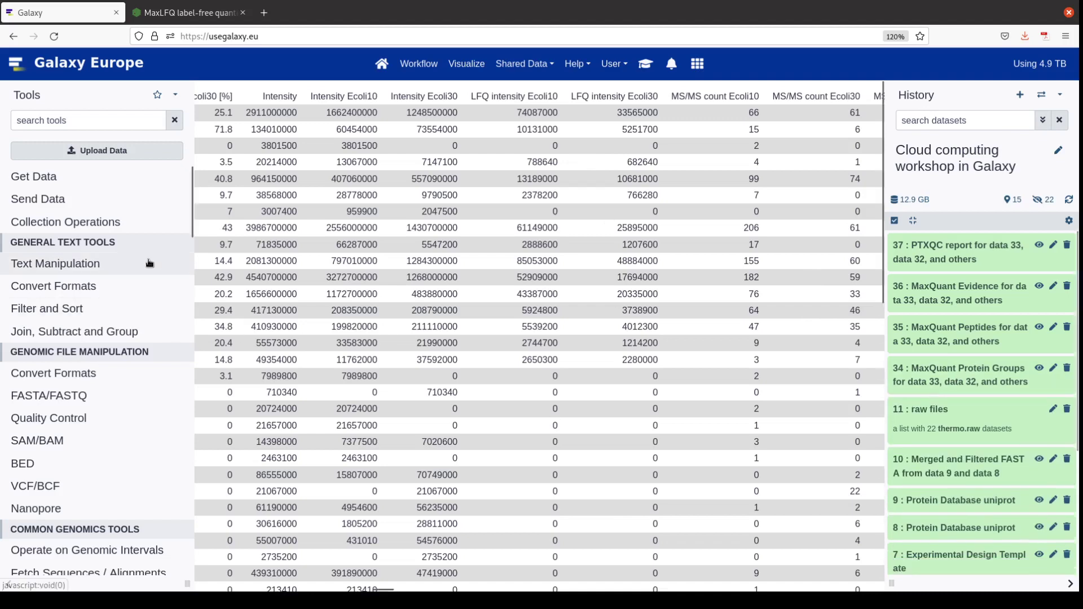
Open the Select lines that match an expression tool and set the MaxQuant Protein Groups dataset as its input
click(98, 267)
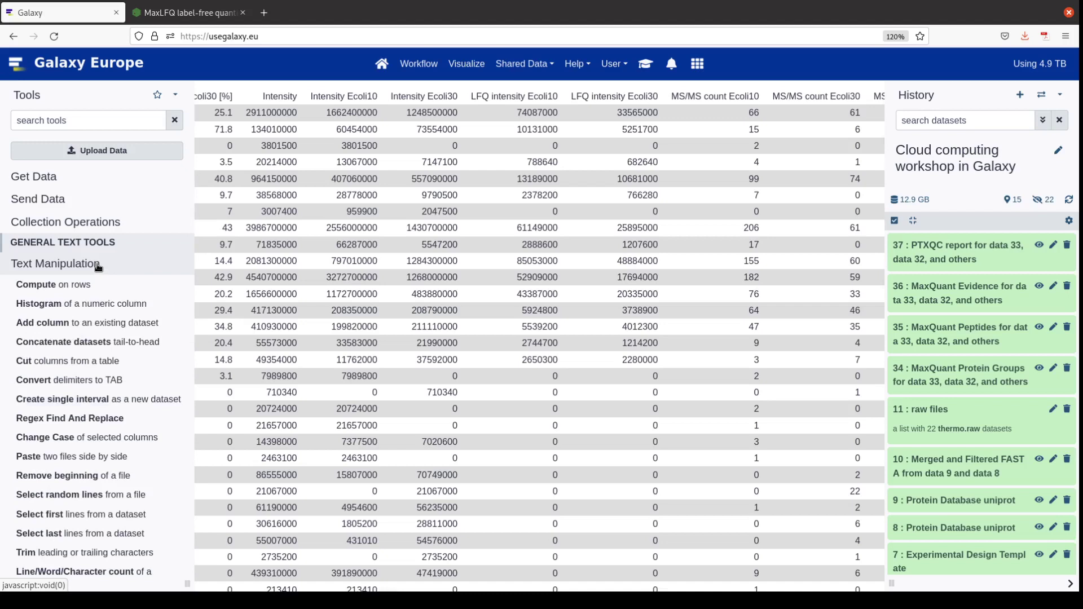
click(98, 267)
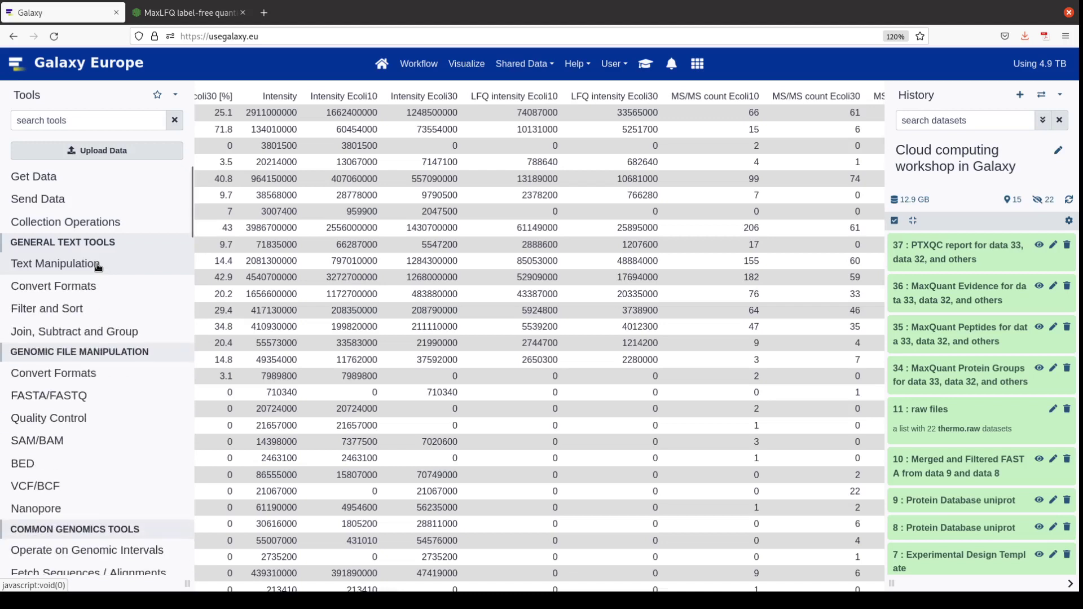
click(83, 308)
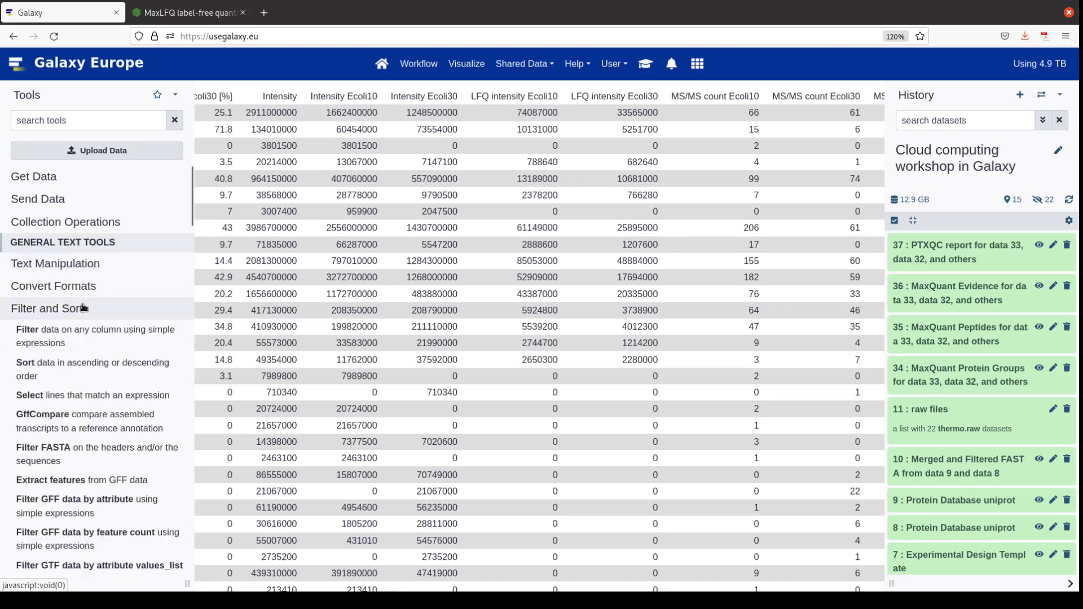
click(89, 396)
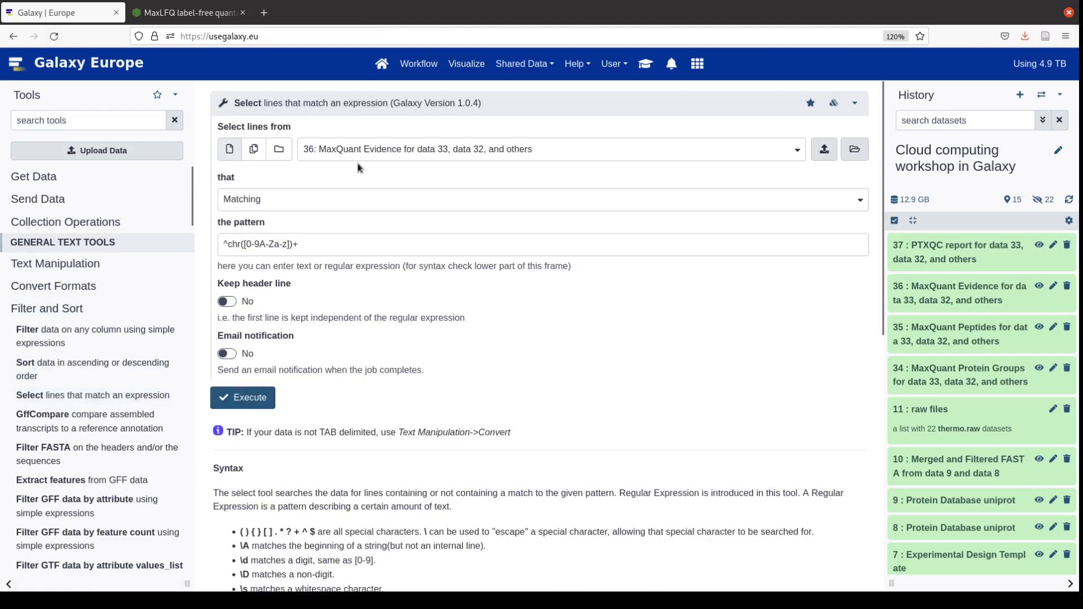
click(396, 150)
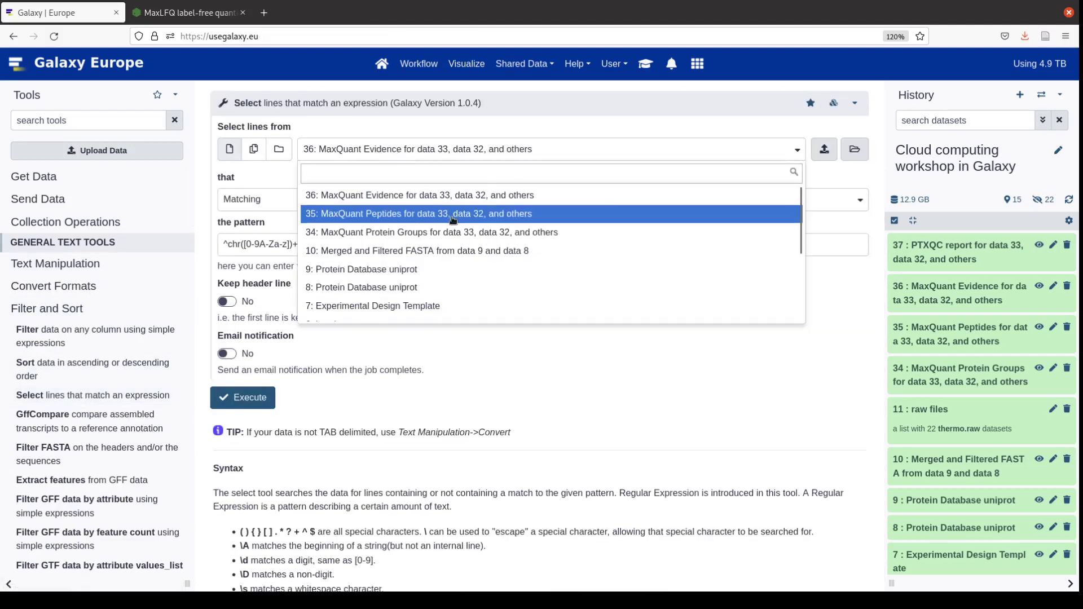
click(441, 235)
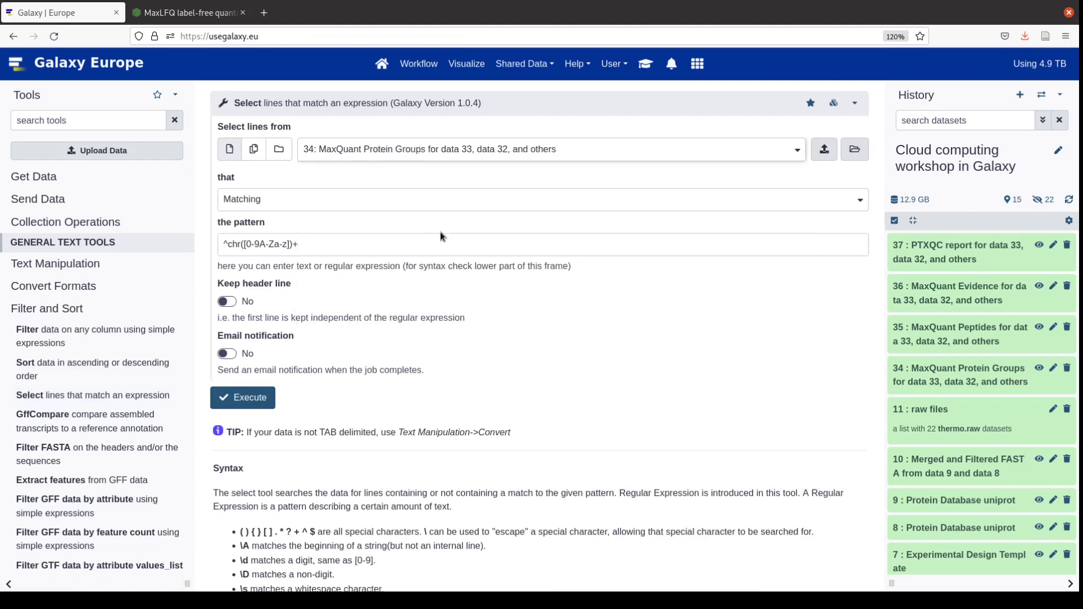
Run Select on the Protein Groups for lines NOT Matching the pattern REV_, keeping the header line
click(294, 207)
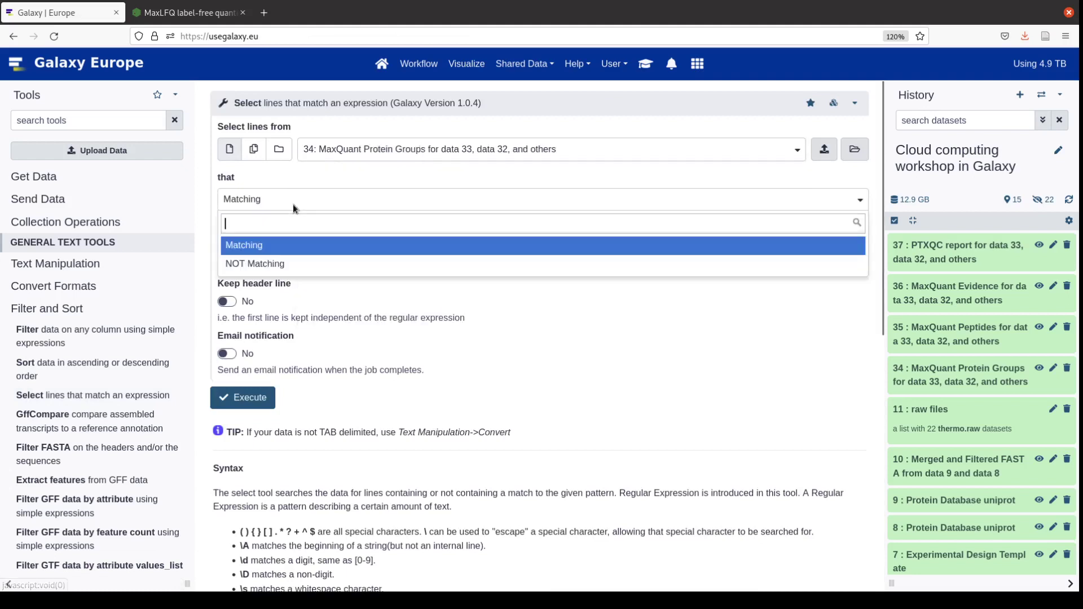
click(284, 264)
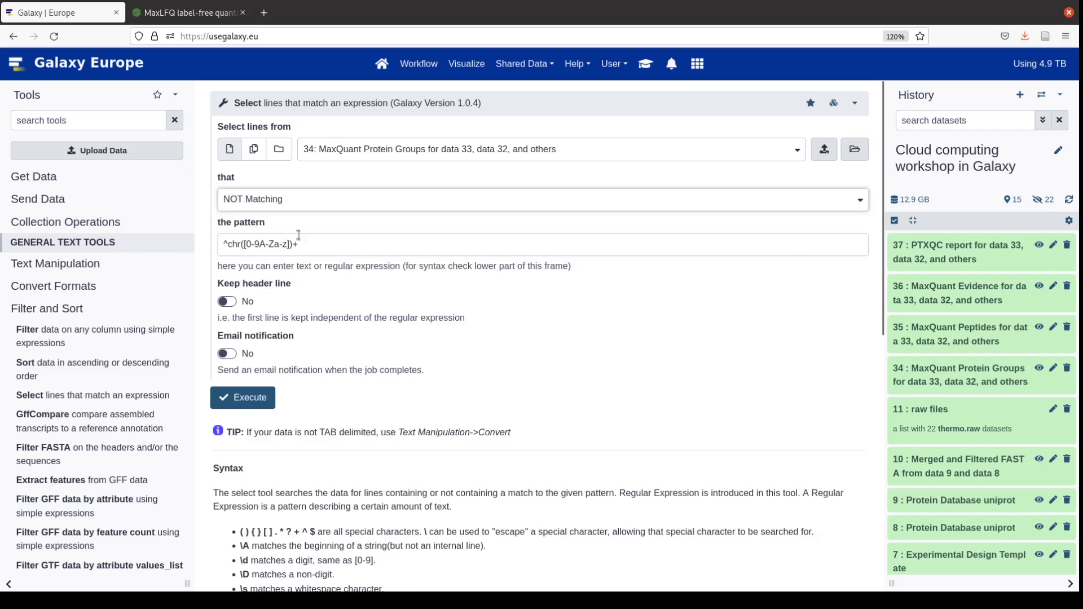
drag(328, 248, 190, 233)
text(REV_)
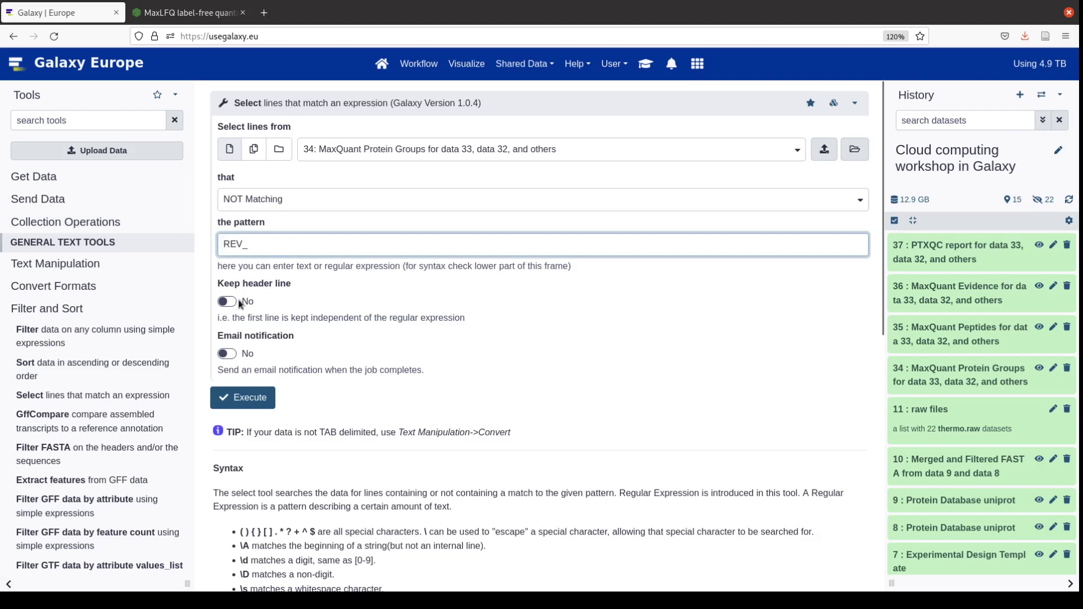
click(896, 379)
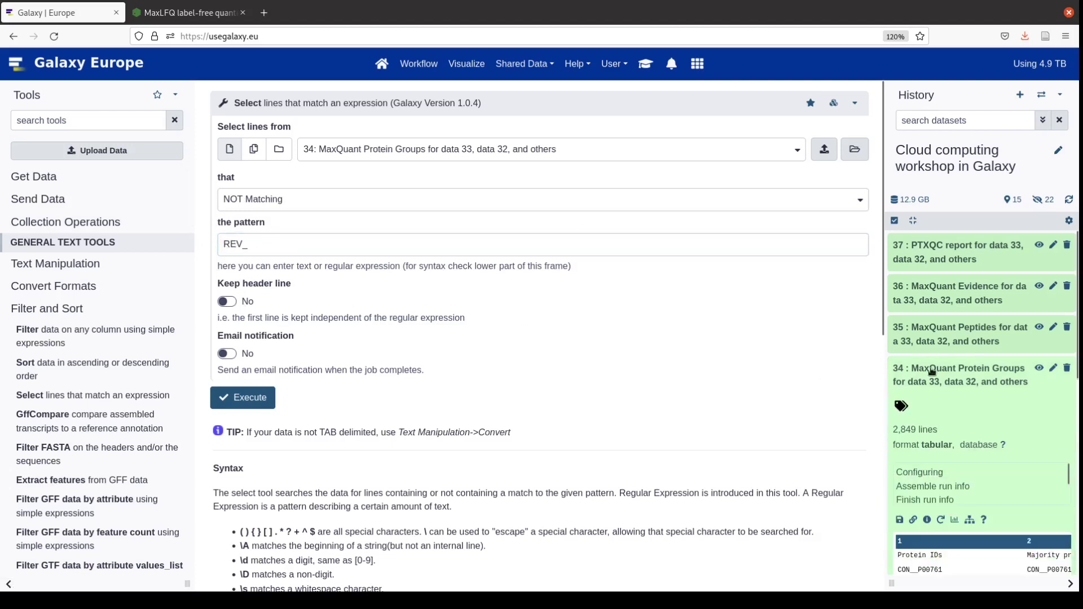
scroll(944, 444, down, 1)
scroll(944, 444, down, 3)
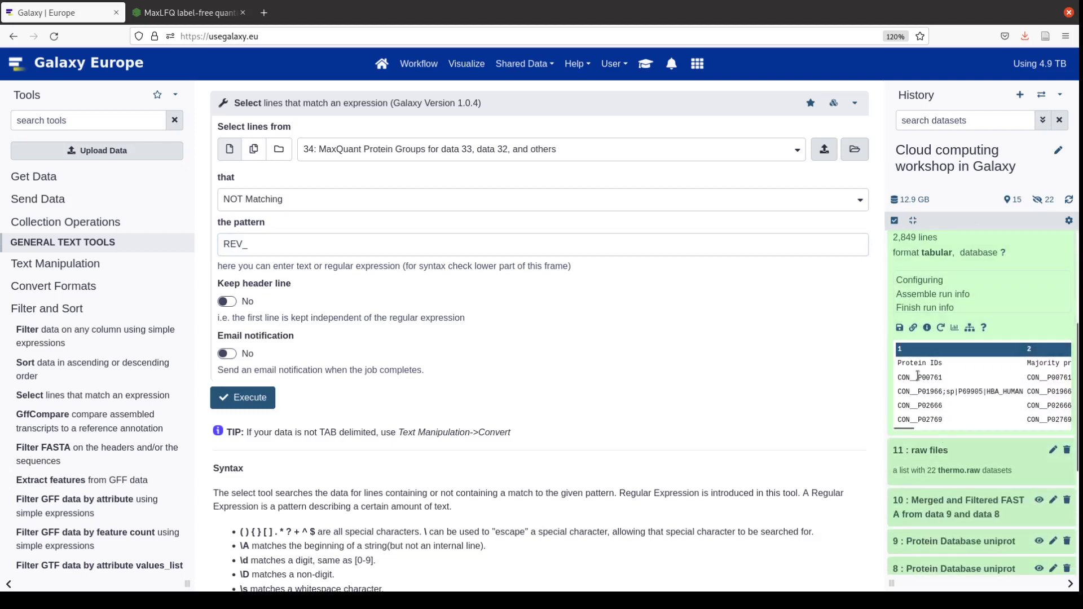
click(231, 302)
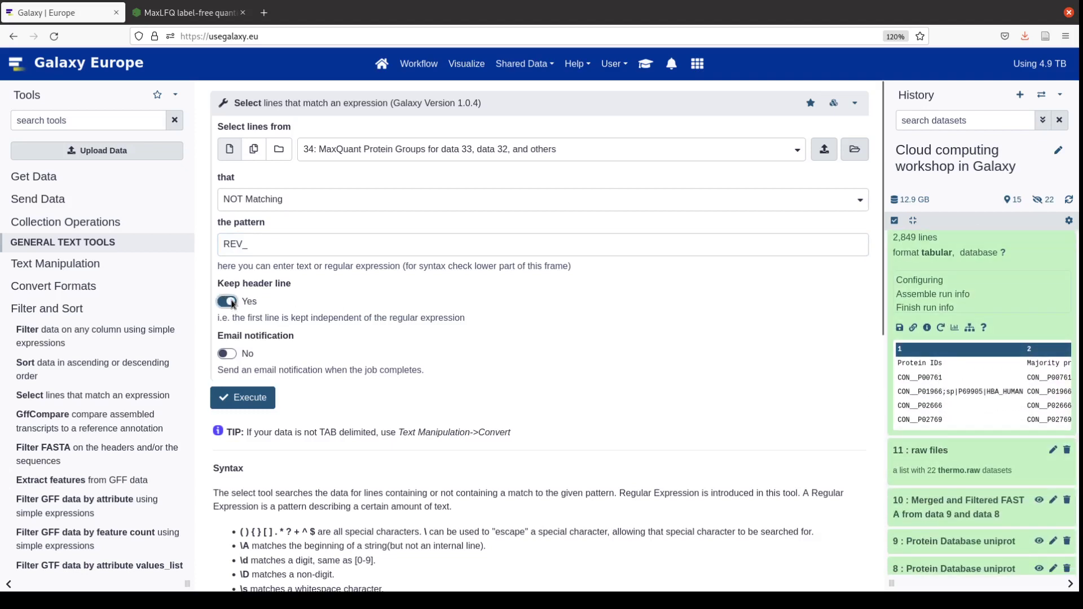
click(253, 398)
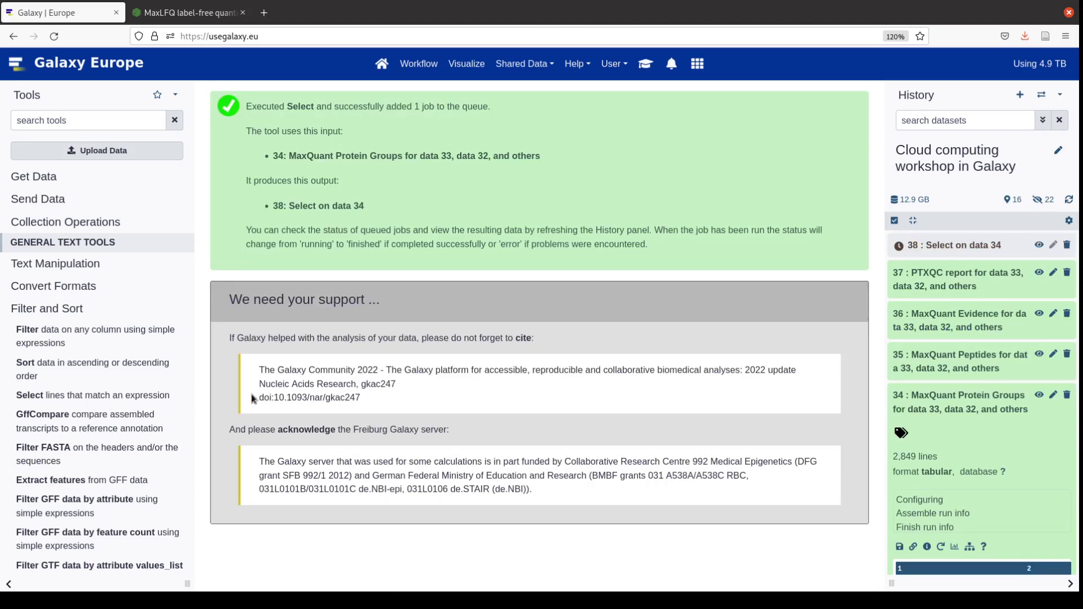
Run Select on the REV_-filtered dataset for lines Matching the pattern HUMAN, keeping the header line
click(124, 398)
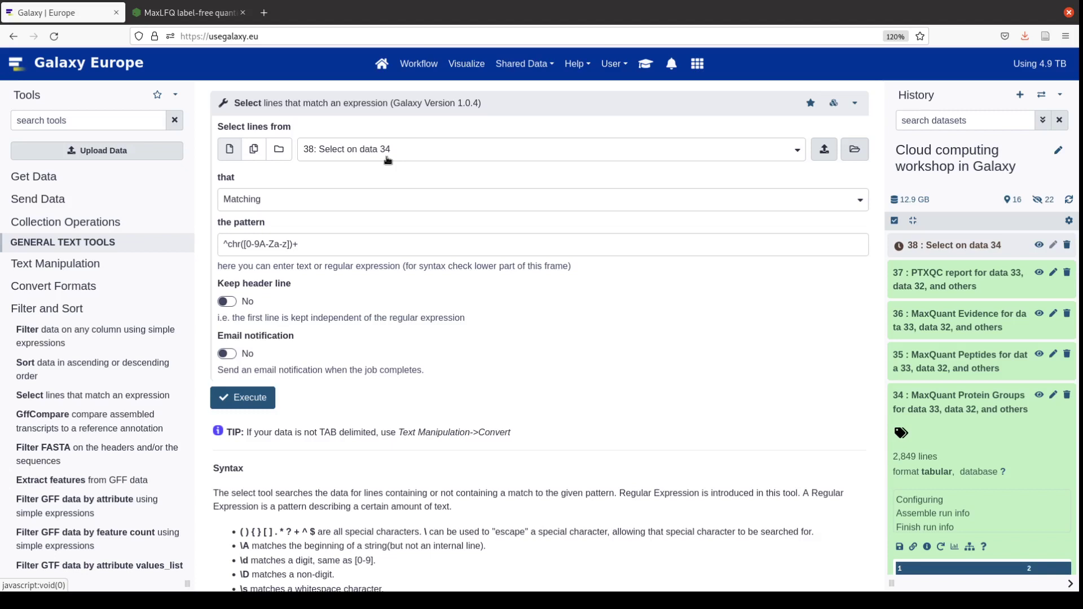
drag(299, 244, 203, 228)
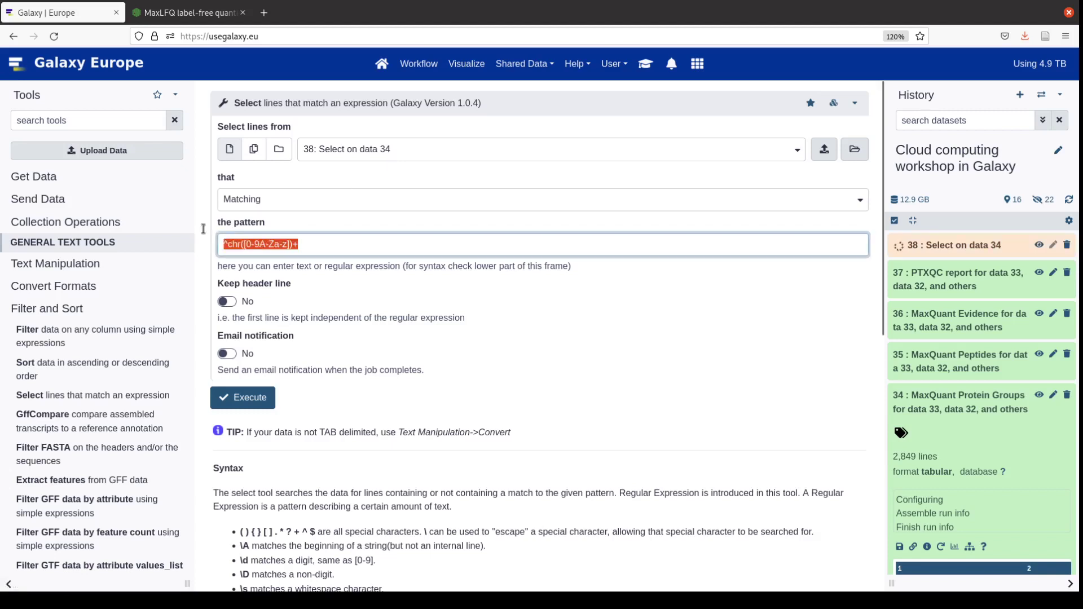
text(HUMAN)
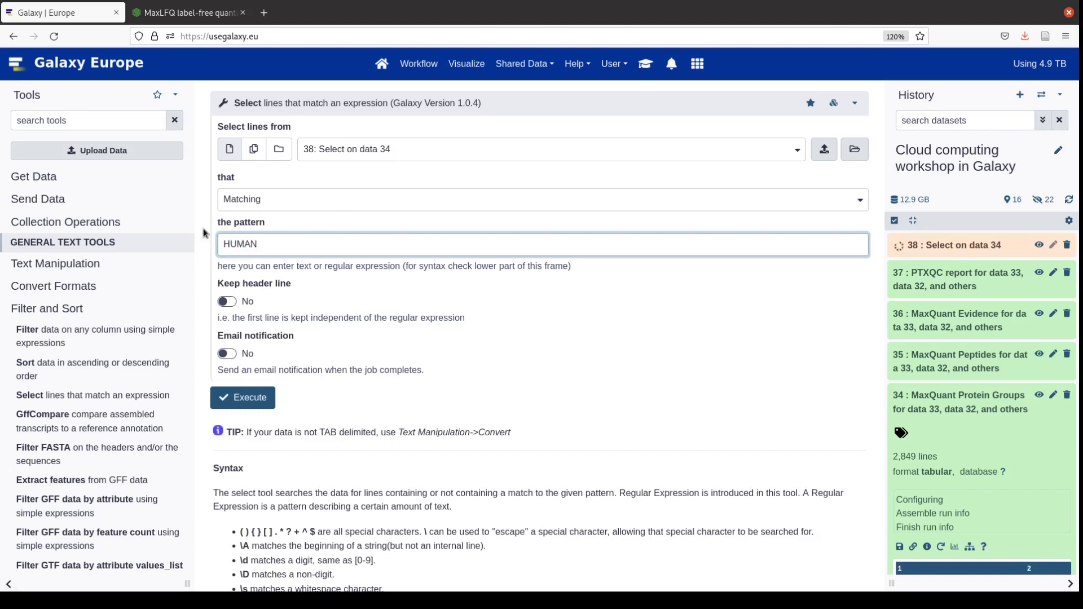
scroll(977, 404, down, 2)
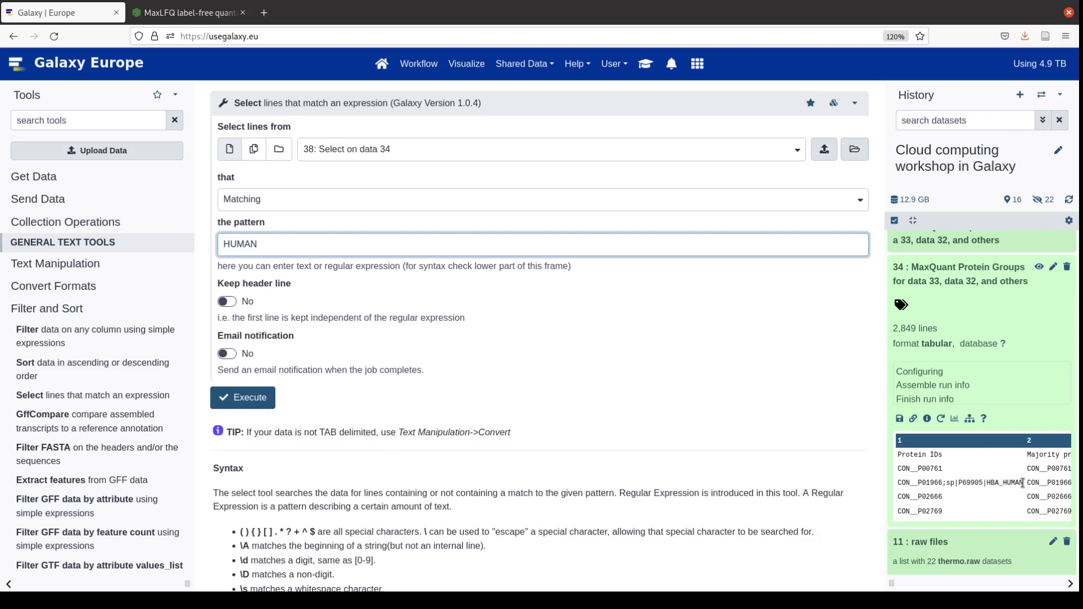
scroll(1021, 482, down, 3)
scroll(907, 498, up, 5)
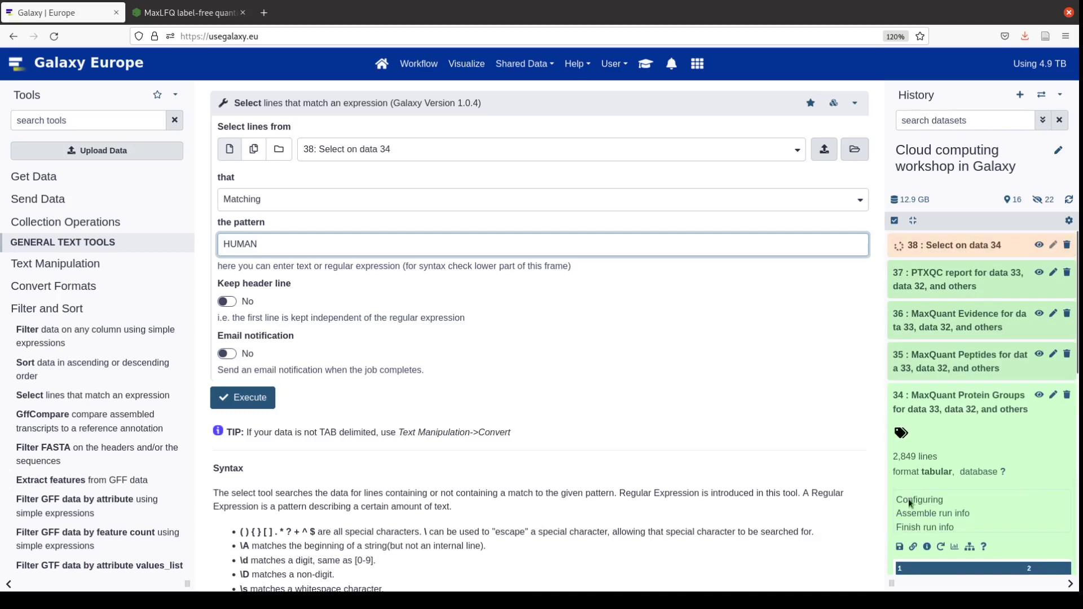
click(228, 302)
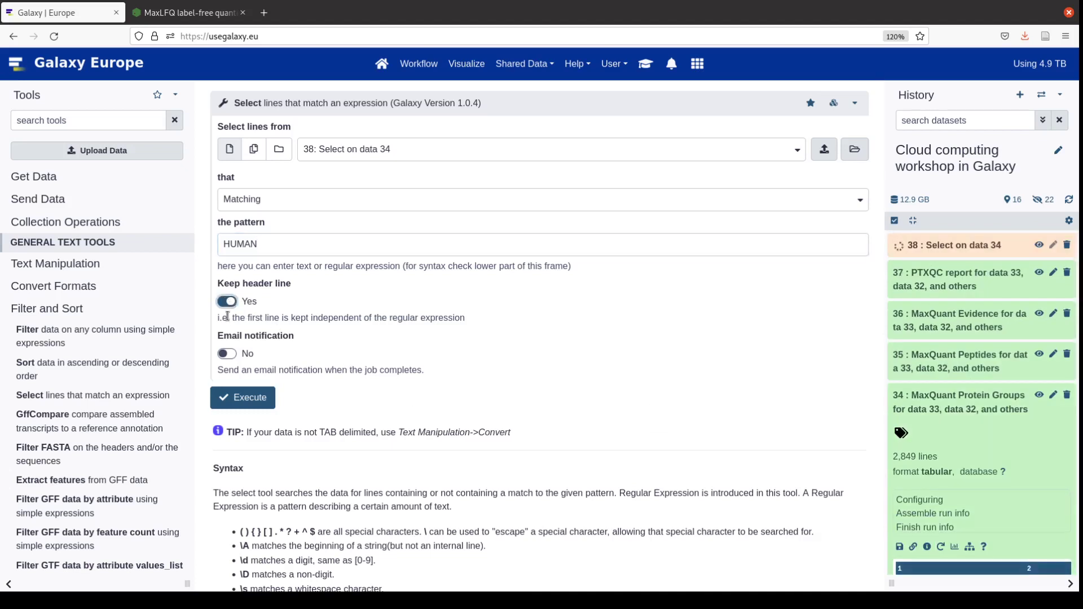
click(243, 399)
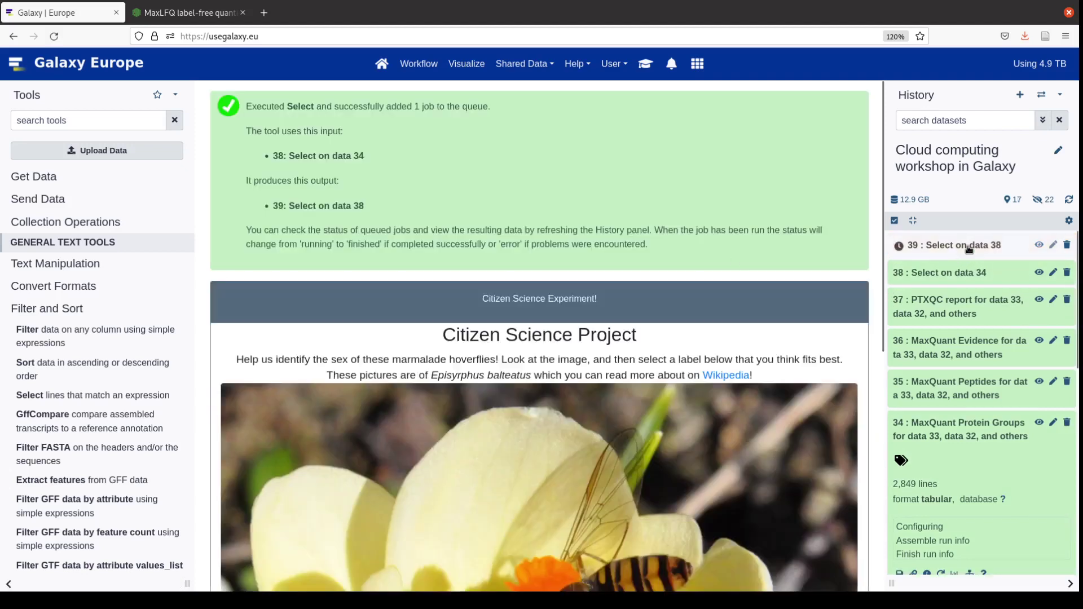
Rerun the HUMAN selection job with the pattern changed to ECOLI
click(967, 246)
click(914, 335)
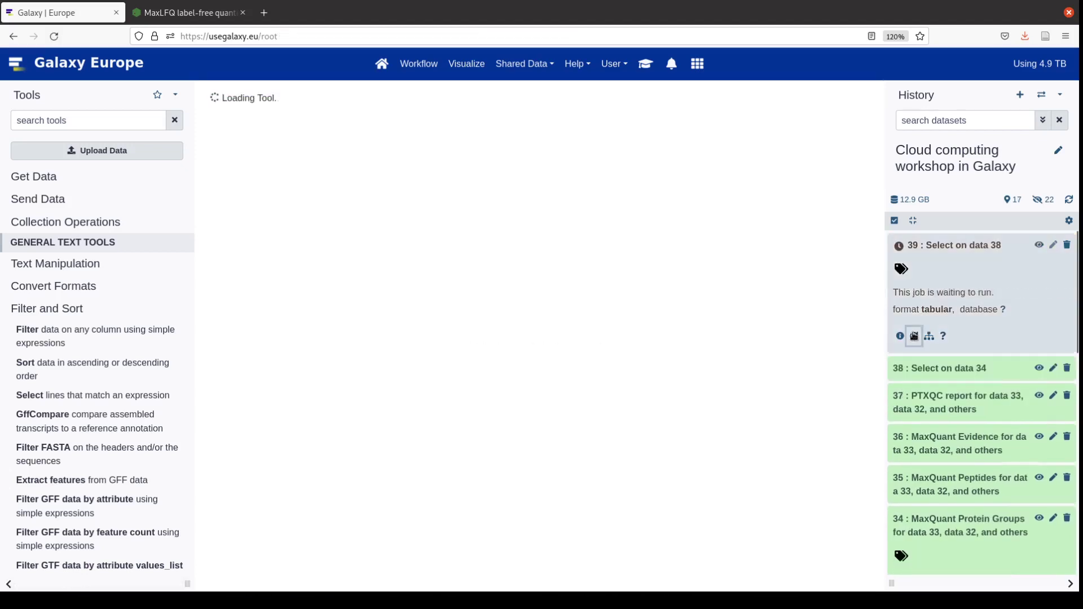
drag(277, 252, 210, 234)
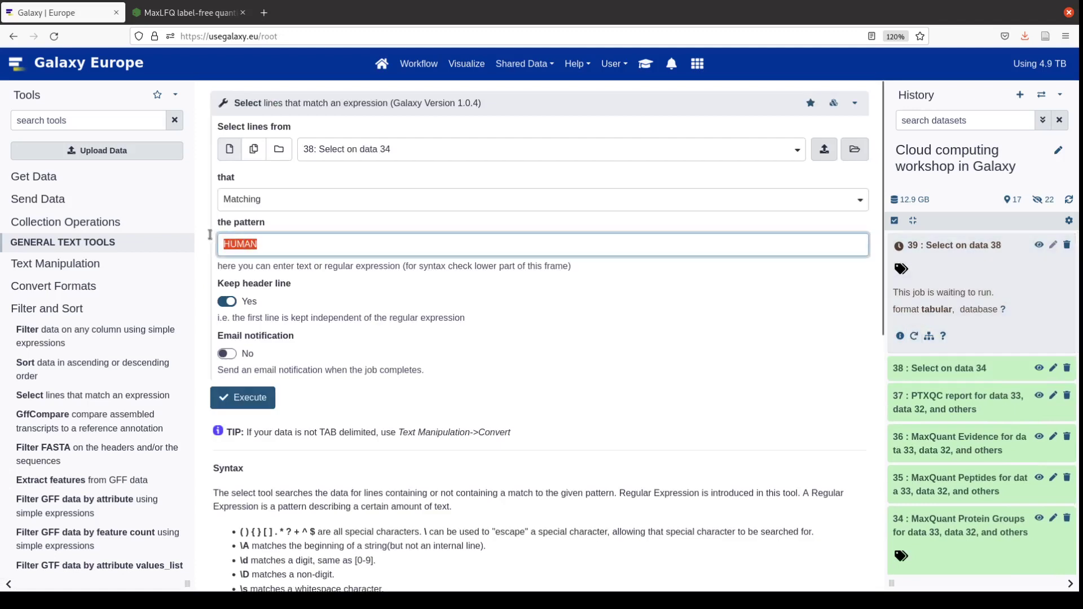
text(ECOLI)
click(249, 399)
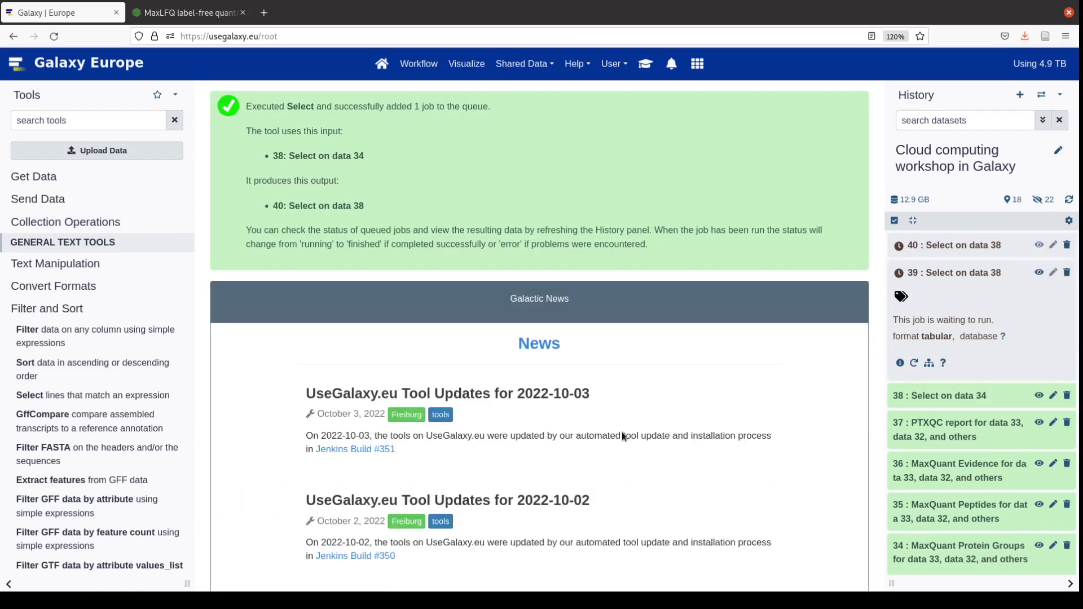
Inspect the line count and preview of the REV_-filtered dataset in the history
click(947, 396)
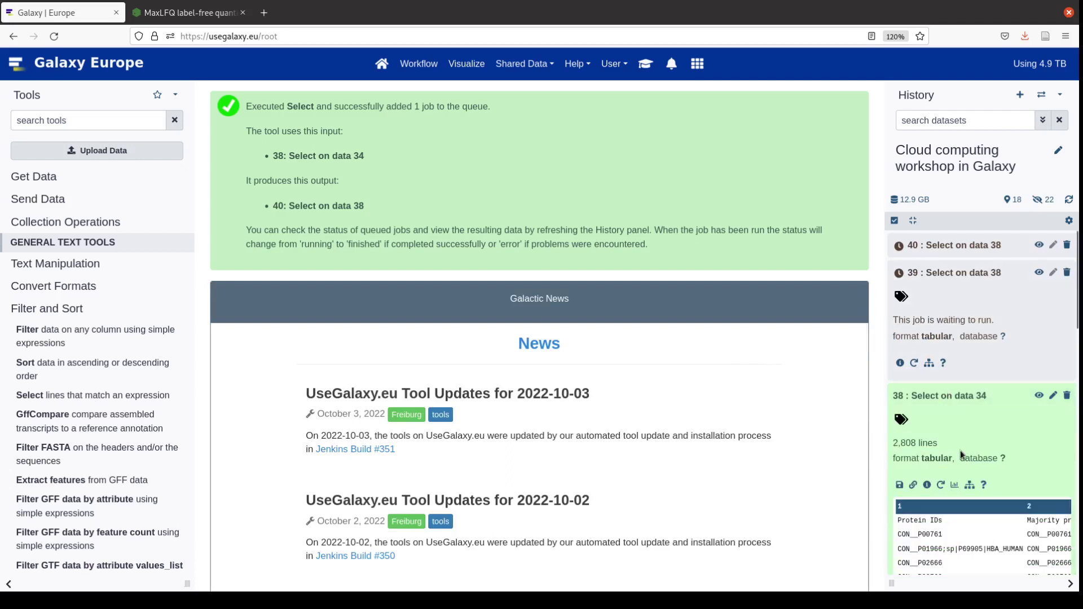
scroll(959, 450, down, 2)
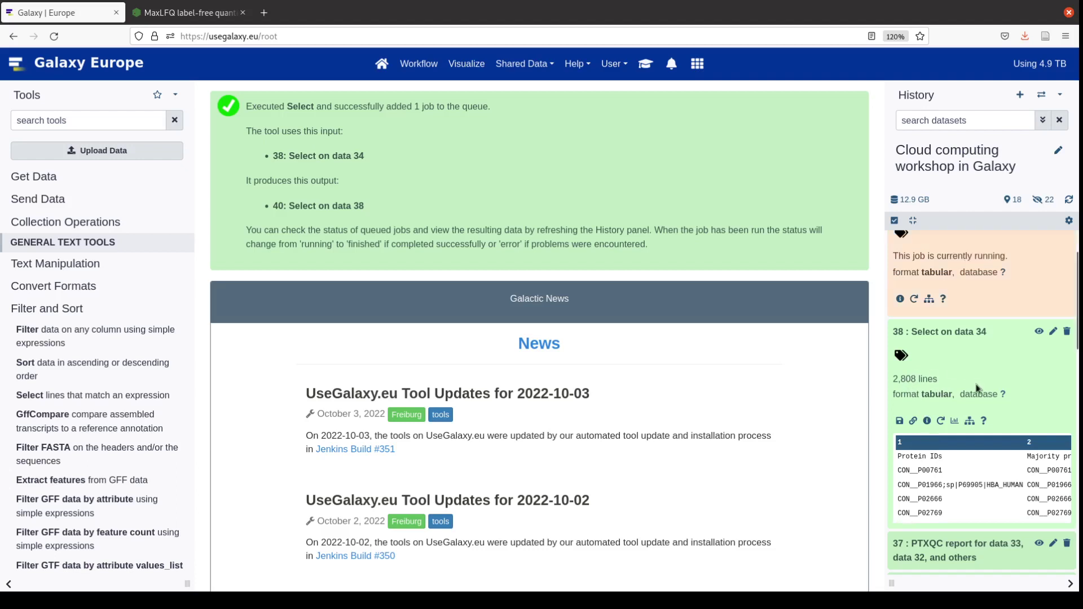
scroll(974, 389, up, 2)
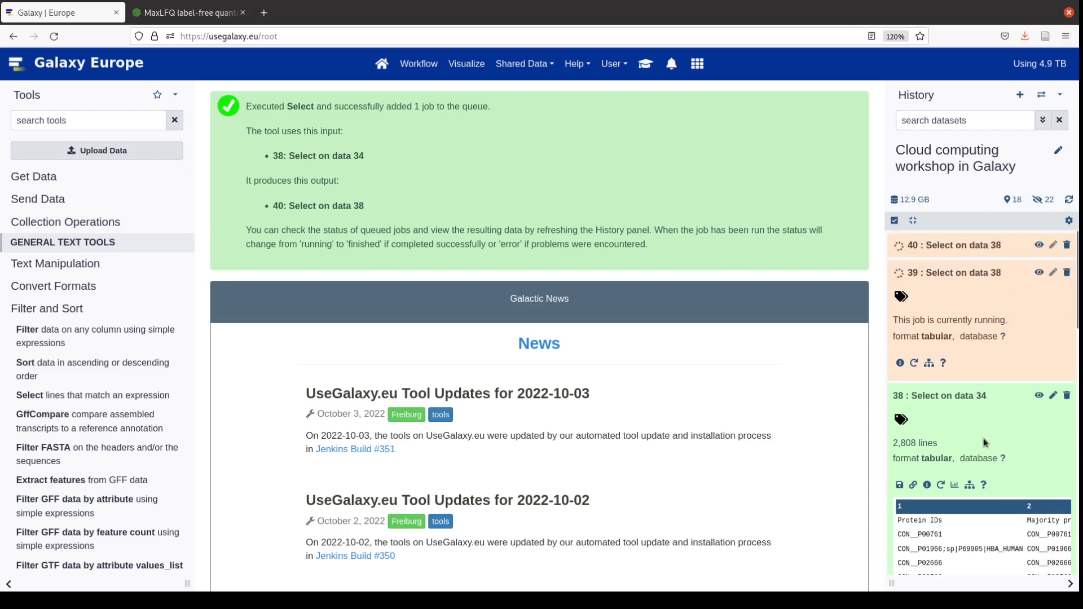
click(955, 396)
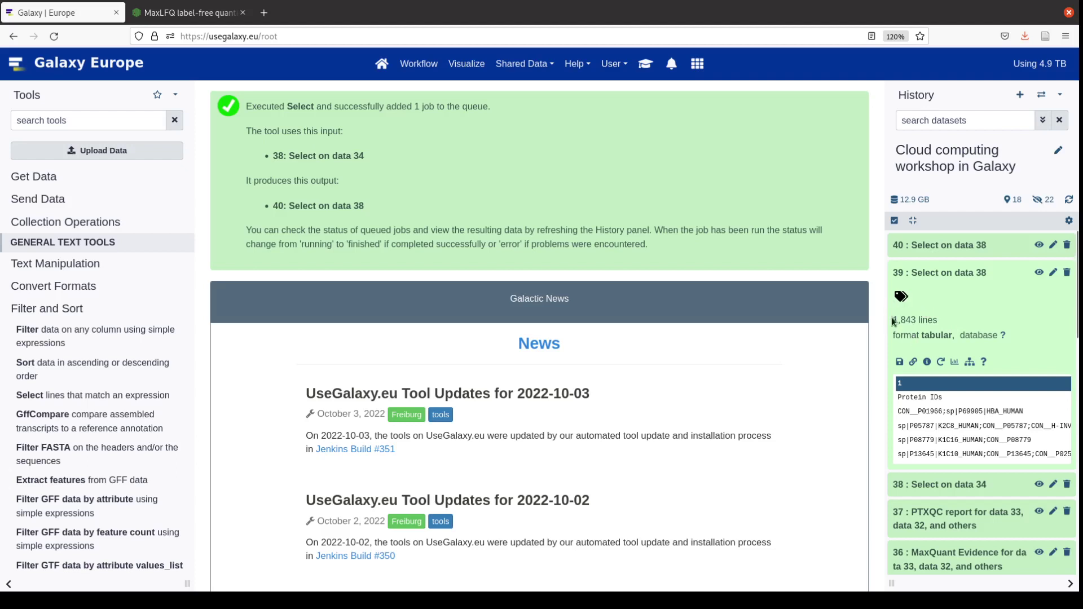
Add the tag #HUMAN to the dataset of HUMAN-matching lines, Select on data 38 (number 39)
click(902, 294)
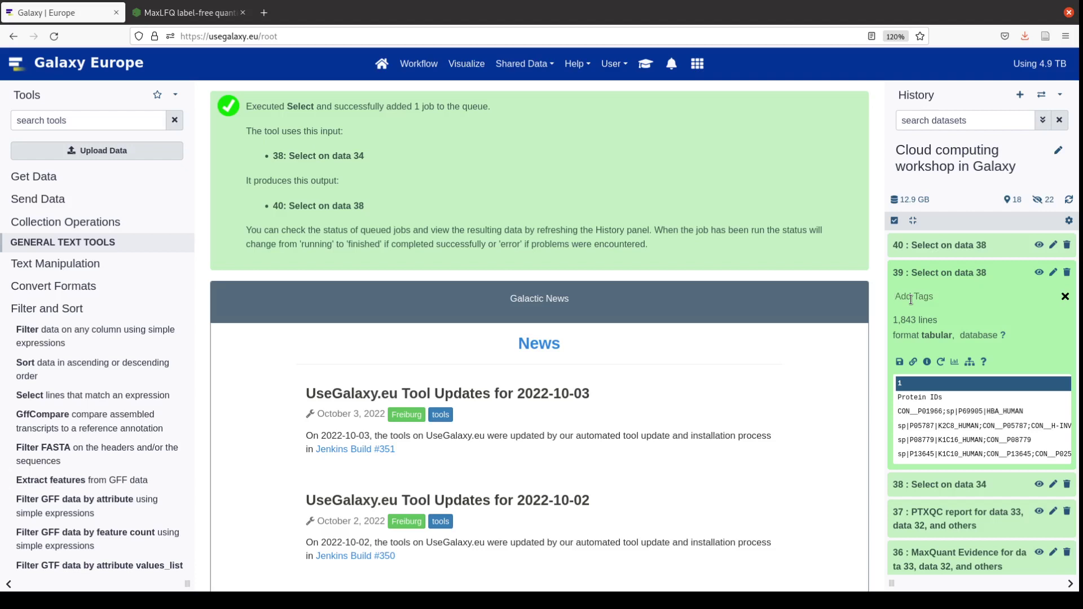
text(#HuMAN)
key(Return)
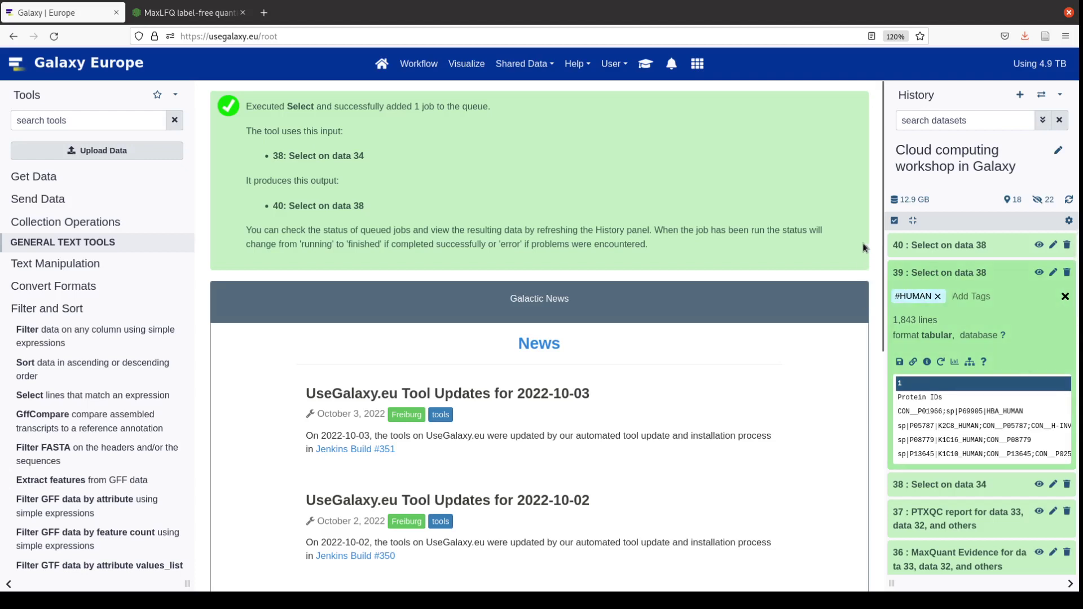
Tag the dataset of ECOLI-matching lines (number 40) with #ECOLI and collapse the details of both tagged datasets
click(938, 246)
click(902, 270)
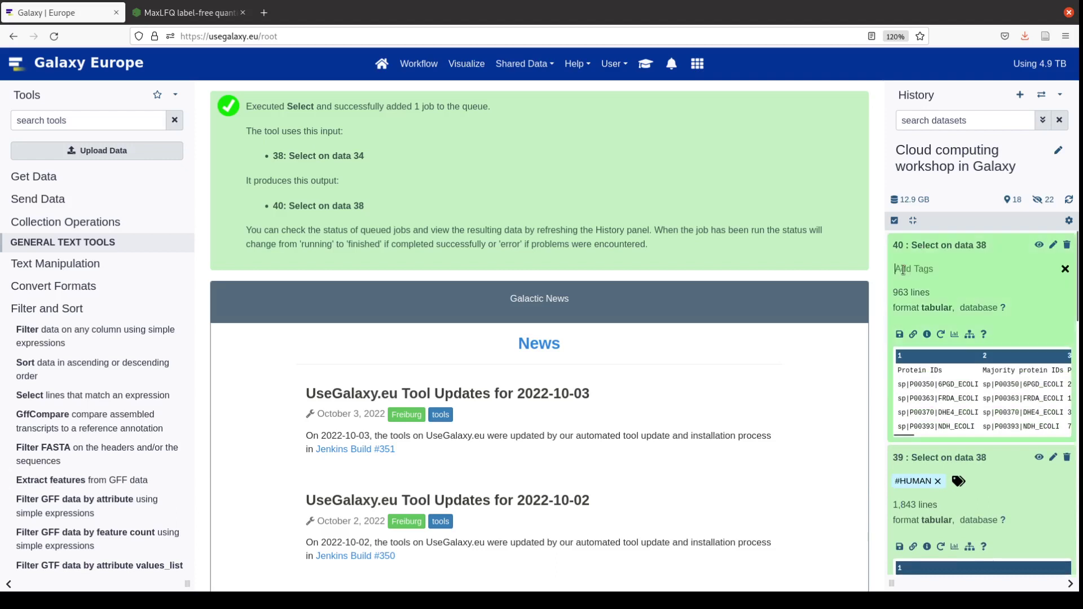
text(#E)
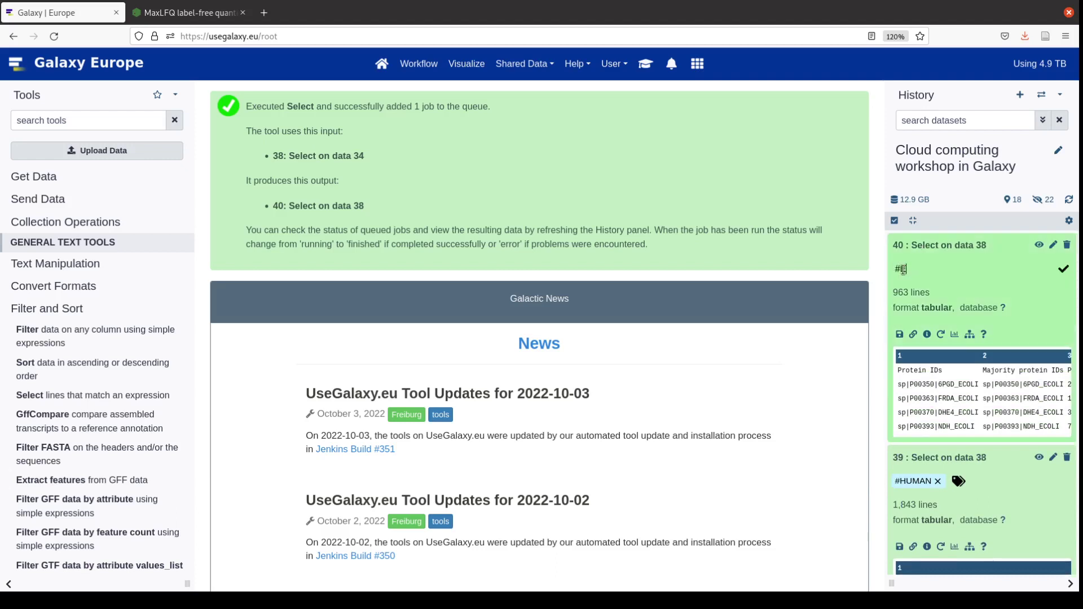
text(COLI)
key(Return)
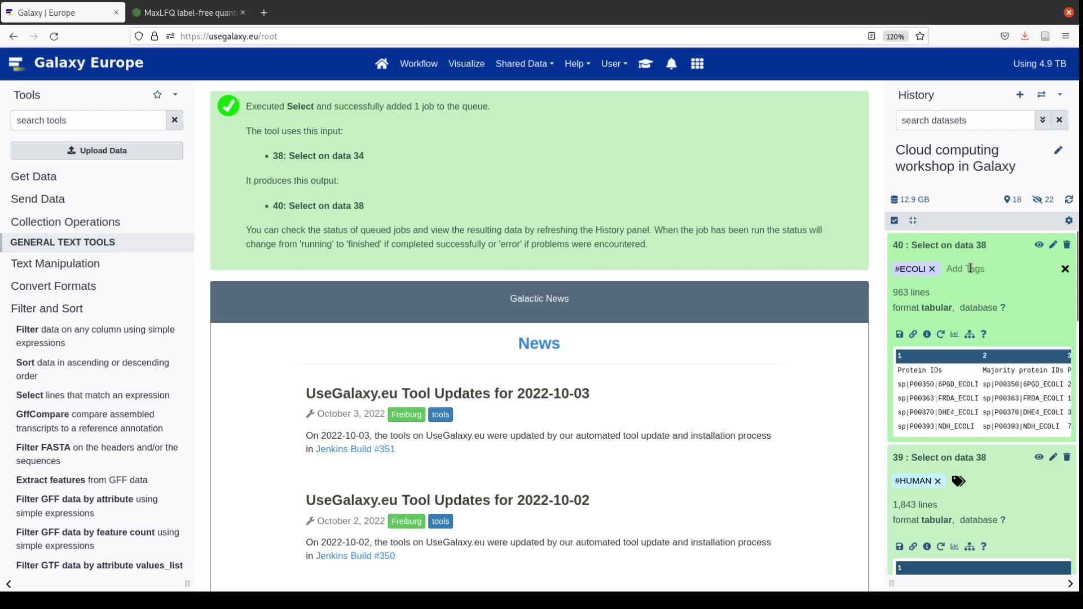
click(951, 248)
click(946, 293)
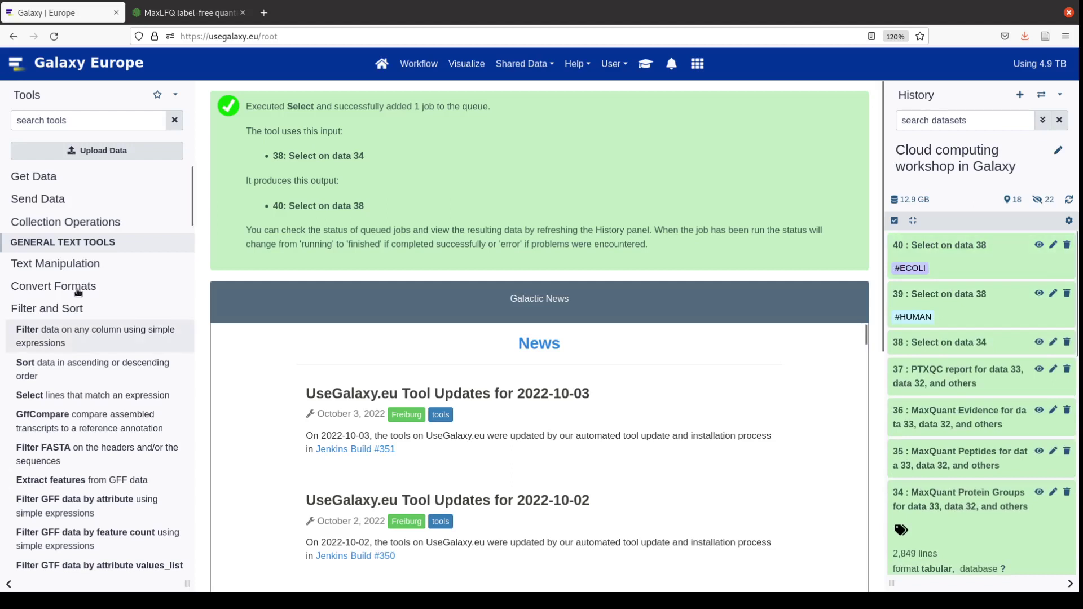
Cut columns c2,c44,c45 from both tagged Select datasets, 39 (#HUMAN) and 40 (#ECOLI), in one batch run
click(64, 273)
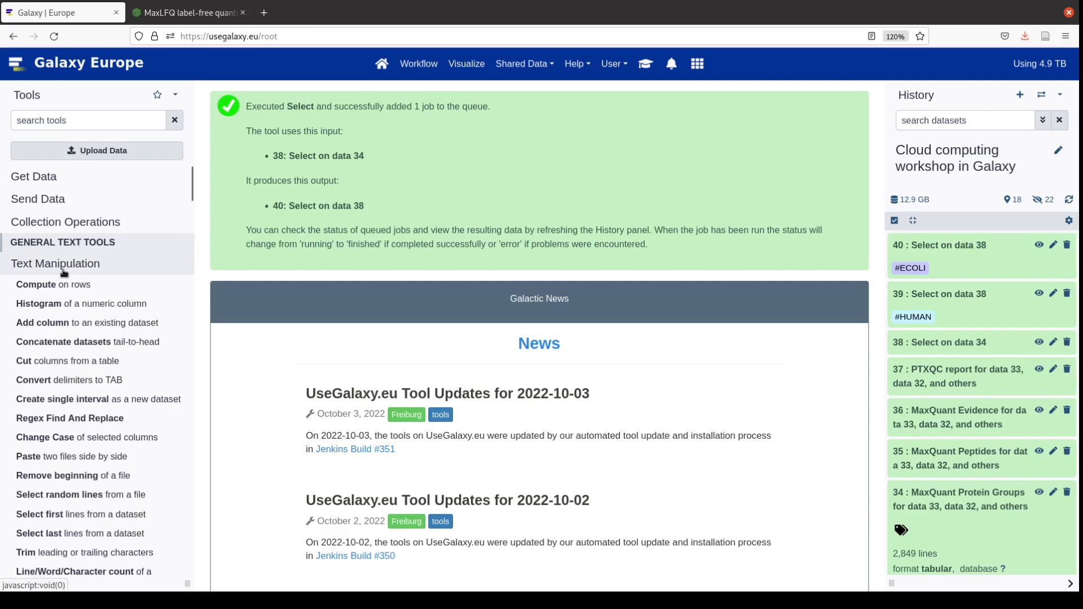
click(63, 361)
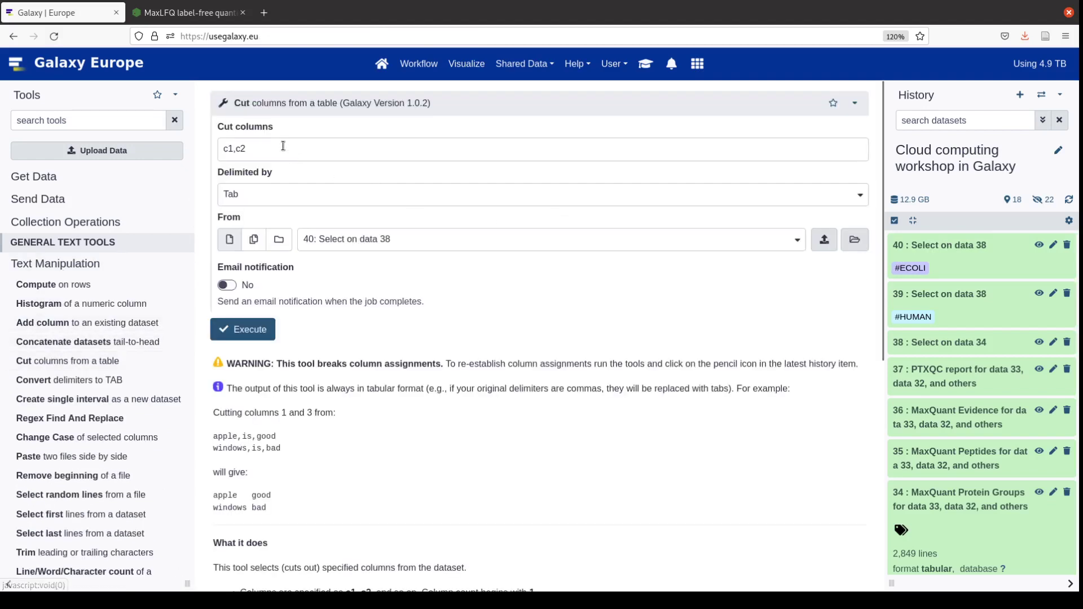
drag(284, 148, 214, 151)
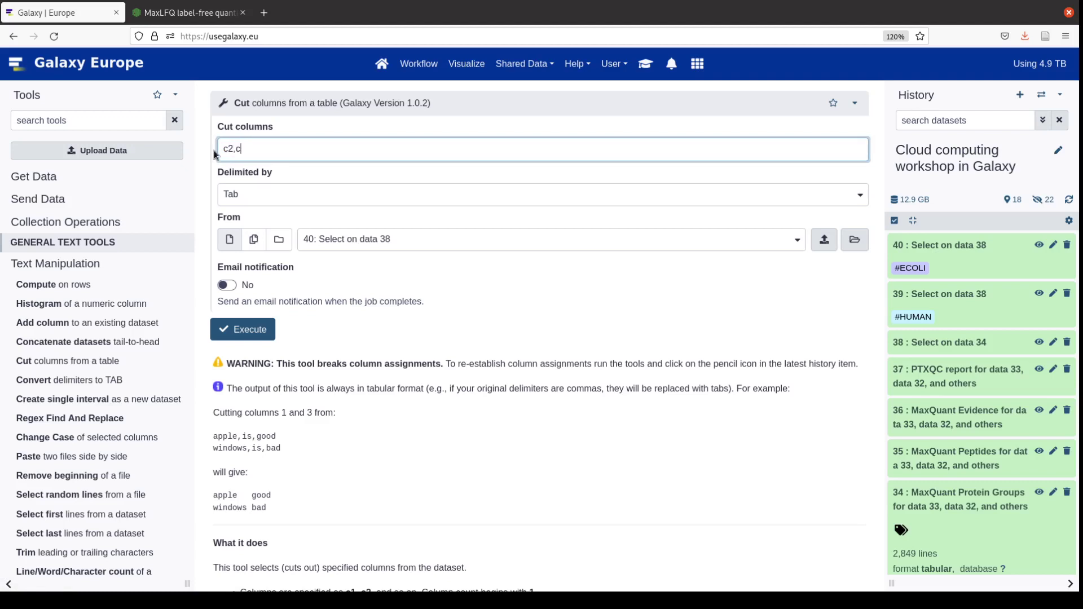
text(44,c45)
click(254, 240)
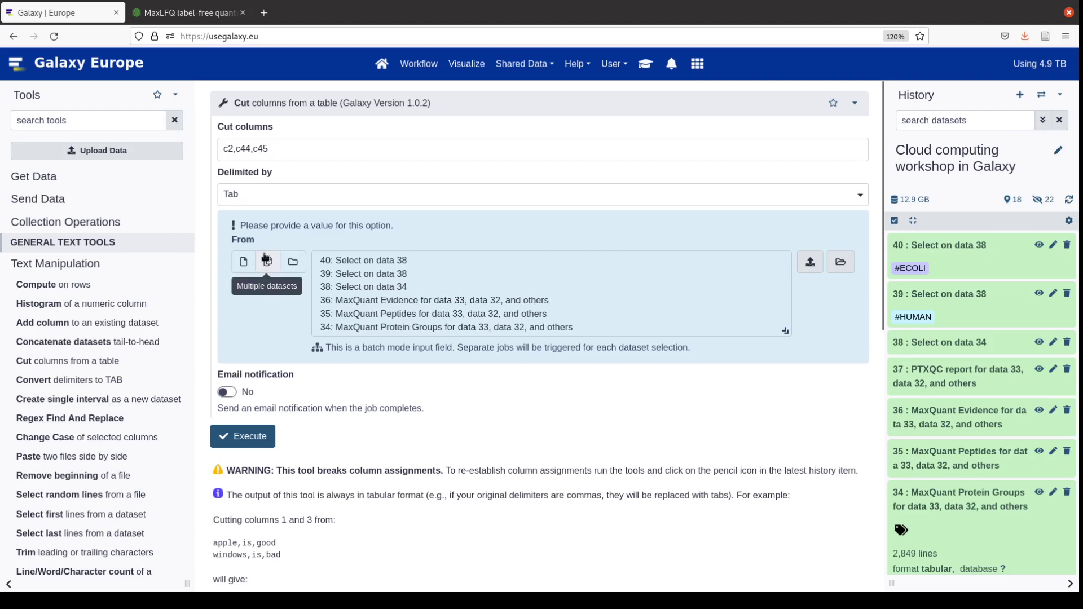
click(369, 261)
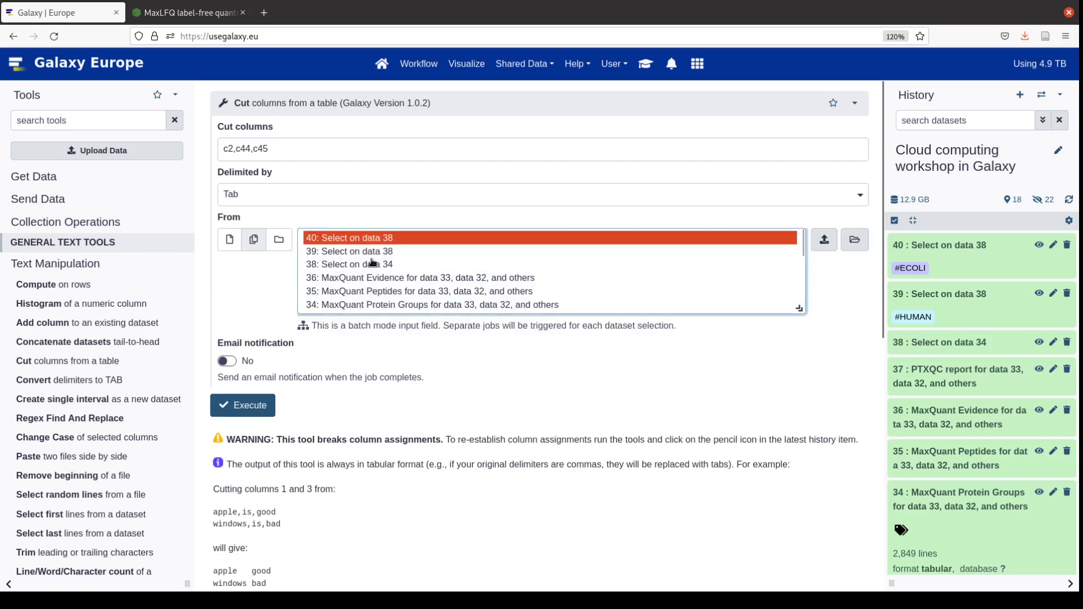
ctrl+click(359, 251)
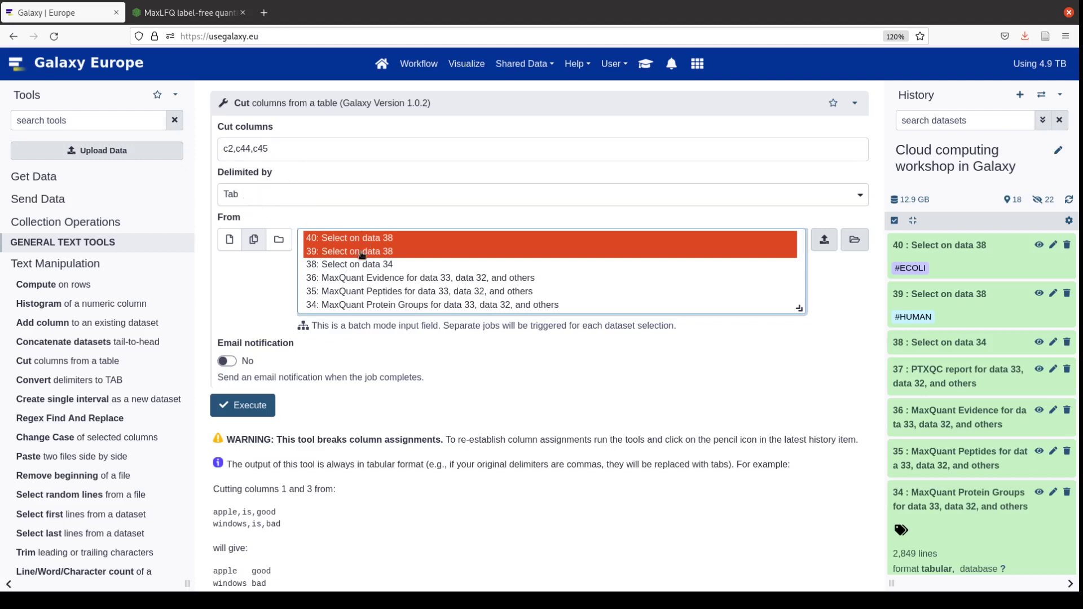
click(242, 402)
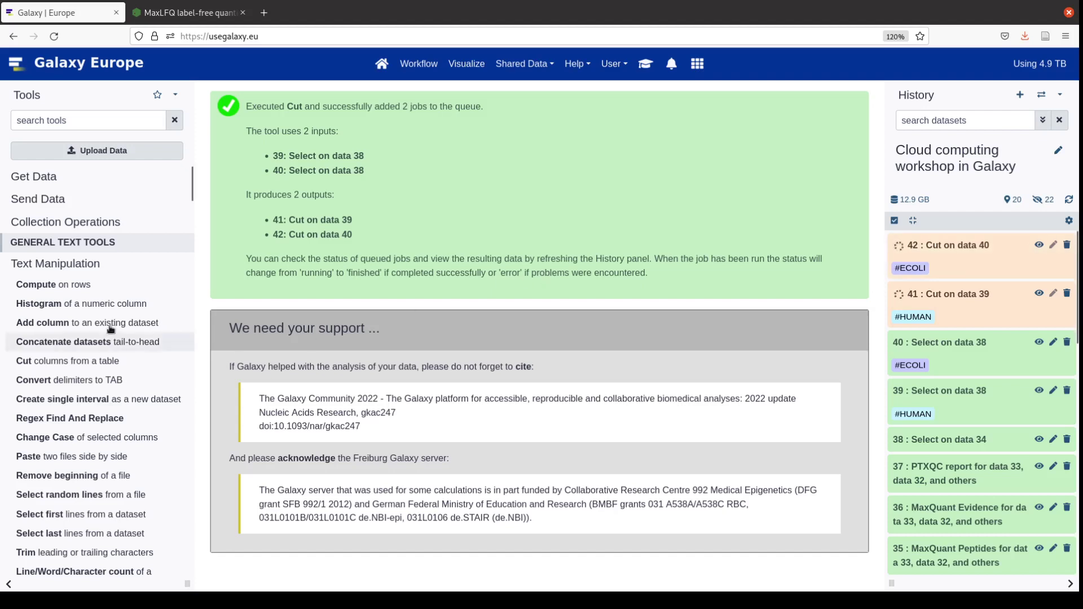
View the cut #HUMAN dataset (number 41) and examine its protein ID and LFQ intensity columns
click(57, 289)
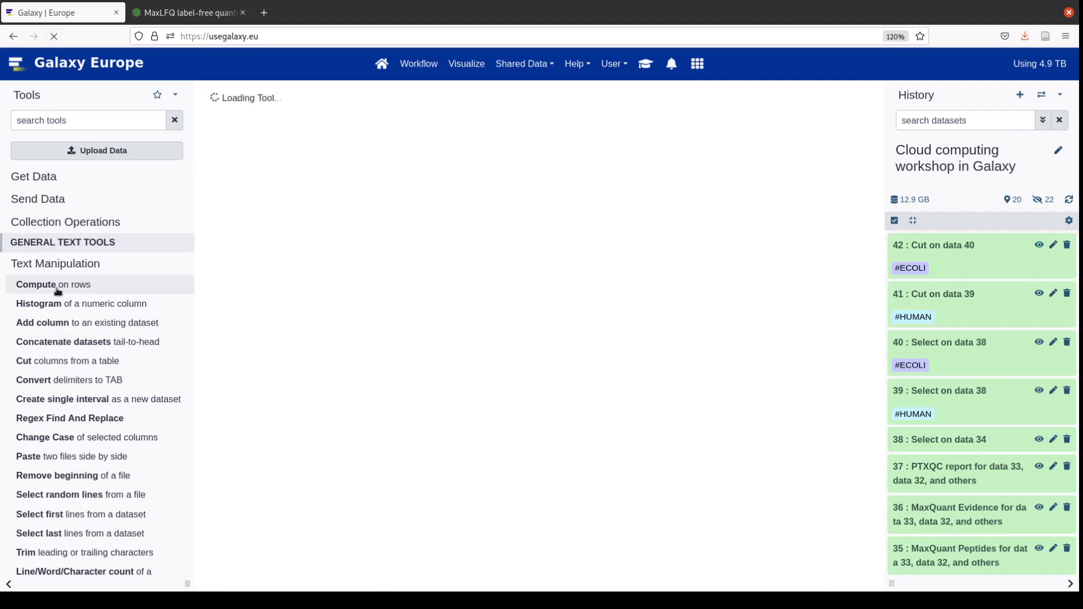
click(1038, 293)
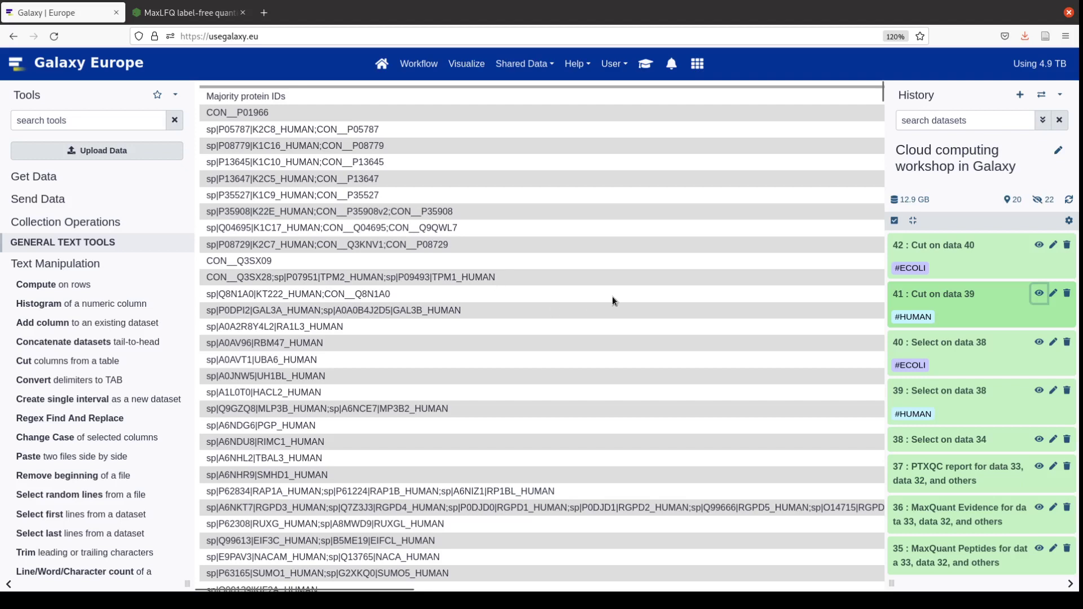
scroll(612, 296, right, 10)
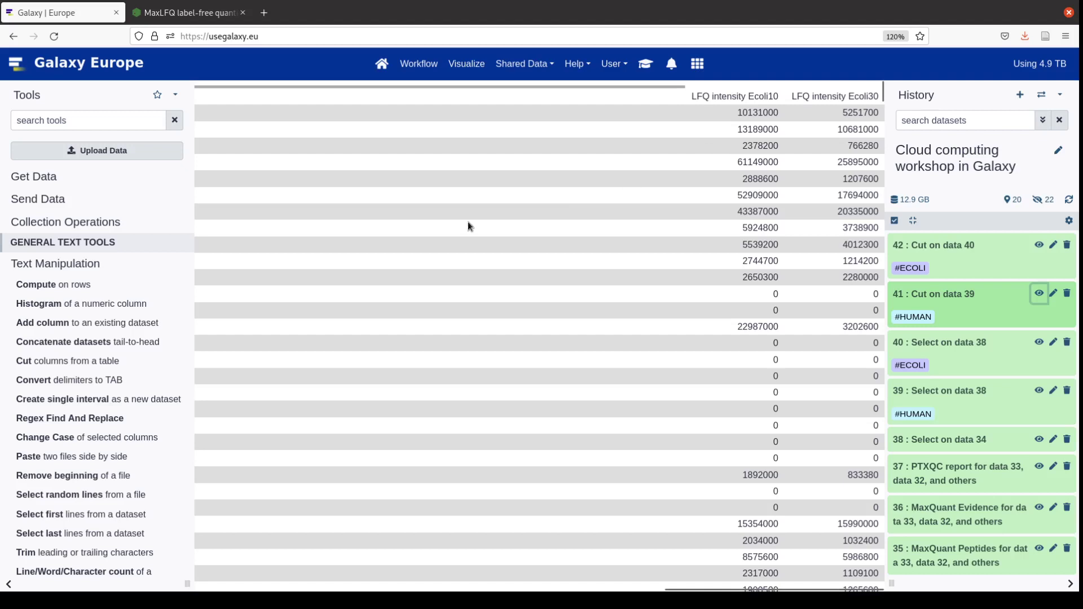
Set up Compute on rows for dataset 41, Cut on data 39, with a header line and one inserted expression
click(64, 287)
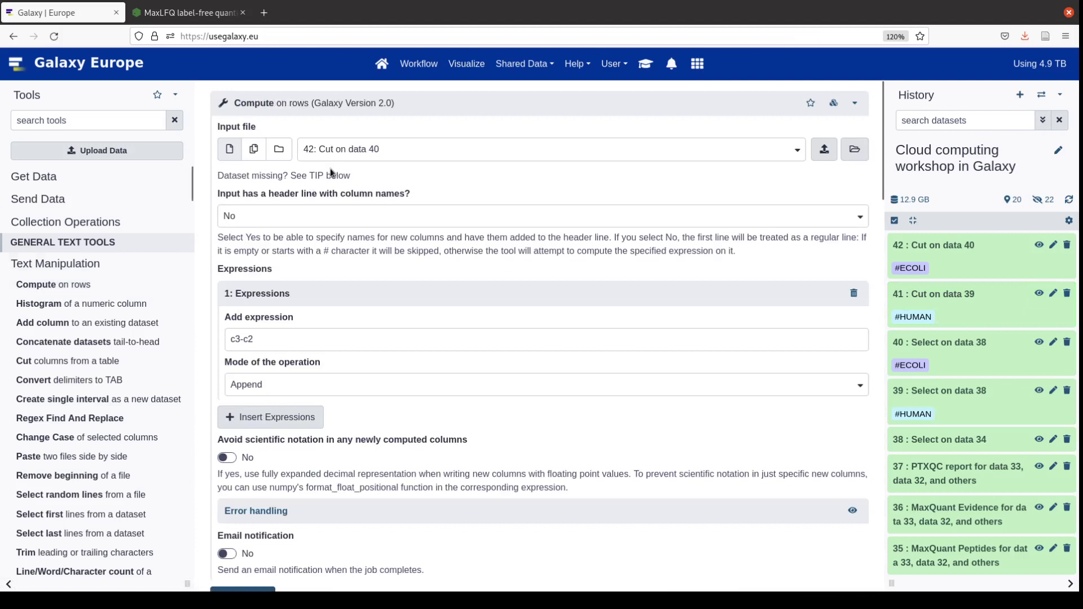
click(359, 151)
click(355, 232)
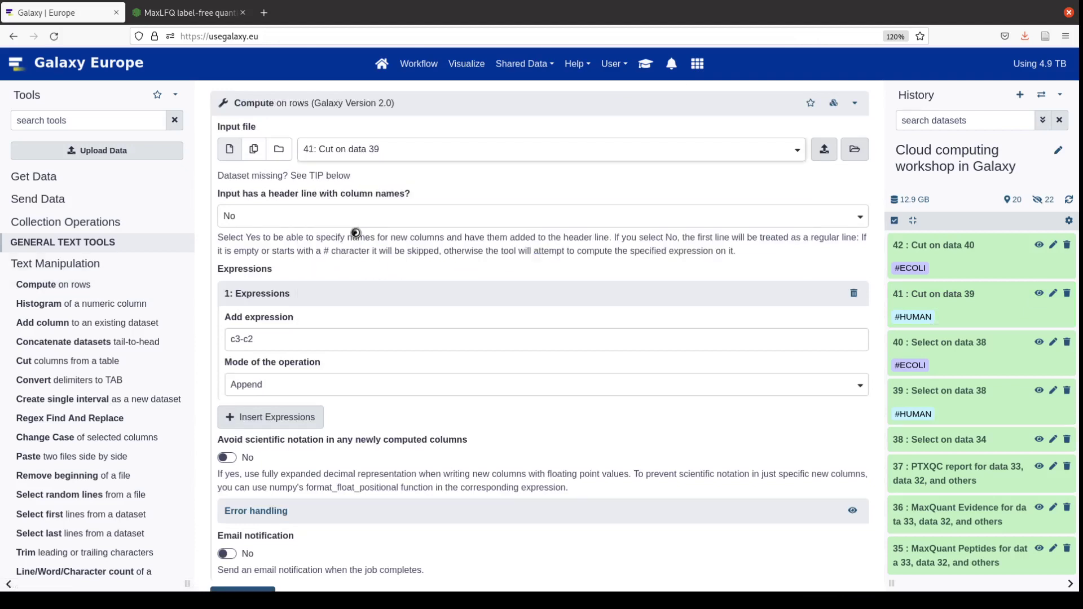
click(282, 215)
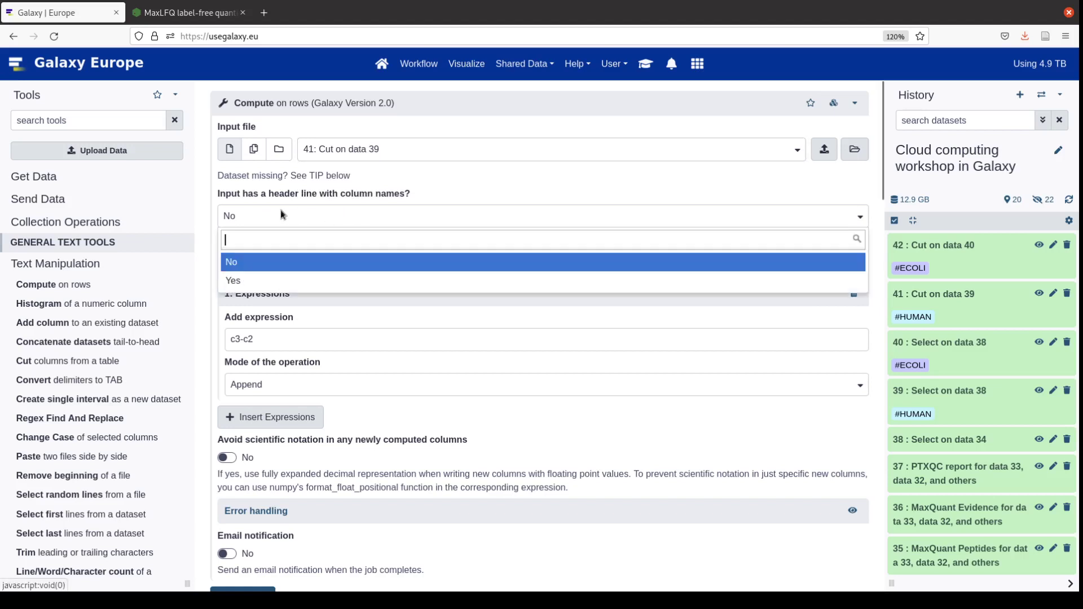
click(266, 280)
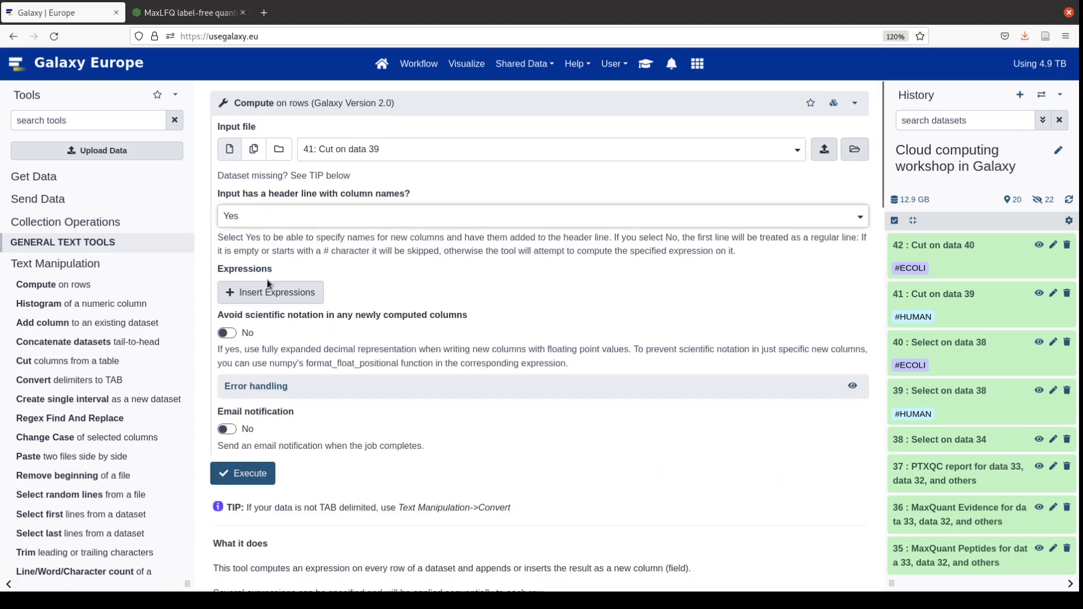
click(291, 292)
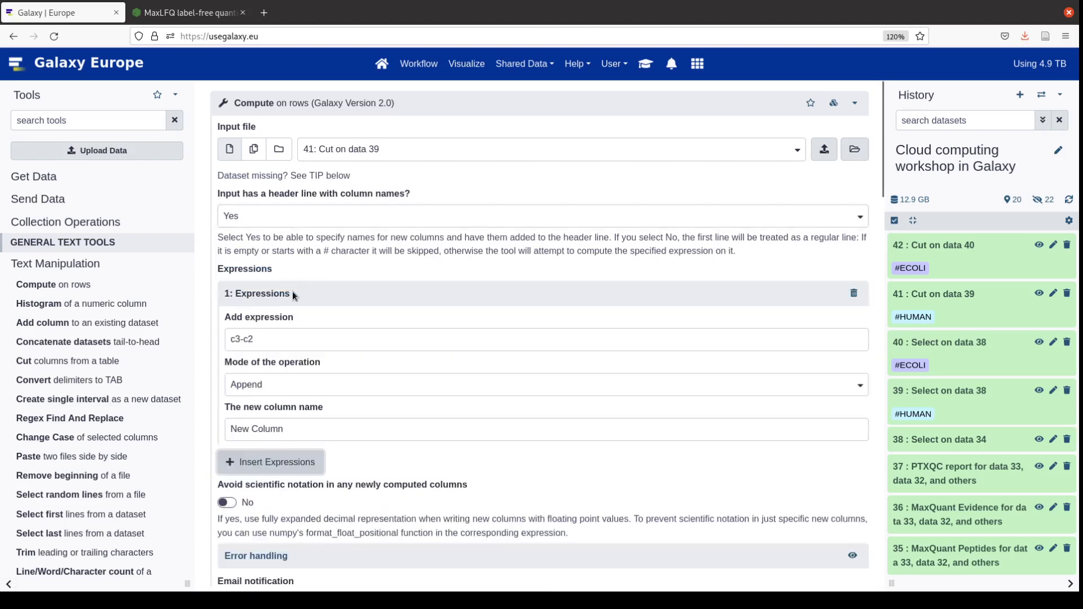
Set the expression to log(c3/c2,2) and name the new column log2FC_HUMAN
drag(296, 340, 199, 336)
text(log()
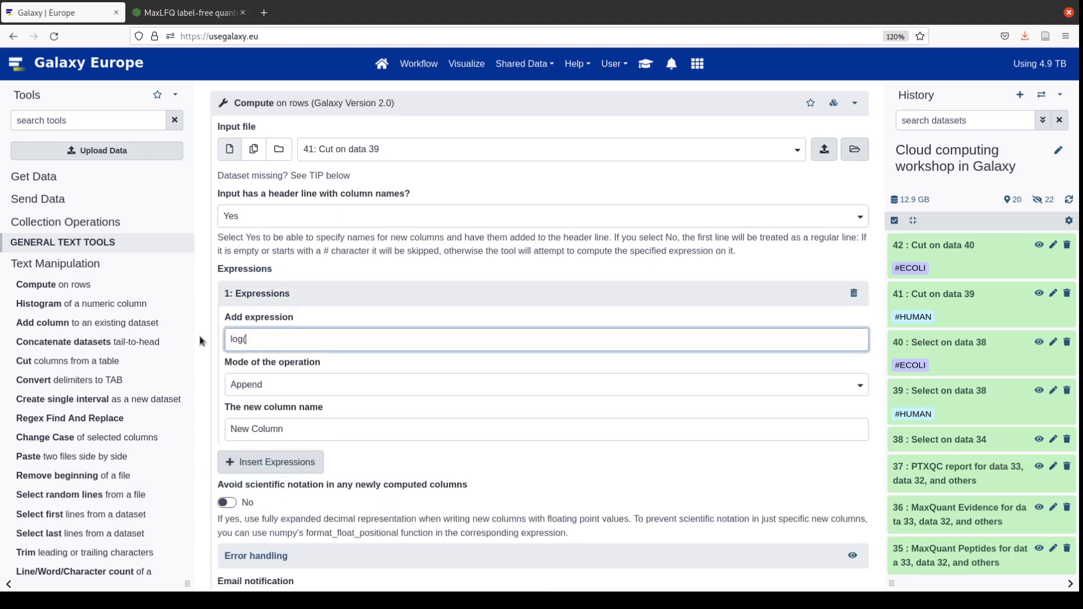
text(c3/c2,2))
key(Tab)
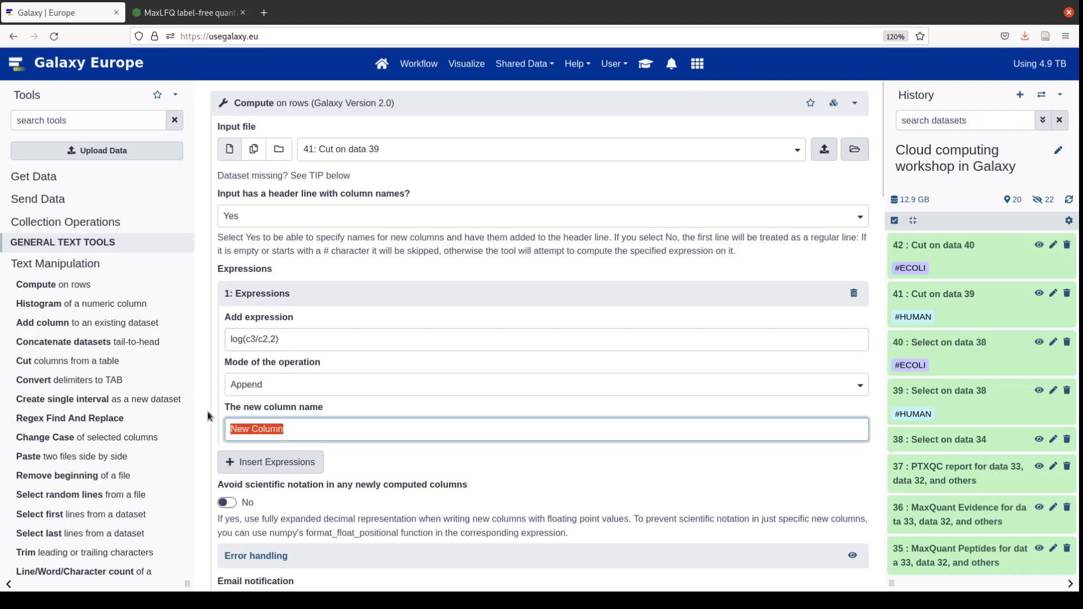
text(log2)
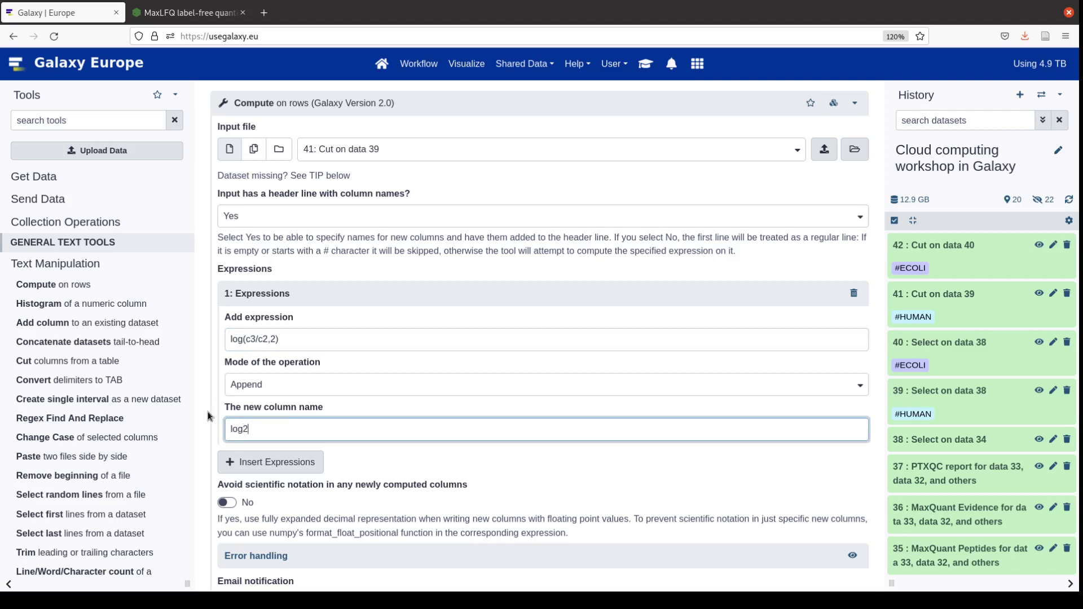
text(FC_HUMAN)
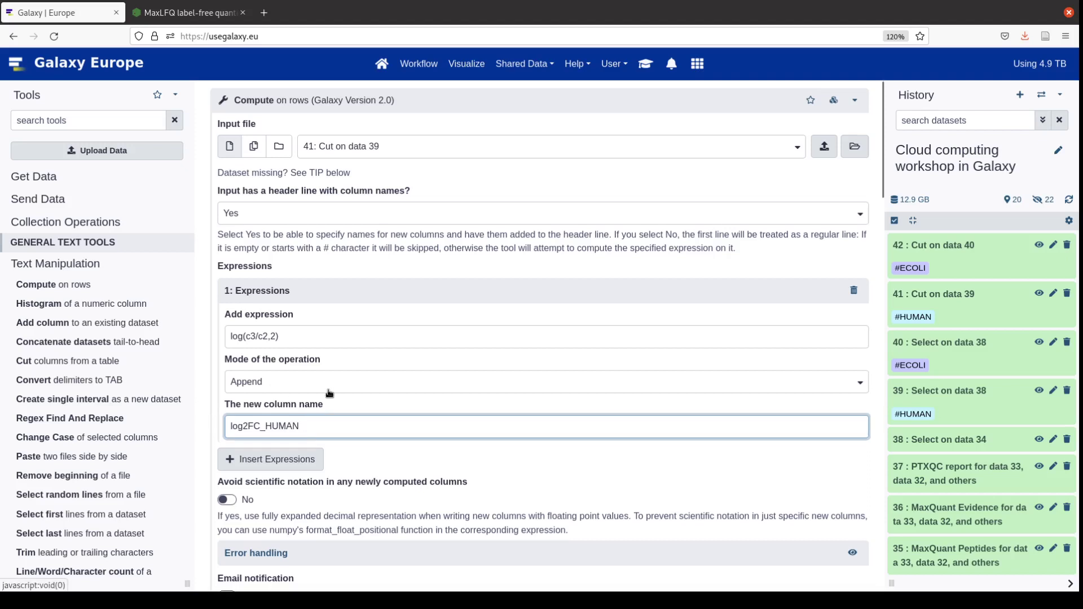
Set the error handling to skip rows whose expression cannot be computed, and run Compute on the #HUMAN dataset
scroll(328, 390, down, 2)
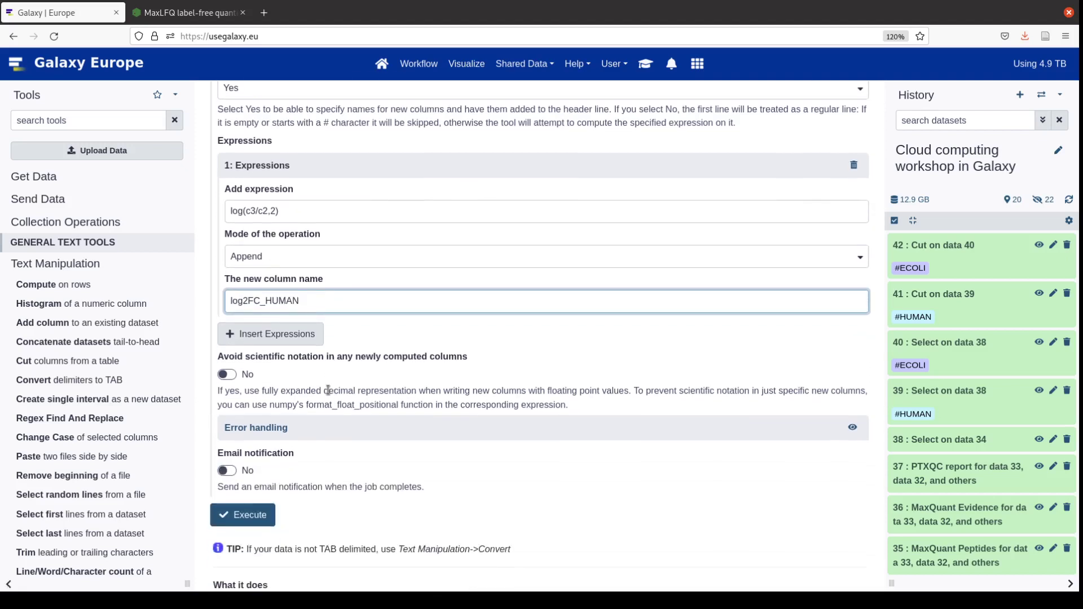
click(265, 428)
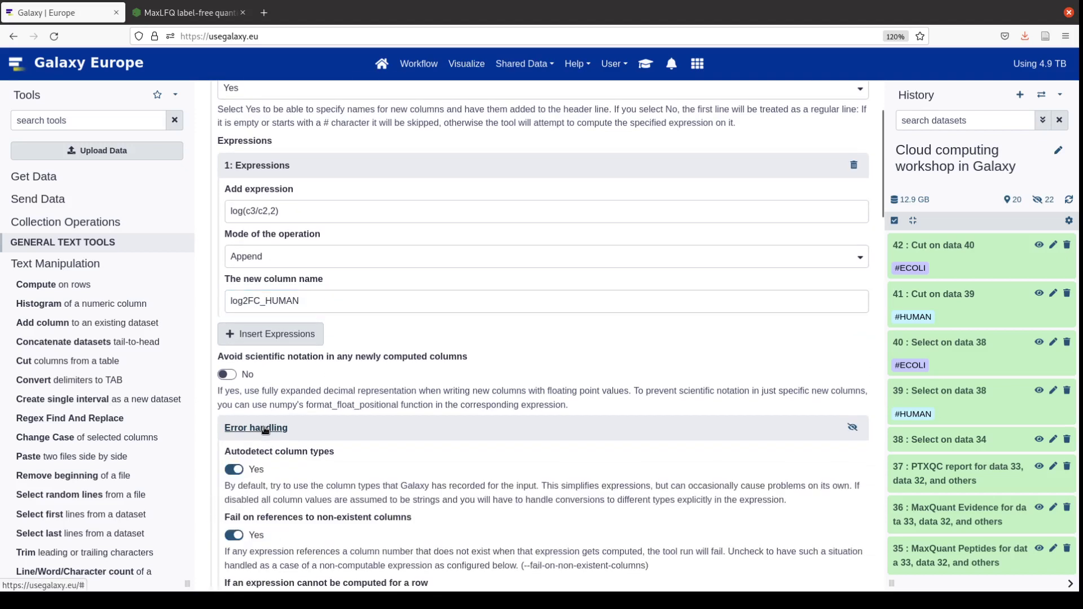
scroll(265, 429, down, 3)
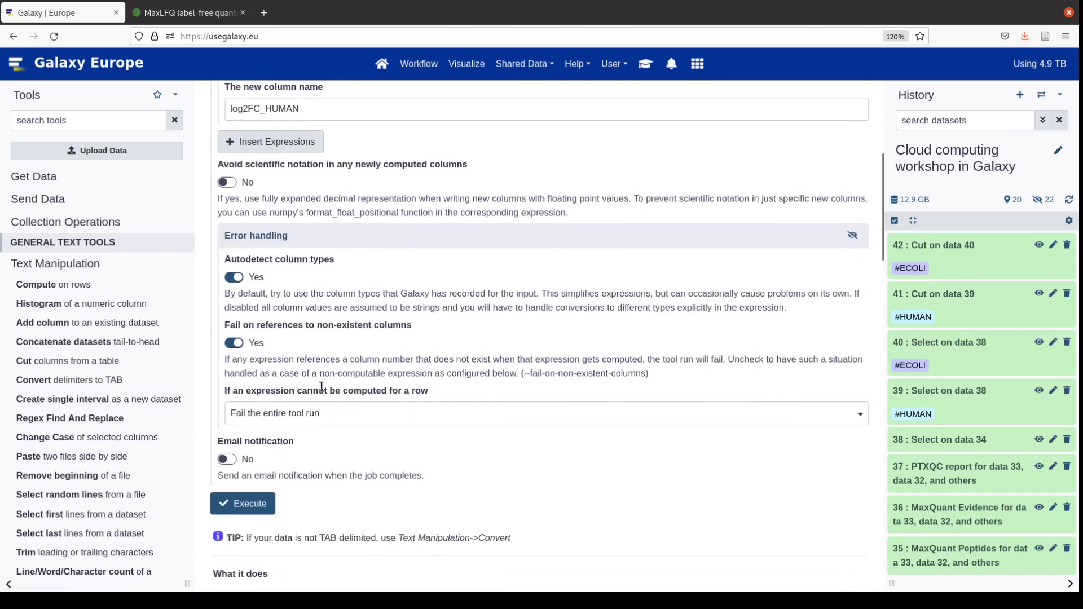
click(339, 416)
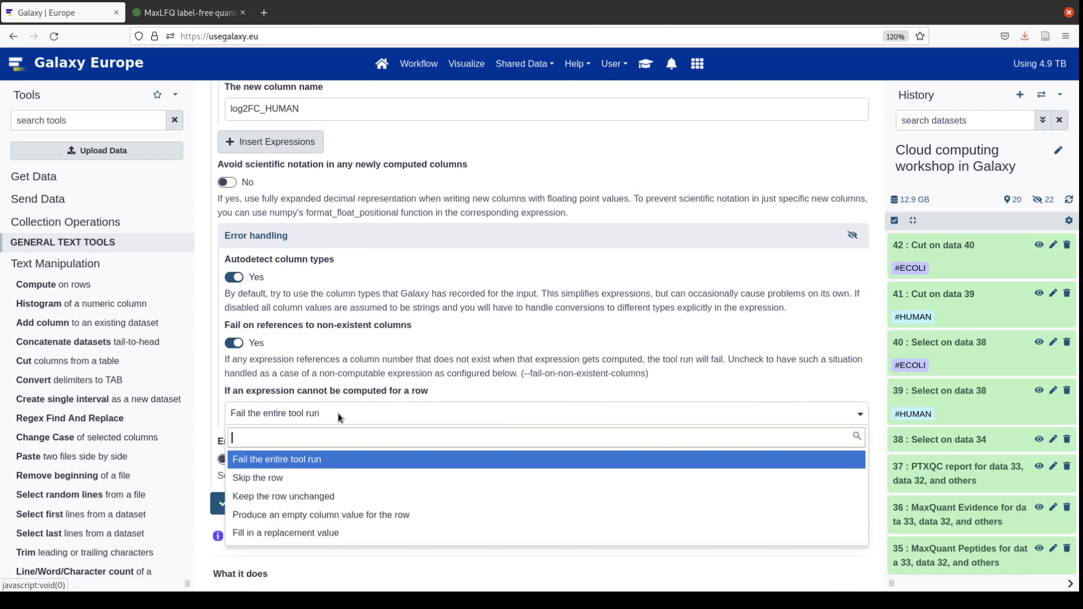
click(301, 478)
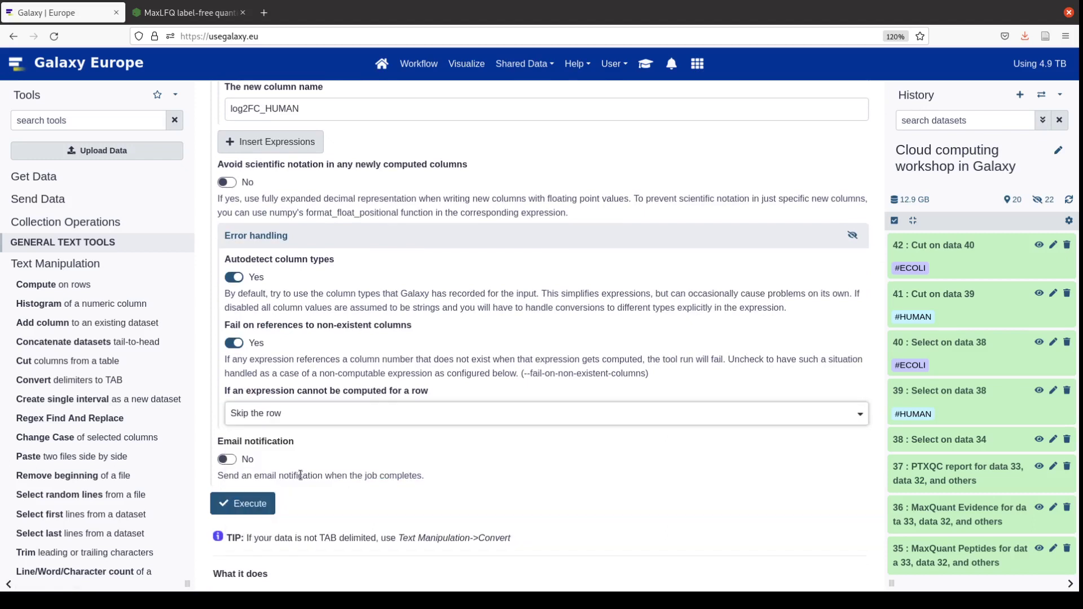
click(242, 504)
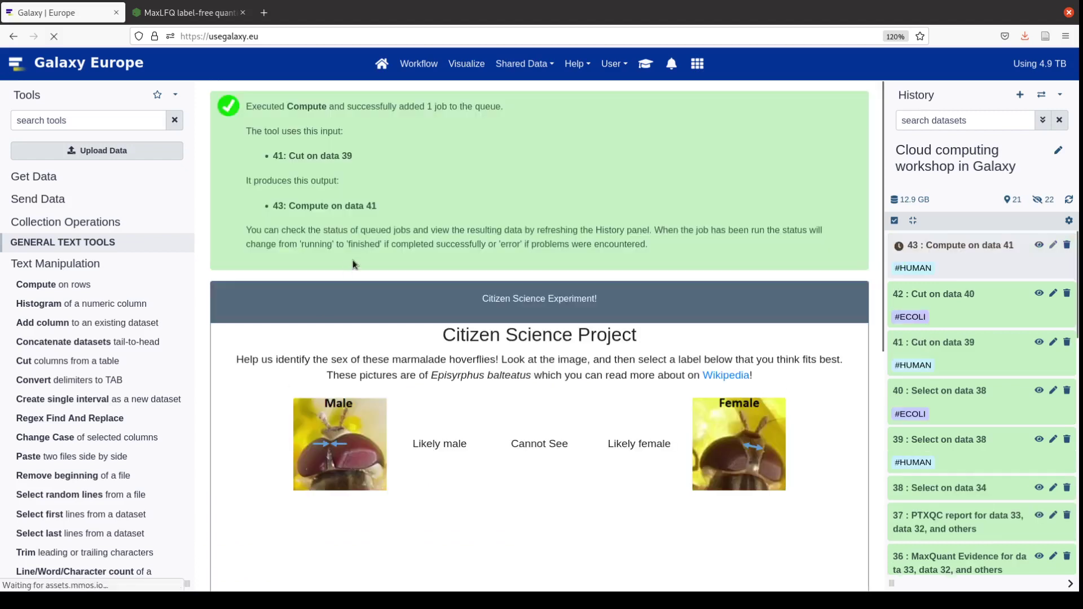
Set up a new Compute on rows job for dataset 42, Cut on data 40, with a header line and one inserted expression
click(102, 290)
click(409, 150)
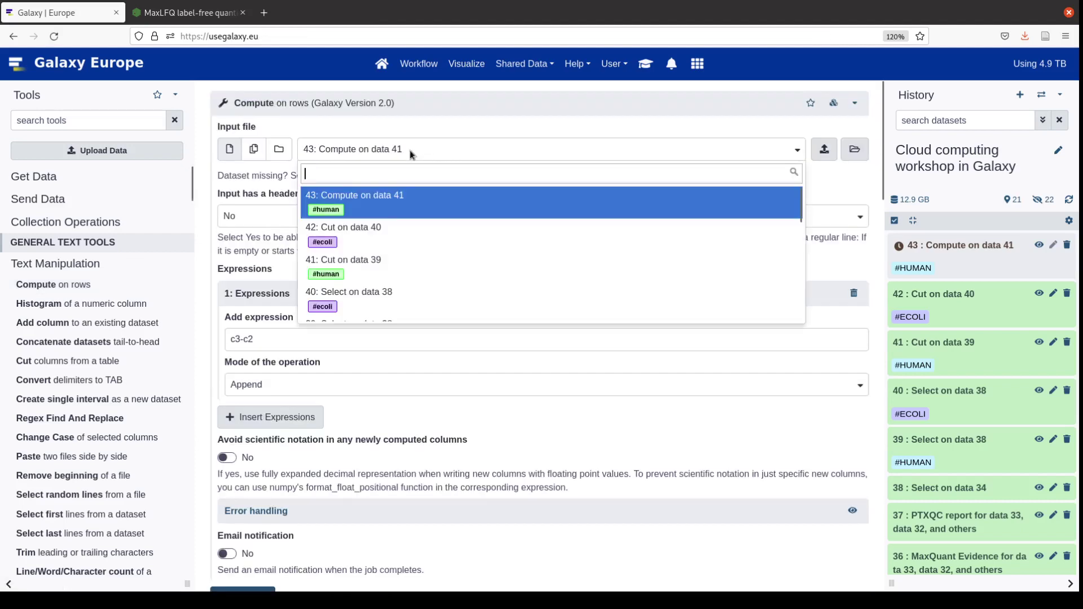
click(384, 237)
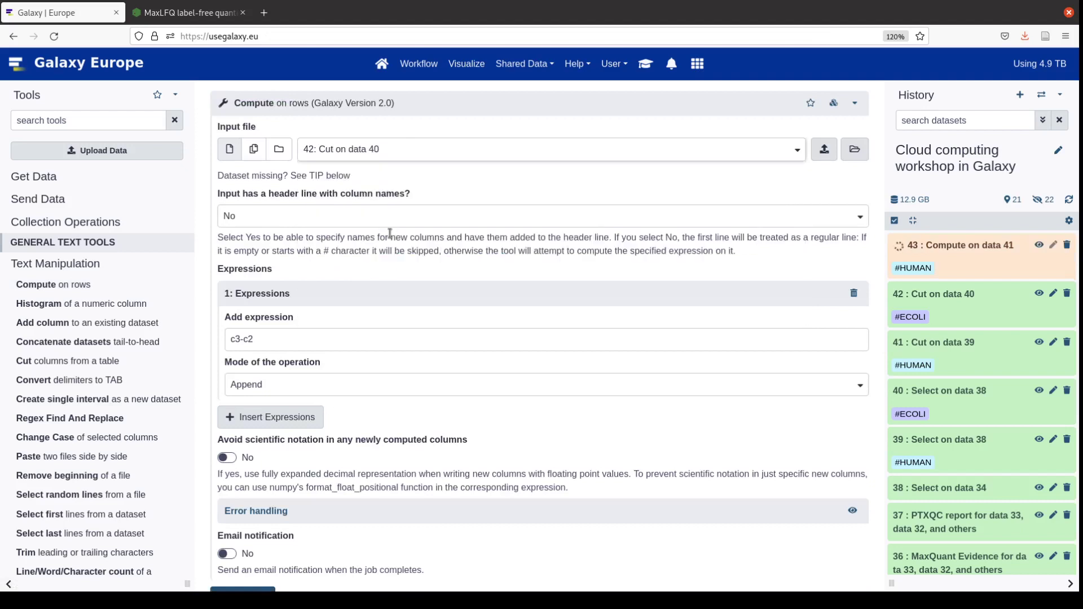
click(314, 216)
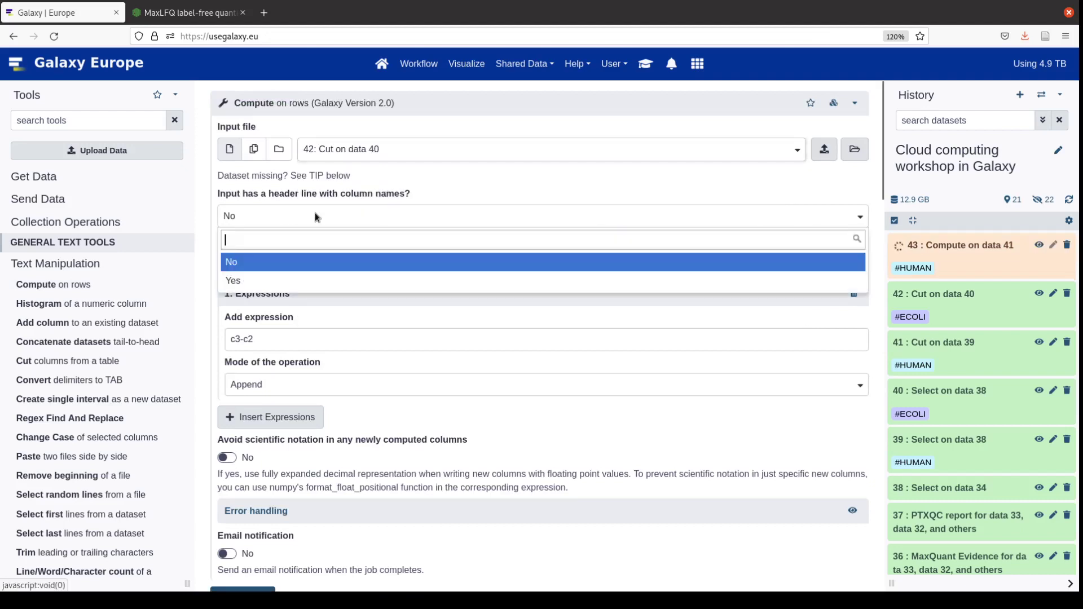
click(298, 282)
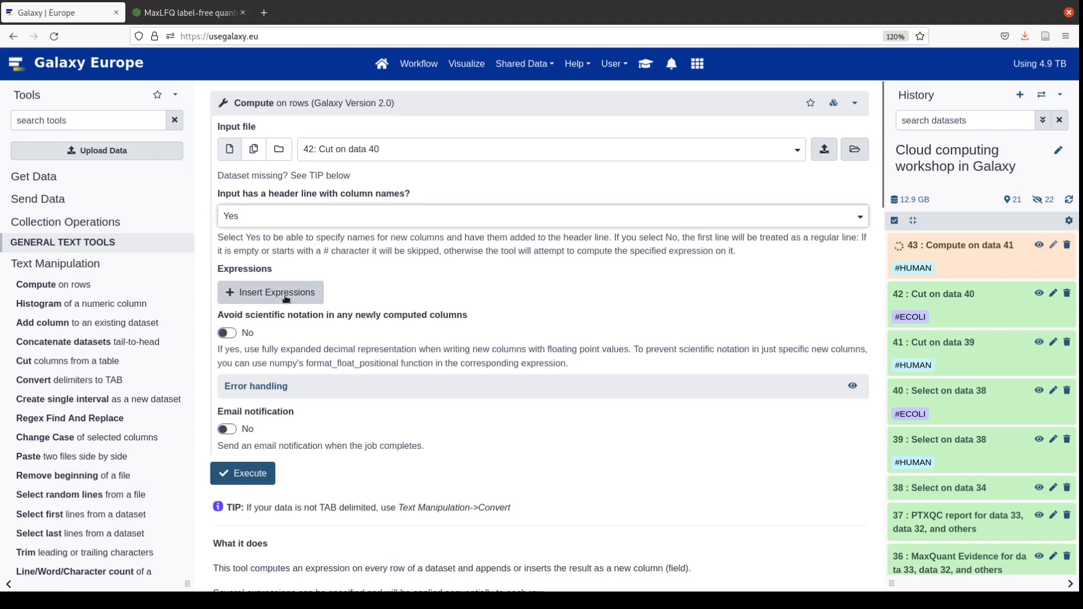
click(285, 292)
Enter log(c3/c2,2) as the expression for the #ECOLI dataset and name the new column log2FC_ECOLI
triple_click(281, 340)
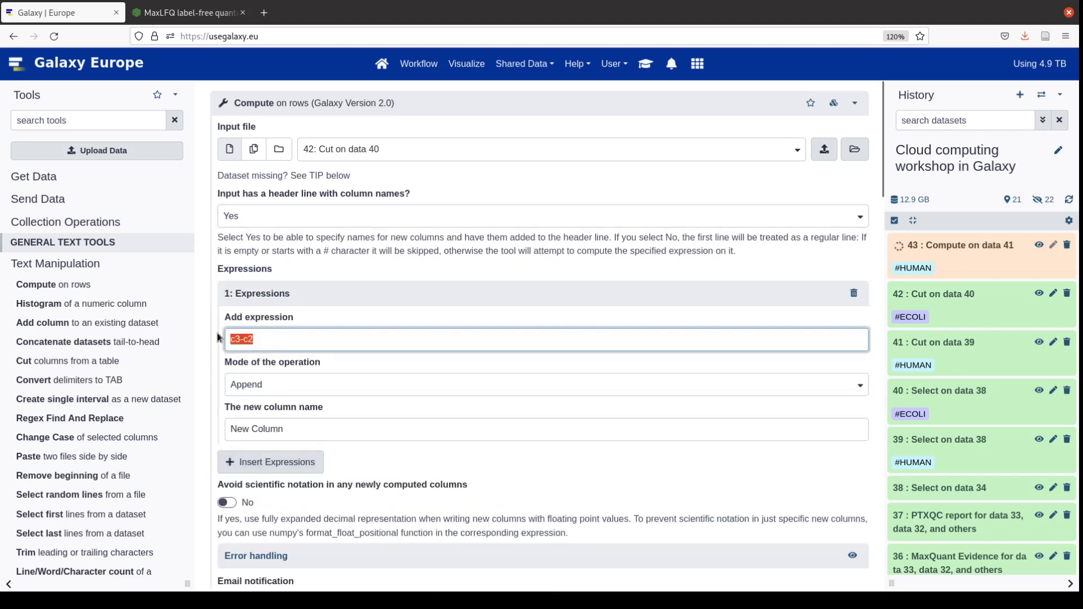
text(log(c3/c2,2))
key(Tab)
key(BackSpace)
text(log2FC_)
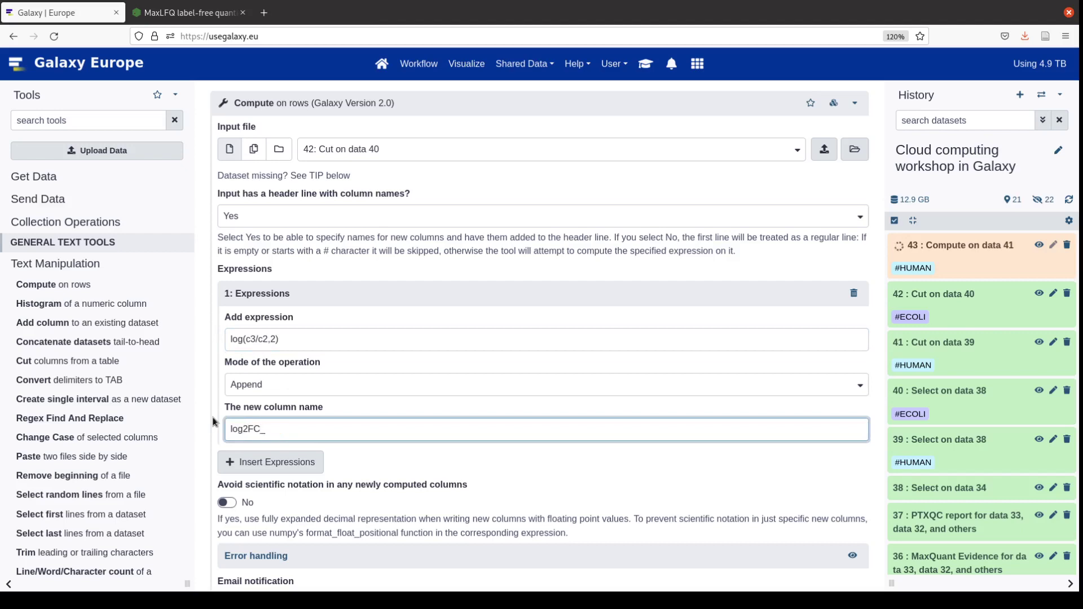
text(ECOLI)
Choose to skip rows that cannot be computed in the #ECOLI job's error handling, and run Compute
scroll(325, 471, down, 3)
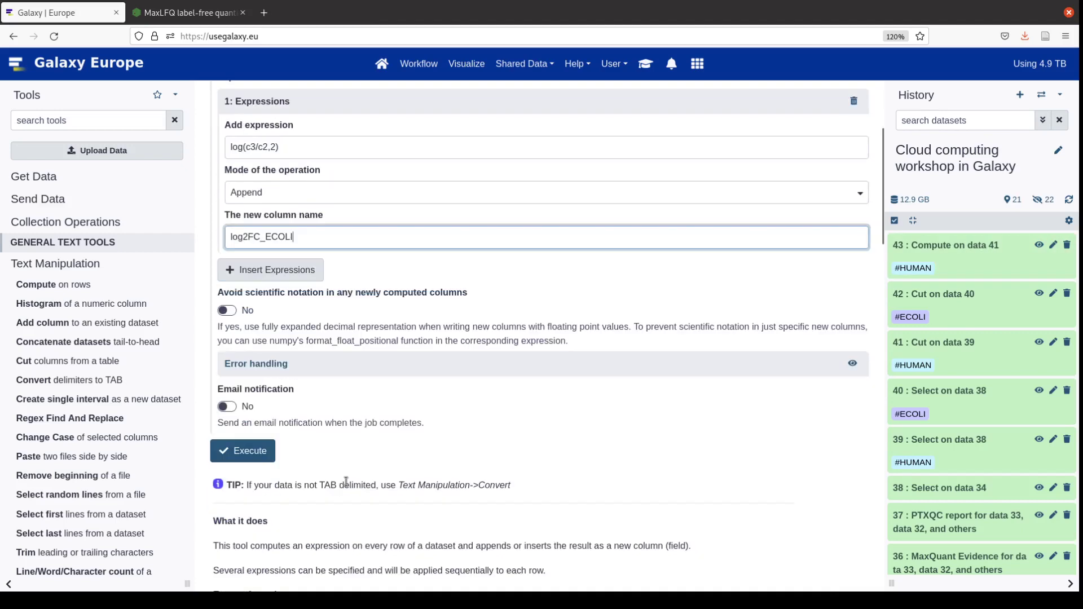
click(271, 363)
scroll(271, 364, down, 3)
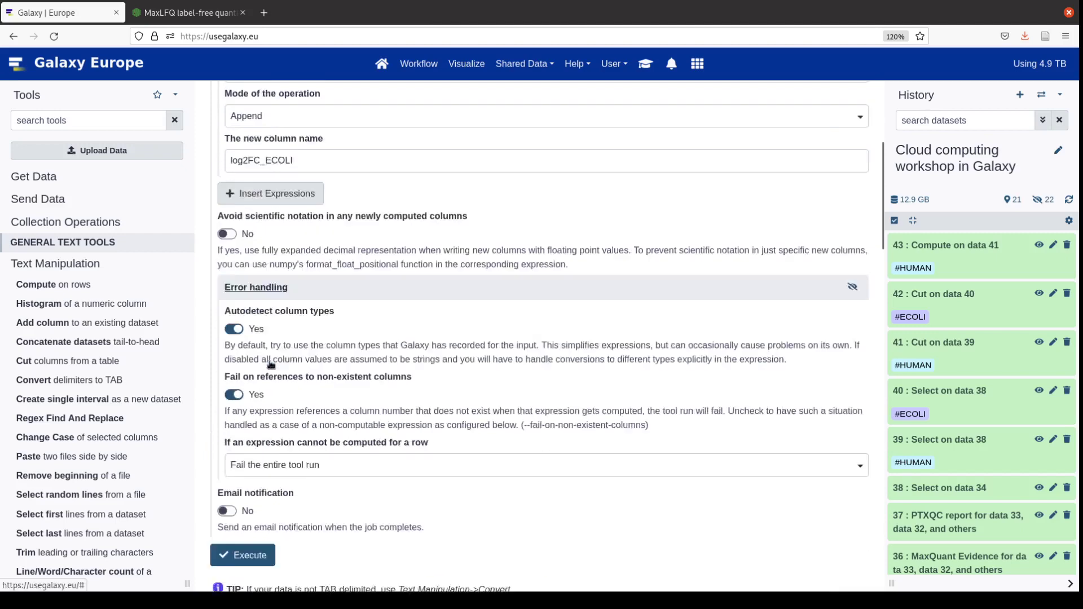
click(290, 349)
click(289, 417)
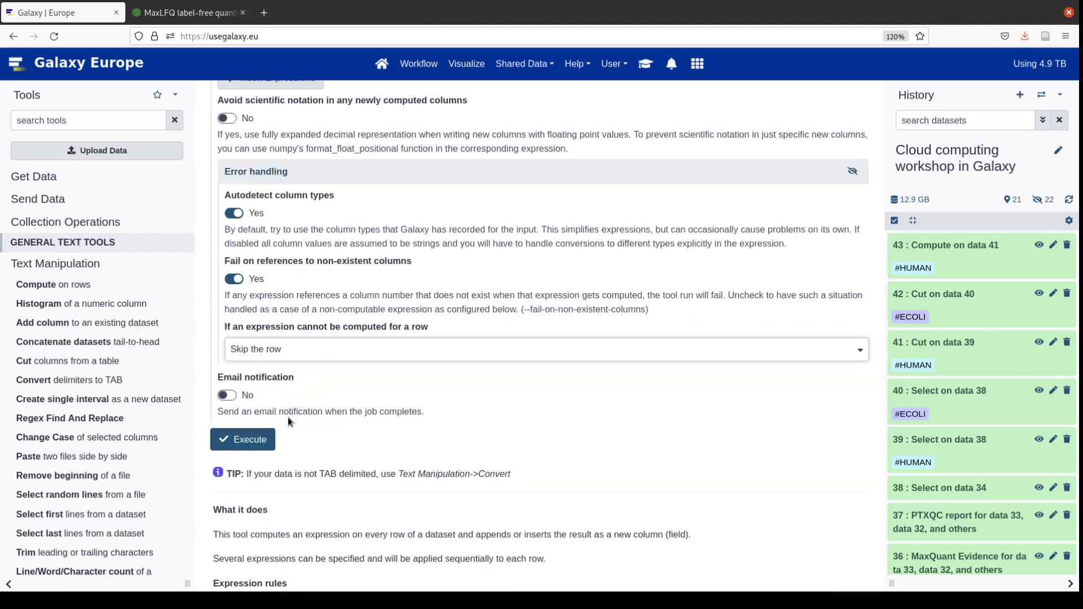
click(245, 443)
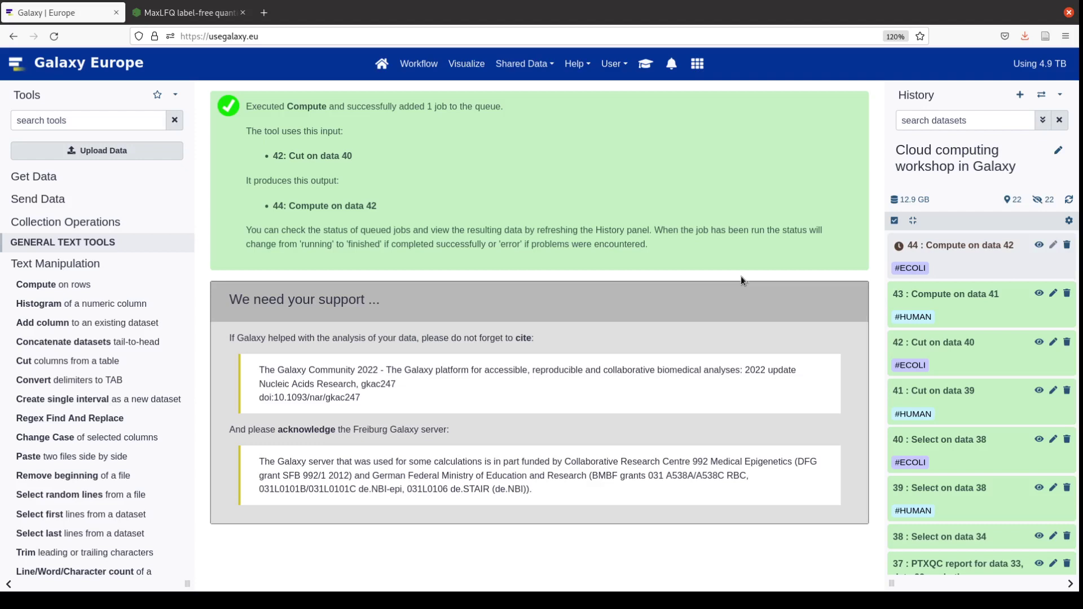
Inspect the computed #HUMAN dataset and cut column c4 from both datasets 43 and 44 in one batch run
click(1039, 294)
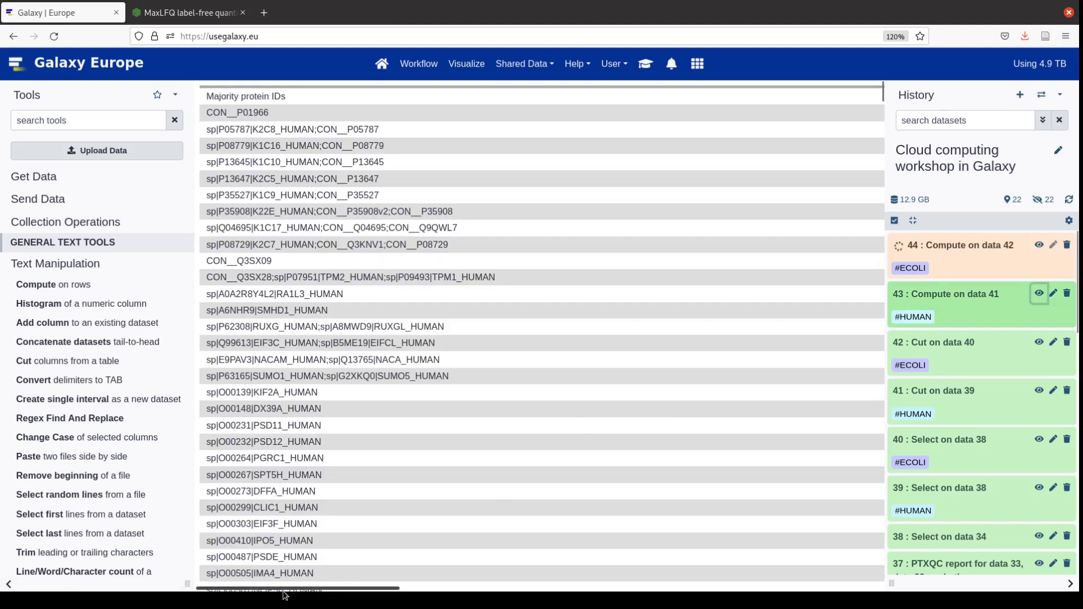
drag(294, 595, 793, 595)
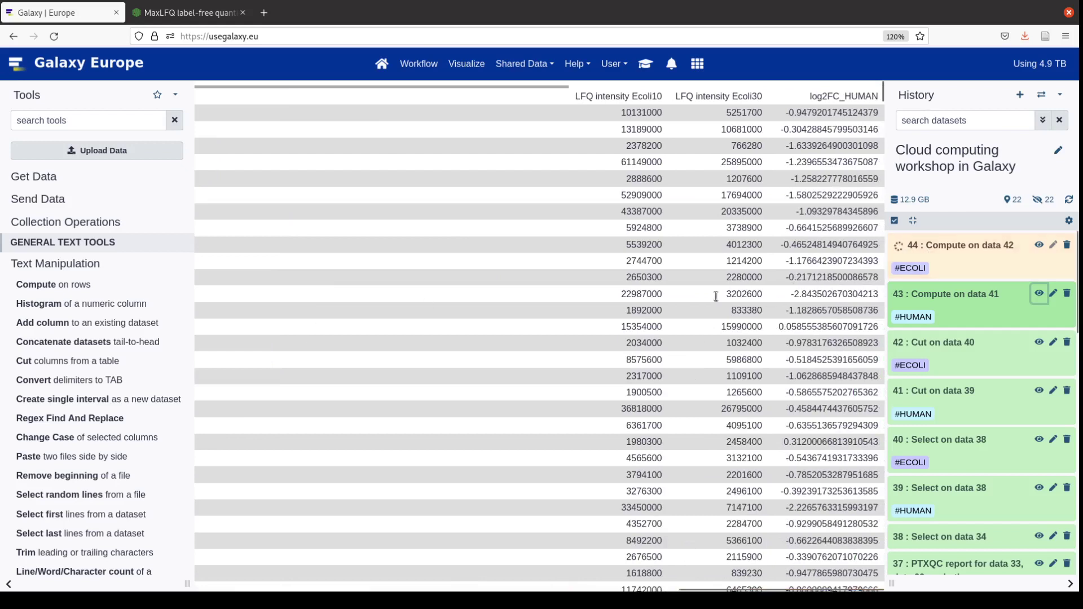
click(90, 367)
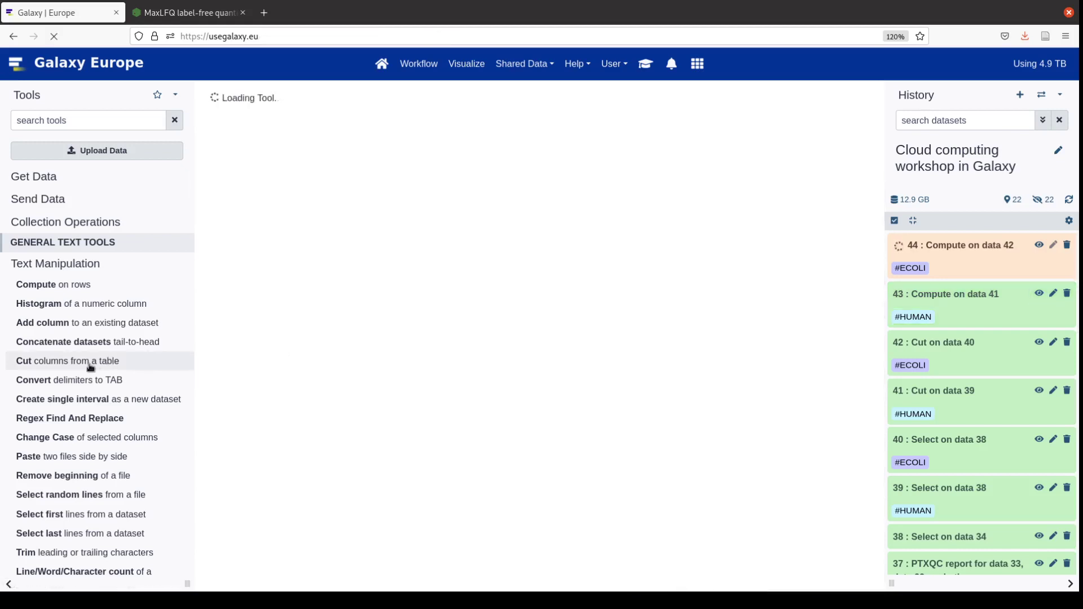
drag(266, 150, 194, 147)
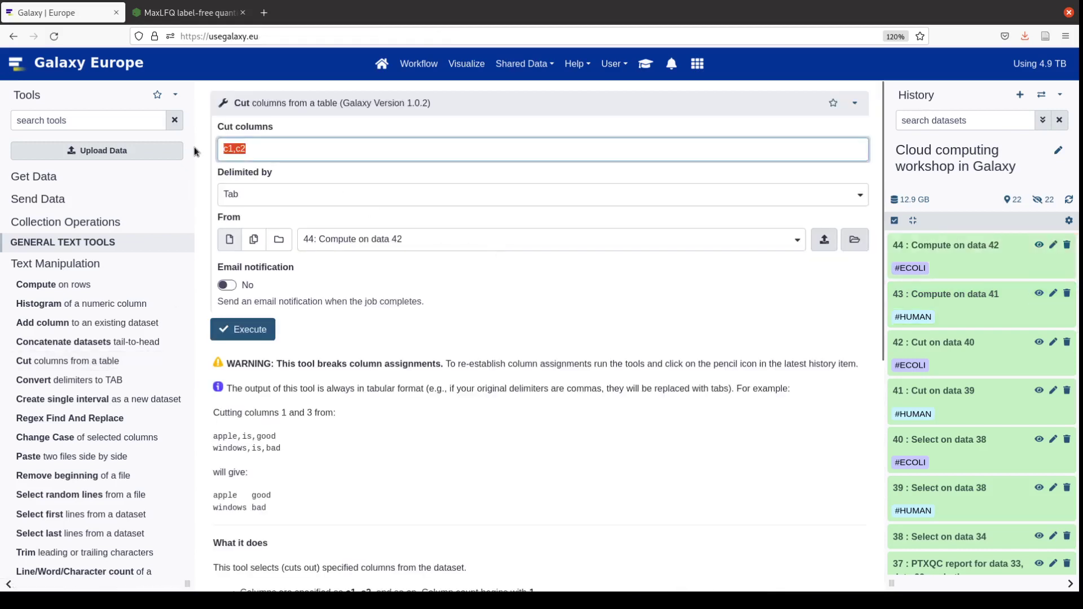
text(c4)
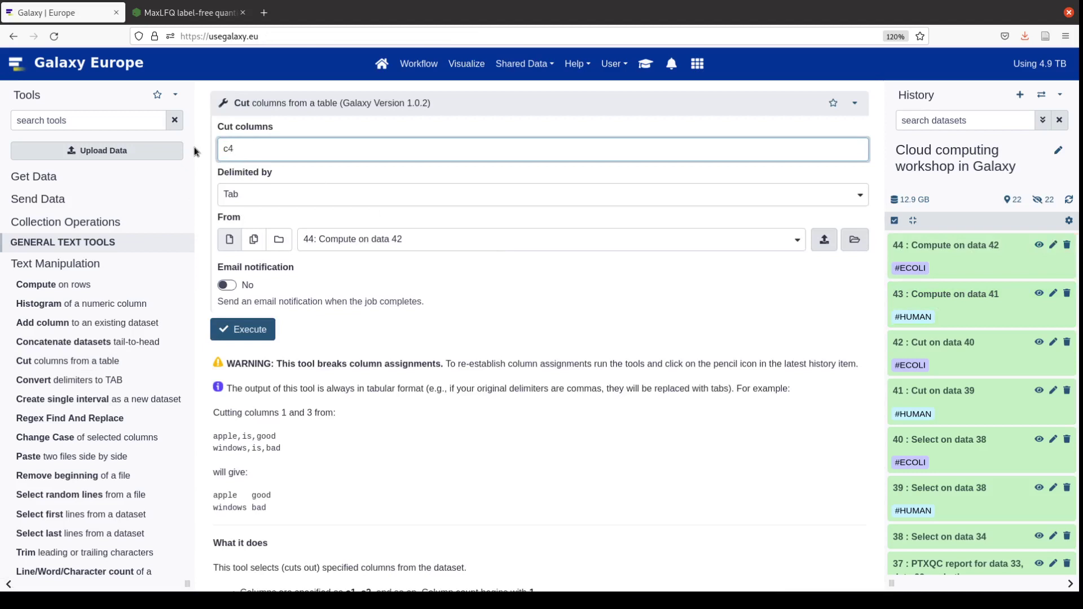
click(254, 239)
click(369, 259)
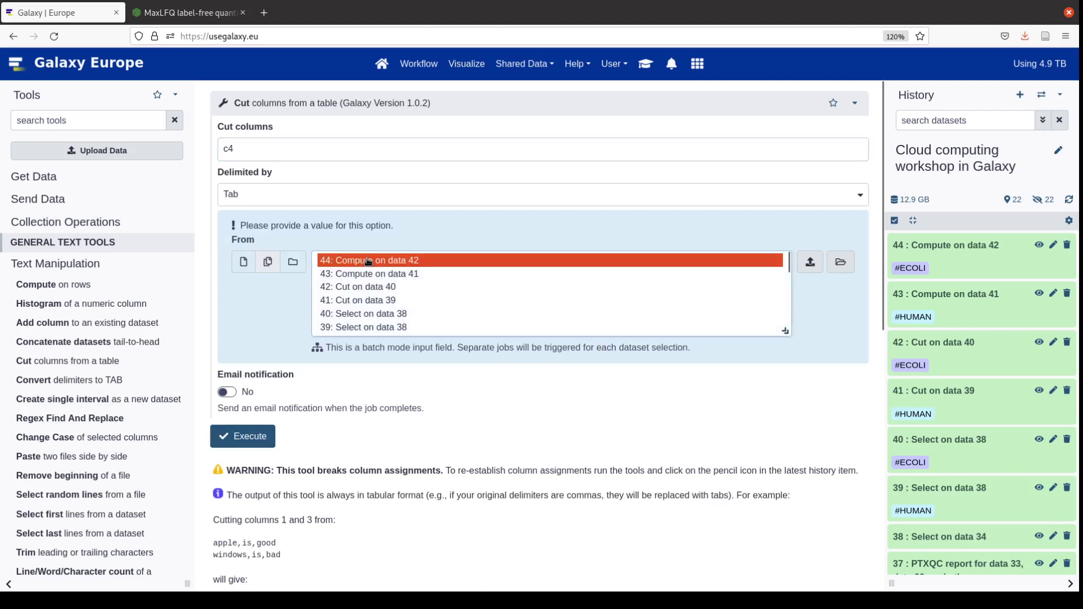
click(339, 254)
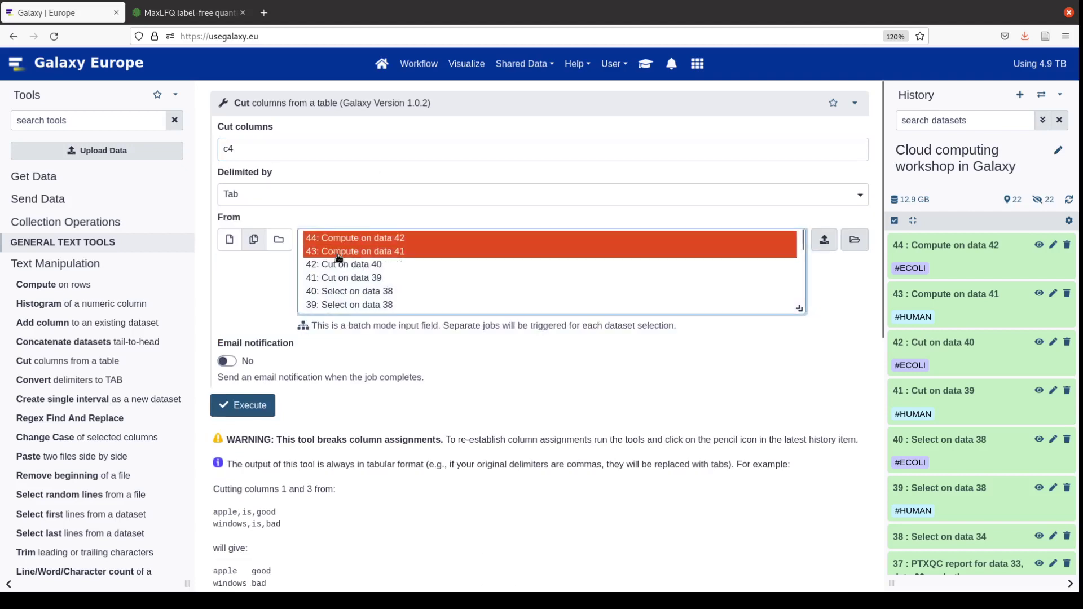
click(236, 406)
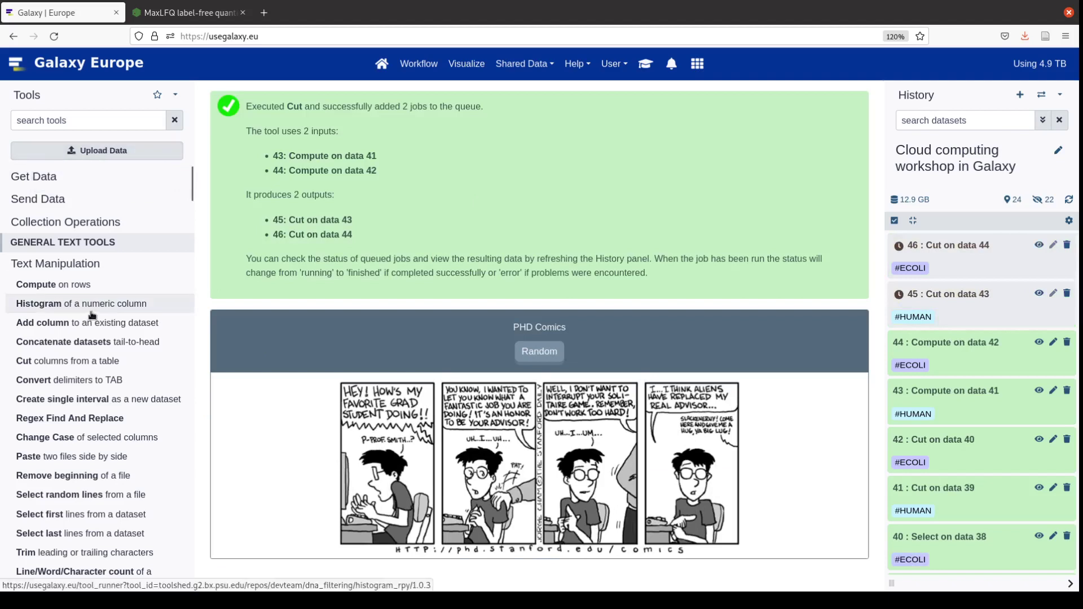
Paste dataset 45, Cut on data 43, and dataset 46, Cut on data 44, side by side with Tab as the delimiter
click(91, 458)
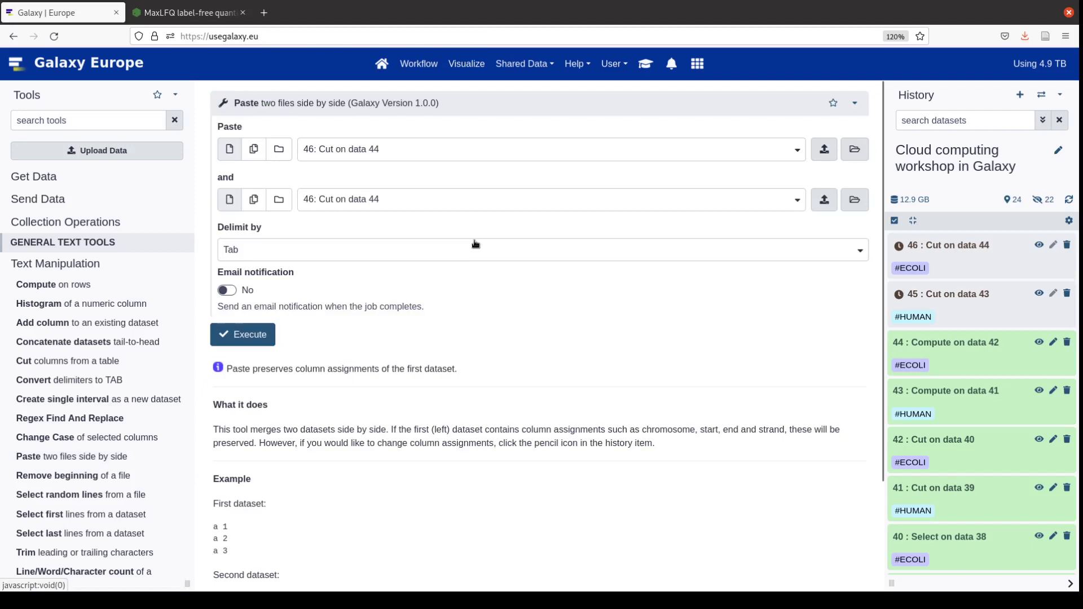
click(404, 149)
click(371, 236)
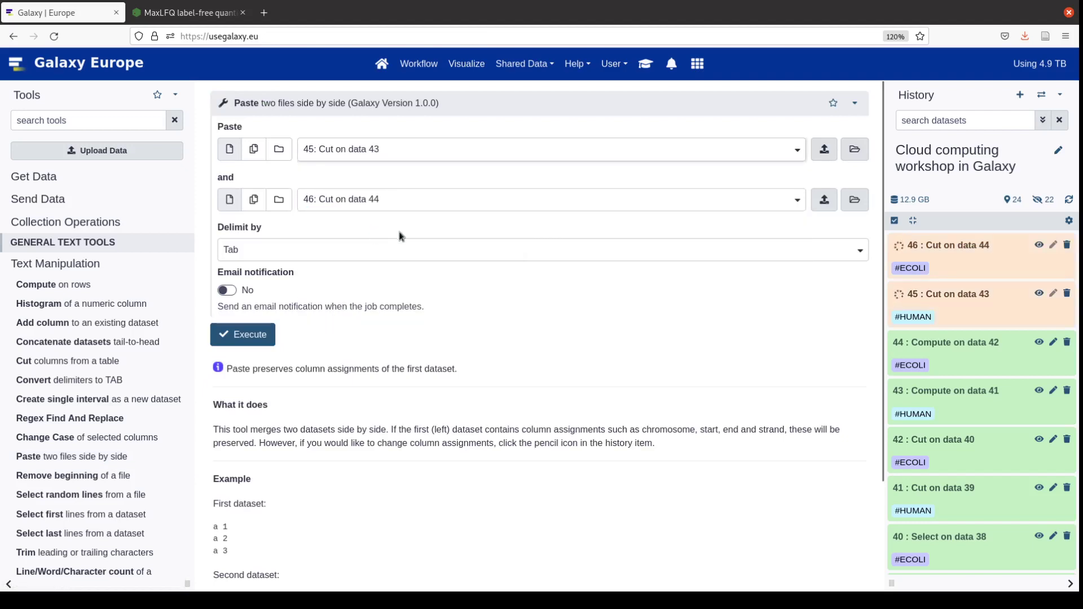
click(246, 335)
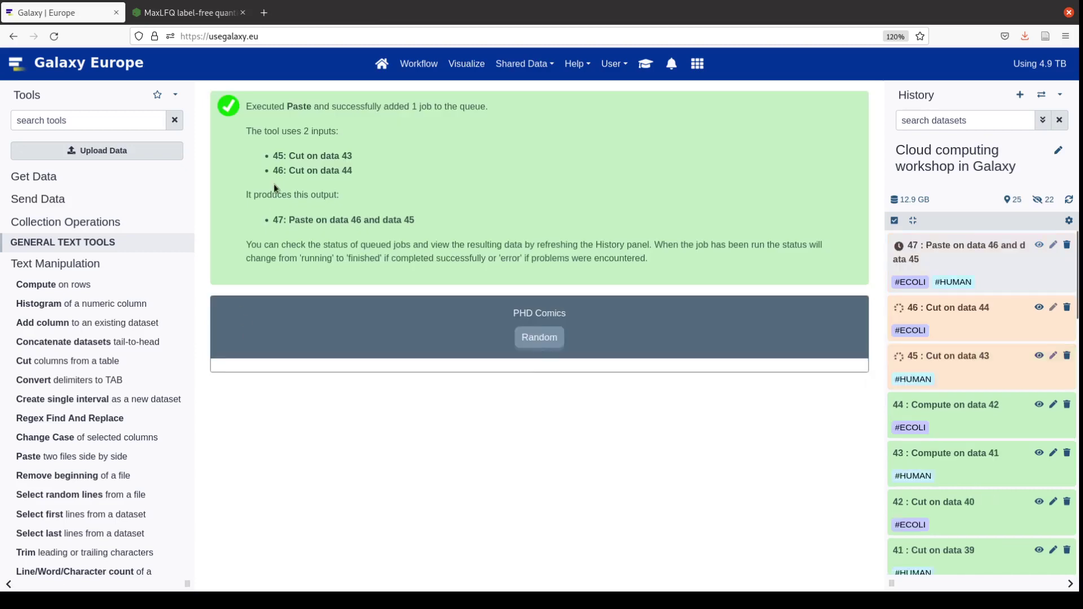
Run Histogram with ggplot2 on dataset 47 with the plot title Distribution of log2 FCs, and view the resulting plot
click(121, 122)
text(hi)
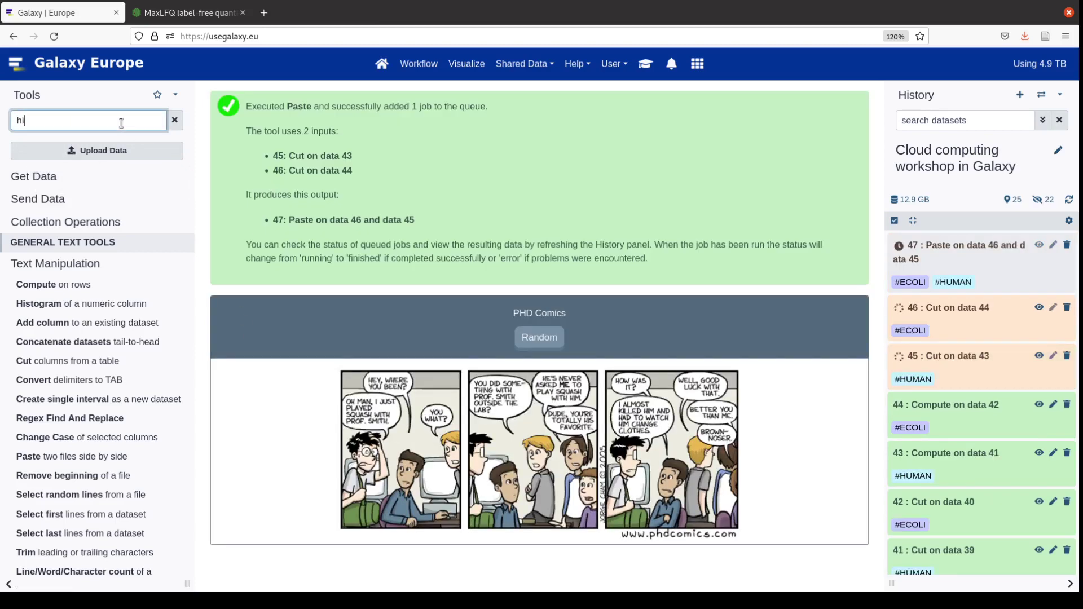
text(stogram)
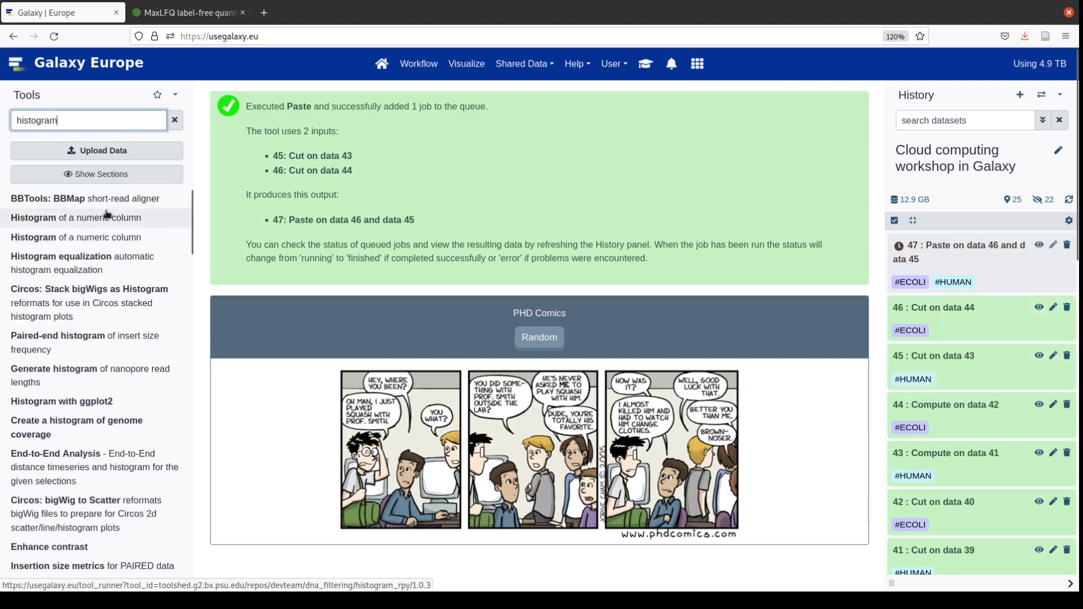
click(74, 402)
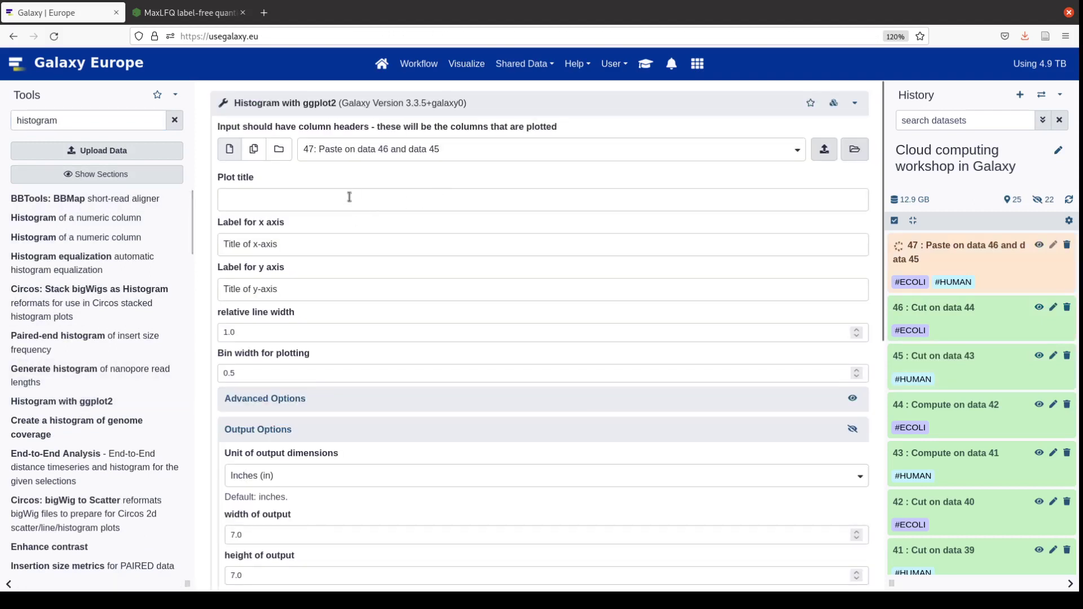
click(302, 199)
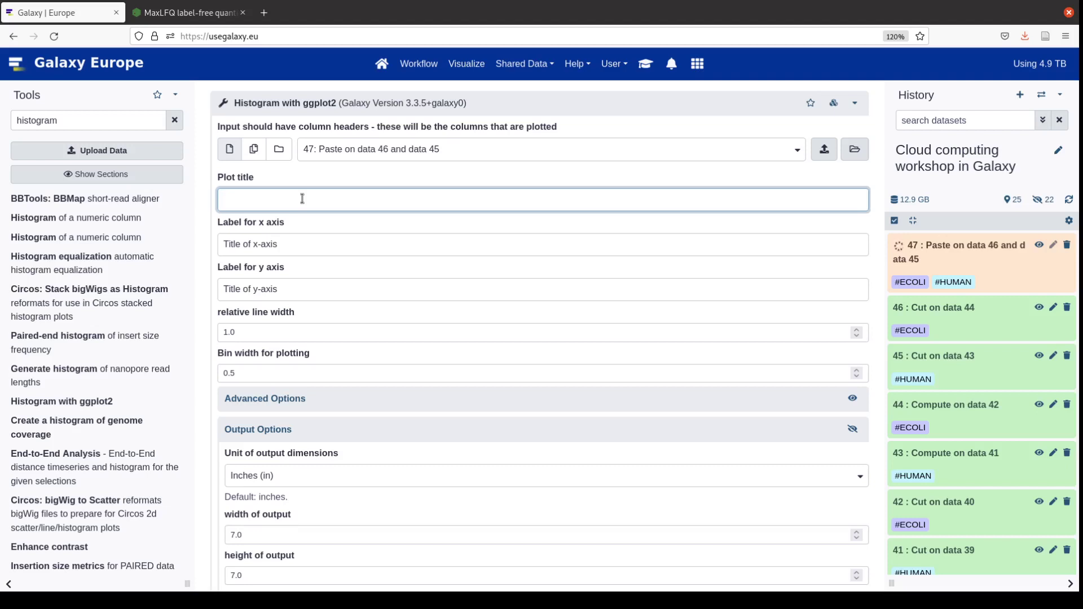
text(Distribution of log2)
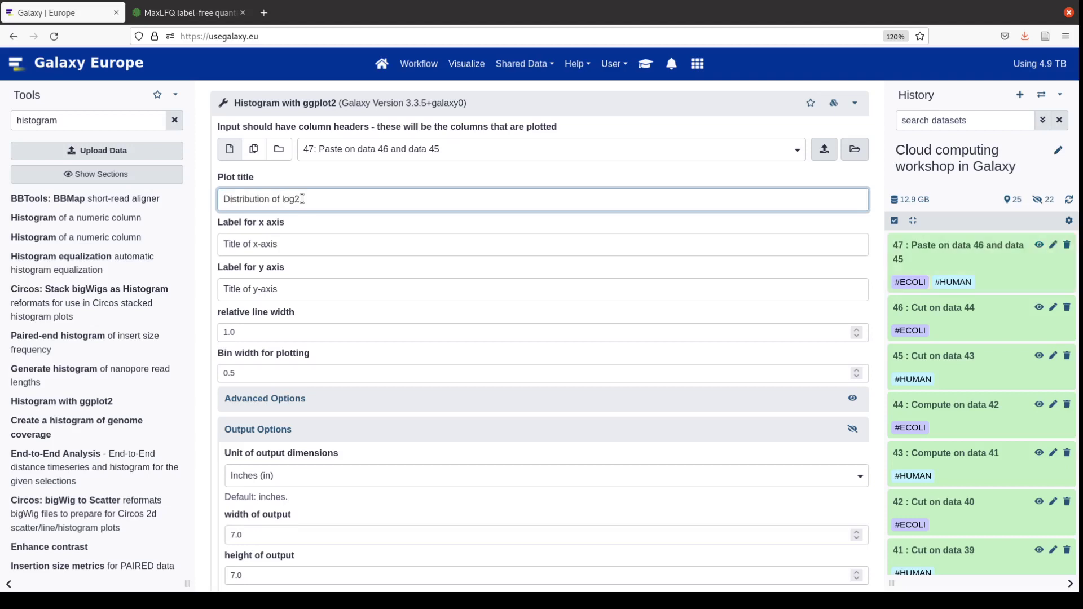
text( FCs)
scroll(347, 321, down, 7)
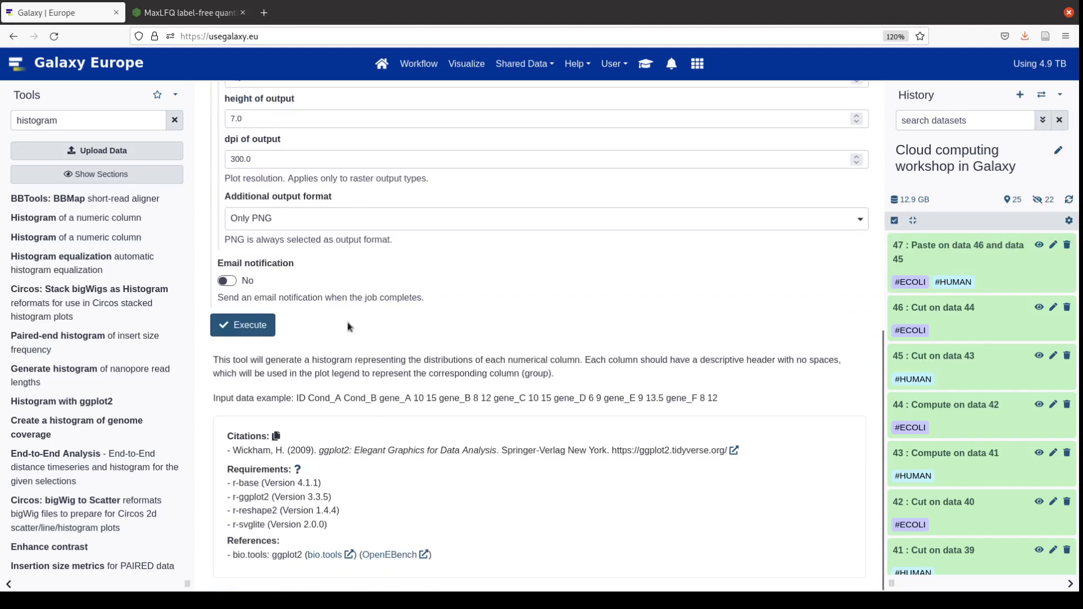
click(249, 326)
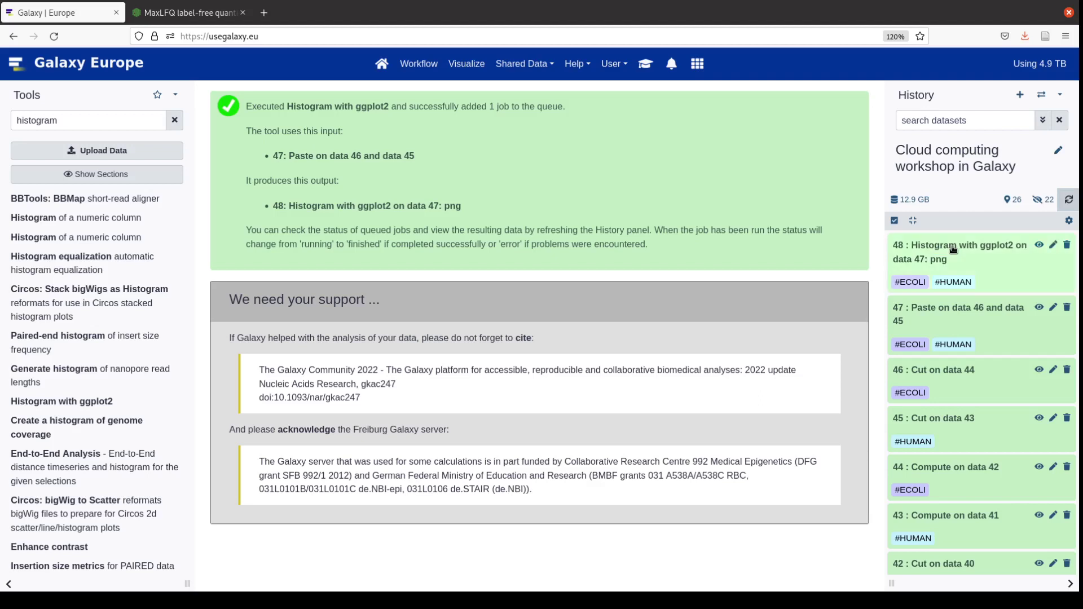
click(1039, 246)
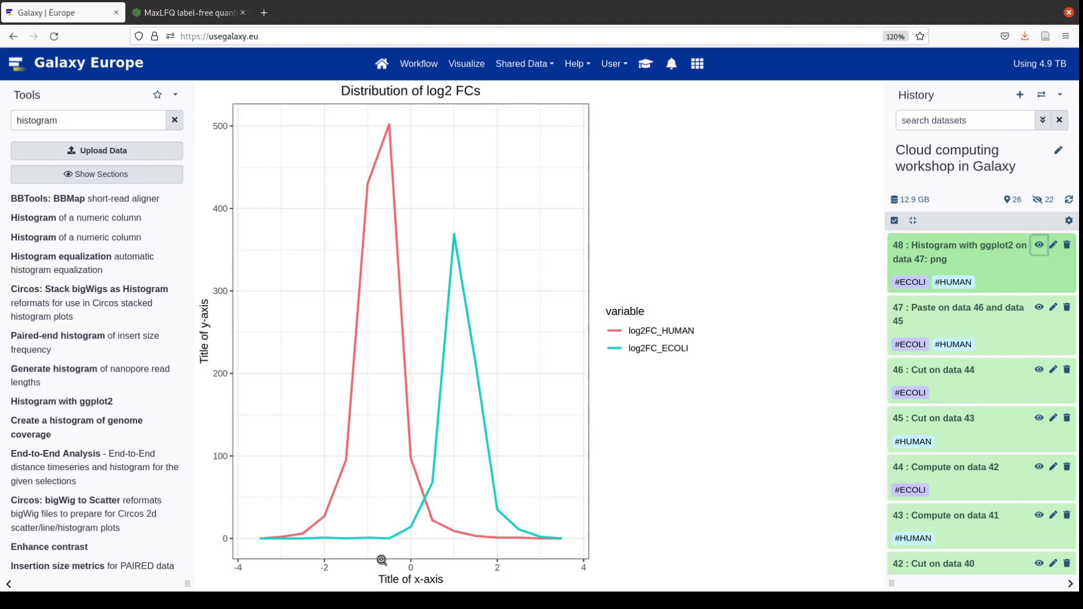
Make the history accessible by link and publicly available, and view it in the list of published histories
click(1060, 98)
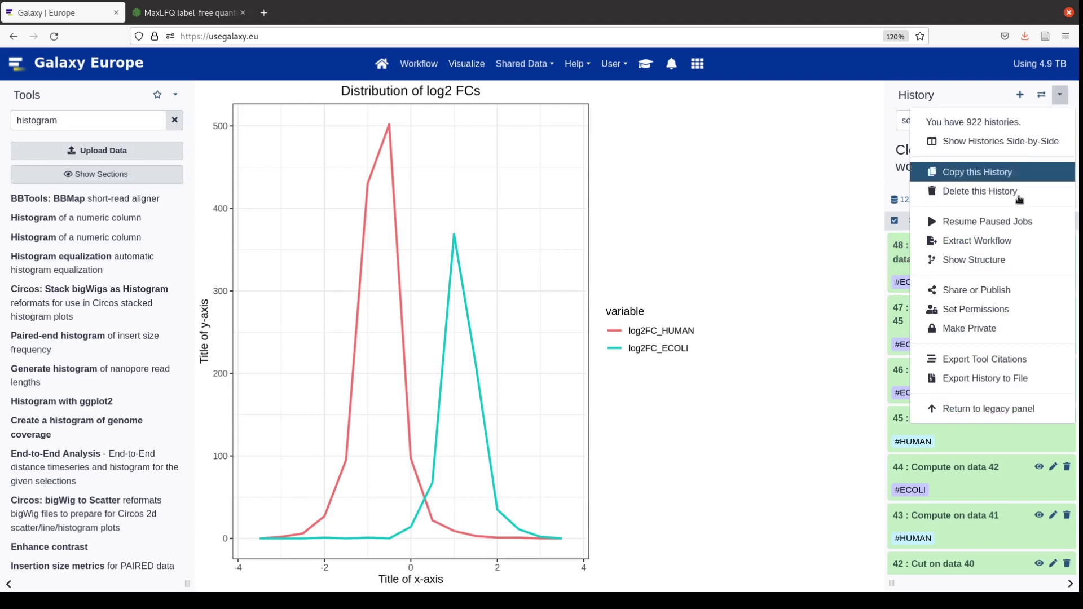
click(979, 289)
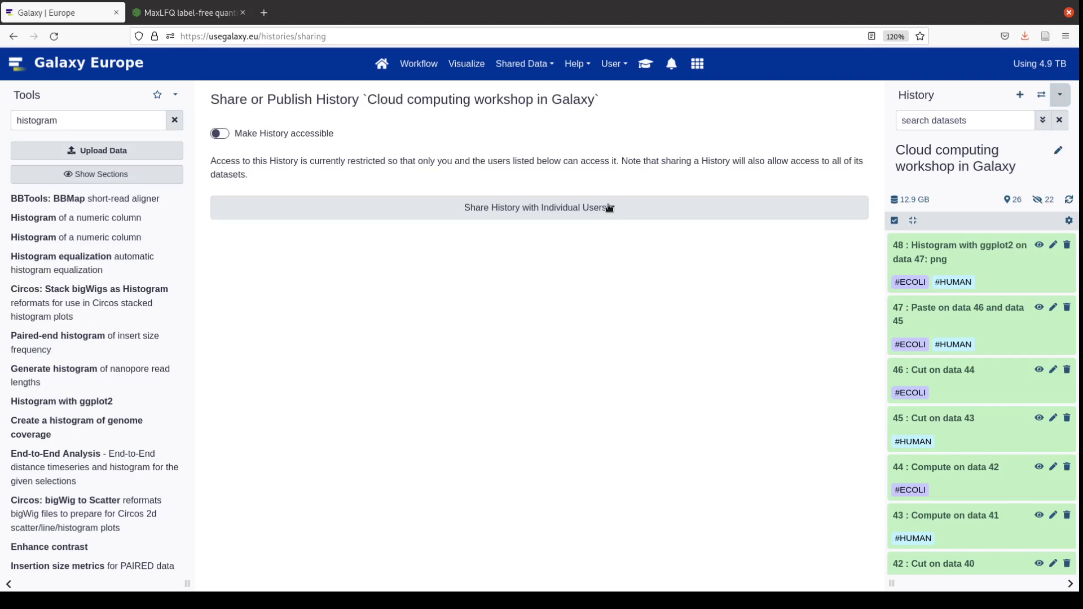
click(225, 137)
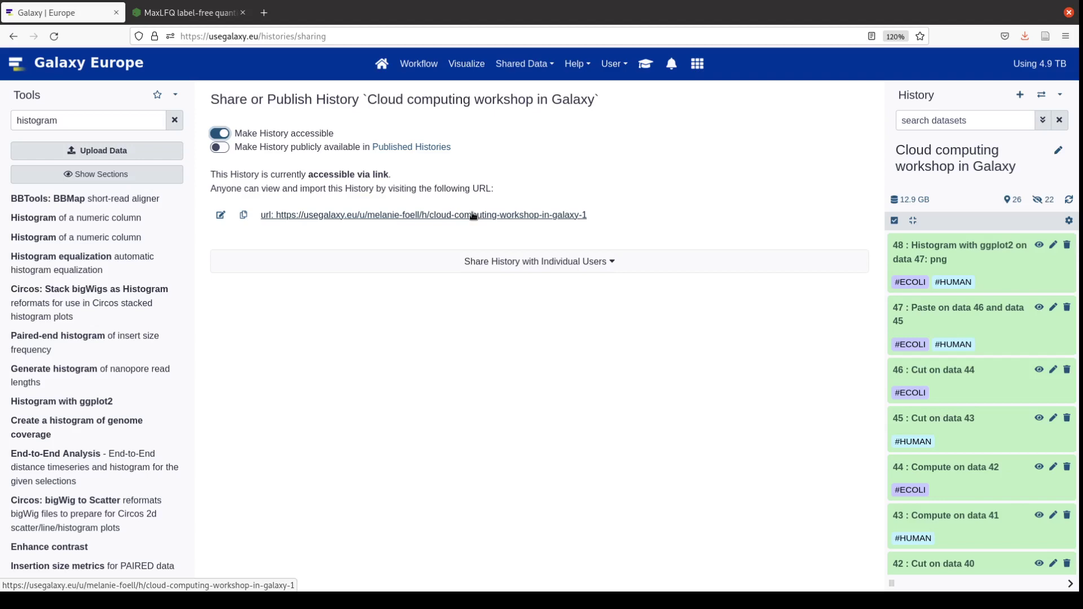
click(224, 149)
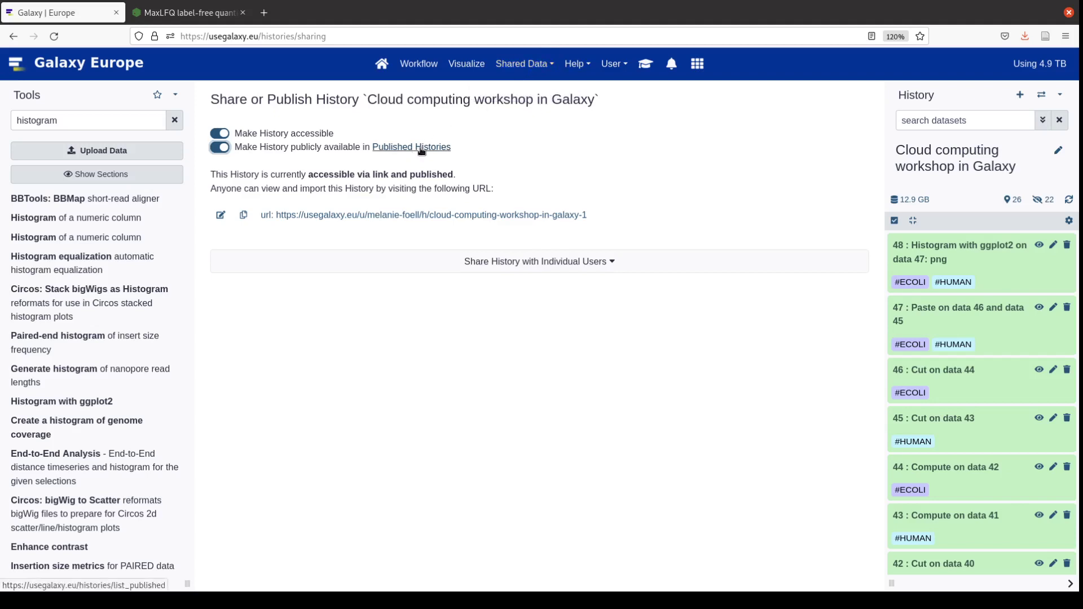
click(526, 66)
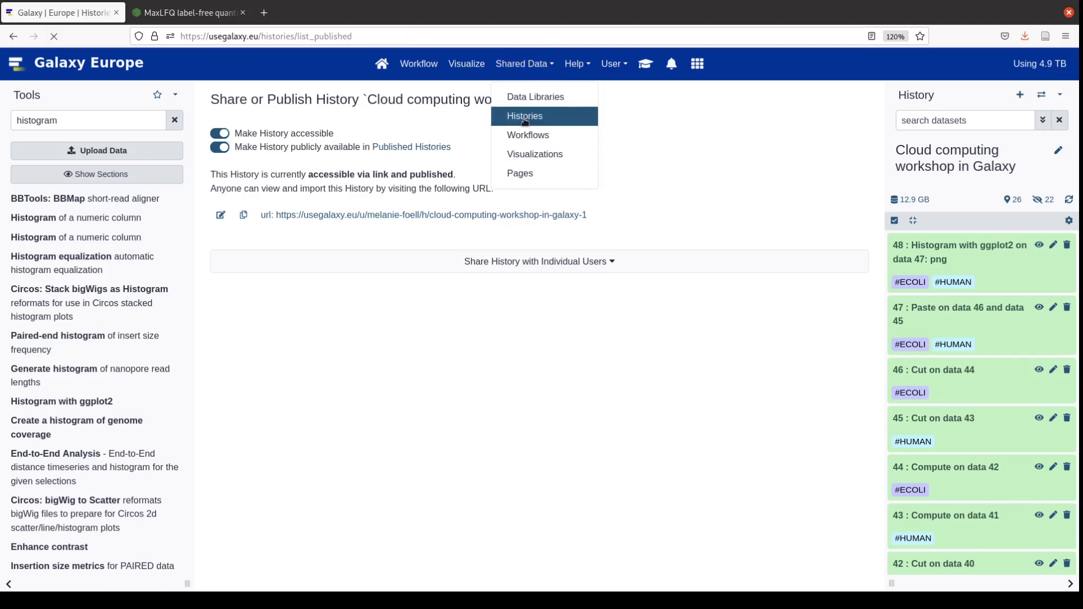
click(524, 122)
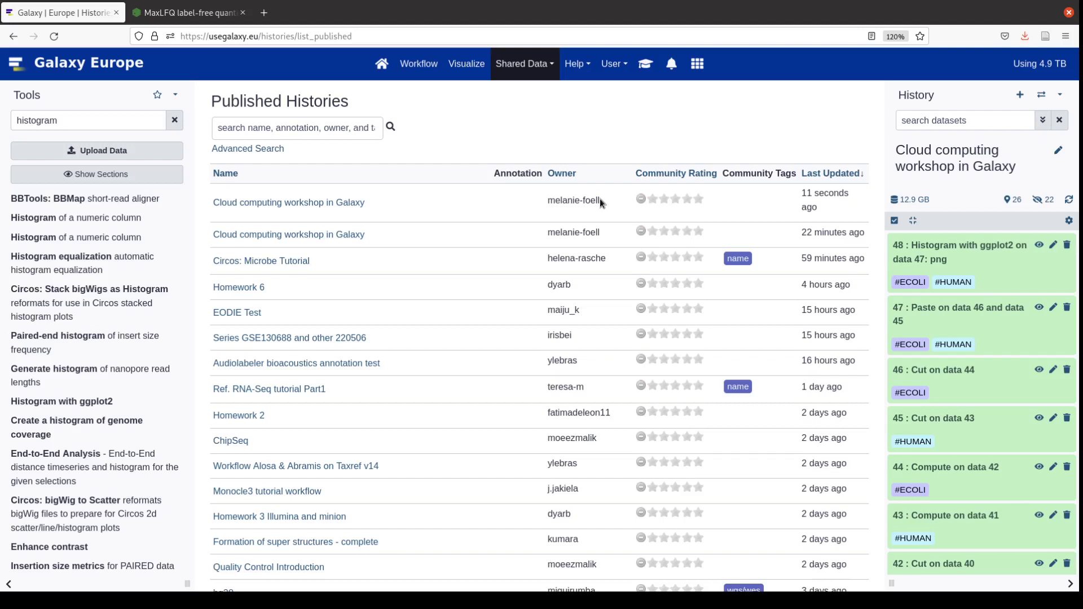
Start extracting a workflow from the history, name it Cloud computing workshop in Galaxy - Protein inspection, and review the tools it includes
click(1060, 97)
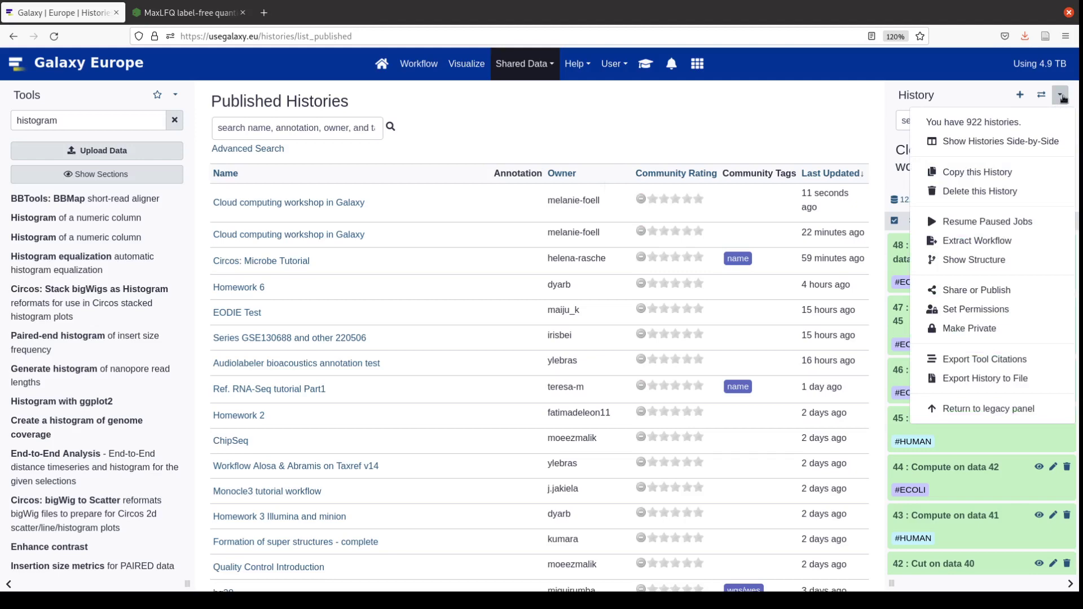
click(975, 239)
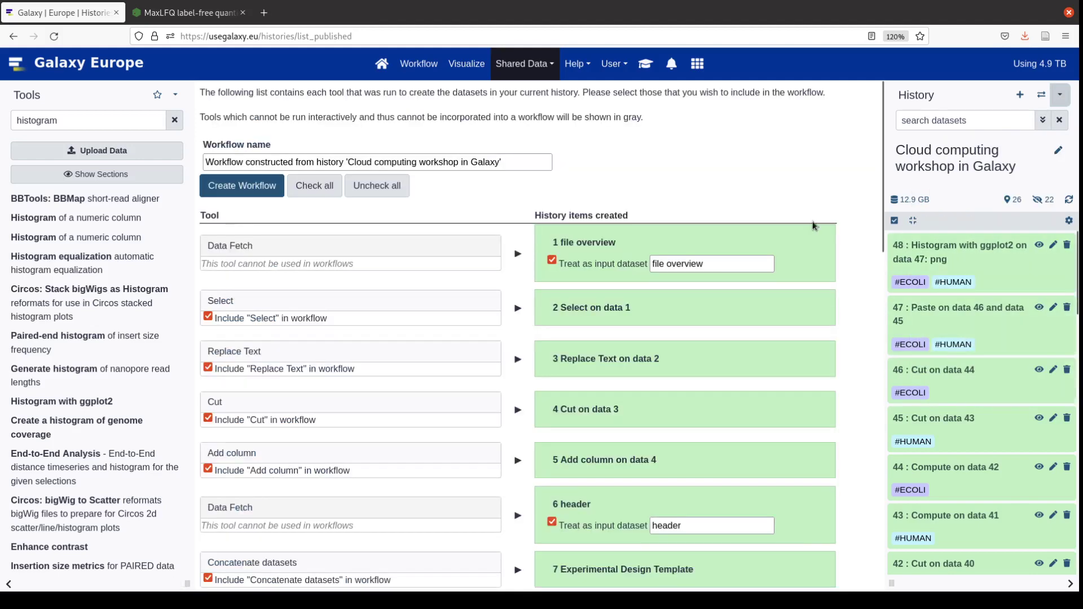
click(349, 162)
drag(349, 162, 198, 165)
key(BackSpace)
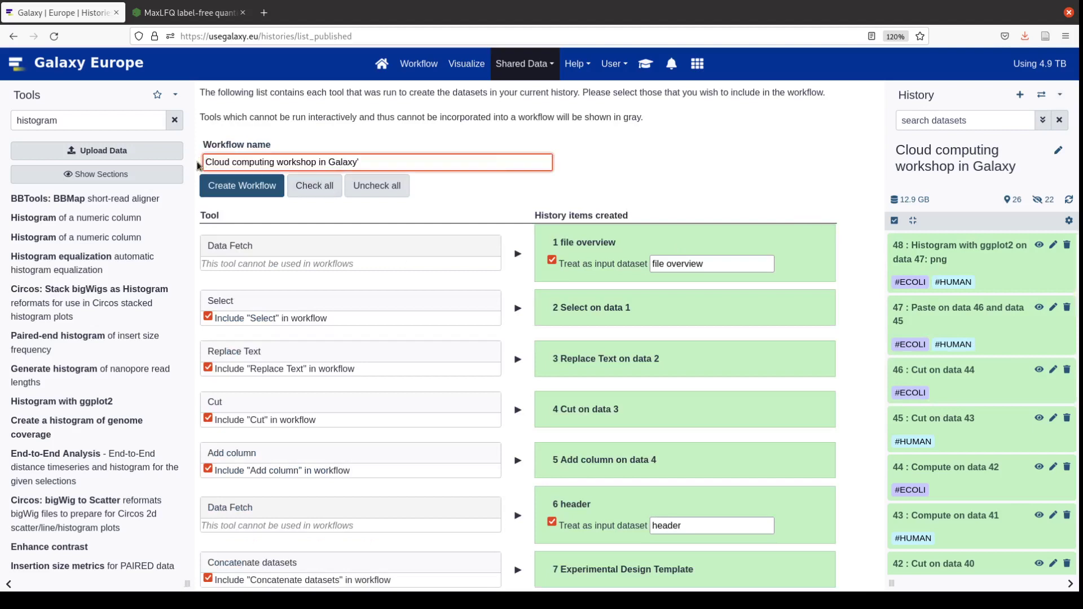
click(368, 163)
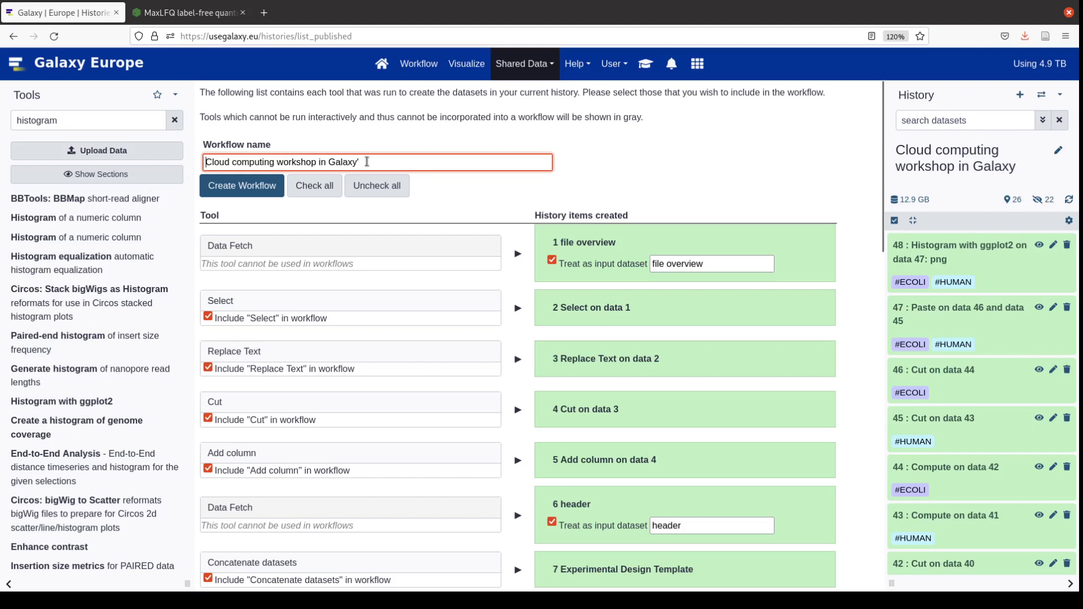
key(BackSpace)
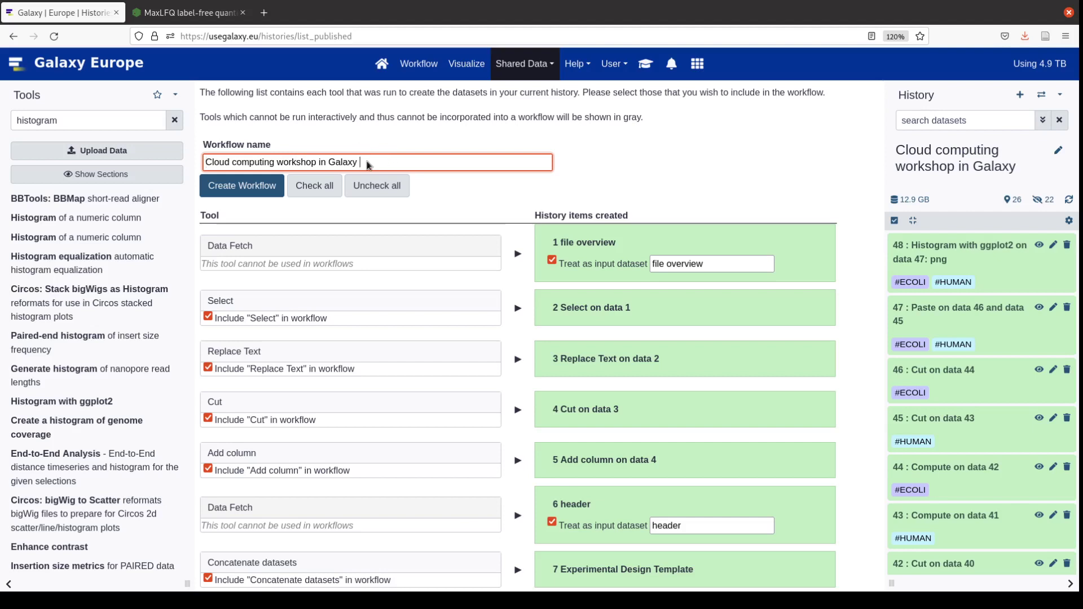
text(-)
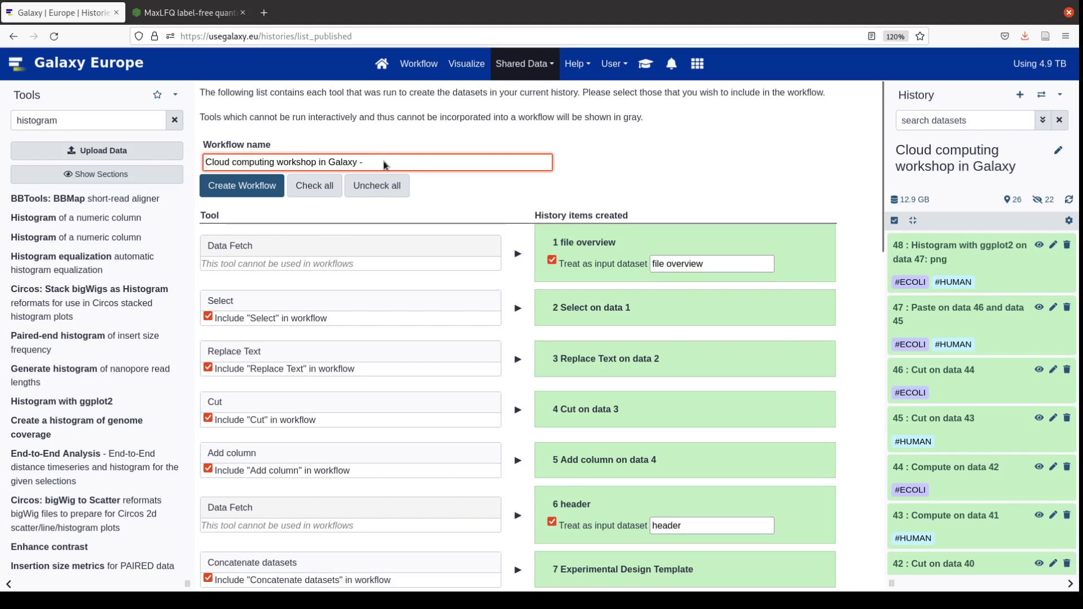
text( Protein inspection)
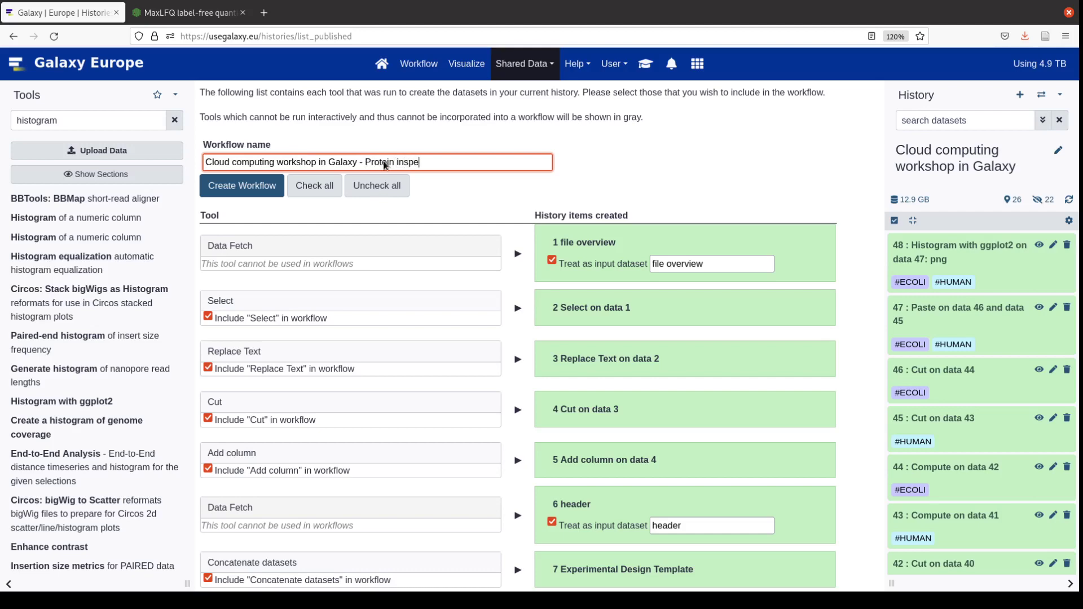
click(386, 146)
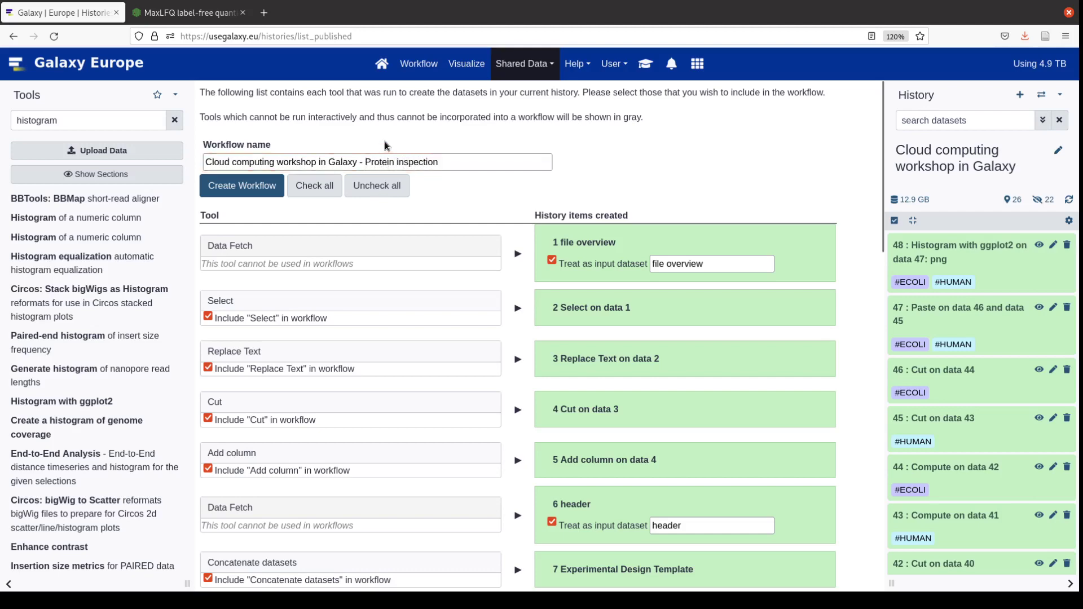
scroll(328, 309, down, 10)
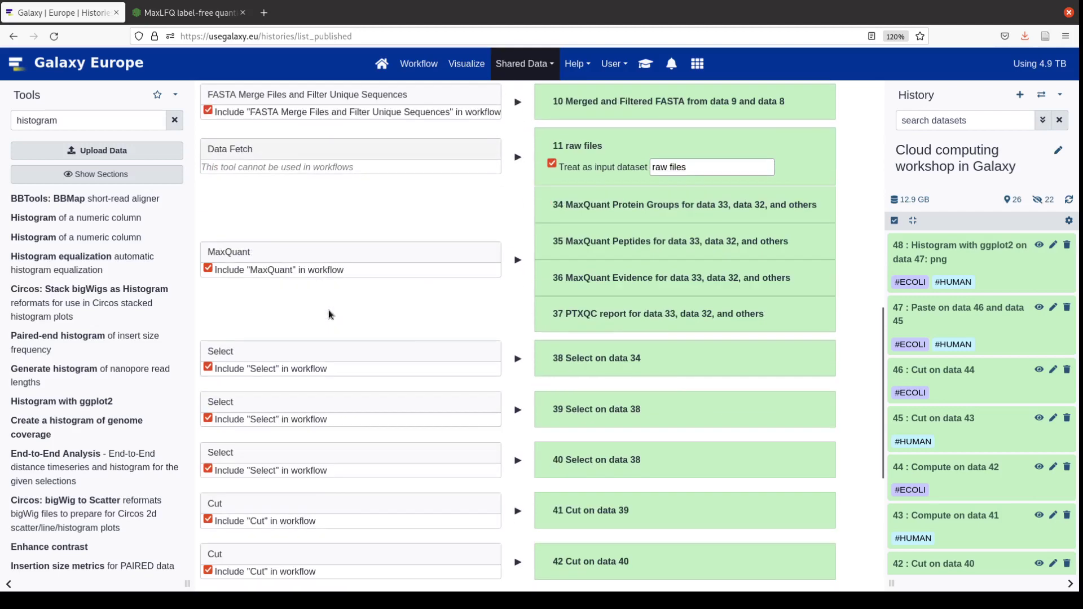
scroll(313, 368, down, 5)
scroll(313, 368, up, 15)
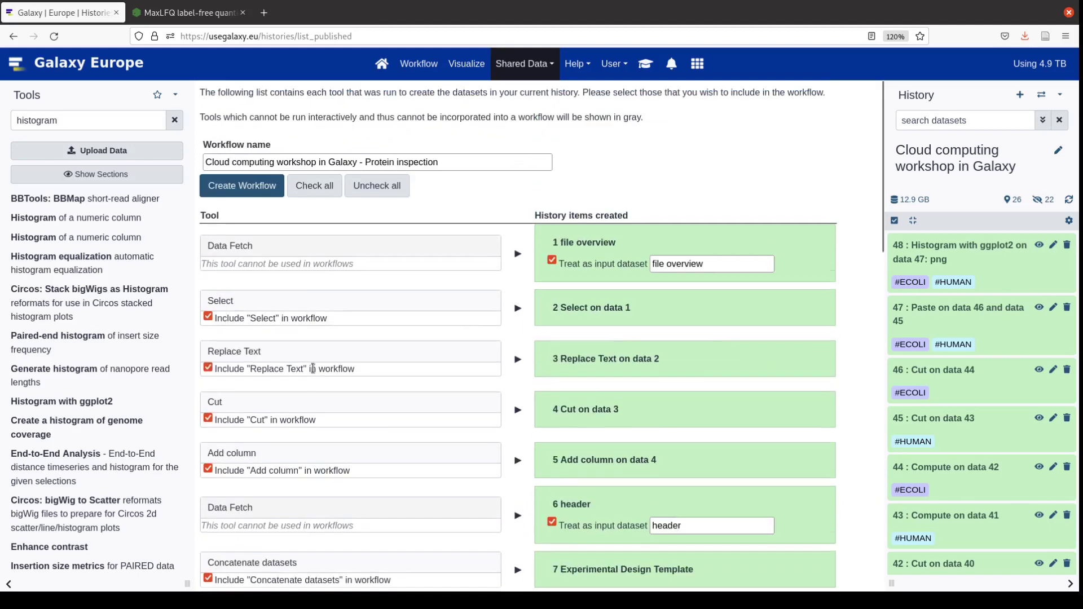
Create the workflow from the included history tools and open it for editing
click(239, 189)
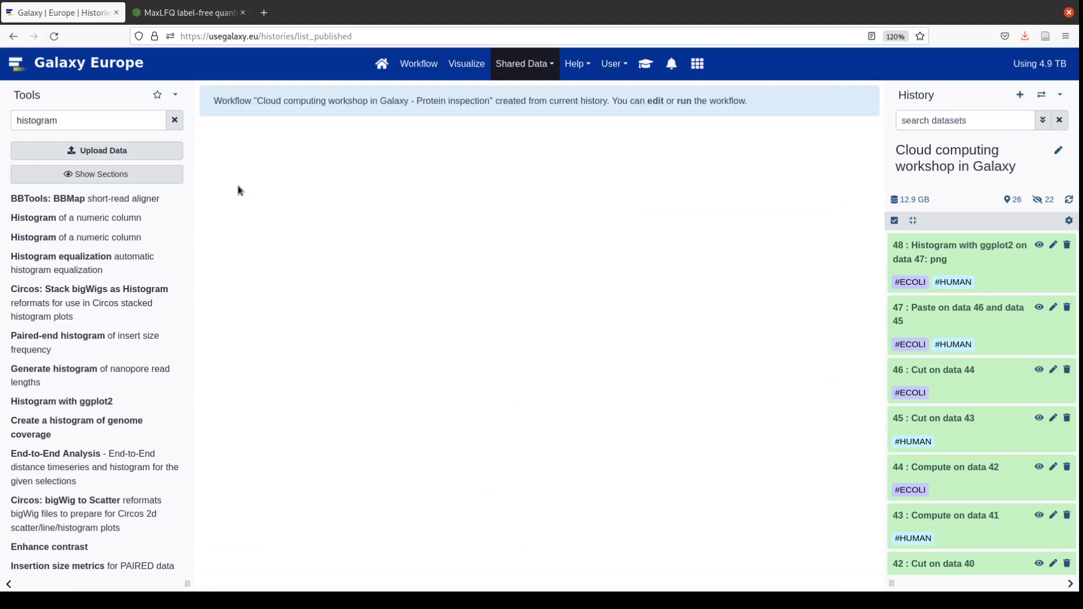
click(655, 102)
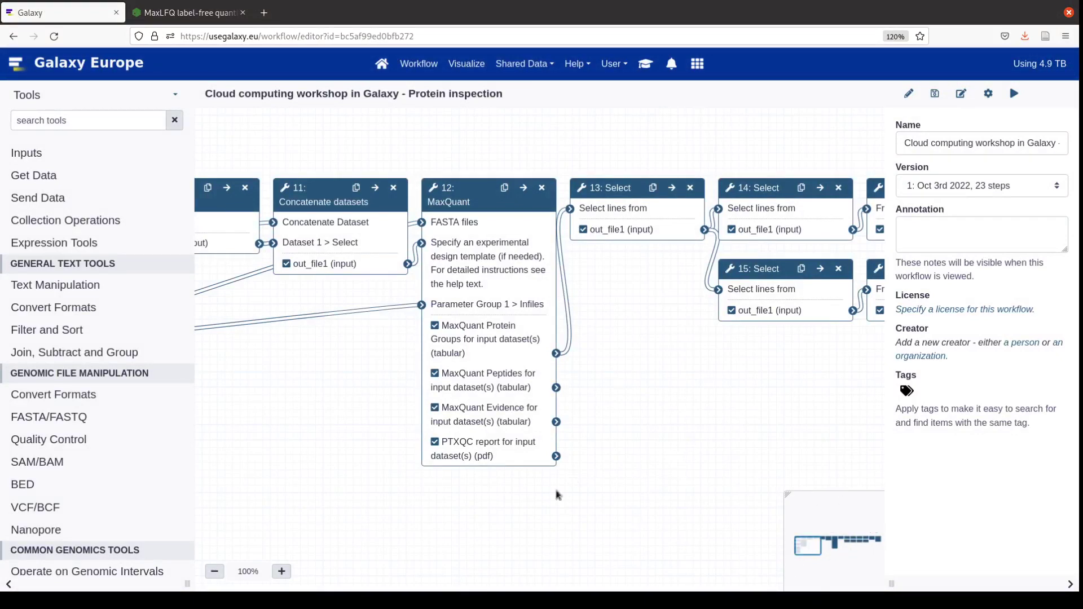
Rearrange the workflow by moving FASTA Merge Files beside the two Protein Database Downloader steps and MaxQuant below Concatenate datasets
drag(288, 437, 577, 356)
scroll(336, 368, up, 3)
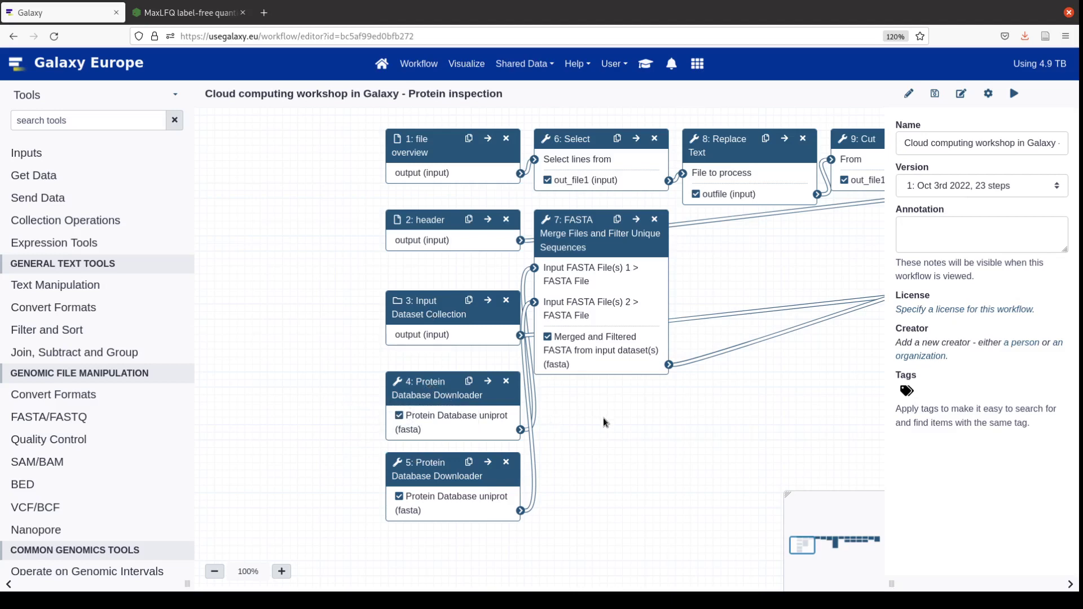
scroll(559, 419, right, 2)
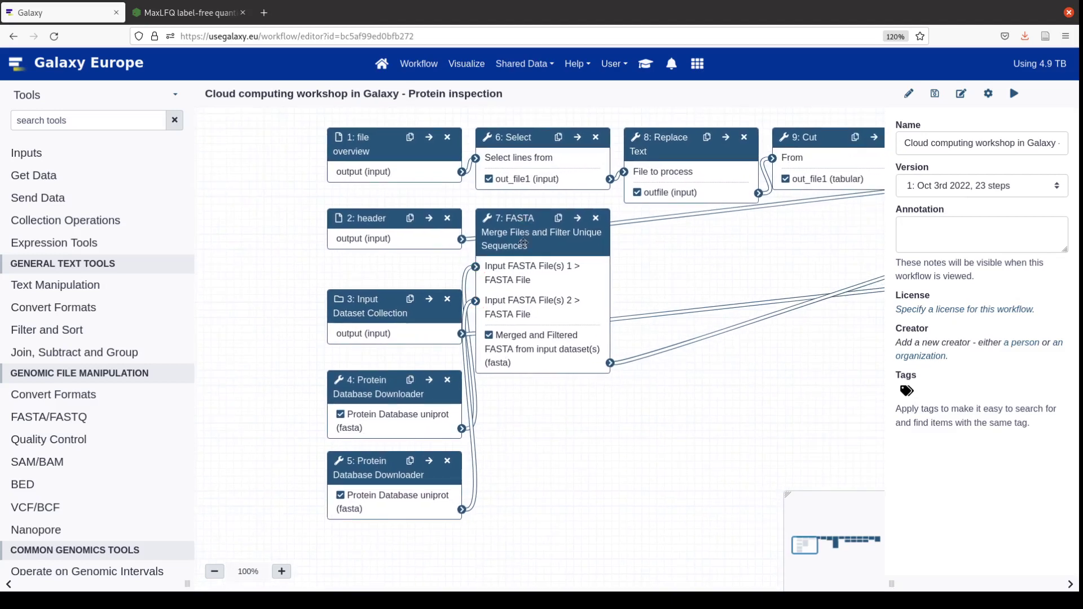
drag(523, 244, 577, 358)
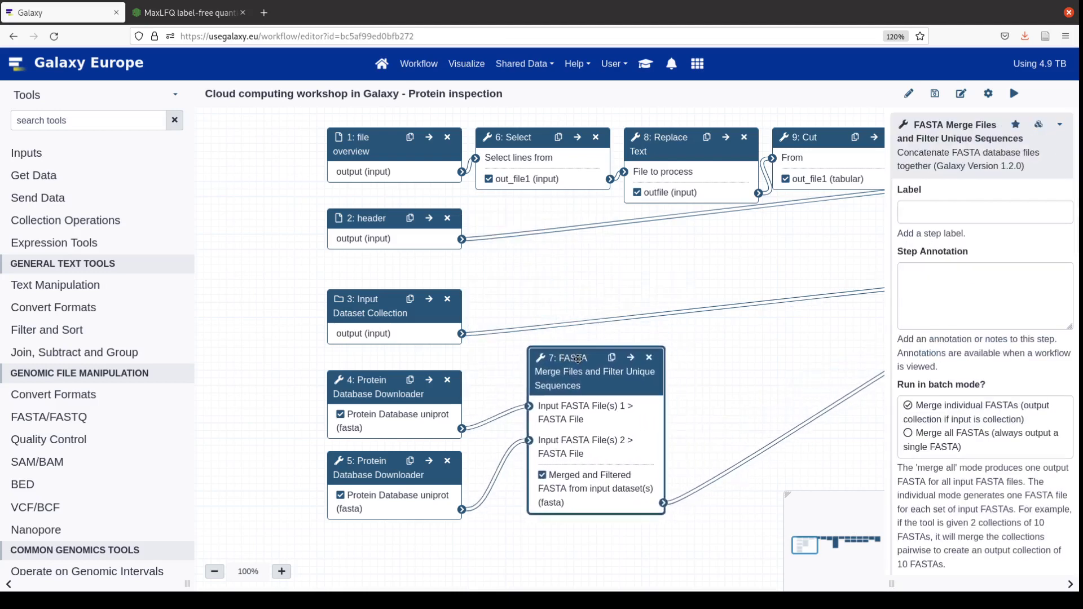
drag(716, 256, 230, 278)
drag(532, 270, 394, 278)
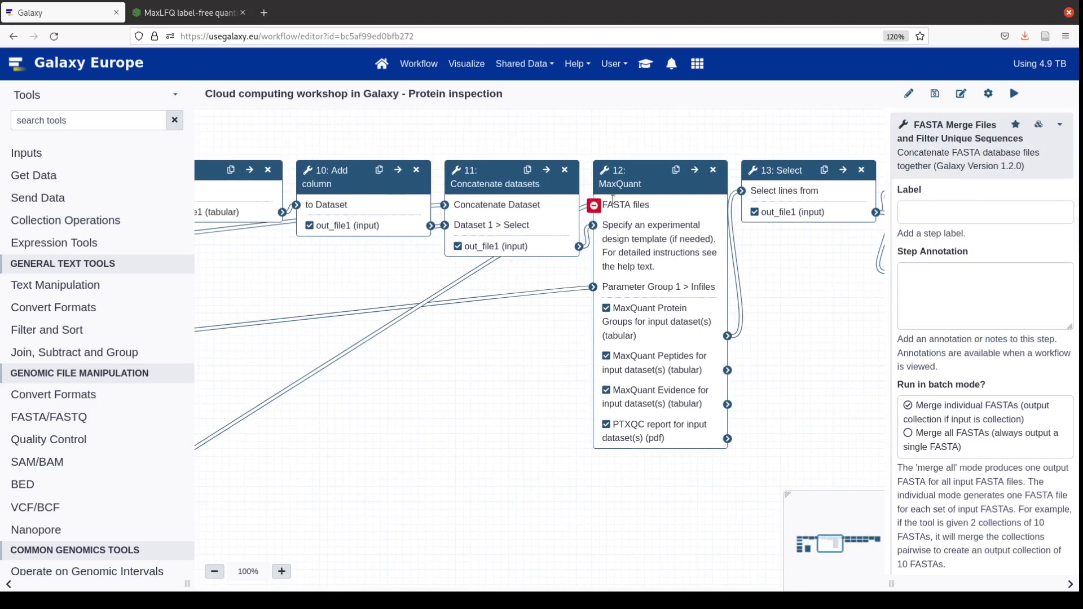
drag(637, 168, 635, 287)
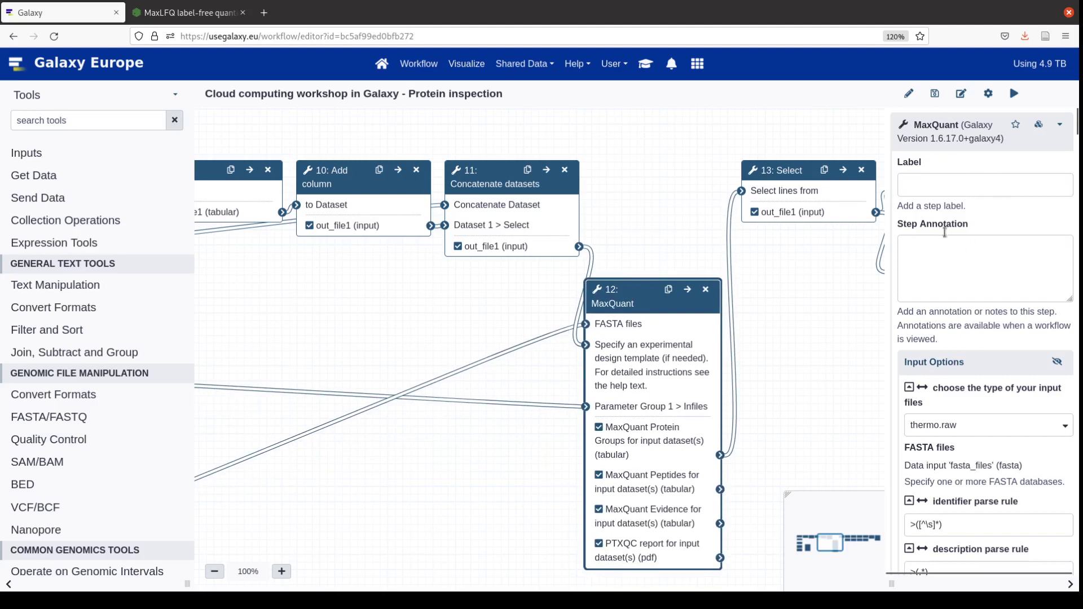
Examine the parameters of the MaxQuant step and the settings of the Concatenate datasets step
drag(891, 588, 684, 578)
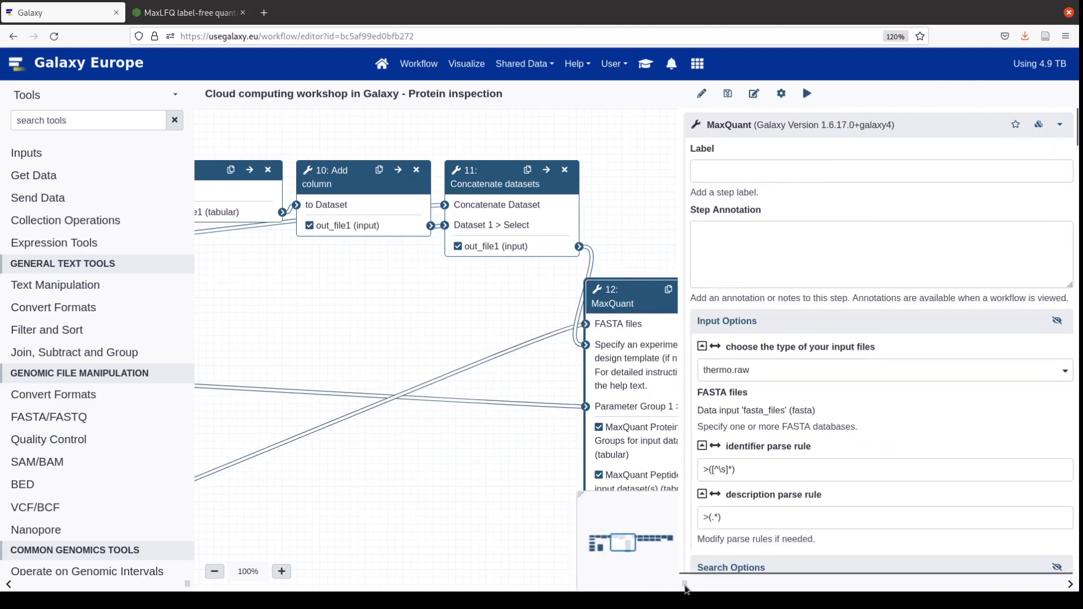
scroll(835, 428, down, 20)
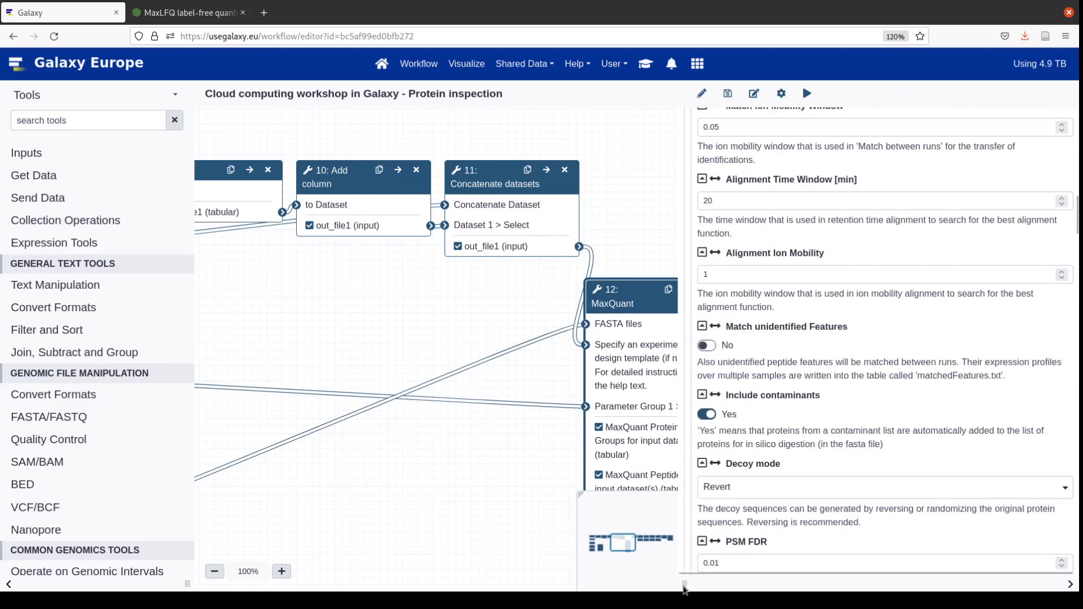
drag(676, 584, 924, 558)
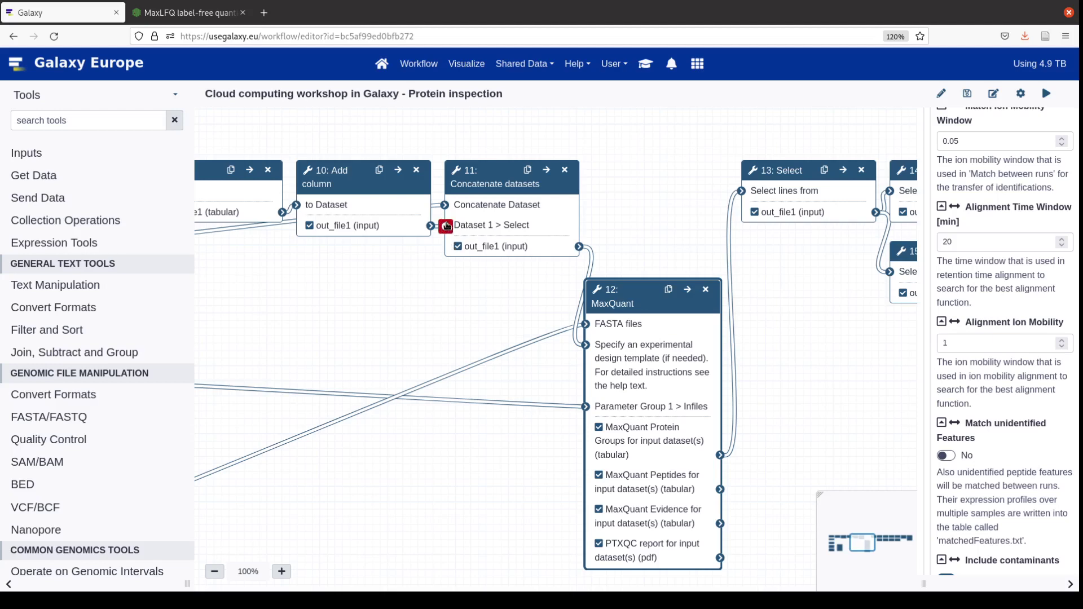
mouse_move(446, 225)
mouse_down()
mouse_move(429, 228)
mouse_move(445, 225)
mouse_up()
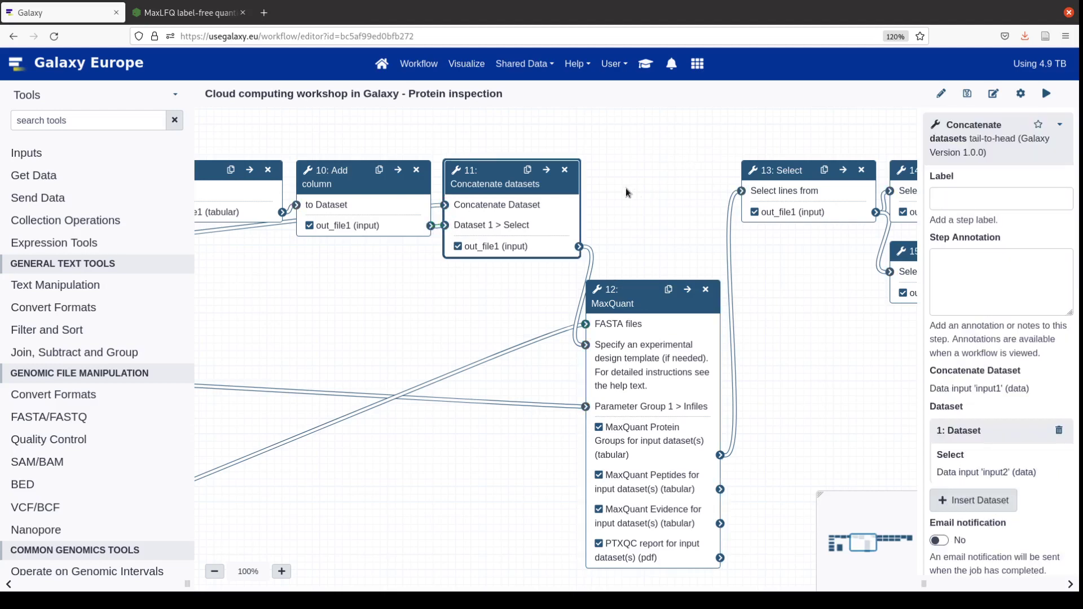
Label the Select step that follows MaxQuant as Removal of reverse proteins
drag(626, 192, 515, 174)
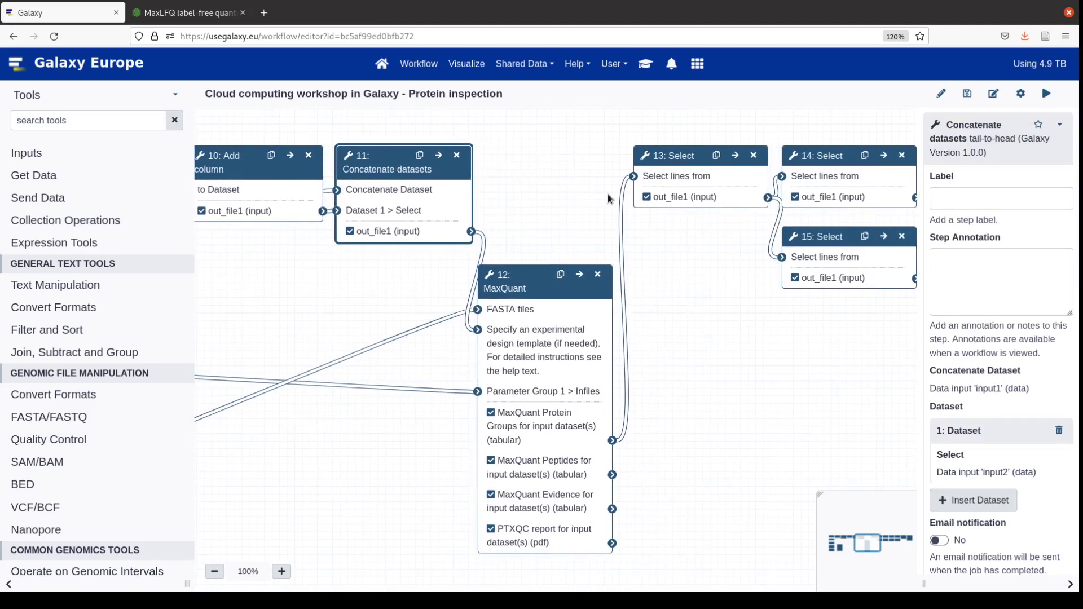
click(678, 156)
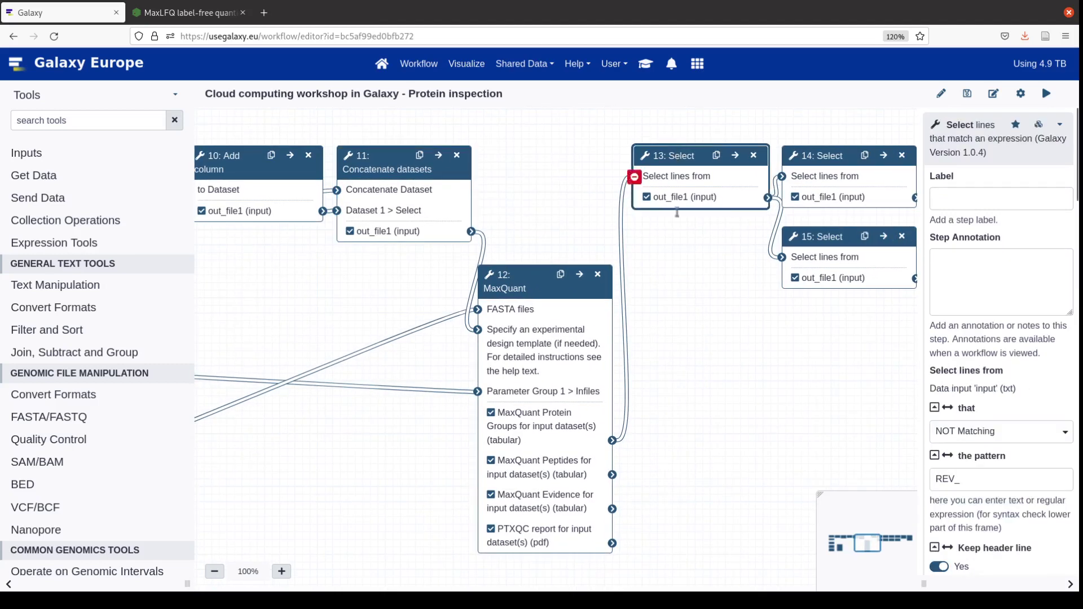
click(965, 196)
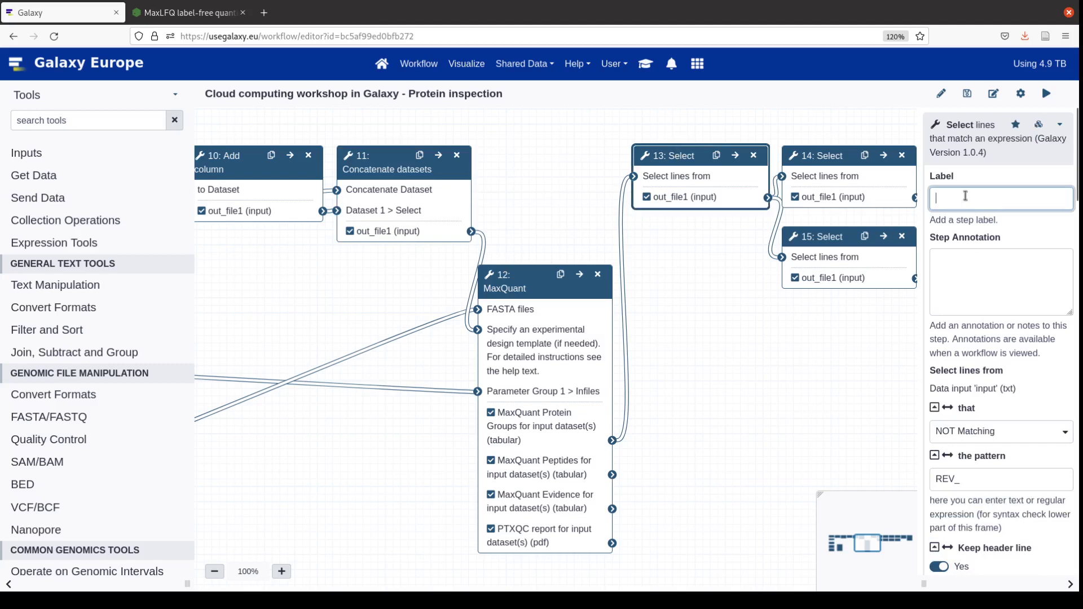
text(Removal of REV_)
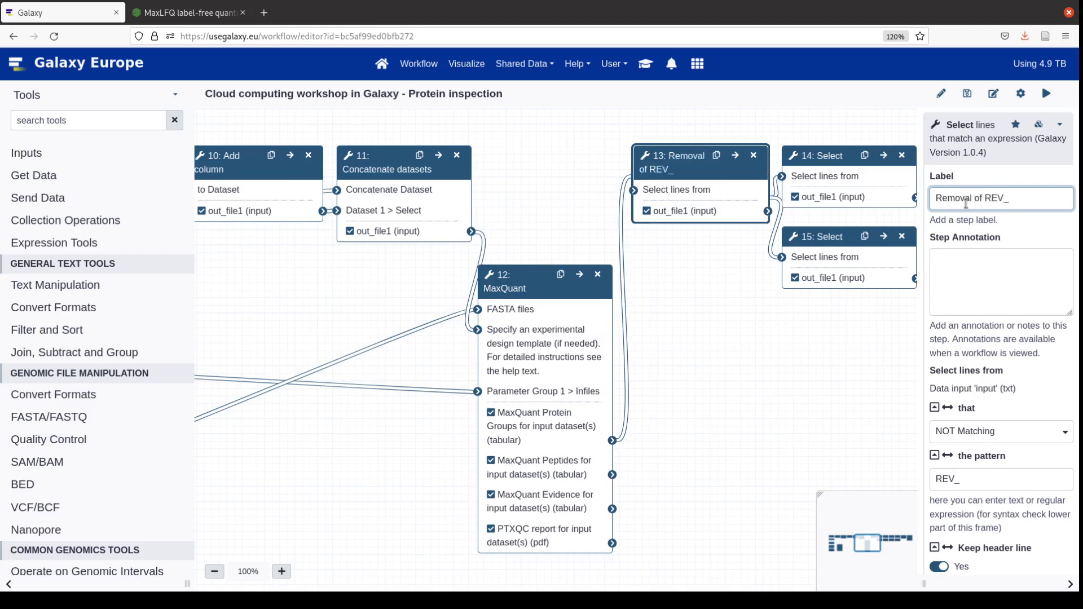
key(BackSpace)
key(BackSpace)
key(BackSpace)
key(BackSpace)
text(reverse proteins)
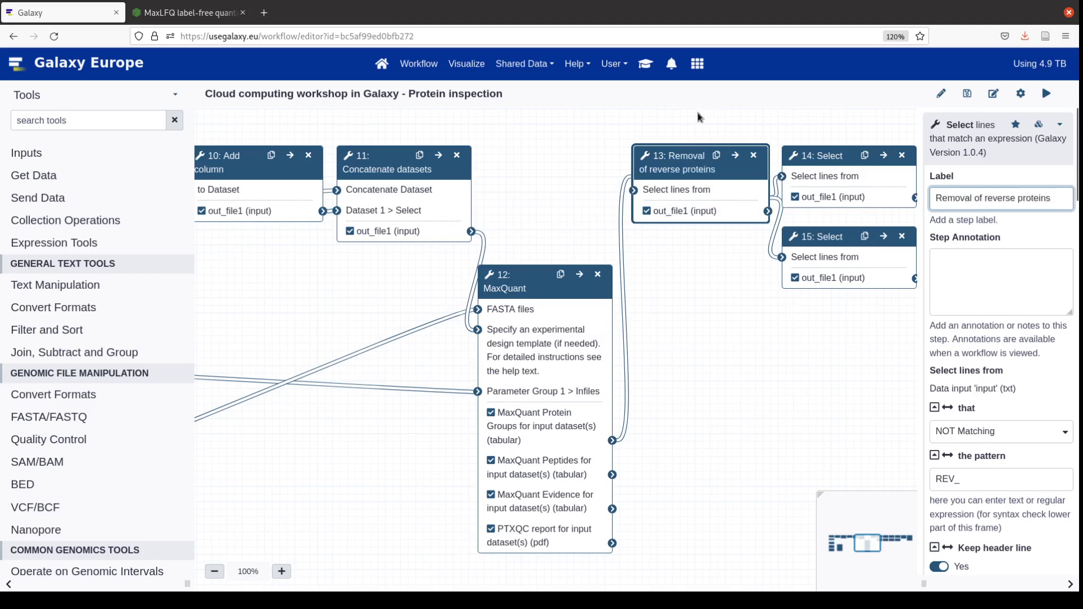
click(699, 117)
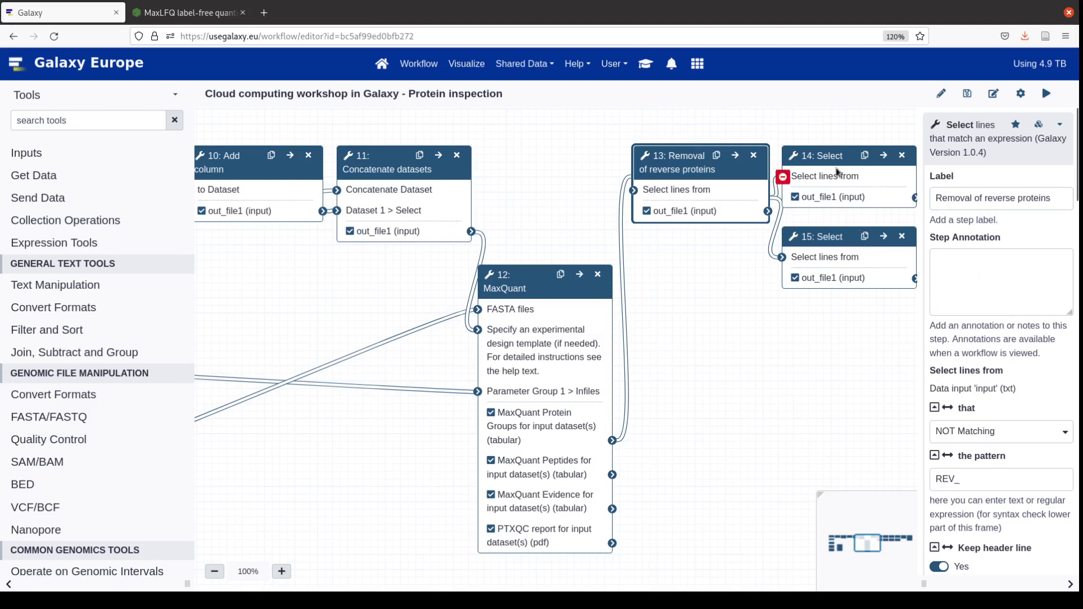
Annotate step 14, the Select step matching HUMAN, with Selecting only human proteins
click(824, 155)
click(962, 267)
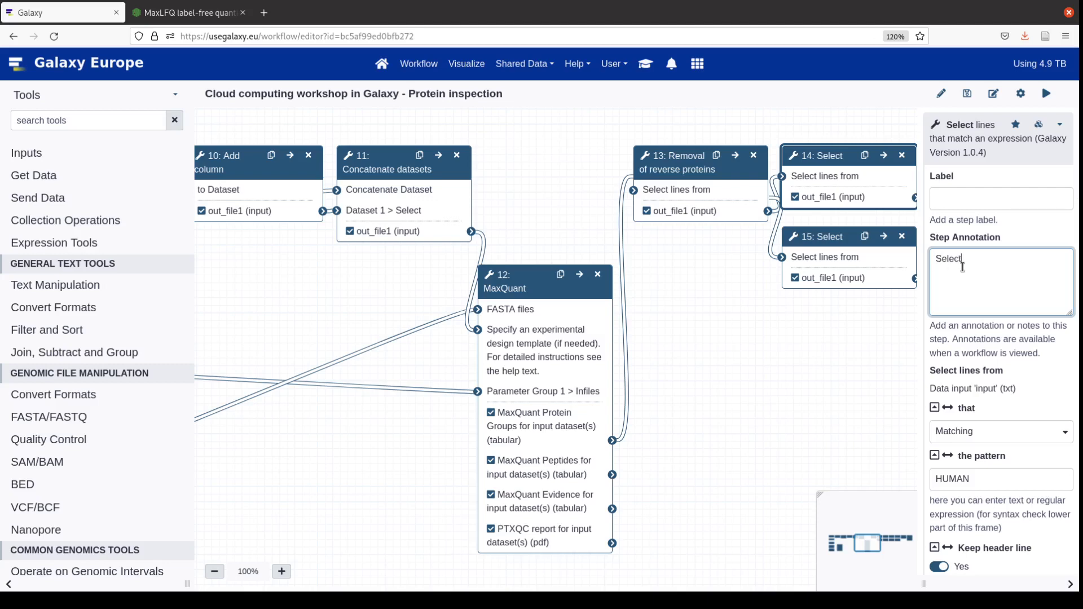
text(Selecting only human proteins)
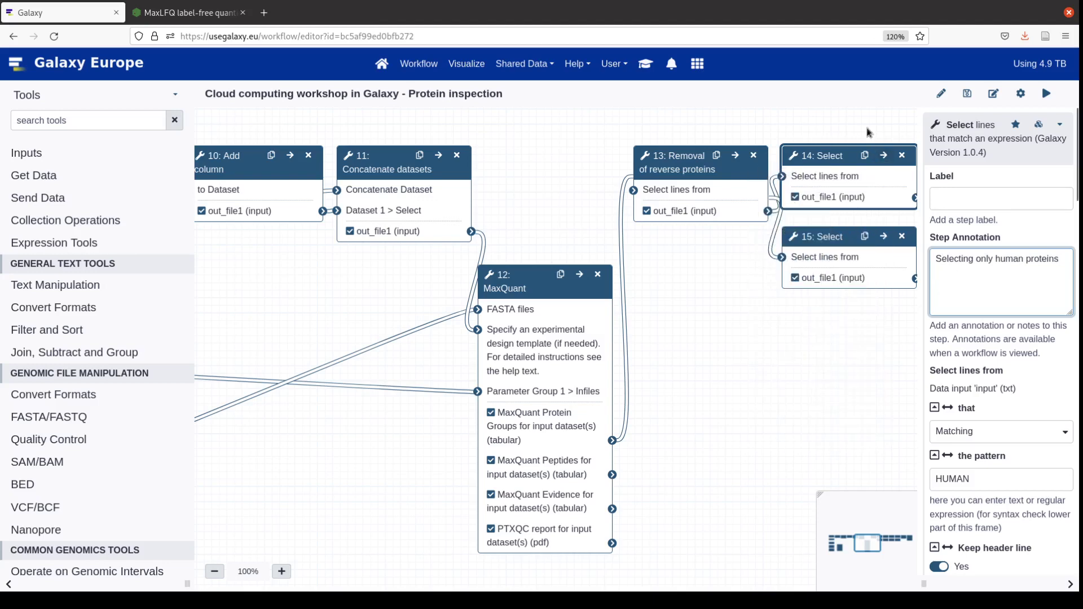
View the tool recommendations for step 14 and the remaining workflow steps through Histogram with ggplot2
drag(869, 132, 712, 164)
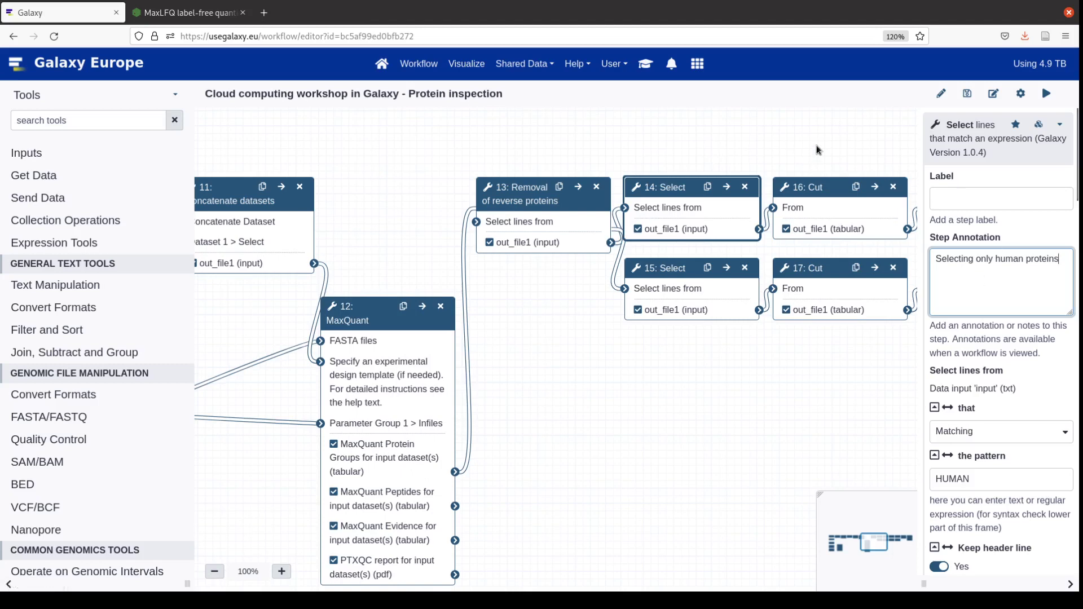
drag(826, 141, 751, 178)
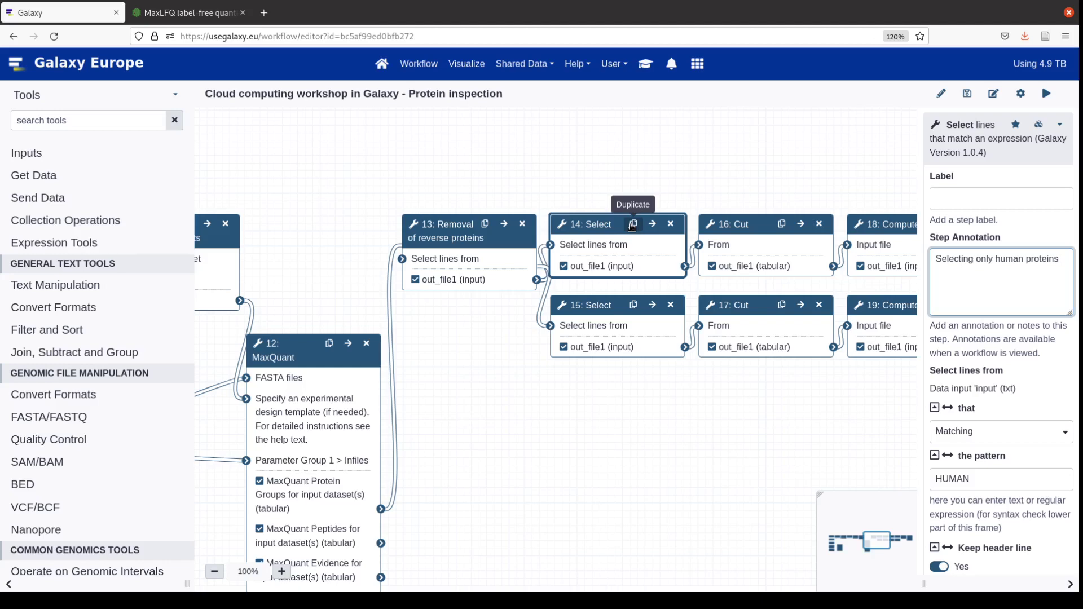
mouse_move(653, 226)
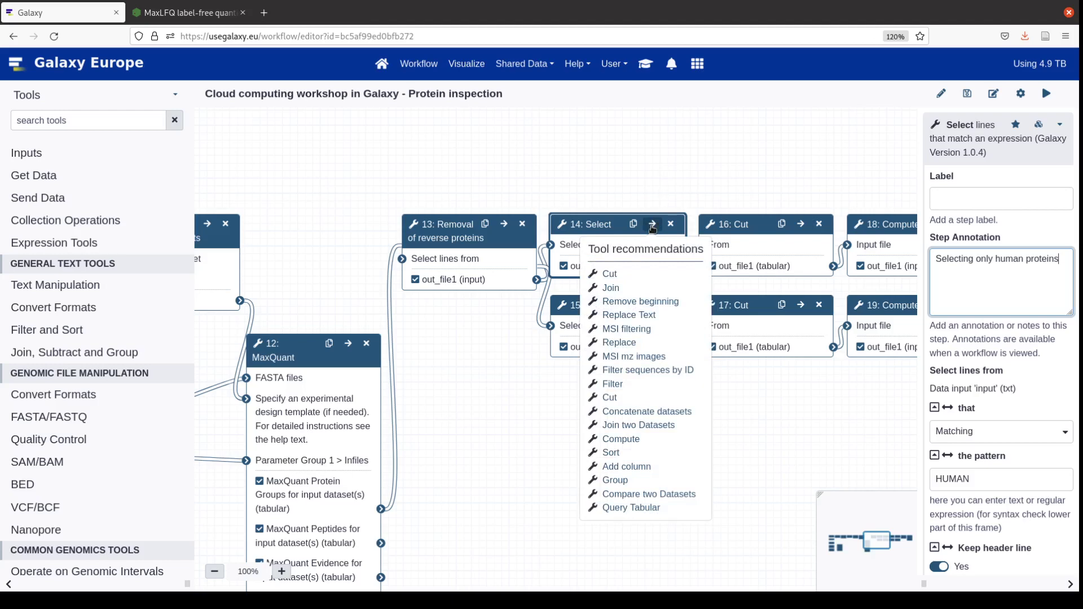
drag(797, 163, 314, 191)
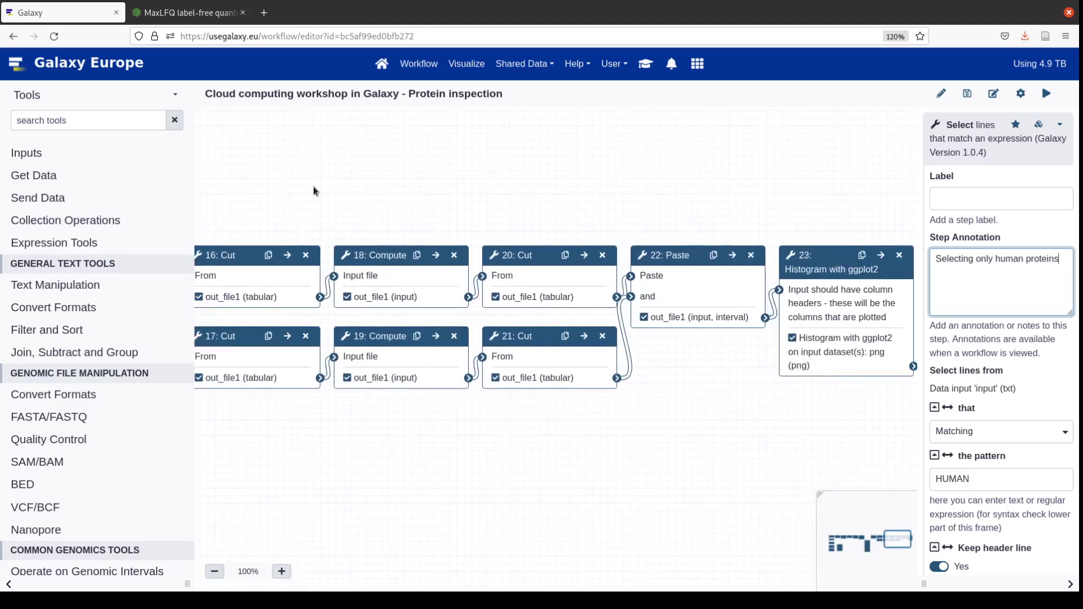
drag(697, 184, 577, 162)
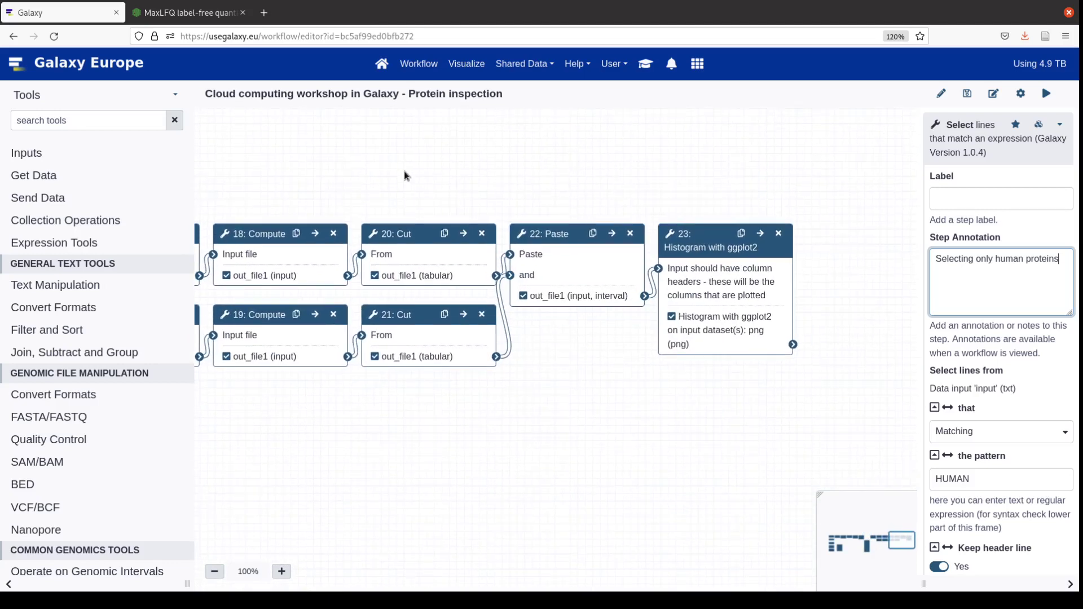
Configure out_file1 of step 14, the human protein Select step, to add the tag #HUMAN
drag(406, 178, 763, 164)
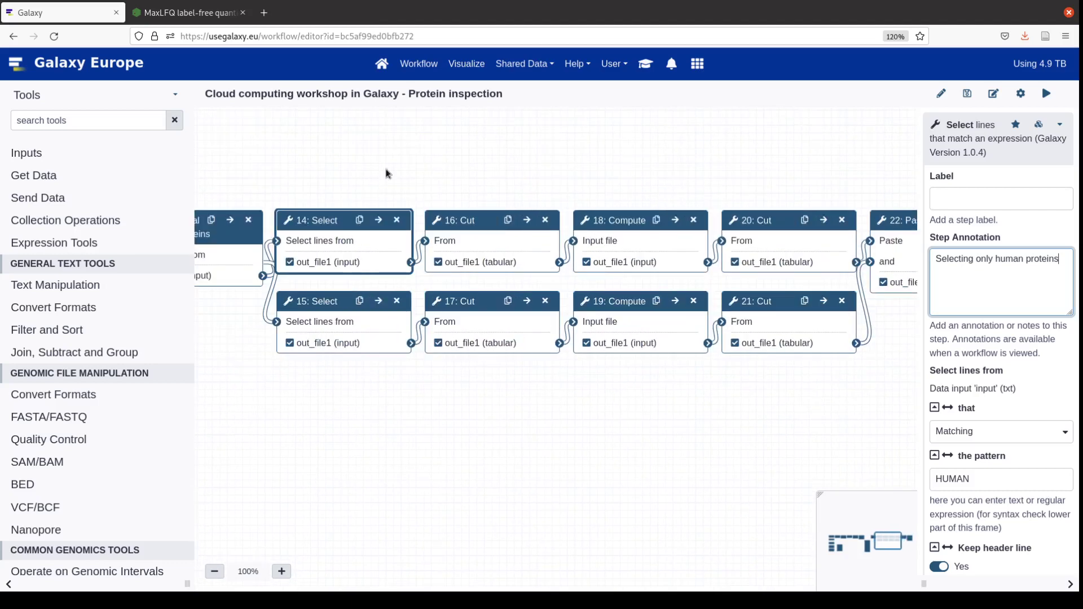
click(324, 219)
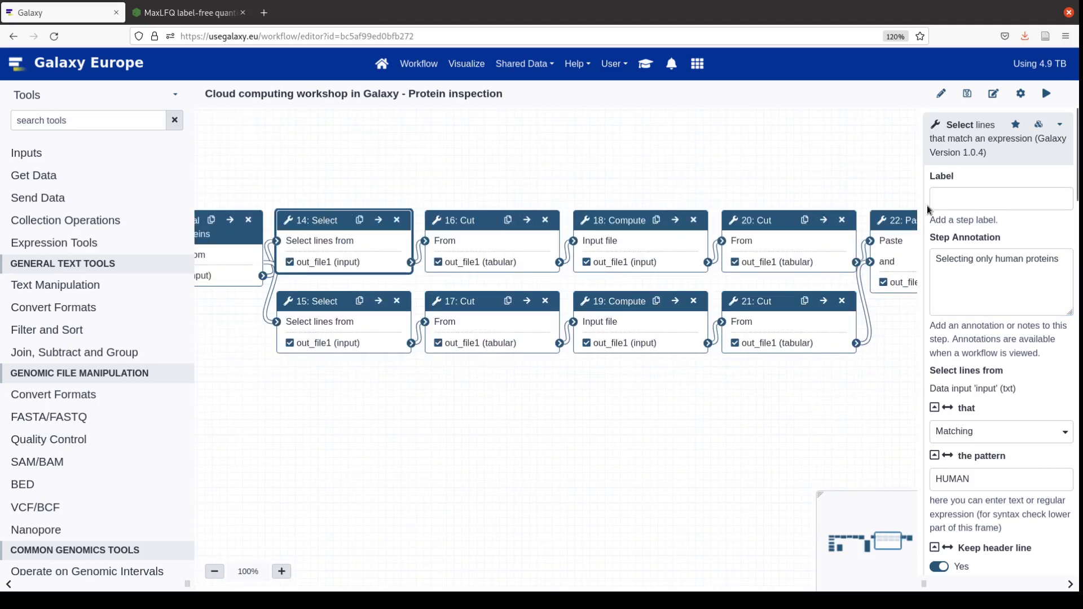
drag(923, 584, 711, 584)
scroll(888, 367, down, 10)
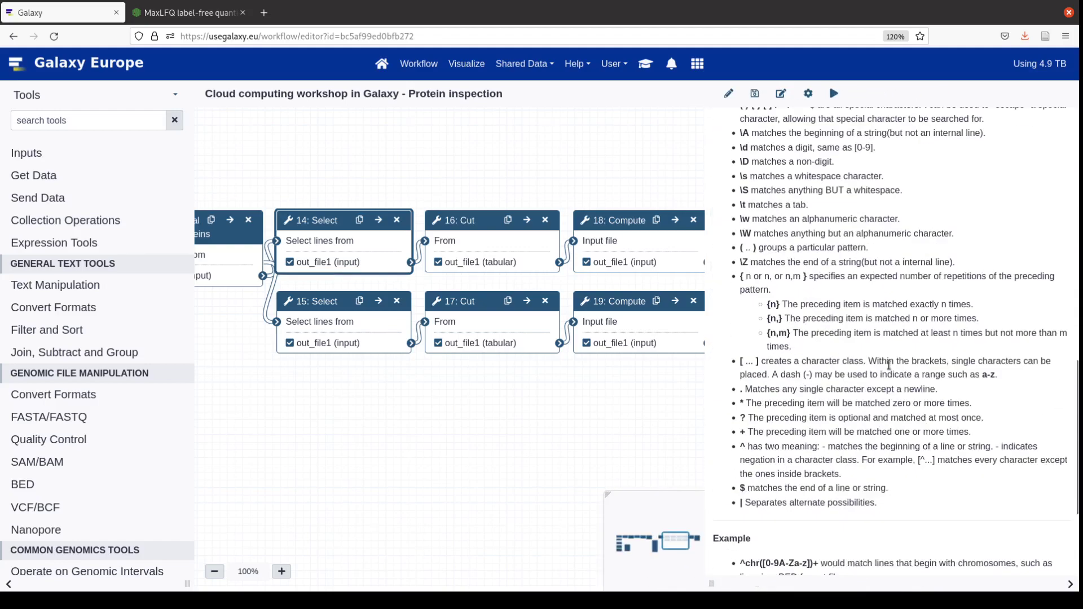
scroll(888, 365, up, 8)
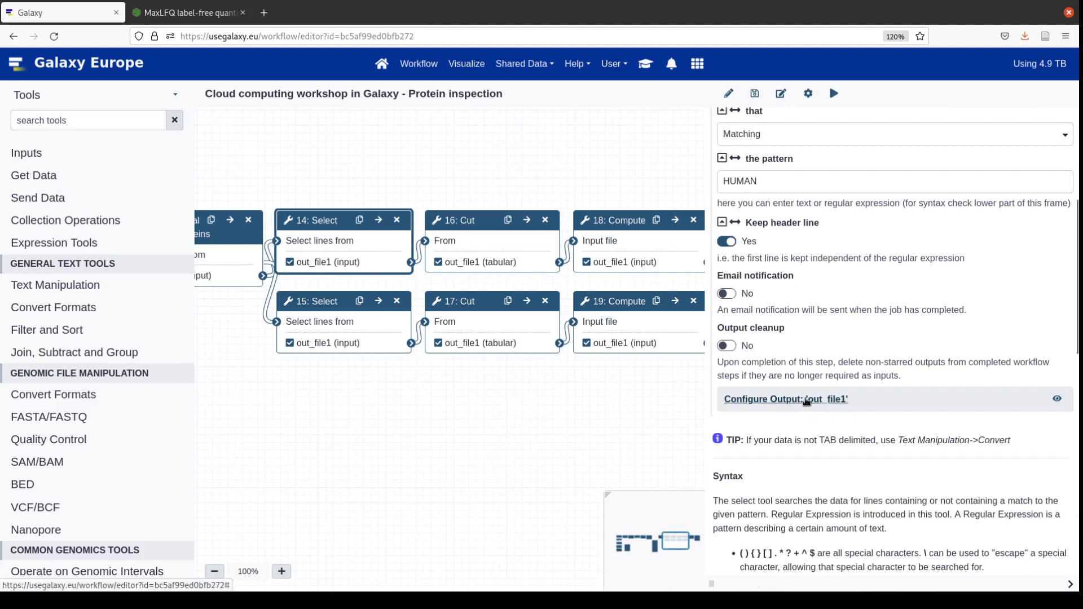
click(806, 402)
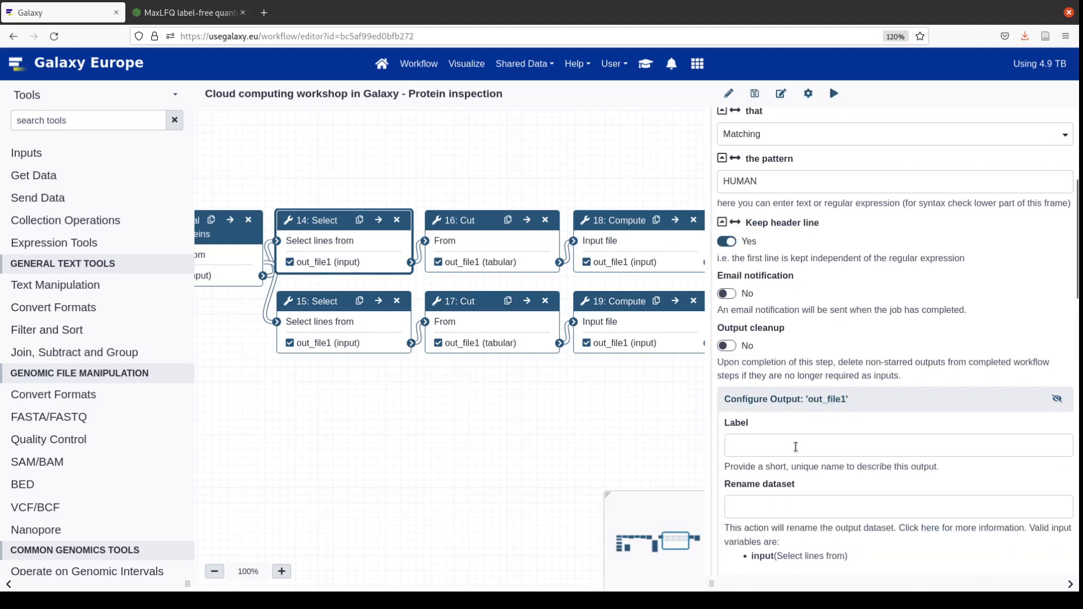
click(795, 447)
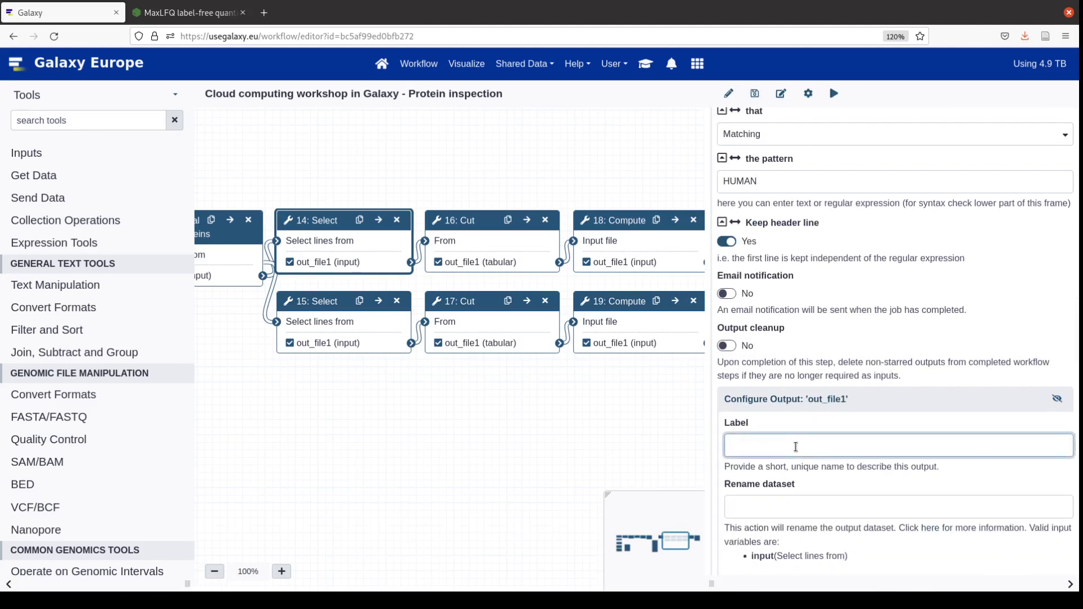
scroll(795, 447, down, 3)
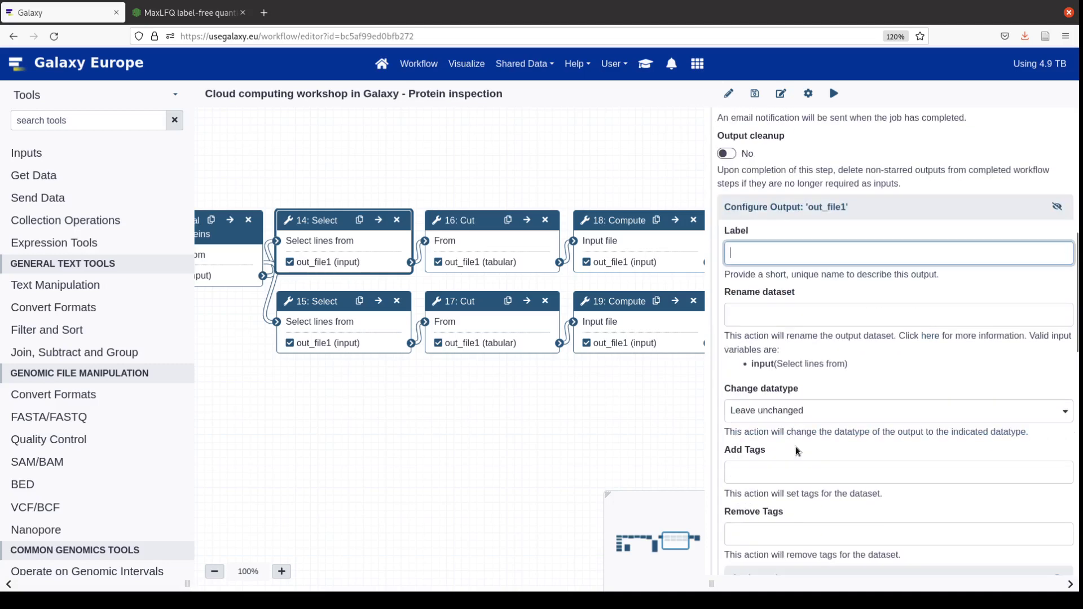
click(777, 319)
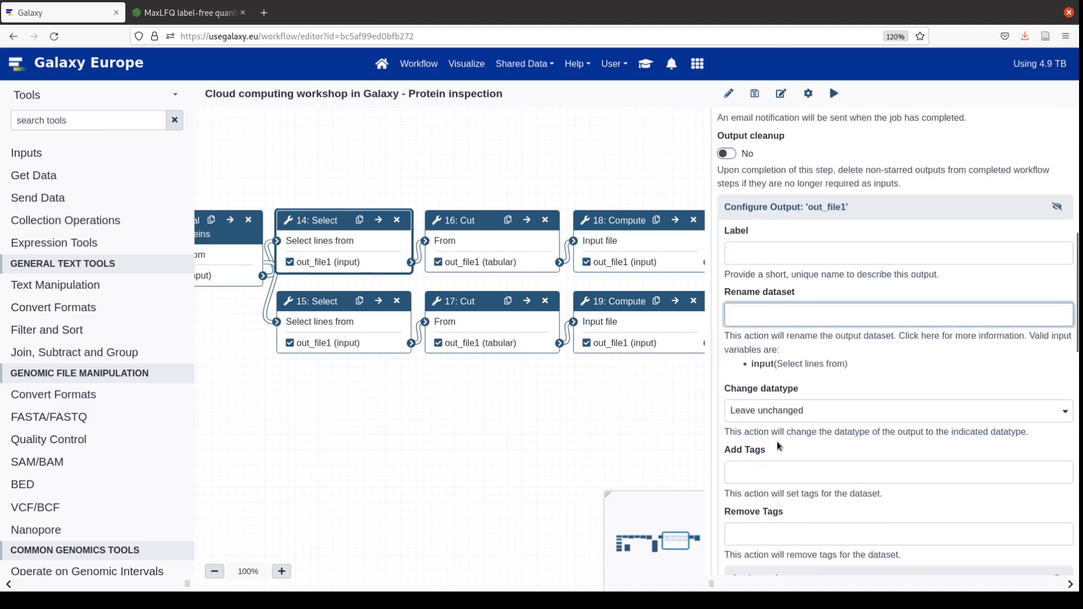
click(750, 474)
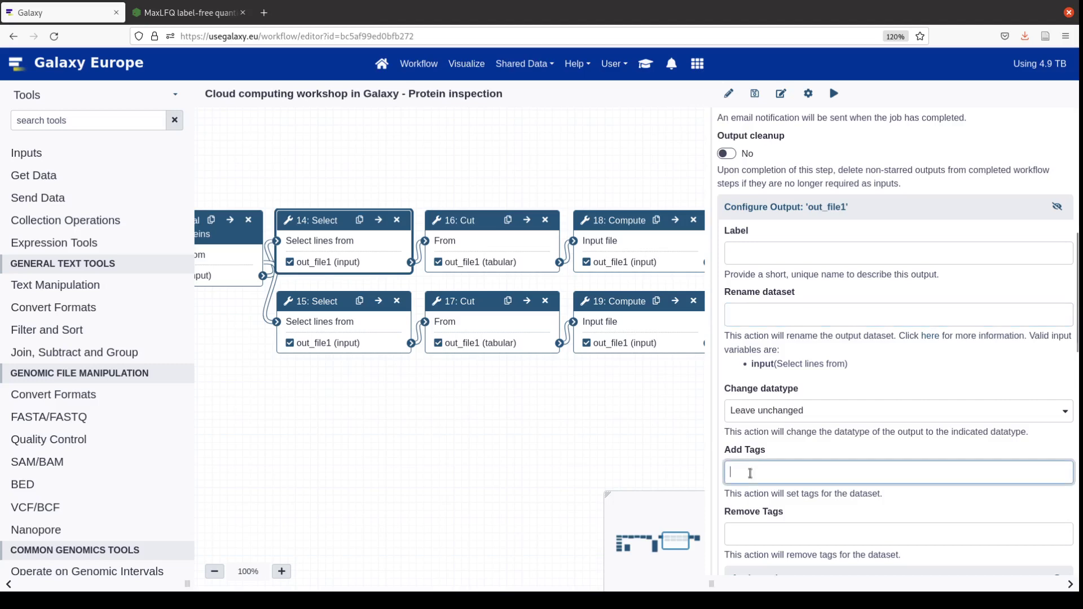
text(#HUMAN)
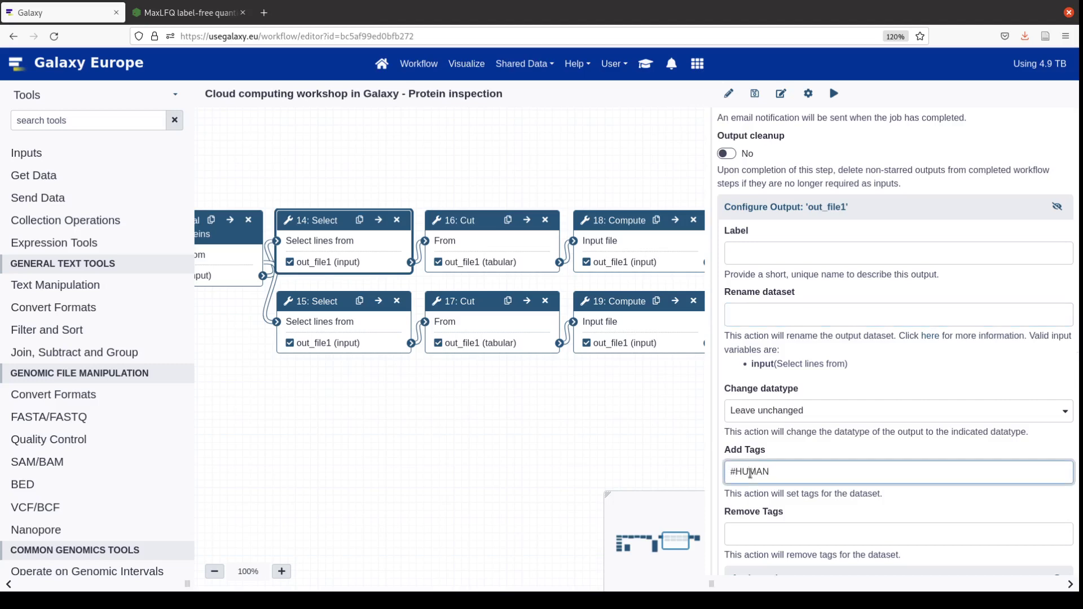
click(821, 456)
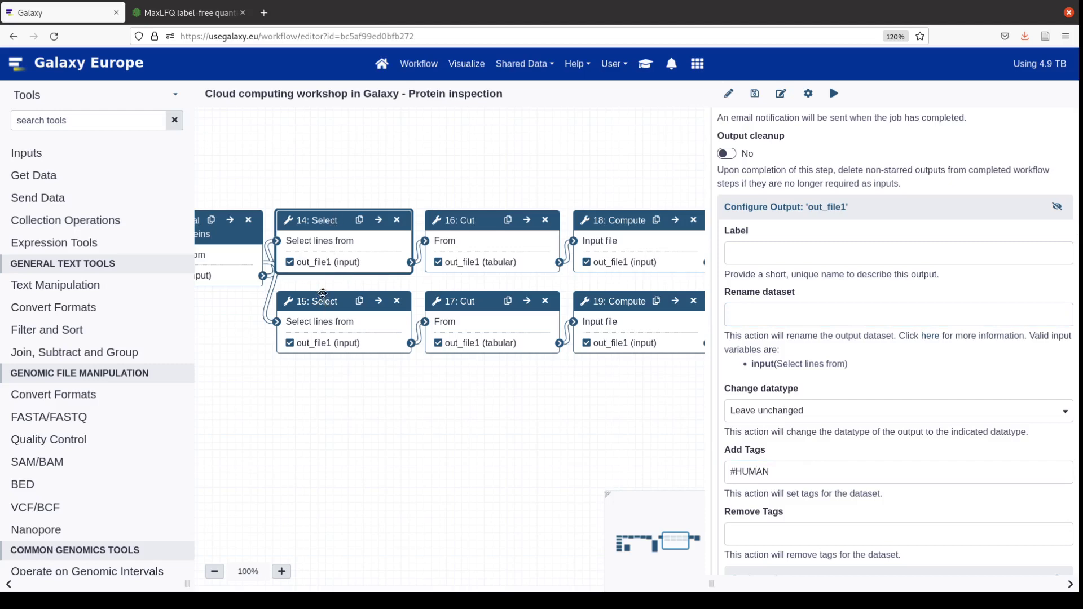
Configure out_file1 of step 15, the second Select step after the reverse protein removal, to add the tag #ECOLI and save the workflow
click(321, 299)
scroll(773, 266, down, 5)
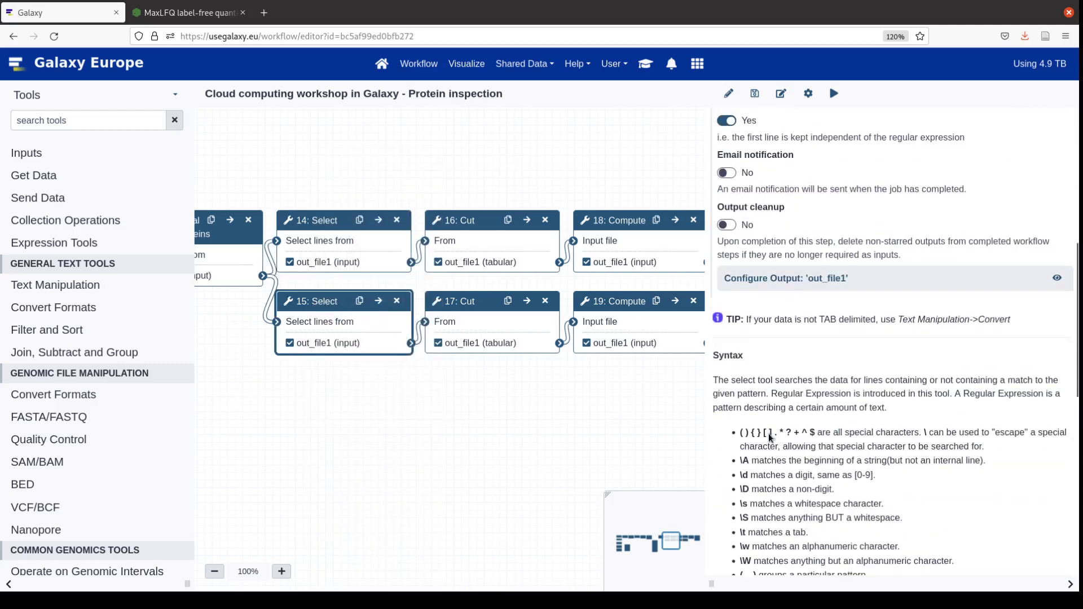
click(773, 266)
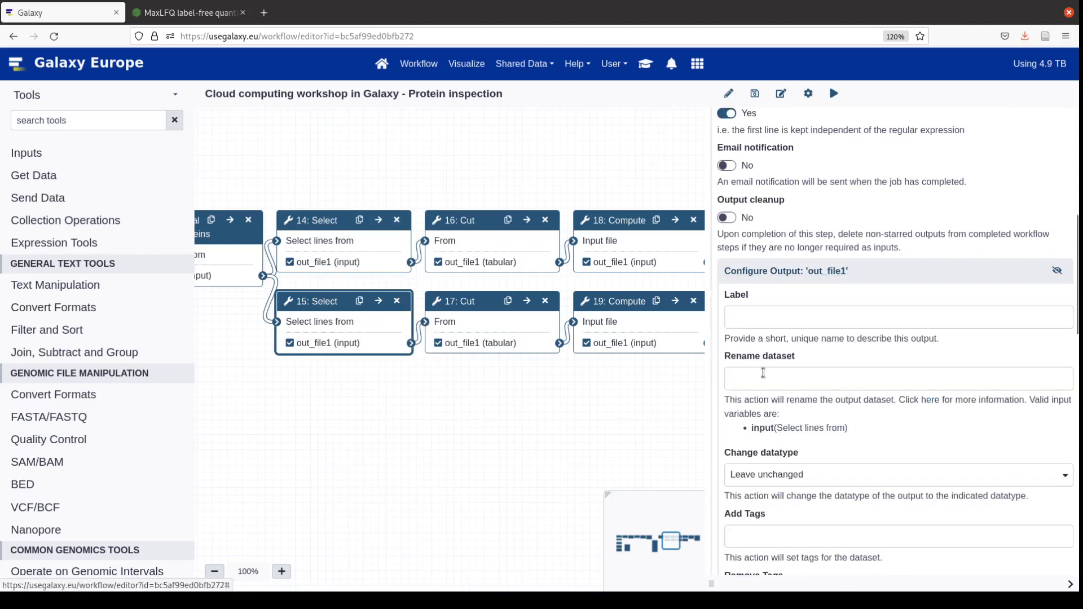
scroll(766, 350, down, 4)
click(753, 338)
text(#)
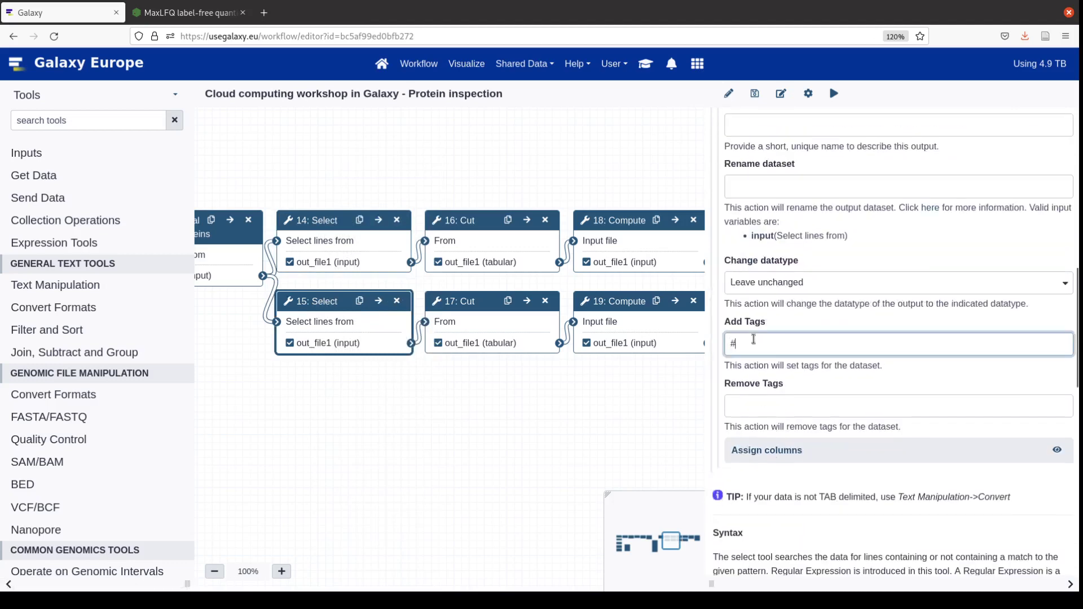
text(ECOLI)
click(665, 381)
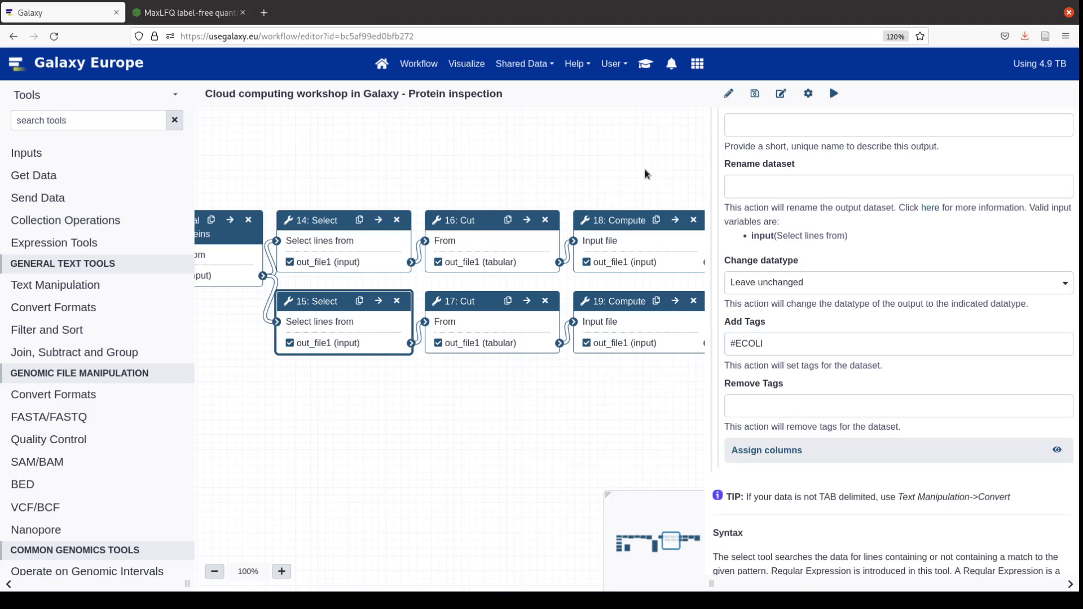
drag(647, 174, 580, 160)
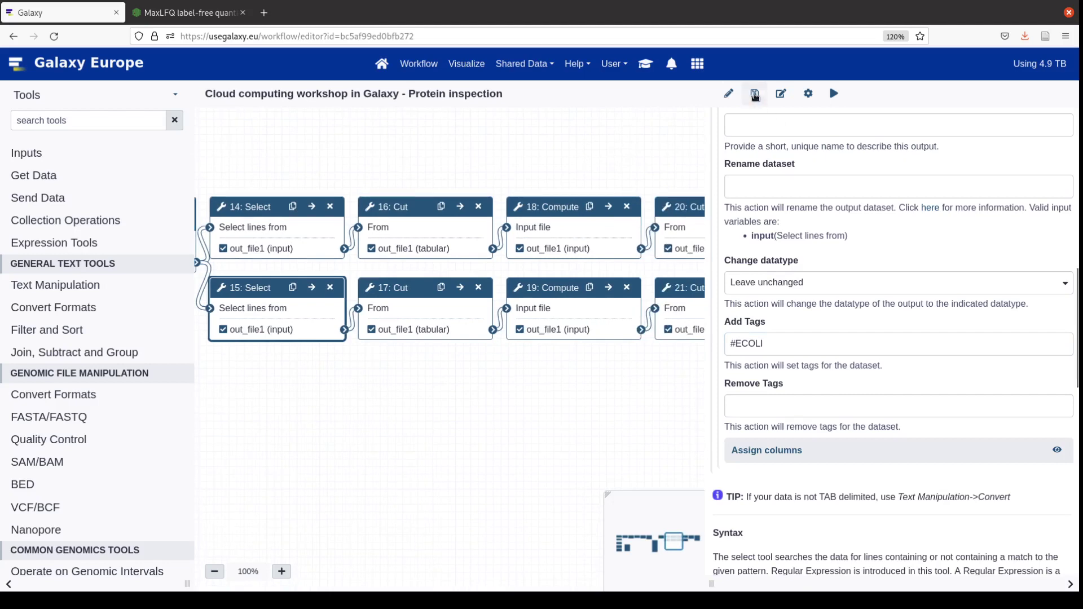
click(754, 93)
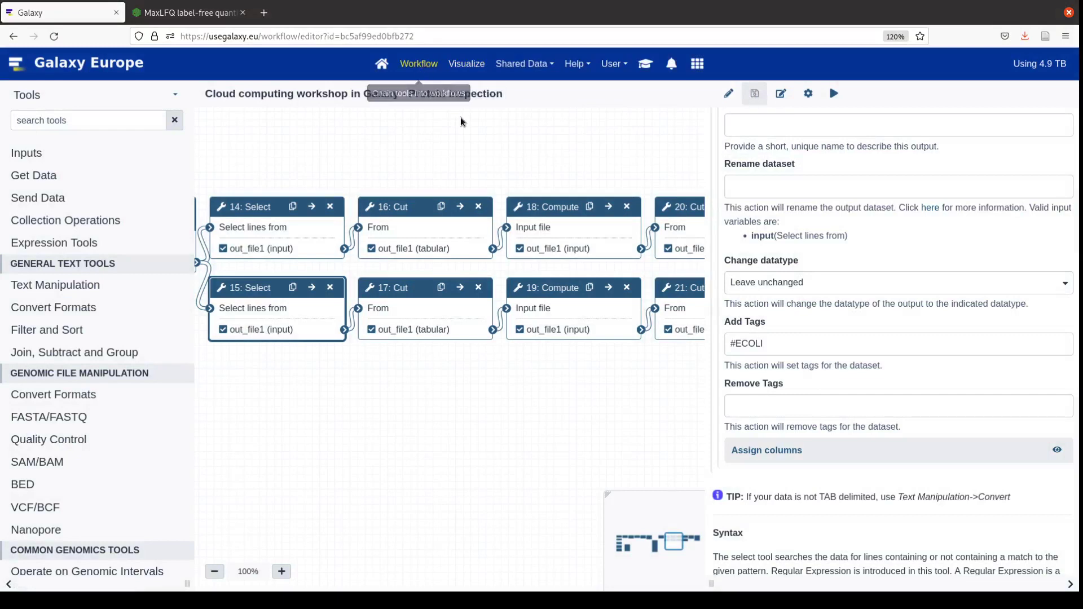
Open the run form of the published workflow Cloud computing workshop follow up on Maxquant peptides
click(536, 64)
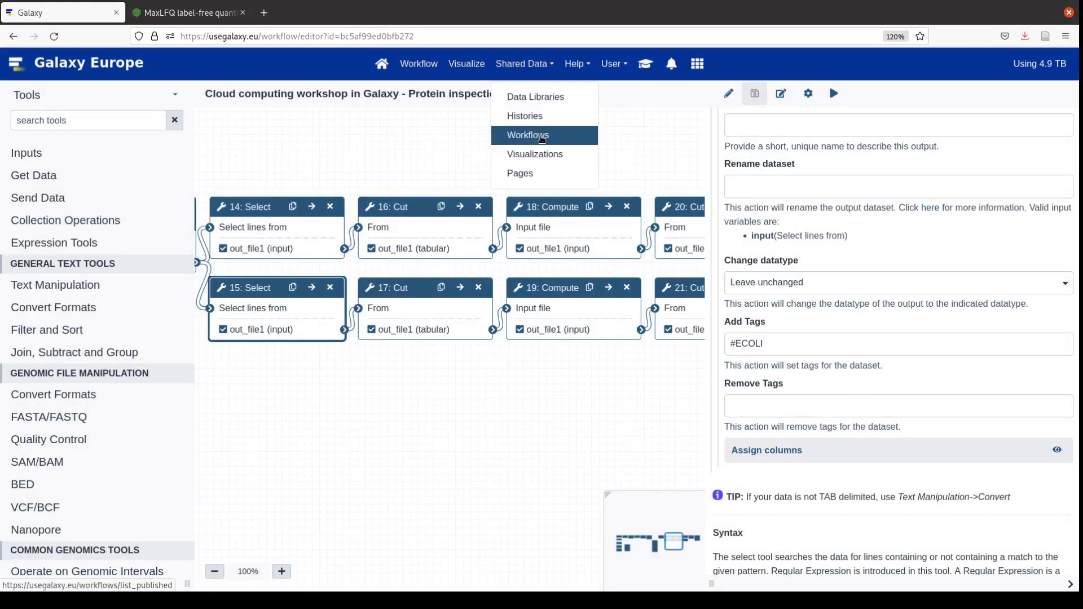
click(541, 136)
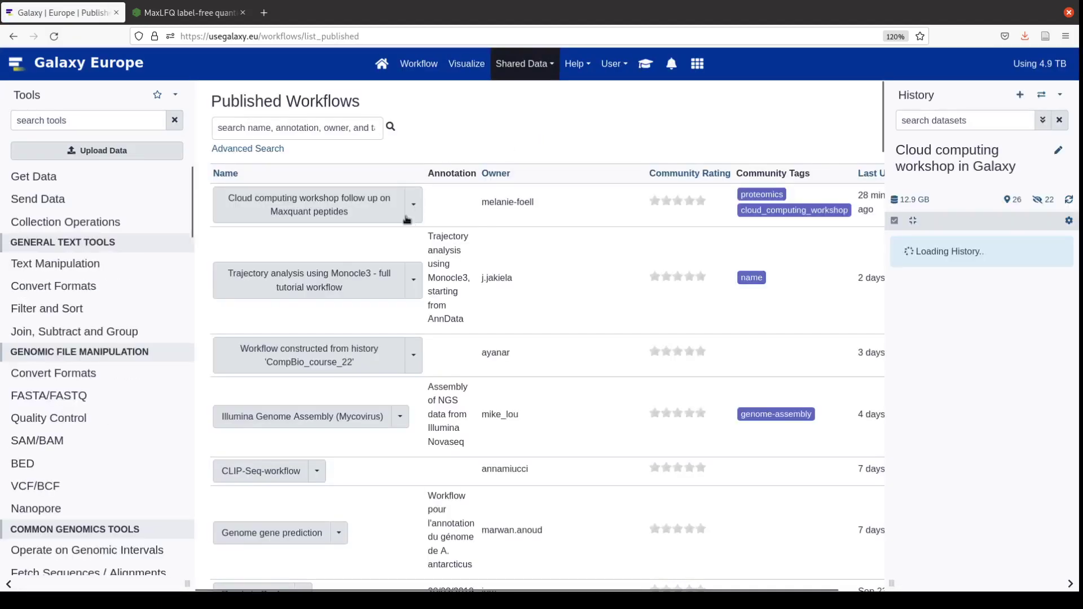
click(415, 201)
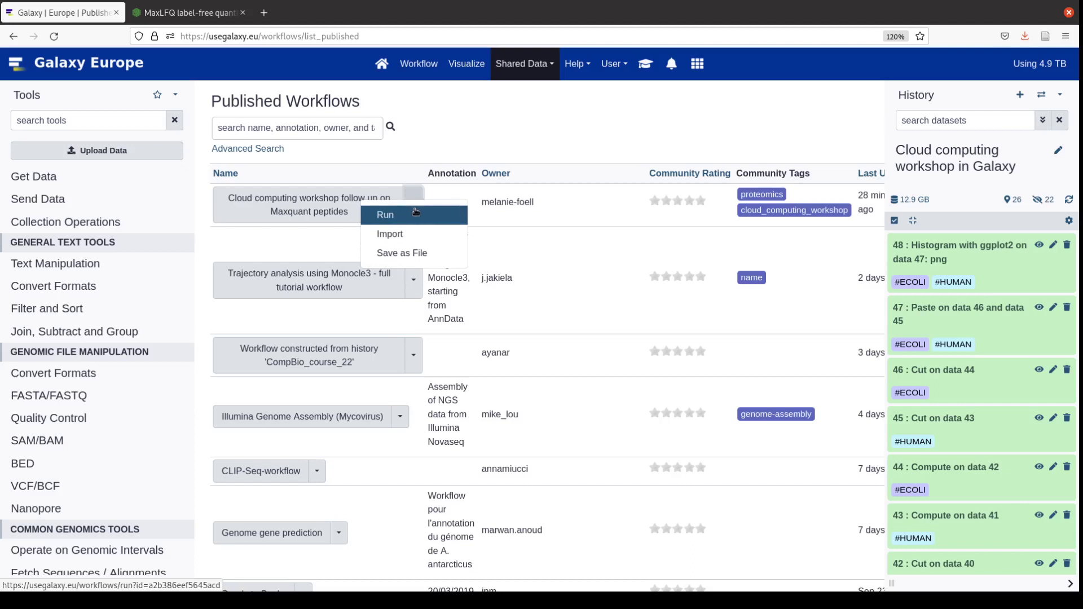
click(415, 212)
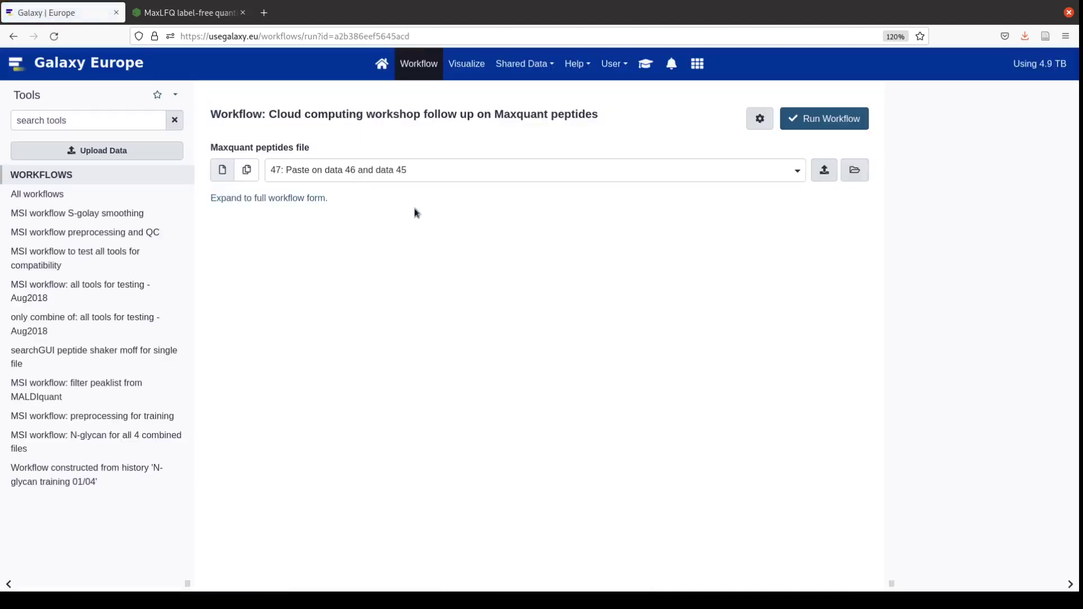
Run the workflow with dataset 35, MaxQuant Peptides for data 33, data 32, and others, as the Maxquant peptides file
click(422, 171)
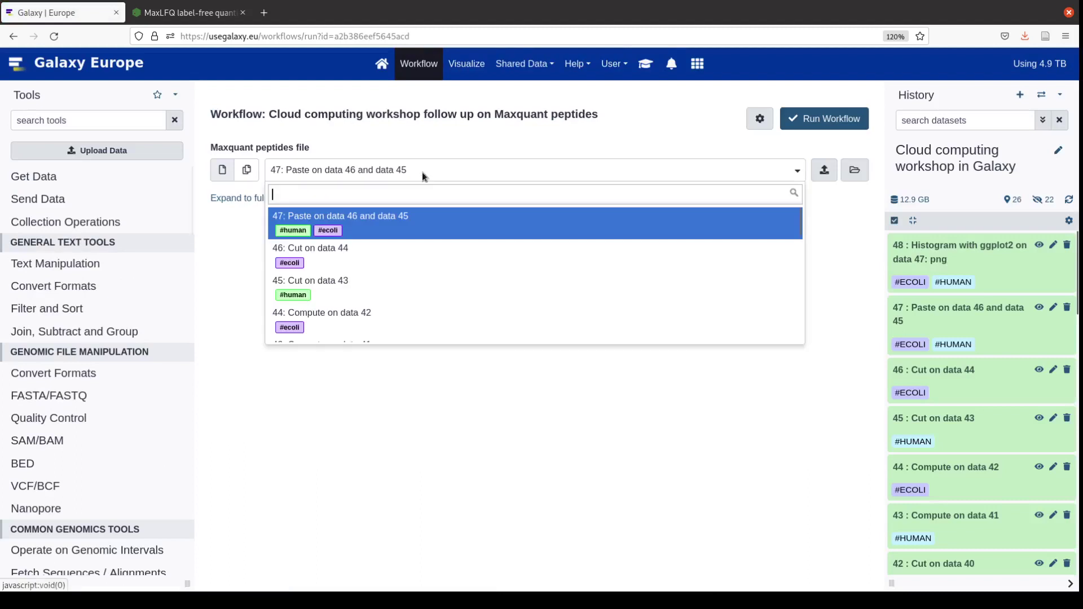
text(pept)
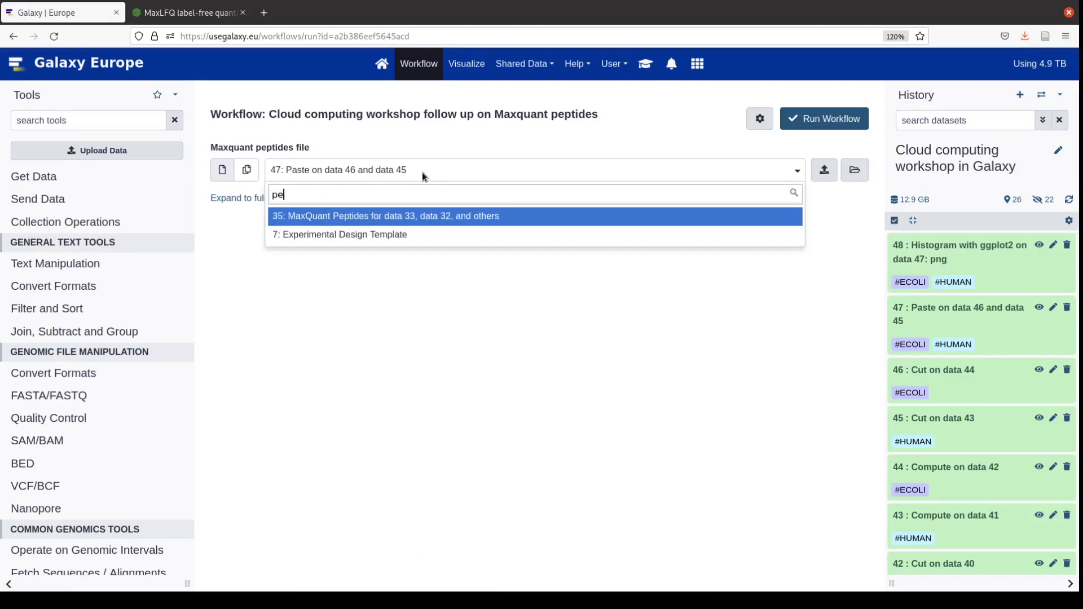
click(375, 217)
click(826, 121)
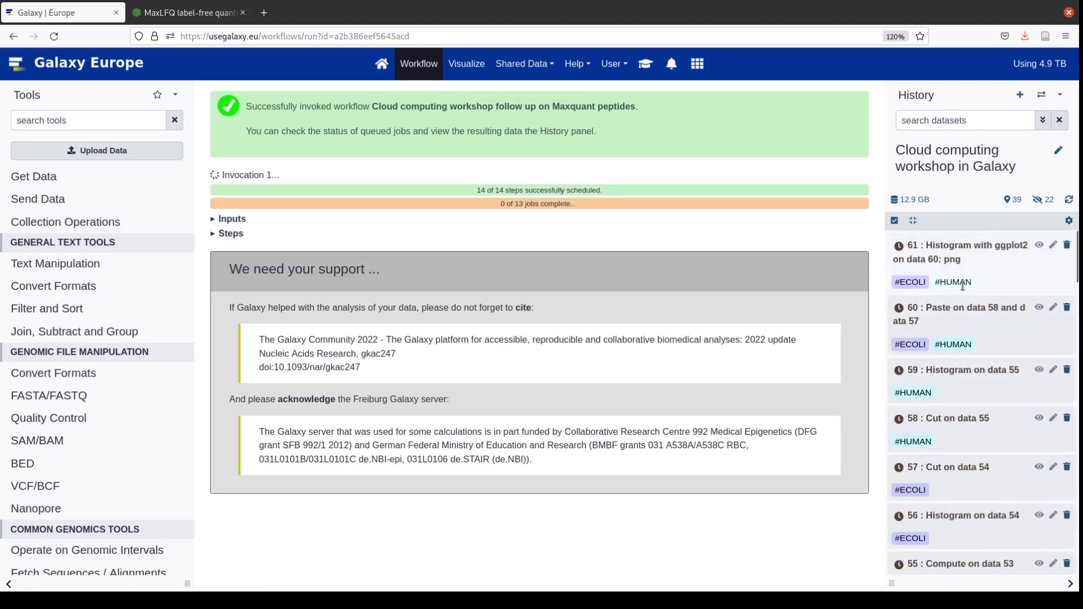
click(522, 63)
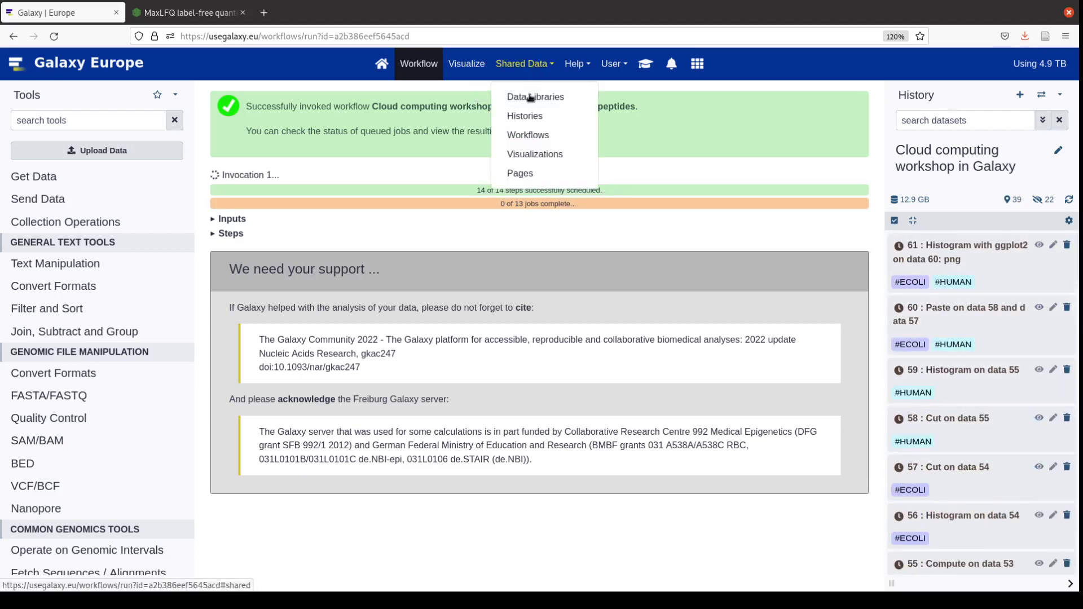
click(540, 140)
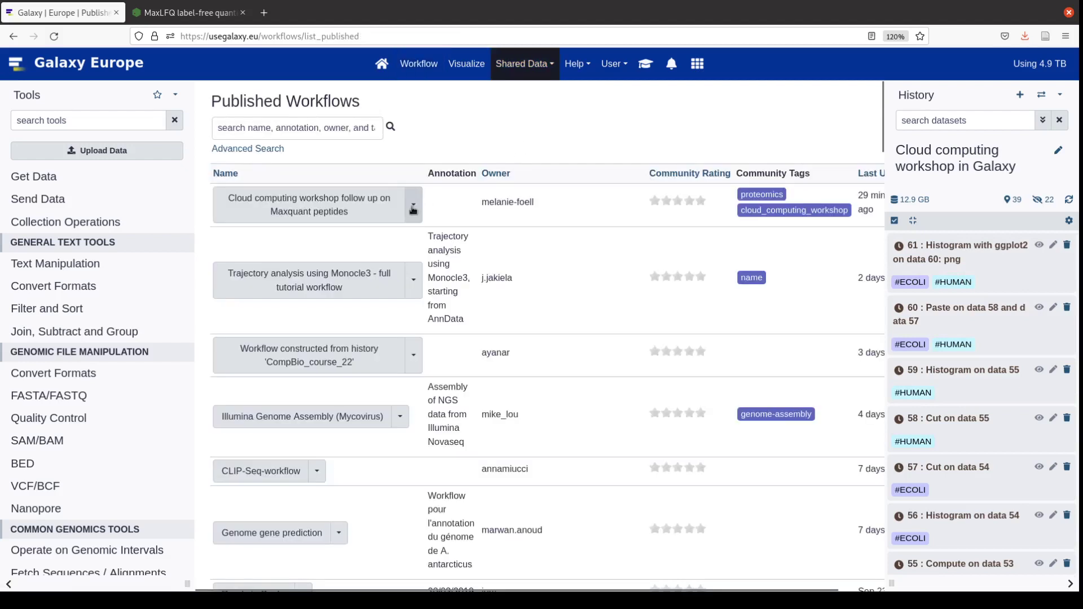
click(413, 206)
Open your own workflow Cloud computing workshop follow up on Maxquant peptides for editing
click(410, 66)
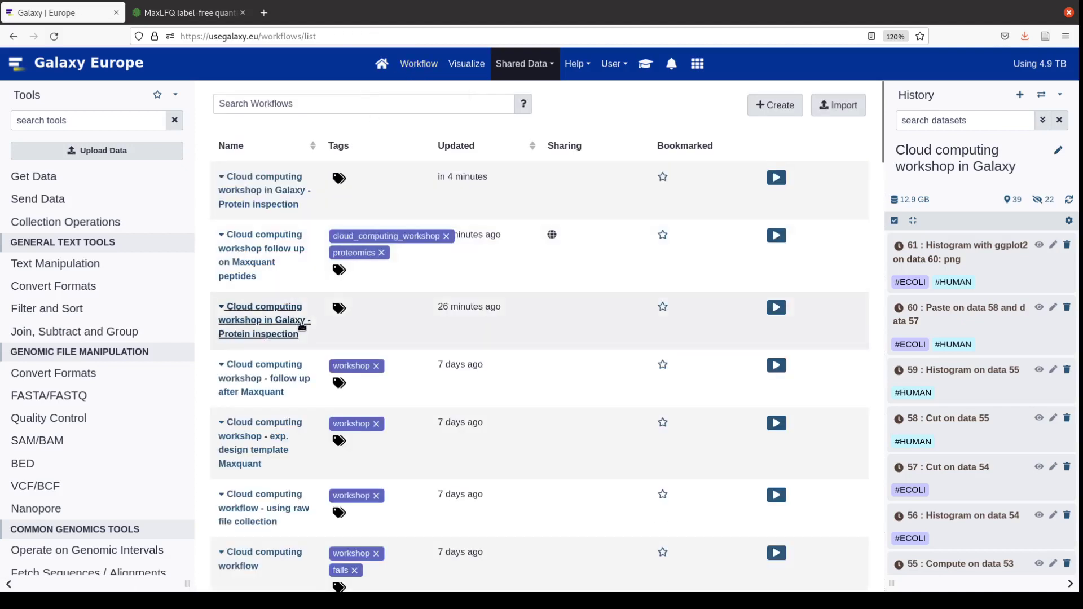
click(290, 249)
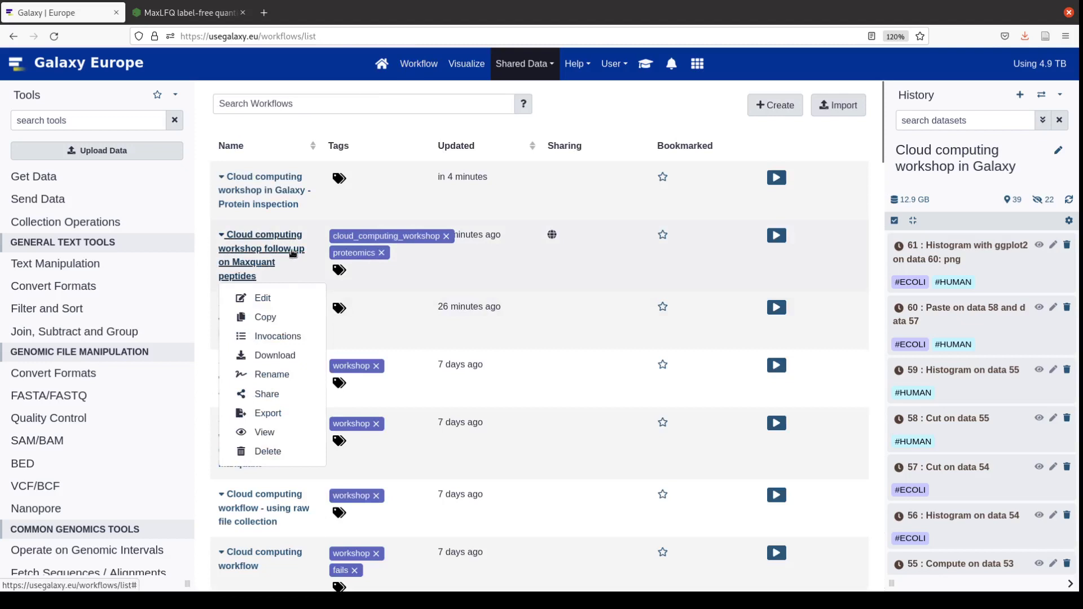
click(278, 297)
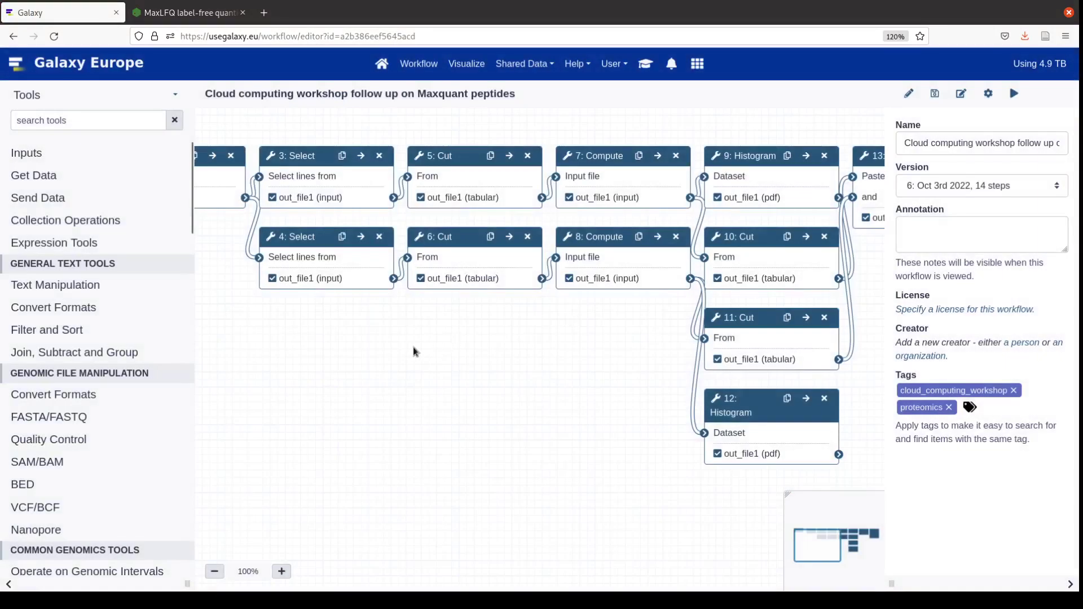
Examine the filter patterns of Select steps 2 to 4 and the columns chosen in Cut step 5
drag(417, 351, 716, 358)
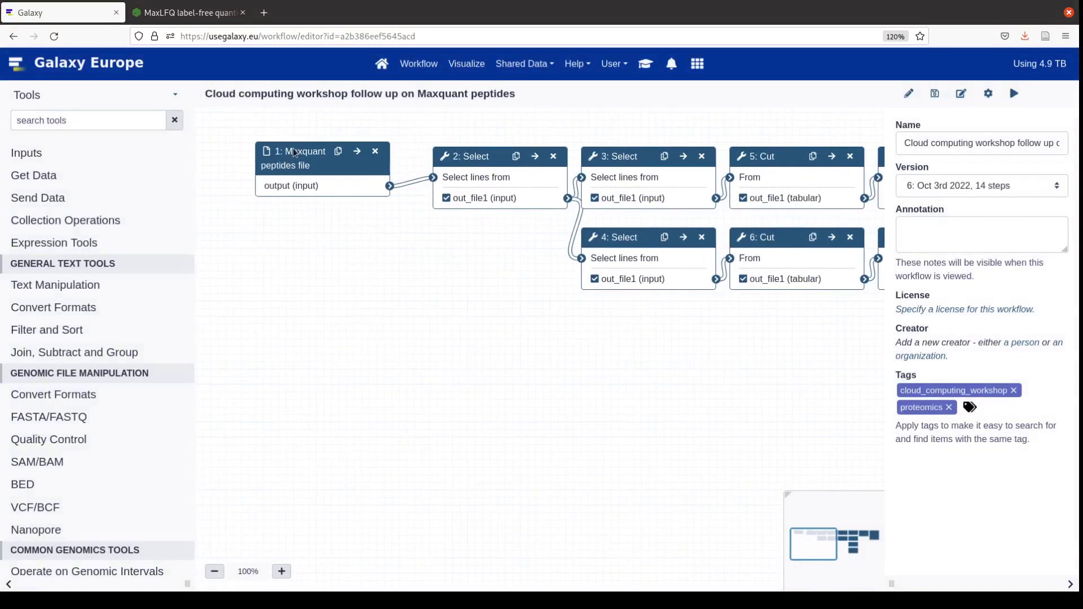
click(470, 167)
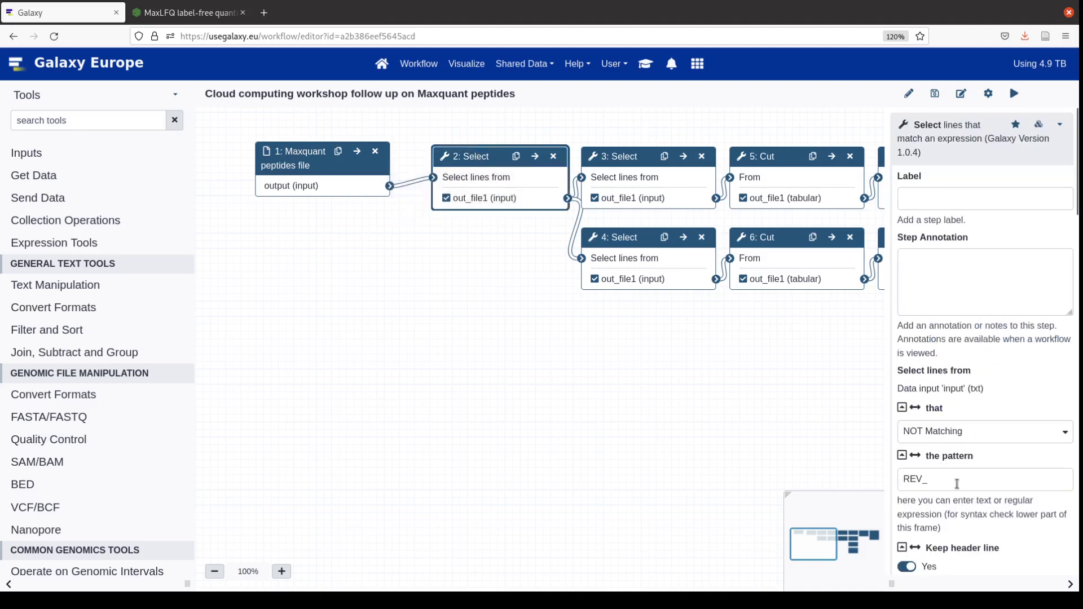
click(955, 484)
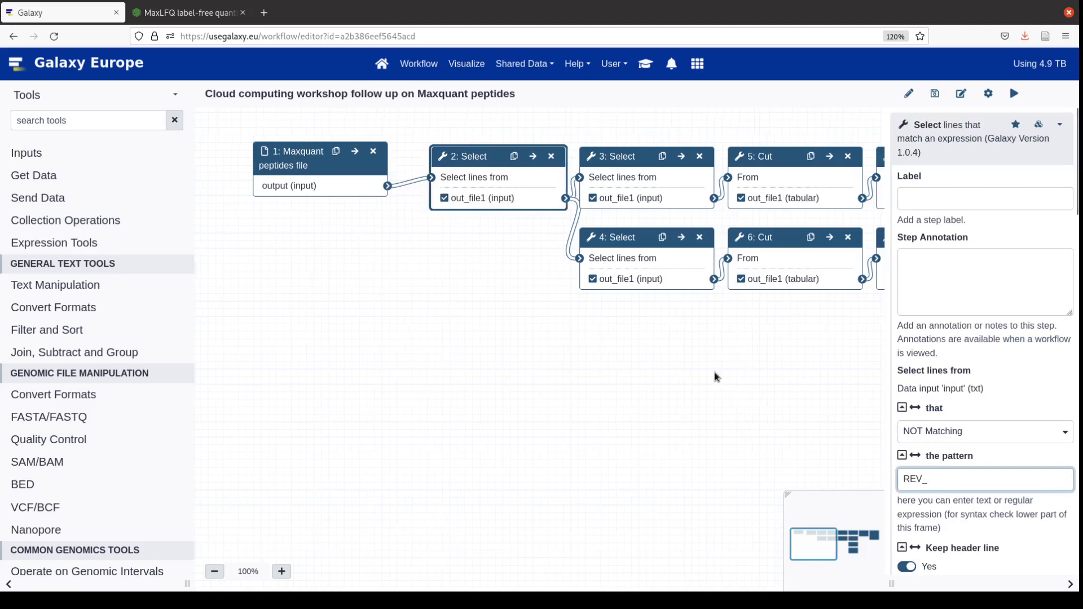
drag(749, 364, 483, 377)
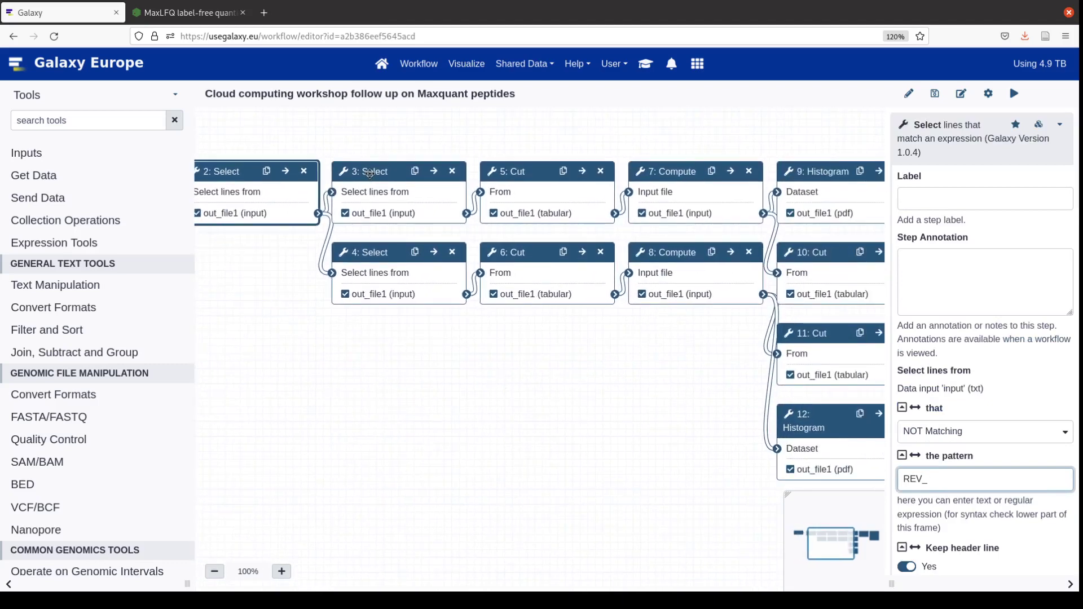
click(369, 174)
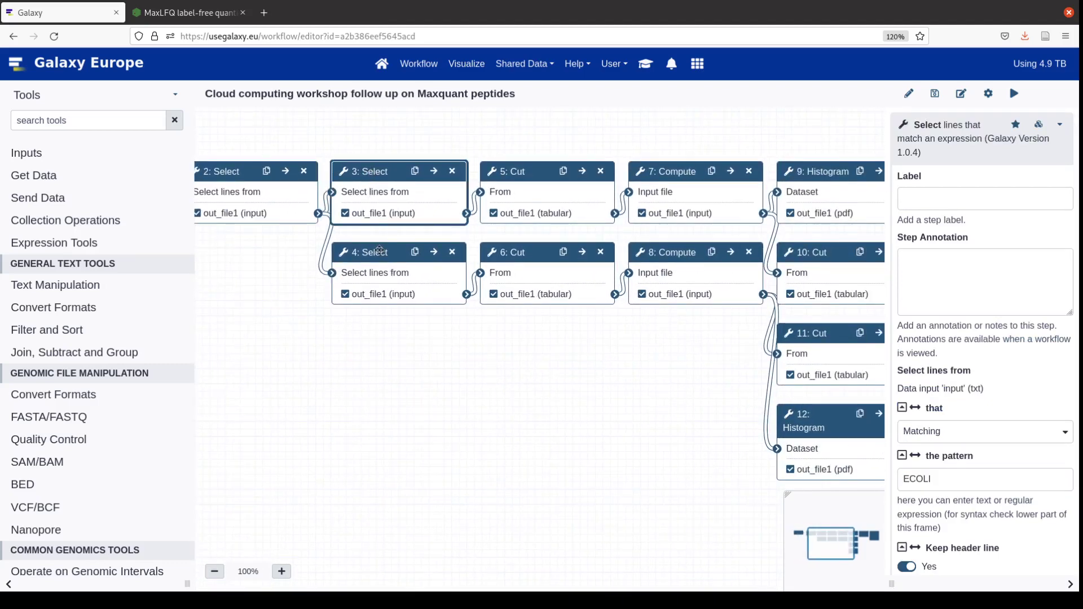
click(381, 252)
click(525, 166)
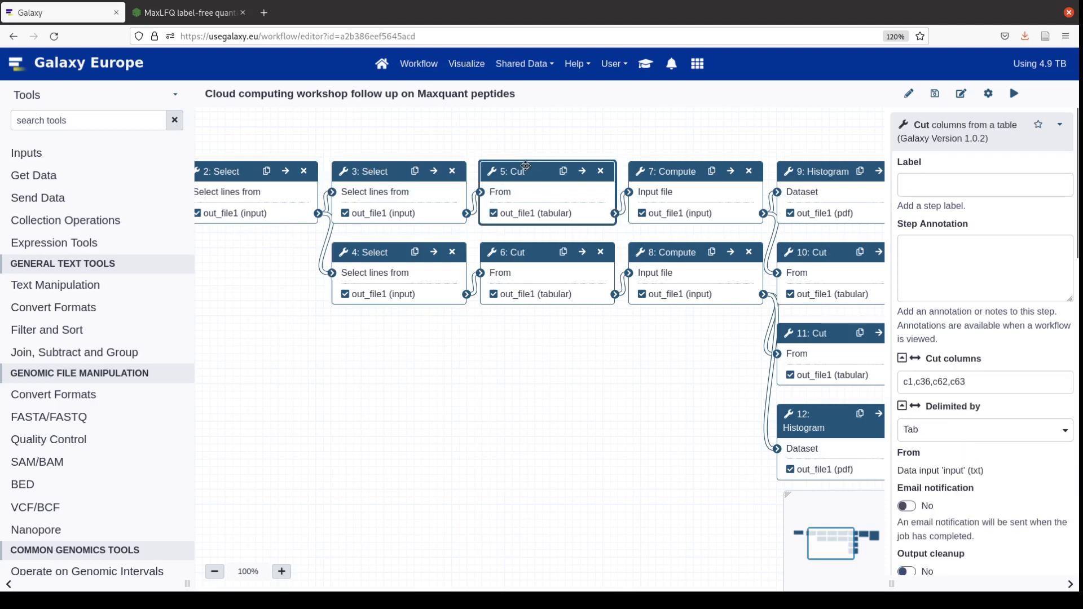
Examine the expression and new column name of Compute step 7 and the settings of Histogram step 9
drag(640, 136, 506, 182)
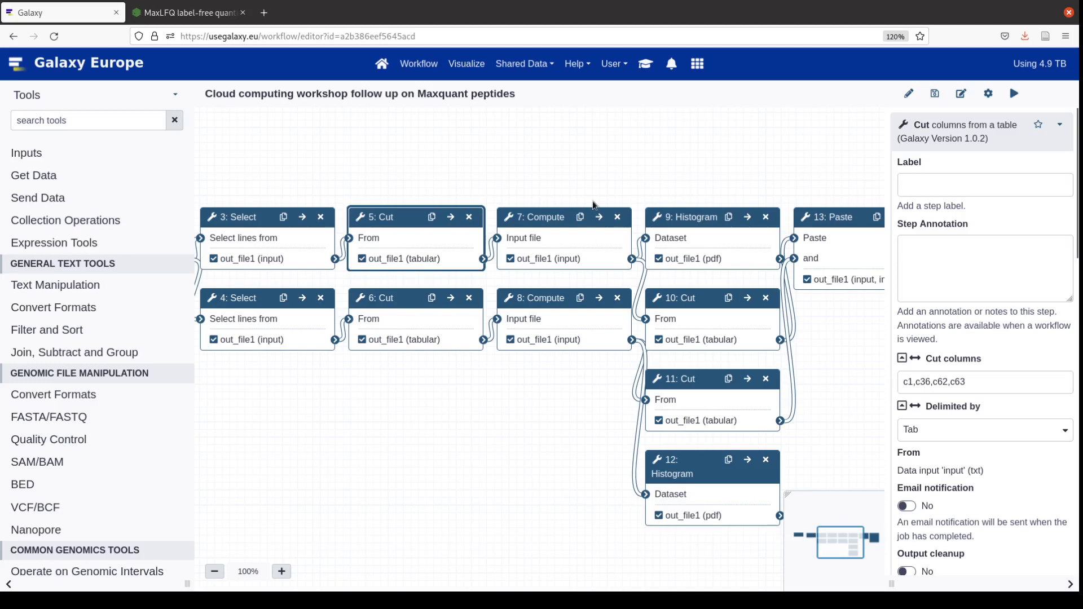
click(540, 221)
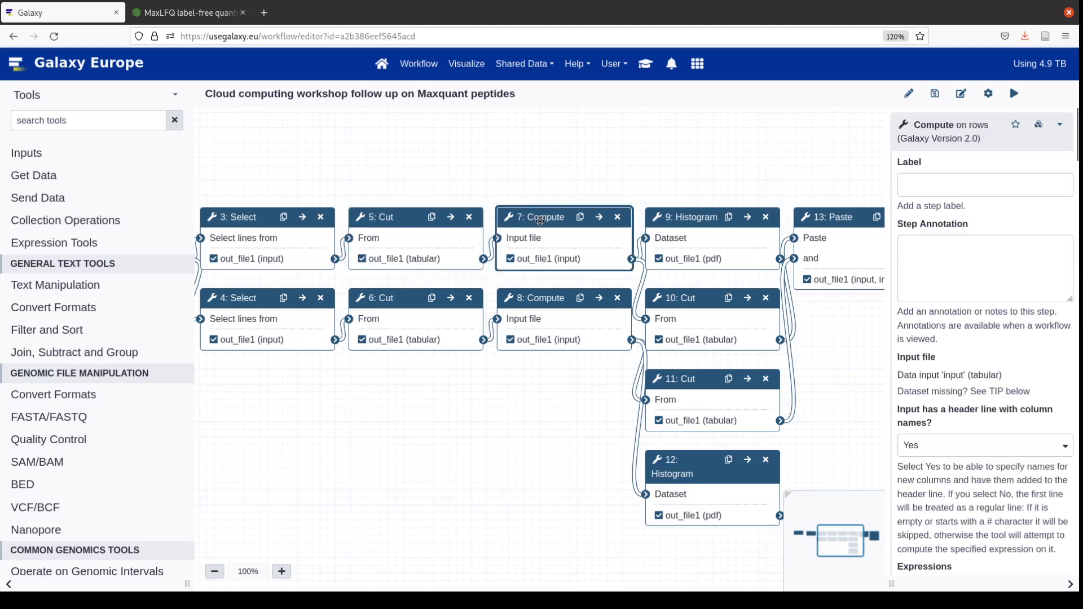
scroll(957, 383, down, 3)
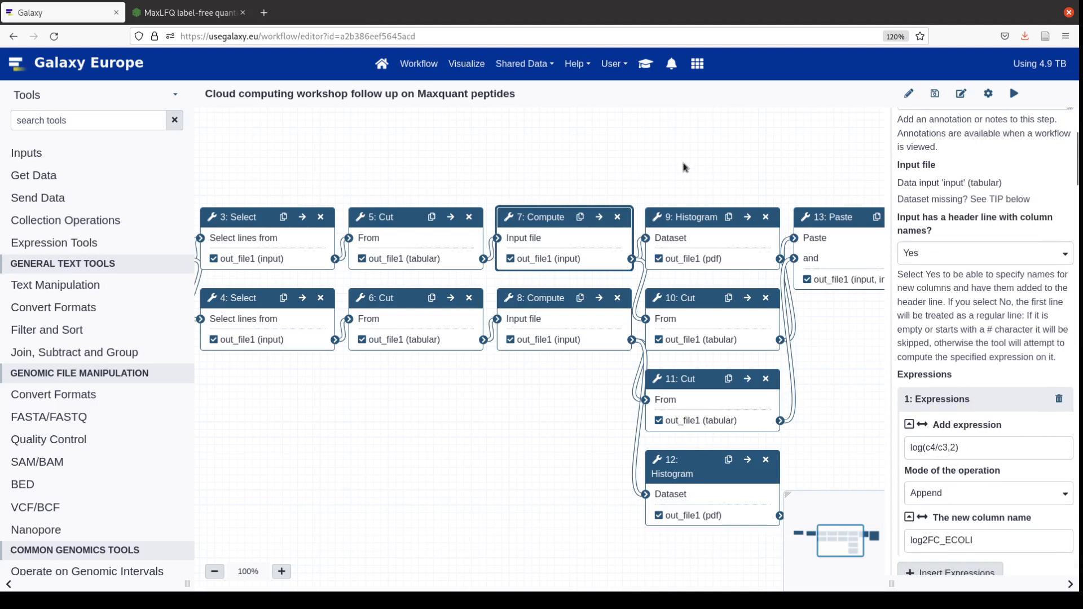
drag(682, 164, 560, 166)
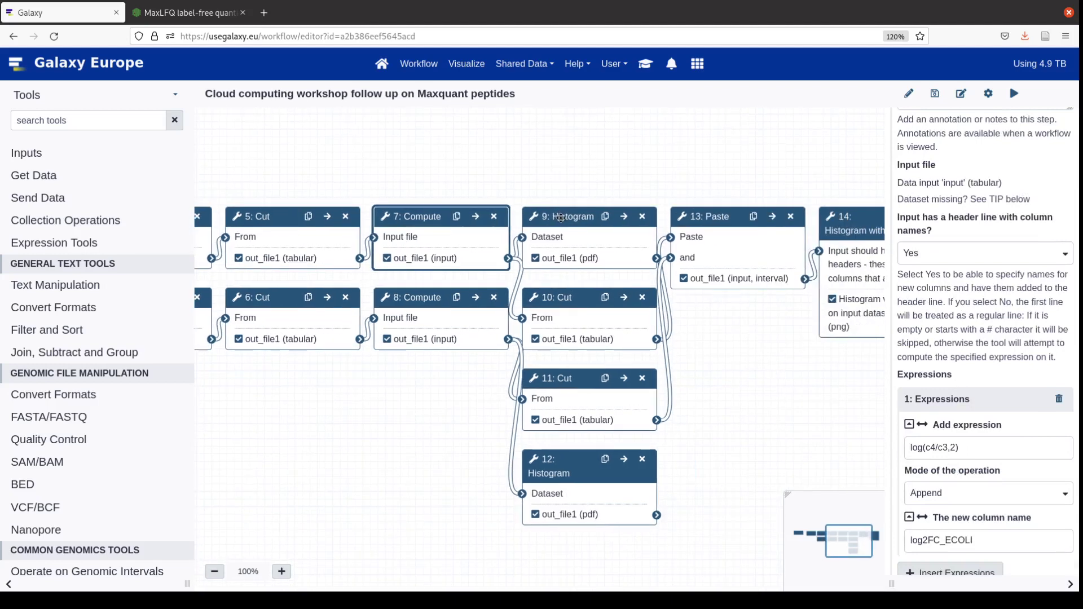
click(560, 217)
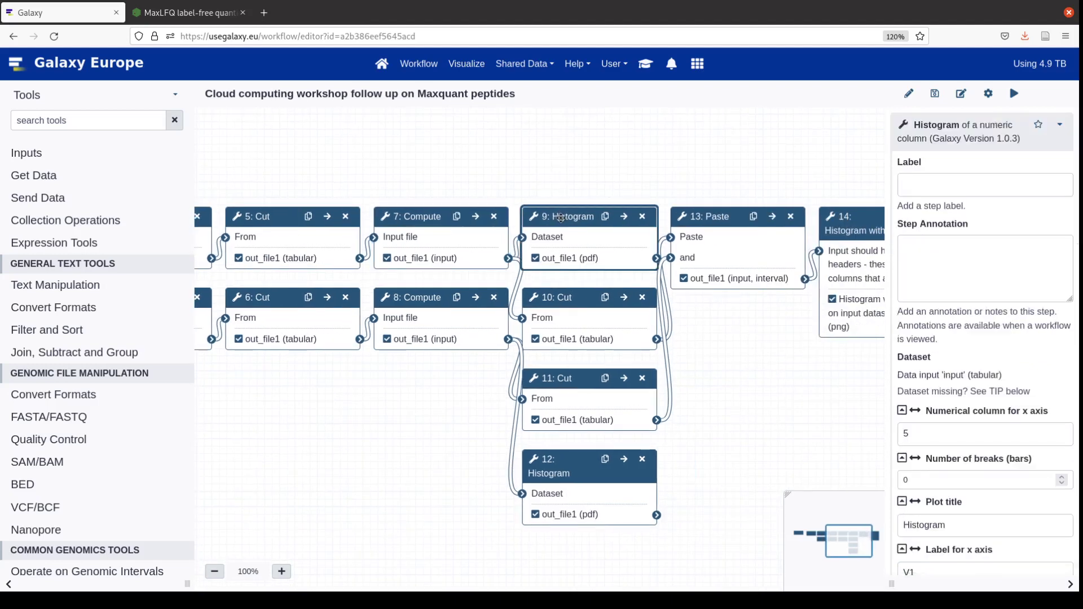
scroll(552, 338, down, 2)
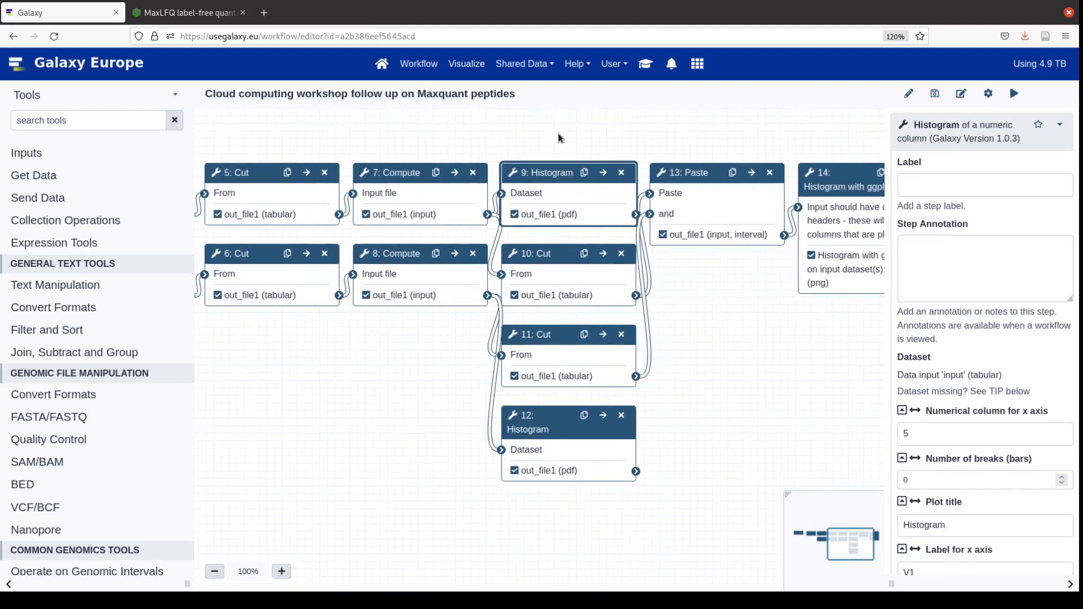
Examine the settings of Histogram step 12, Cut steps 10 and 11, Paste step 13 and Histogram with ggplot2 step 14
click(542, 422)
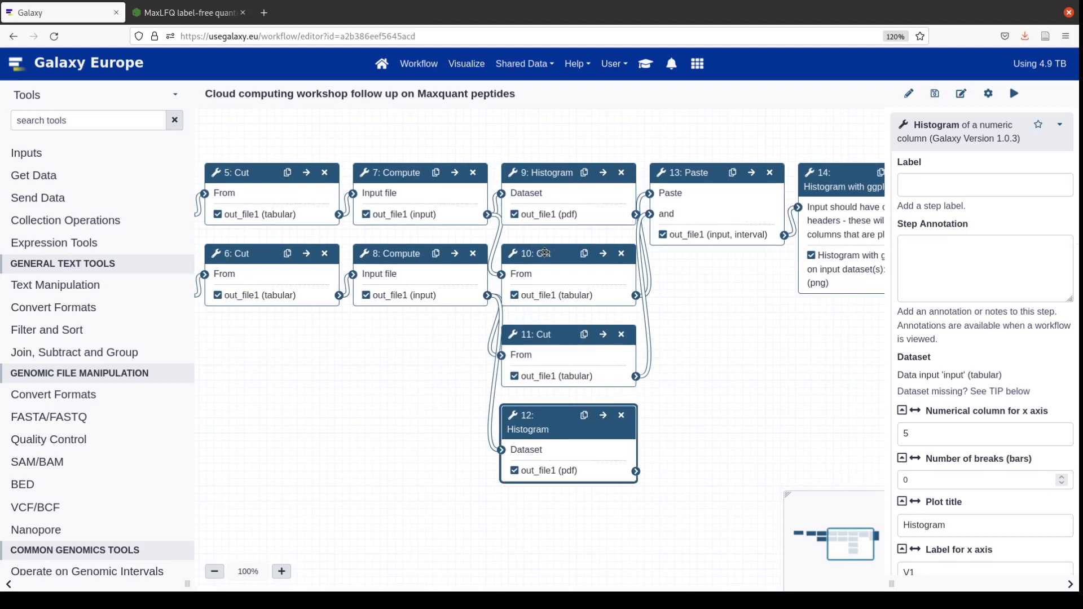
click(544, 252)
click(550, 337)
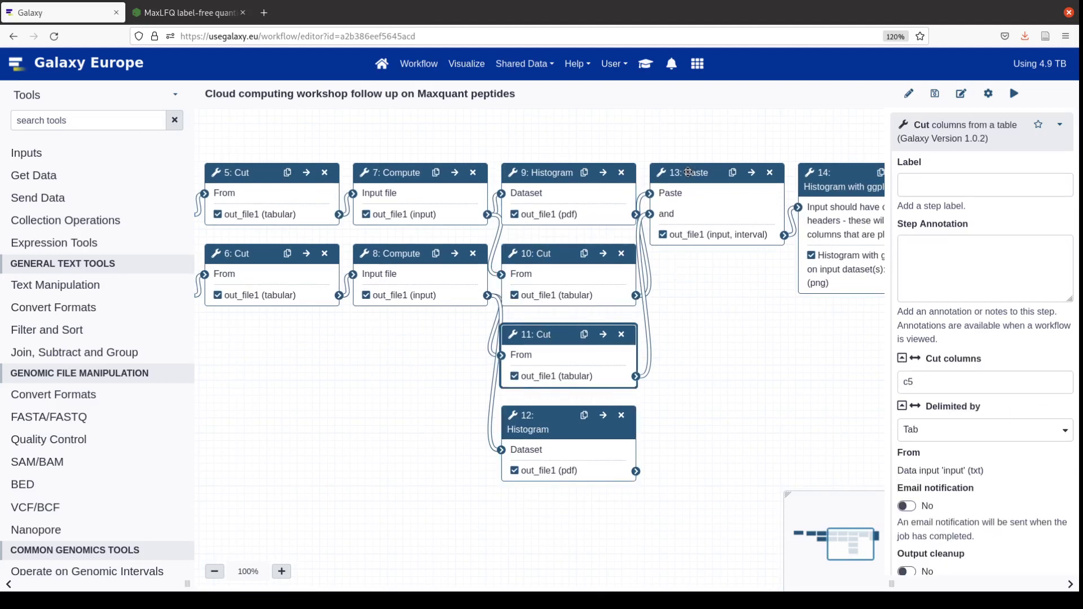
click(688, 172)
drag(756, 149, 642, 141)
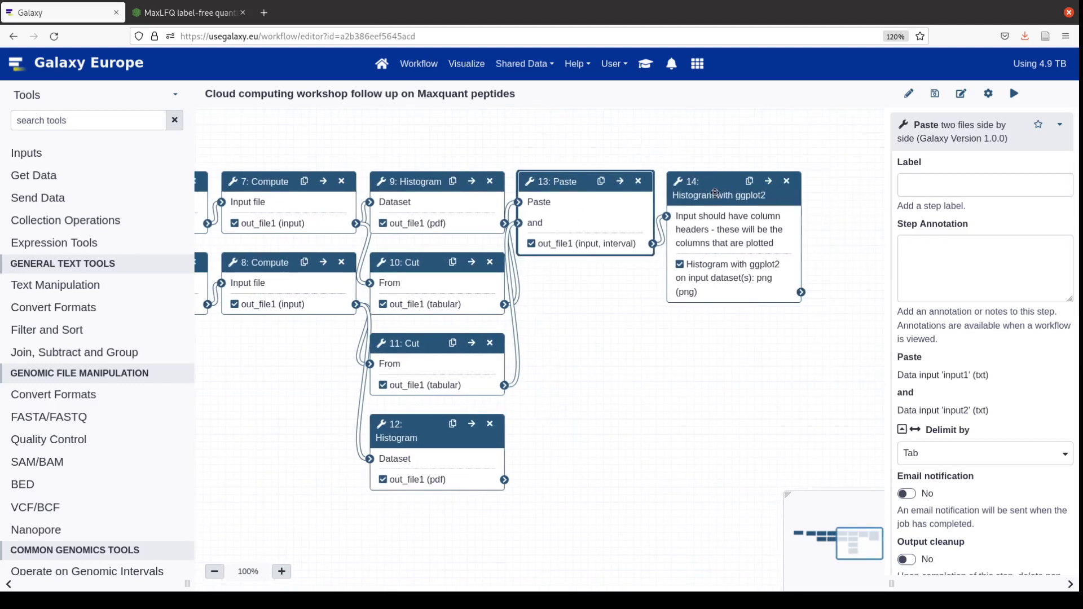
click(714, 192)
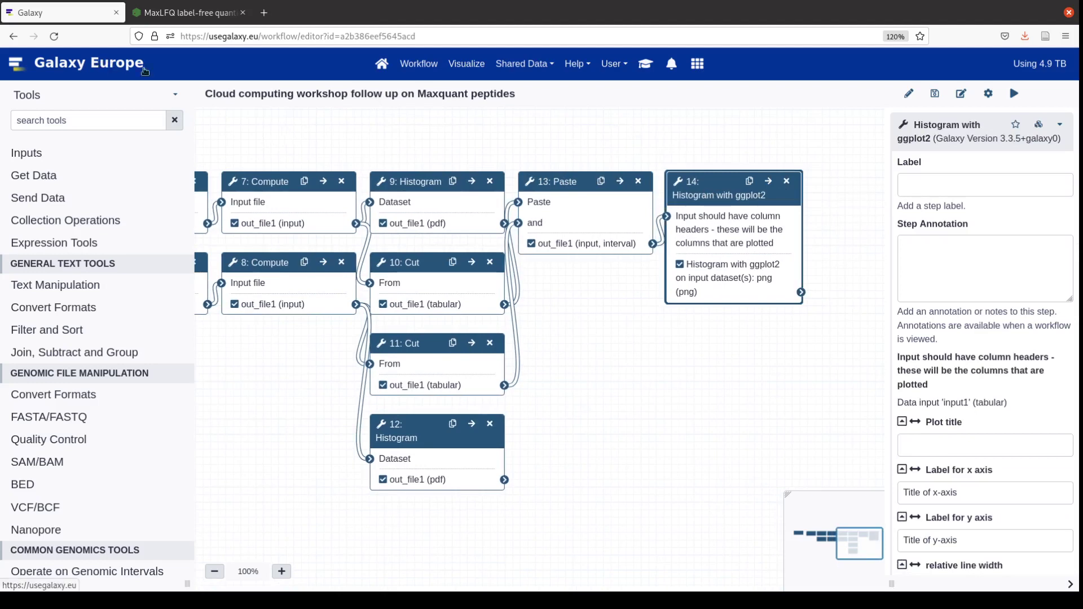
Leave the workflow editor and open the run form of the published workflow Cloud computing workshop follow up on Maxquant peptides
click(89, 65)
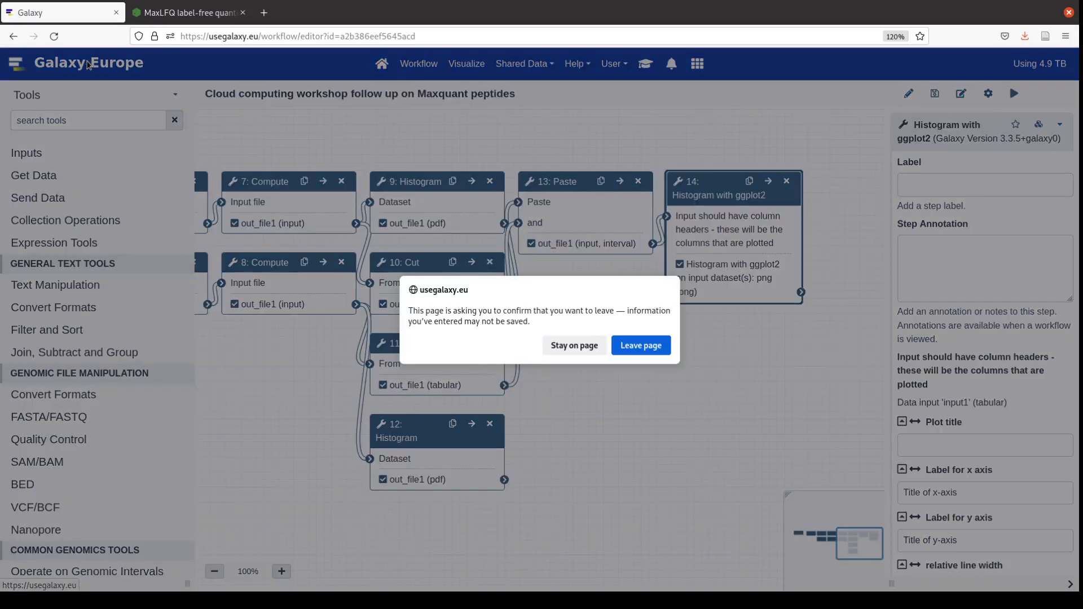
click(649, 346)
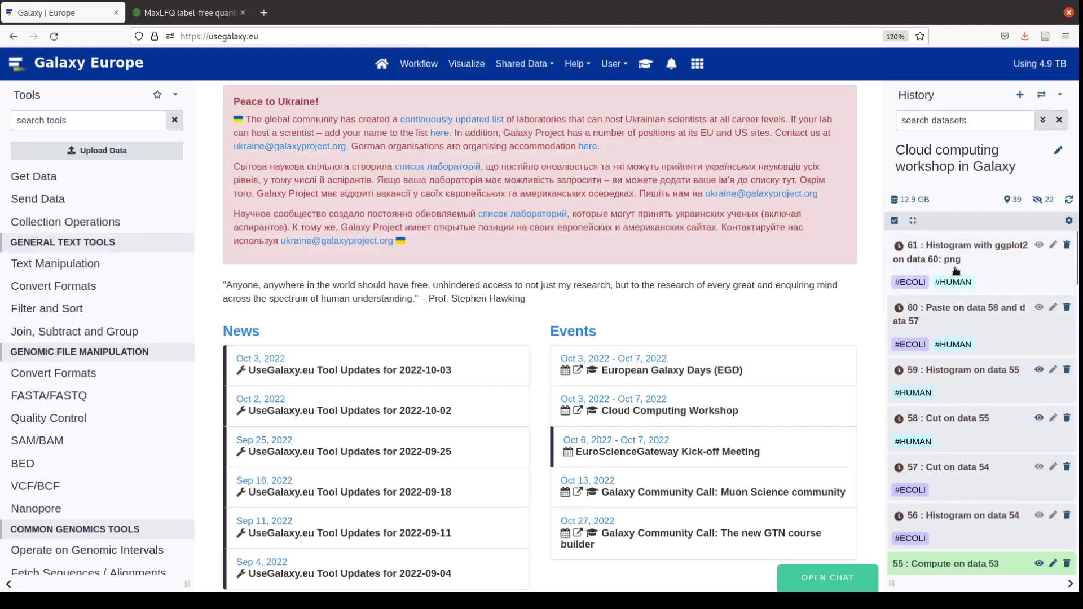
click(538, 65)
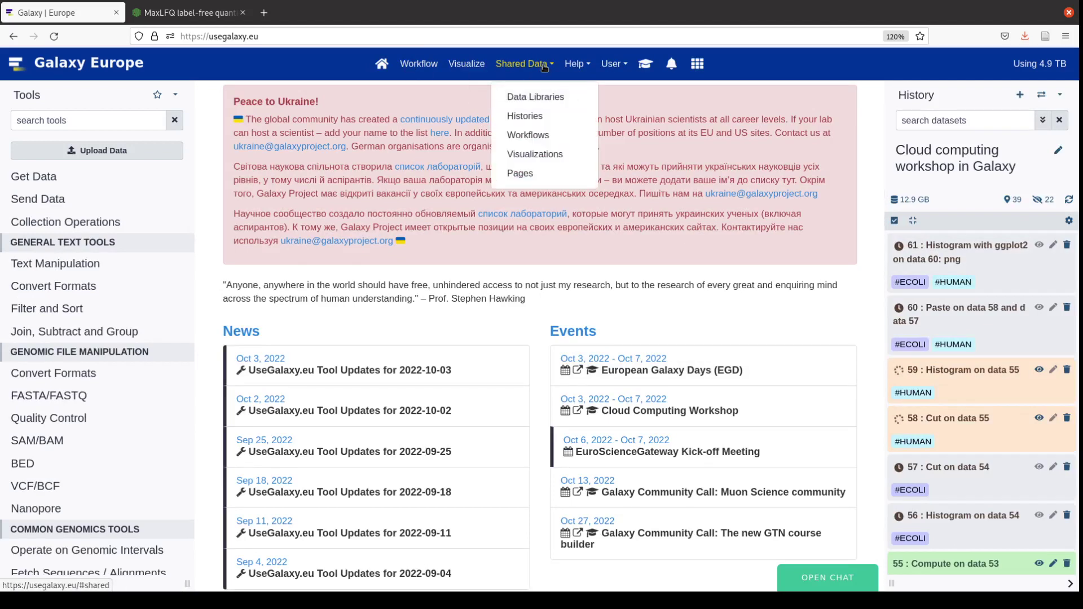
click(542, 136)
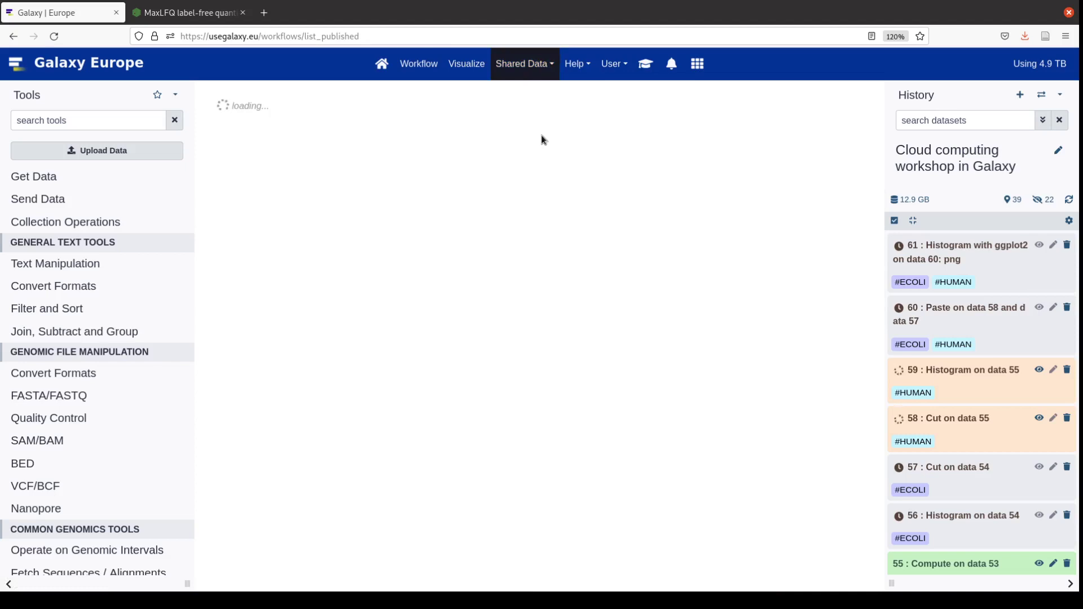
click(414, 196)
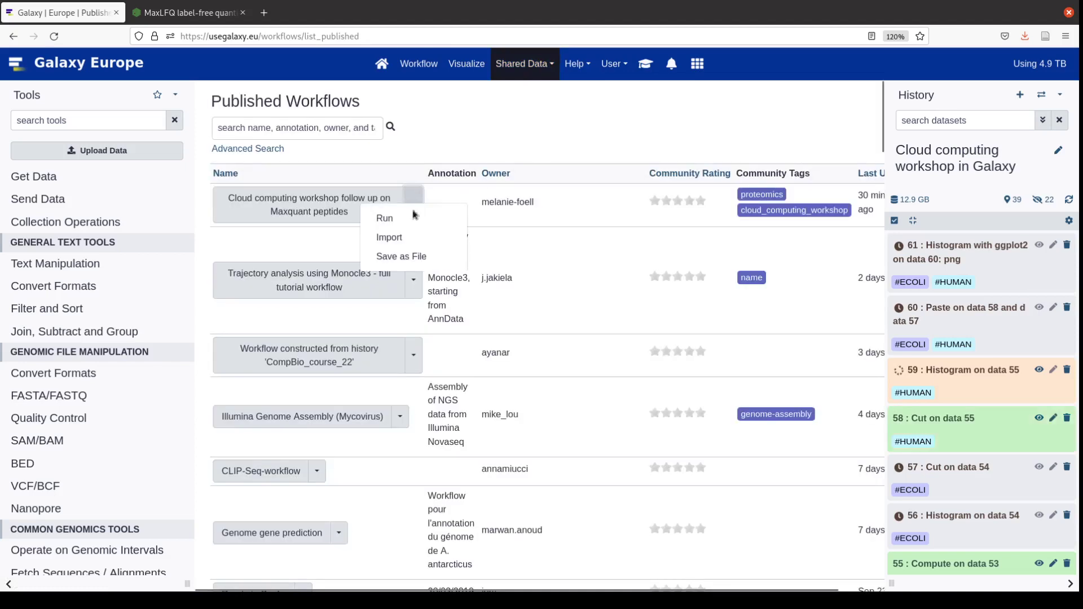
click(414, 226)
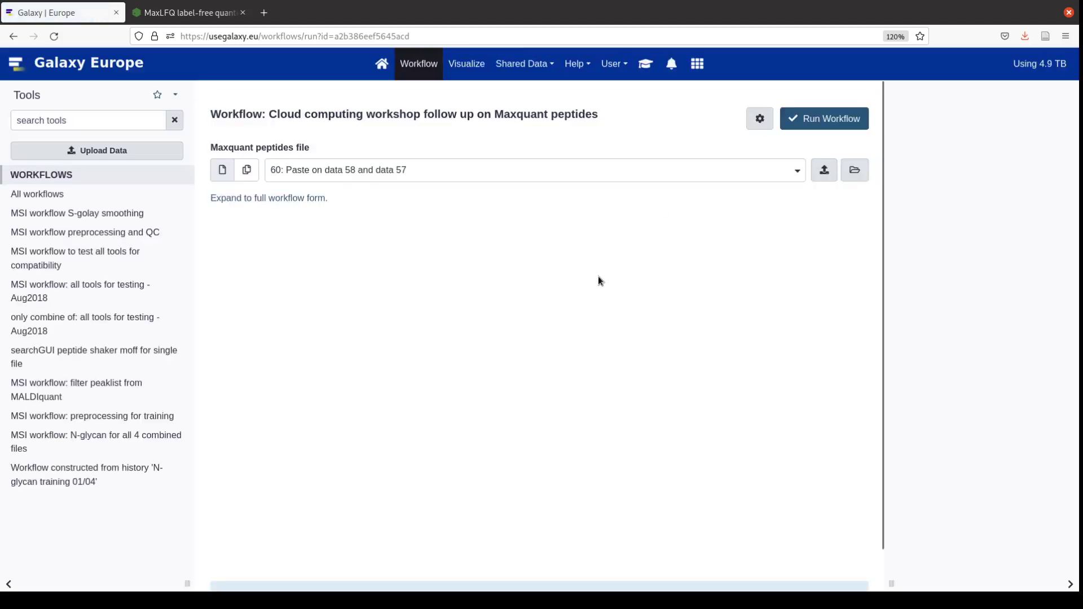
Choose dataset 35, MaxQuant Peptides for data 33, data 32, and others, as the Maxquant peptides file
click(498, 171)
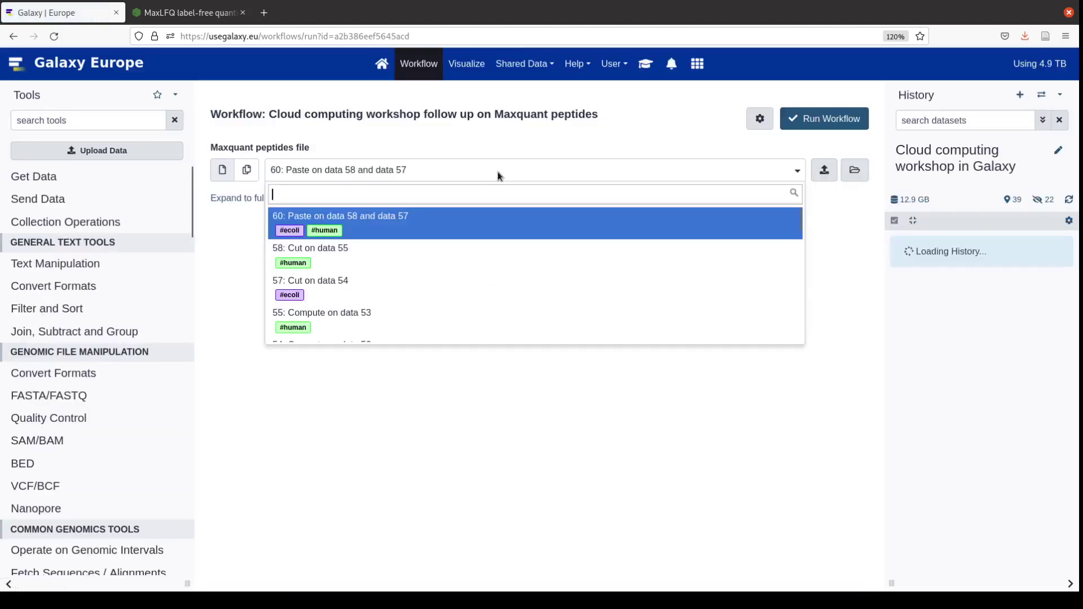
text(pepti)
click(389, 220)
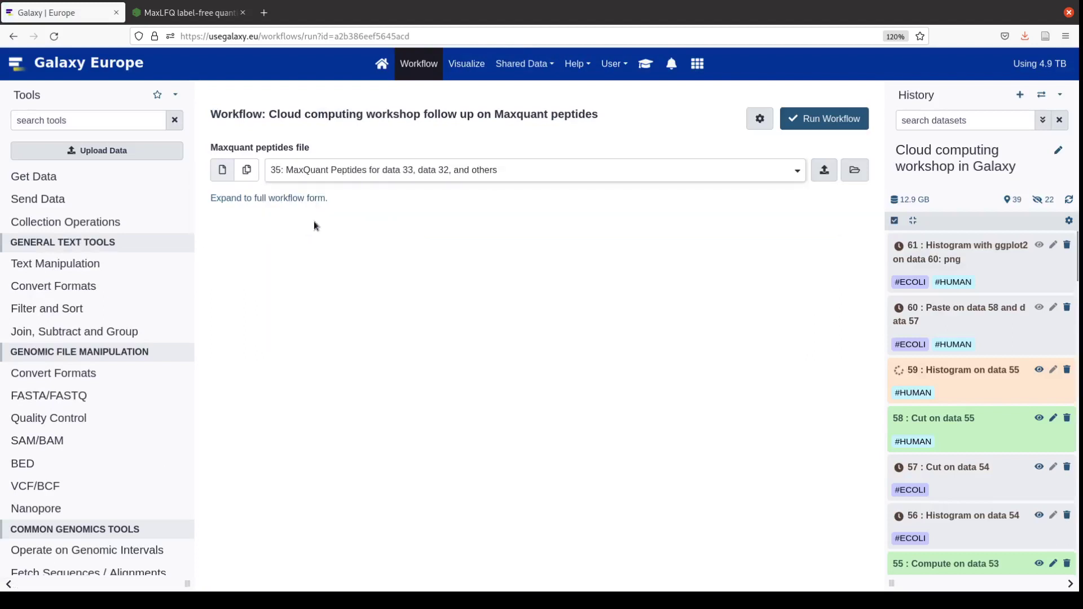
Expand to the full workflow form and set its Maxquant peptides file to dataset 35, MaxQuant Peptides
click(253, 198)
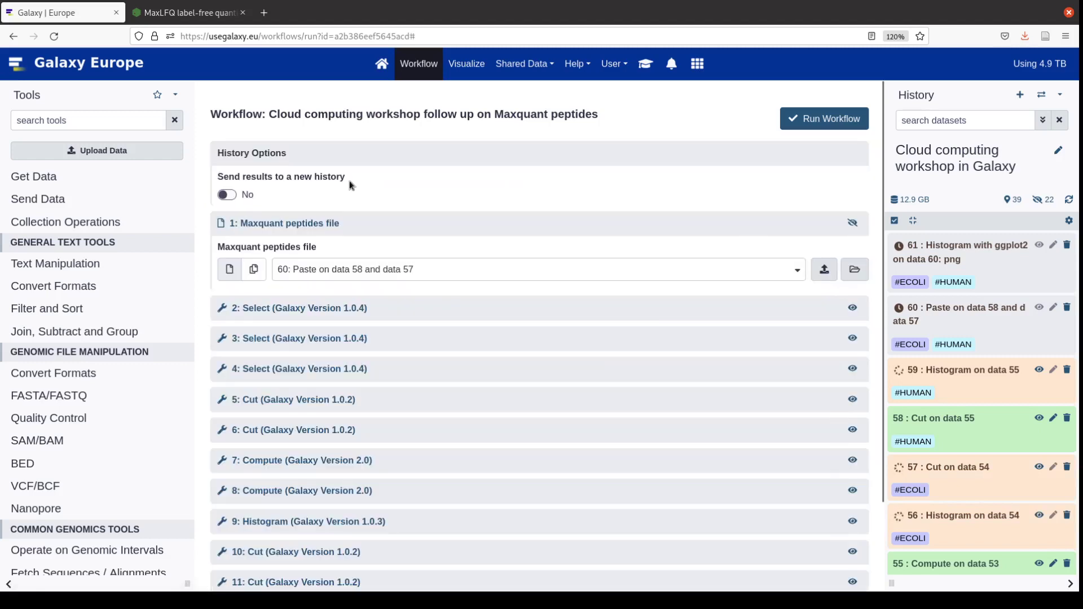
click(357, 269)
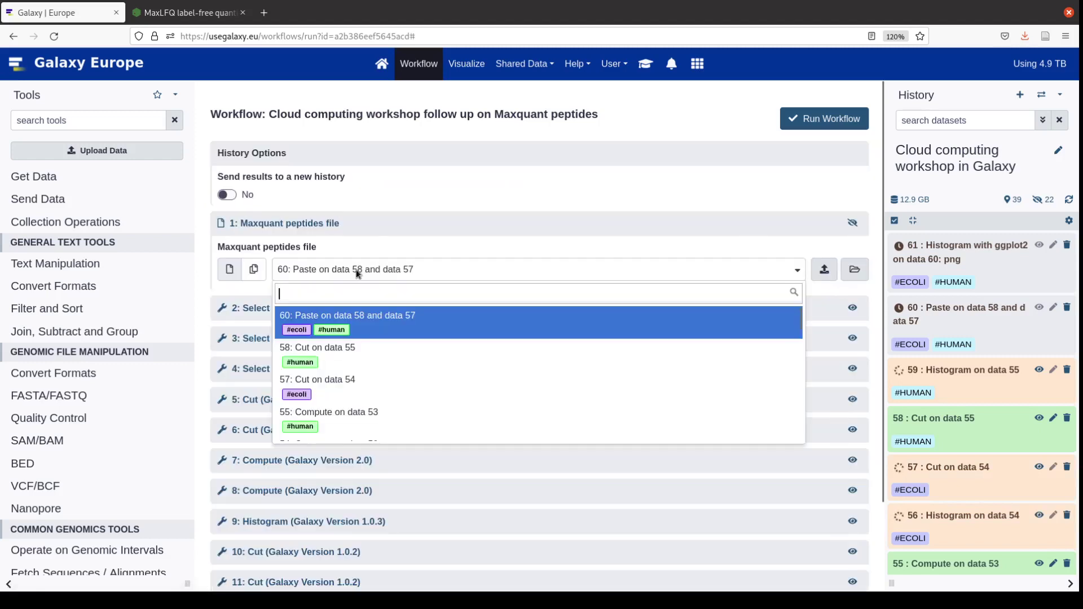
text(pept)
key(Return)
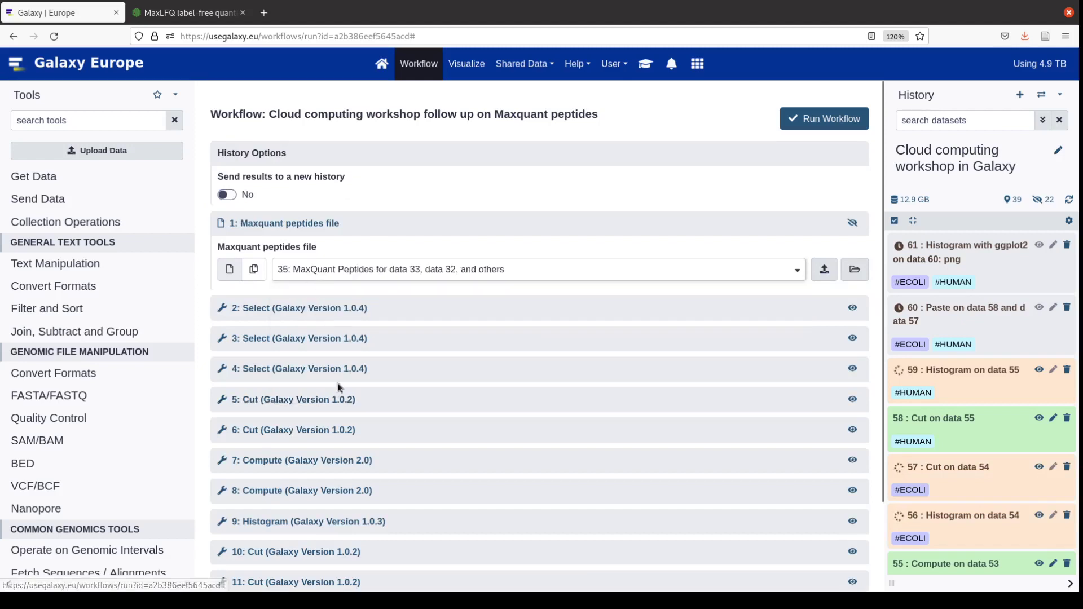
Examine the matching mode, pattern and header line settings of Select step 4 in the full workflow form
click(276, 370)
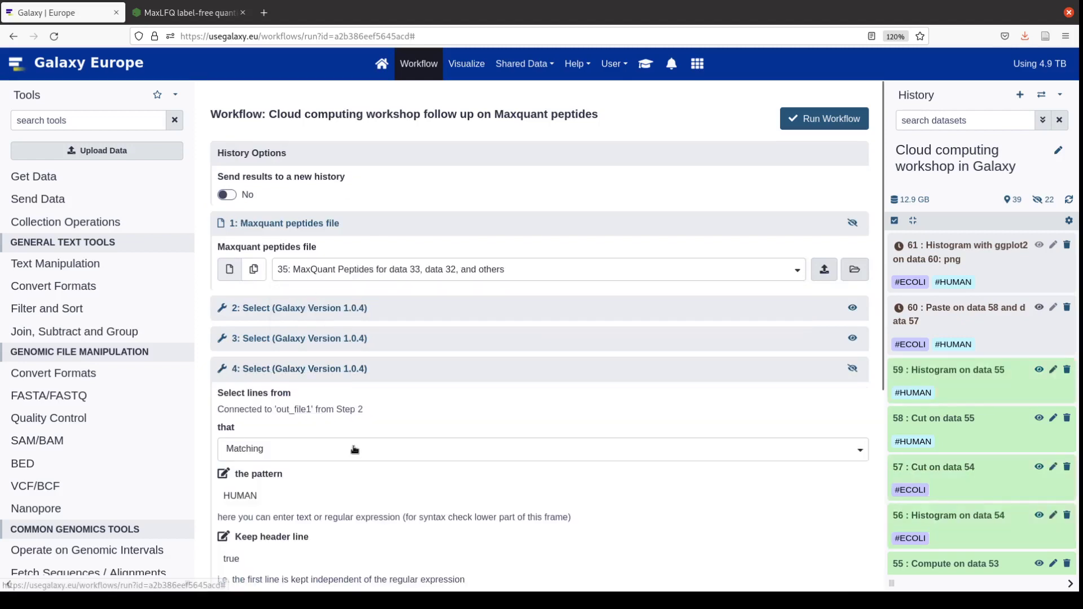
scroll(352, 448, down, 2)
scroll(352, 447, down, 1)
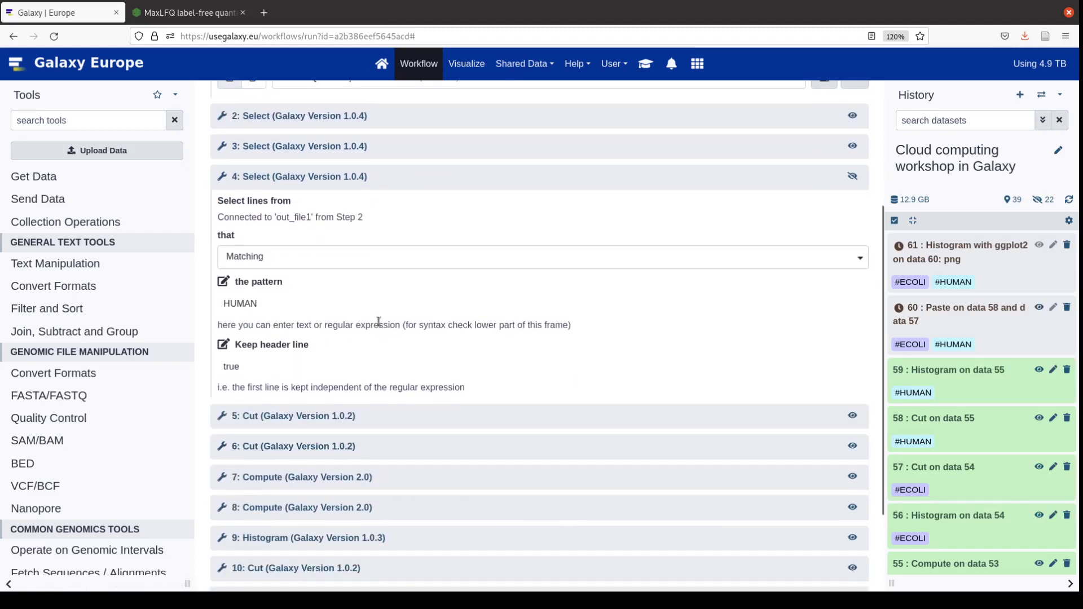
scroll(380, 325, up, 3)
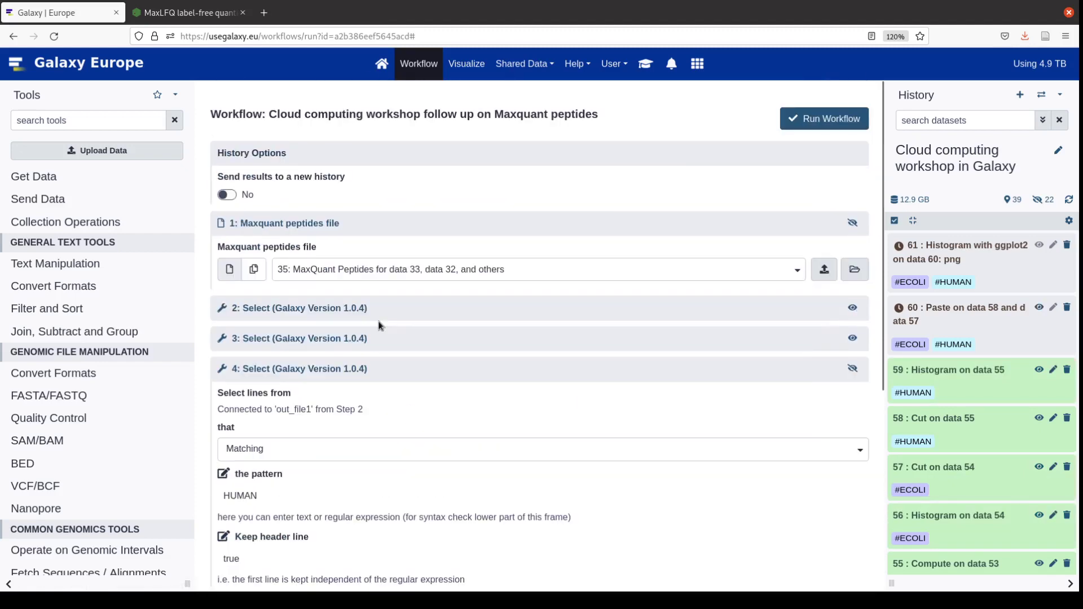
Enable sending the results to a new history and clear the suggested history name
click(231, 195)
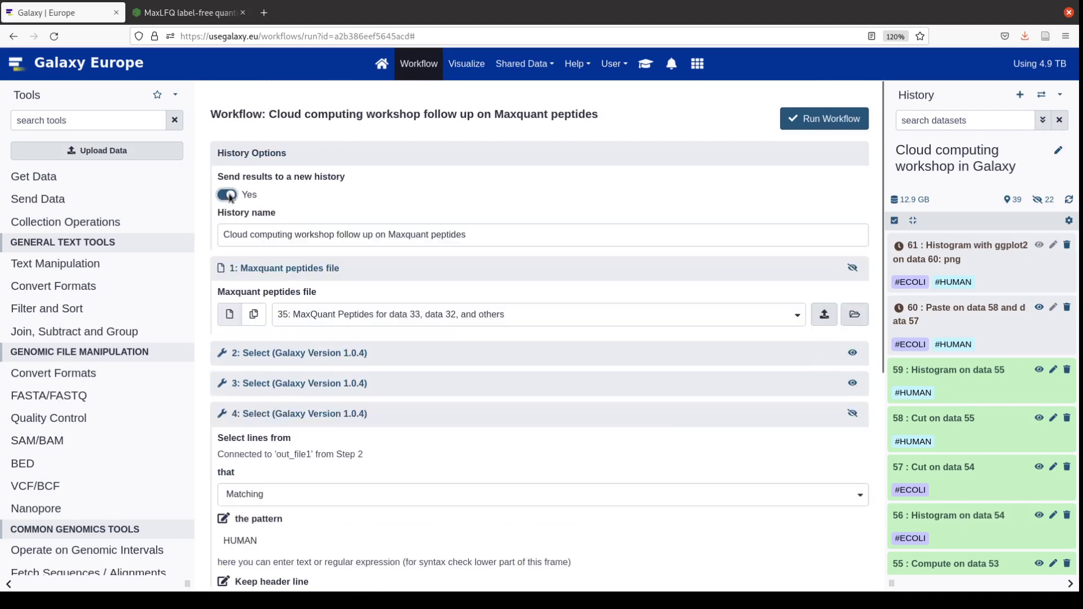
triple_click(317, 239)
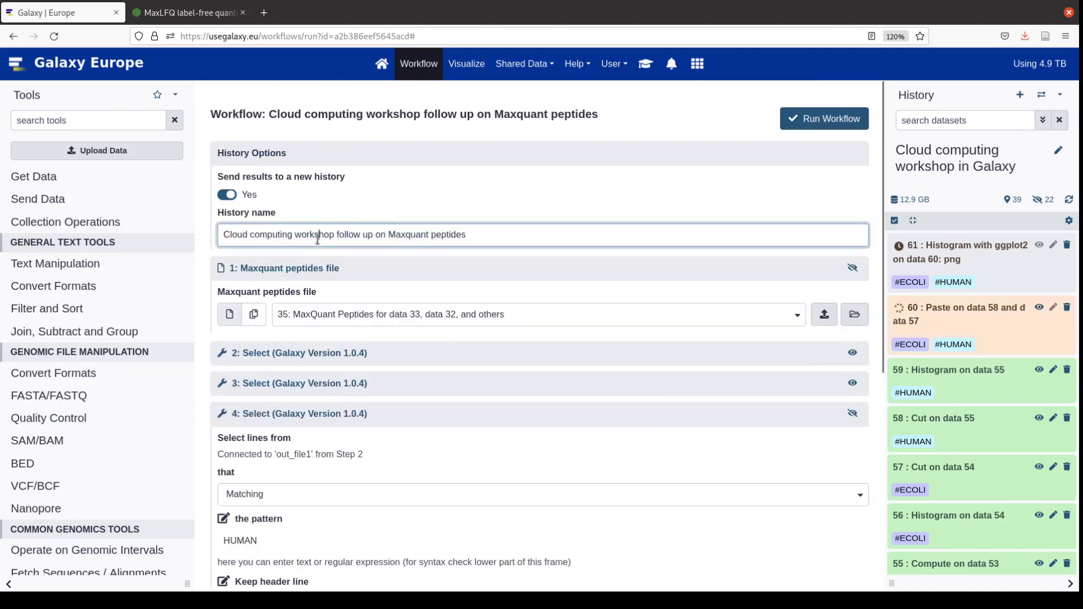
double_click(316, 239)
triple_click(317, 239)
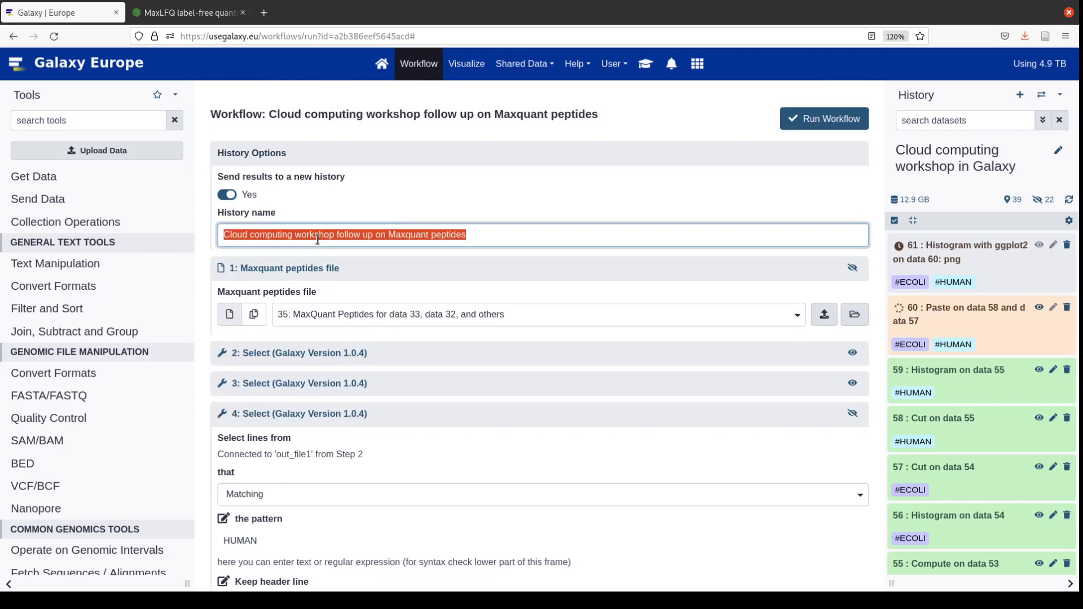
key(BackSpace)
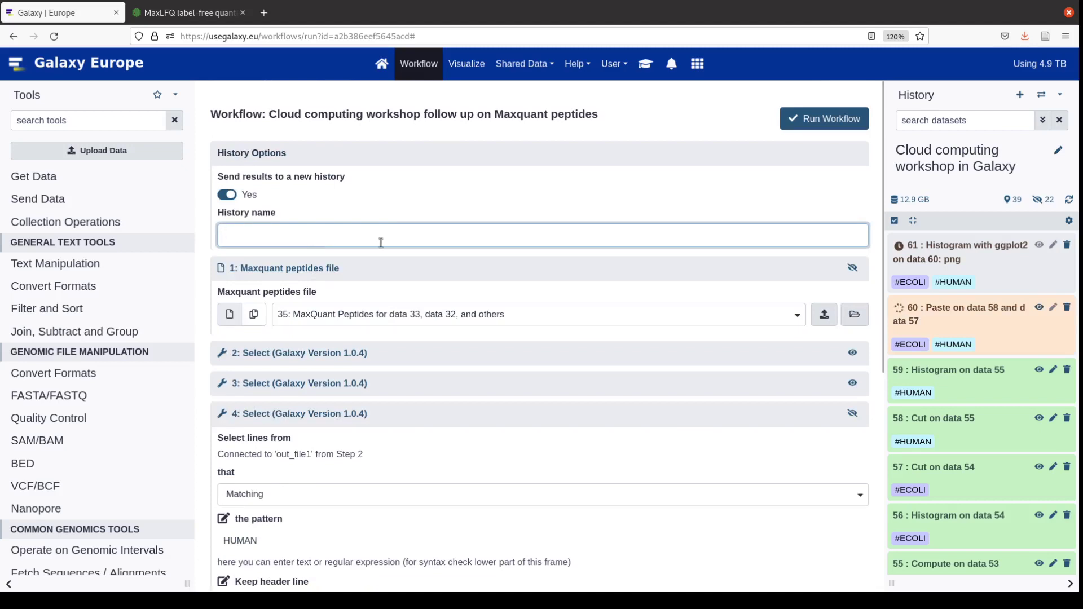
click(406, 206)
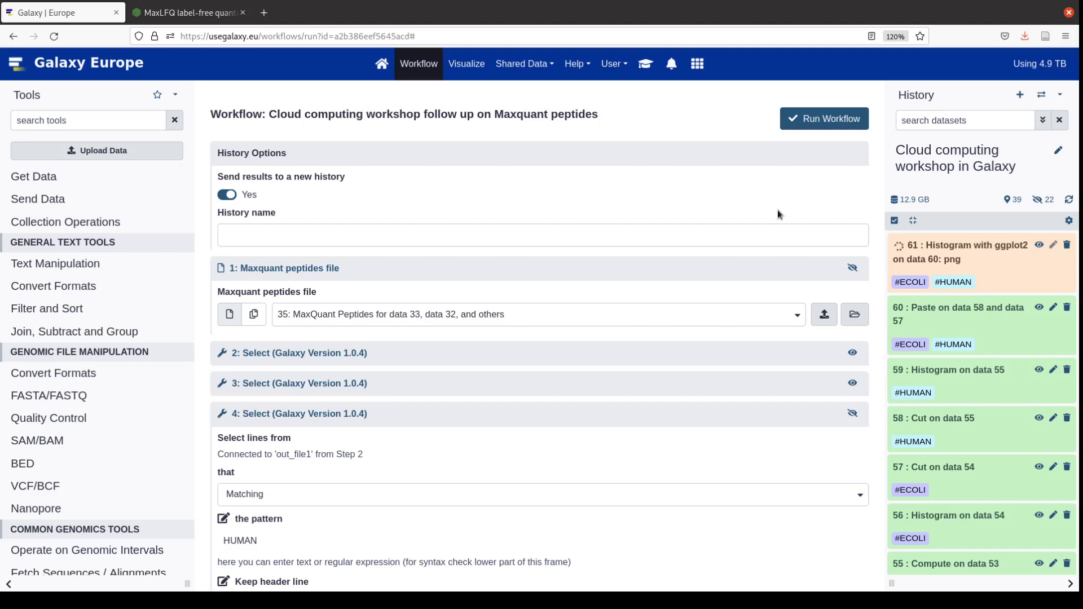
Expand history dataset 61, Histogram with ggplot2 on data 60: png, and view its plot
click(966, 250)
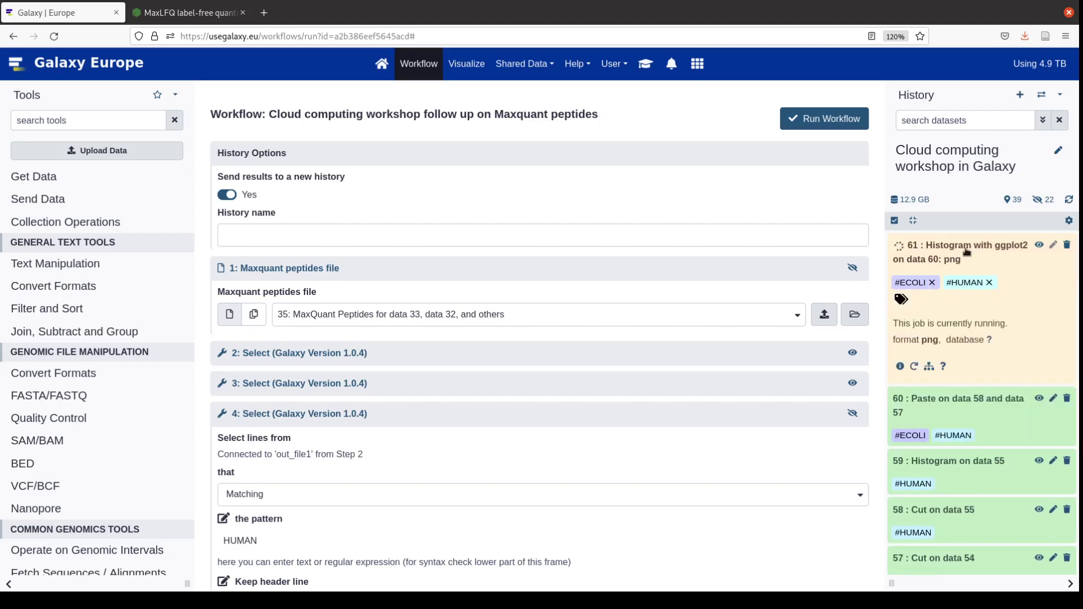
click(1039, 246)
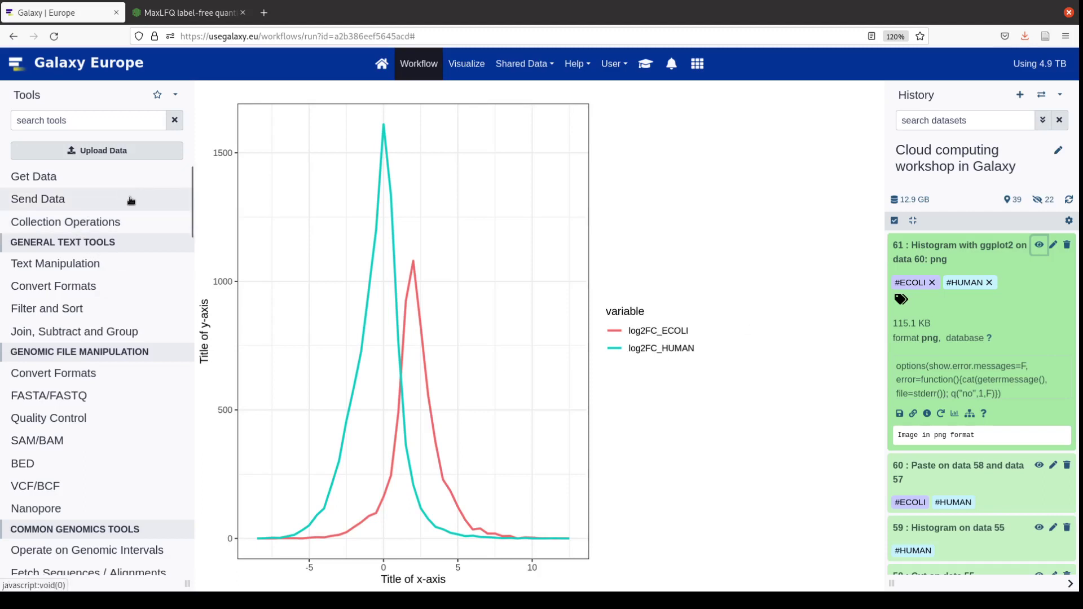
Open the Cut columns from a table tool from Text Manipulation and add it to the favorites
click(82, 269)
click(70, 364)
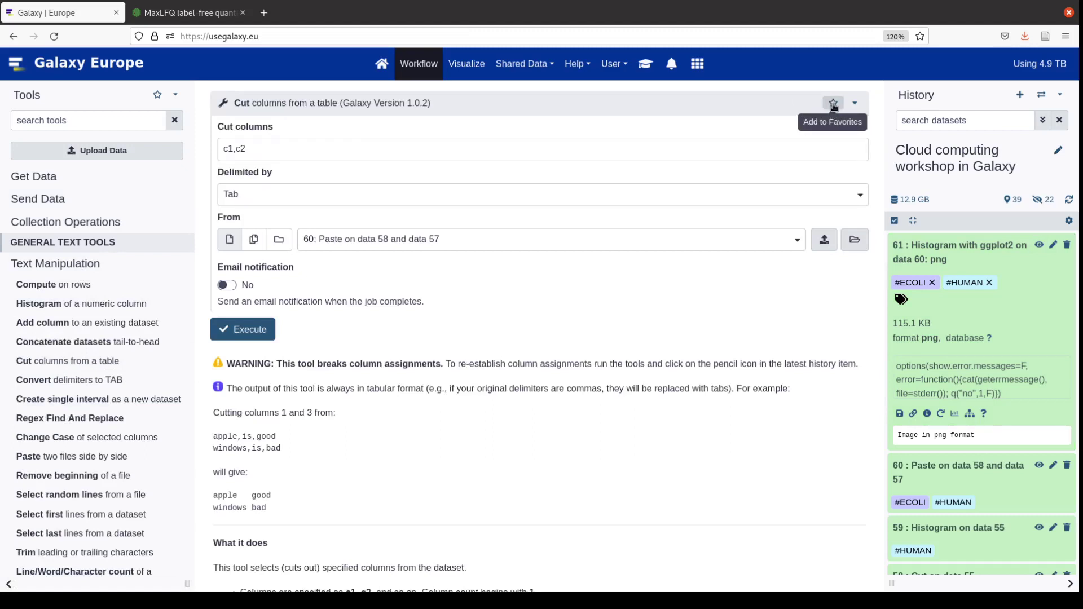
click(833, 104)
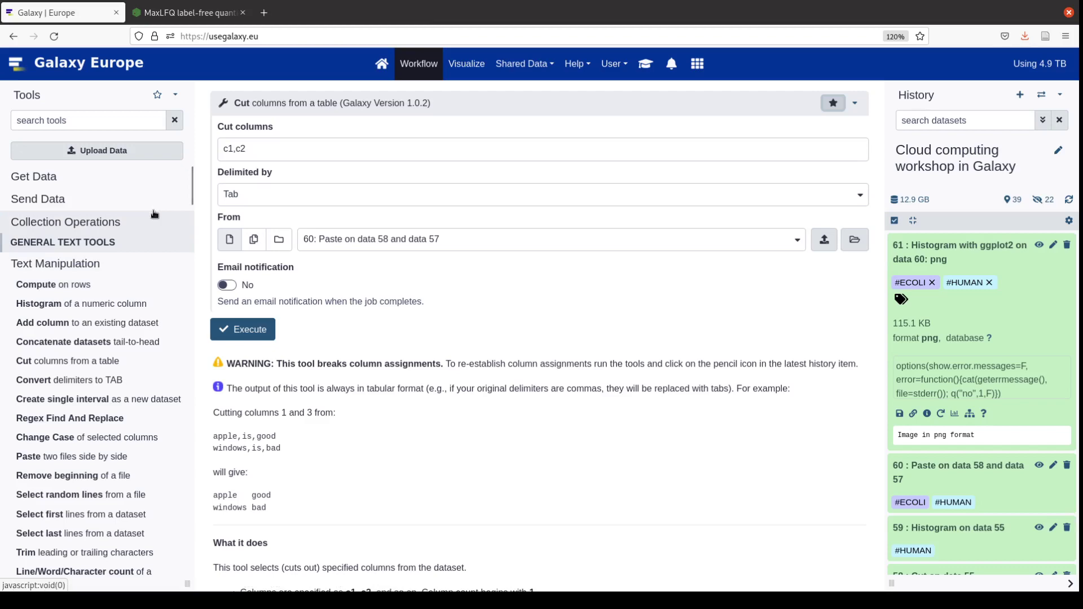
Show only the favorite tools and look through the list of favorites
click(156, 96)
scroll(133, 446, down, 10)
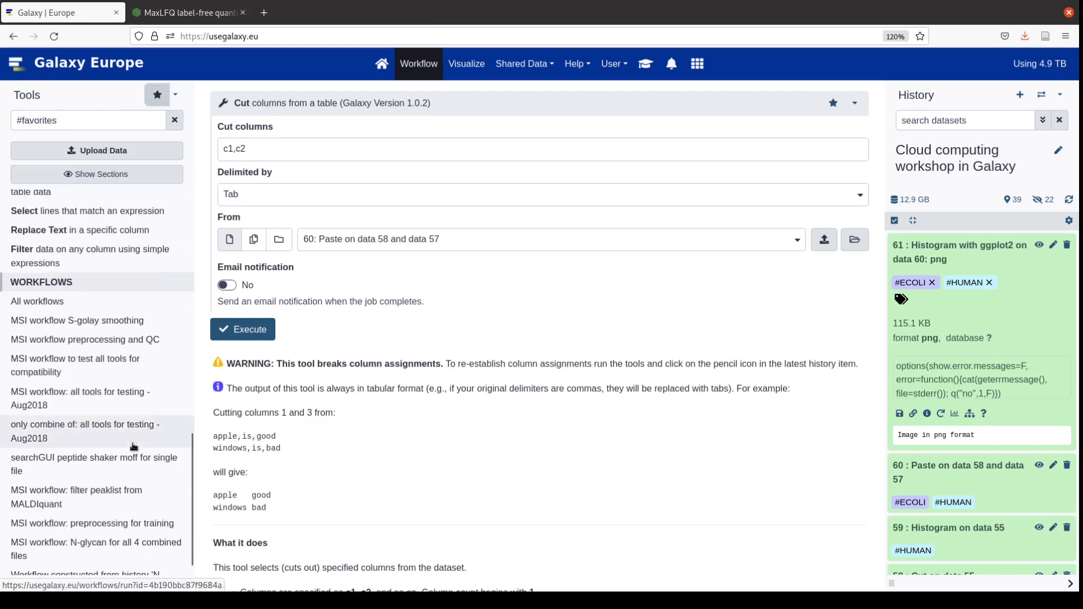
scroll(134, 446, up, 5)
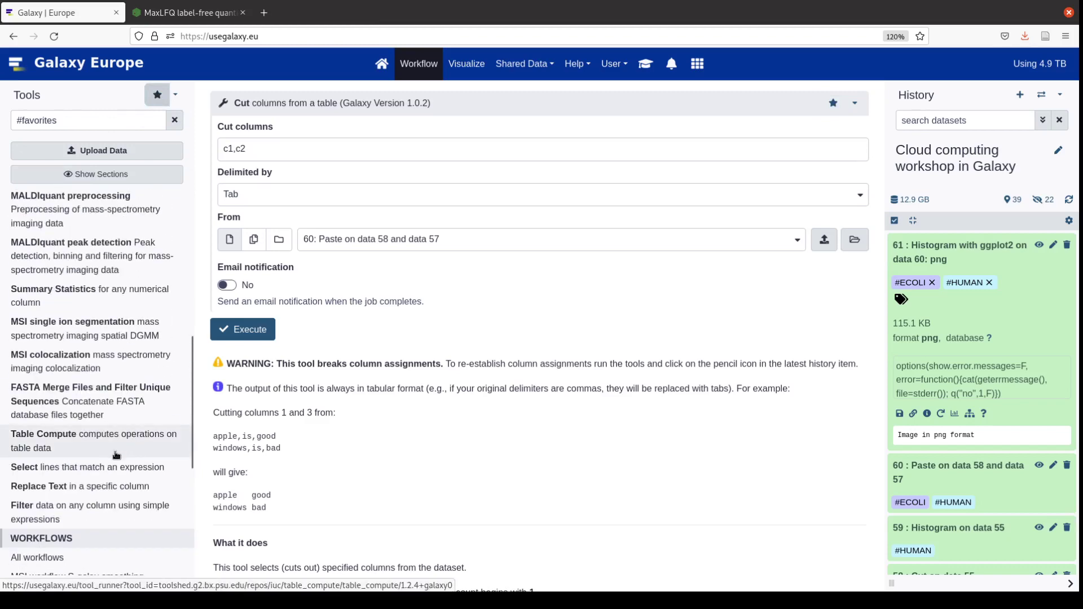
scroll(117, 449, up, 3)
scroll(117, 445, up, 4)
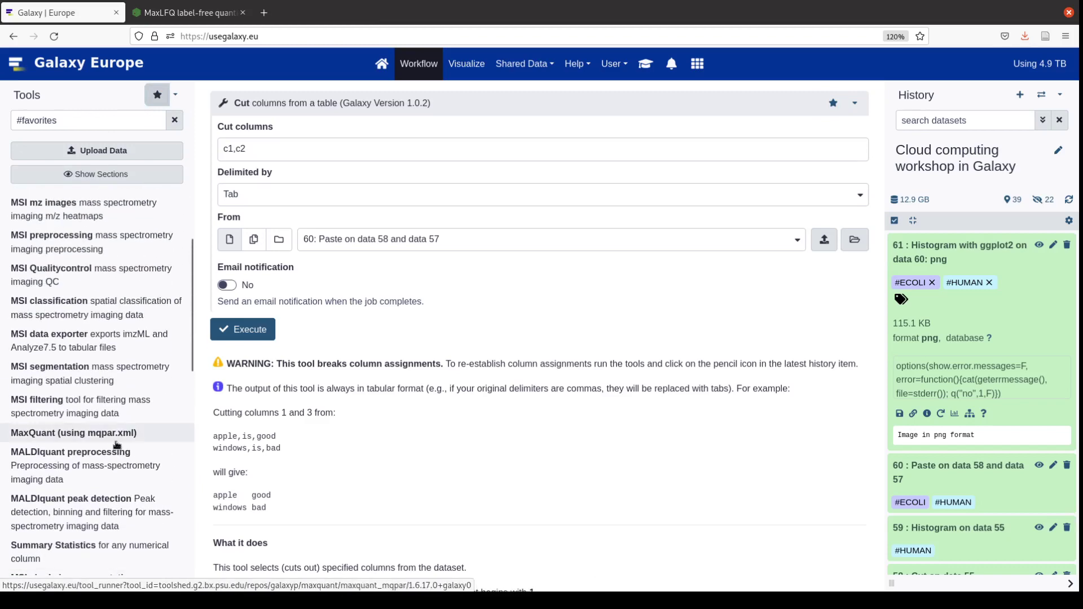
scroll(116, 444, down, 5)
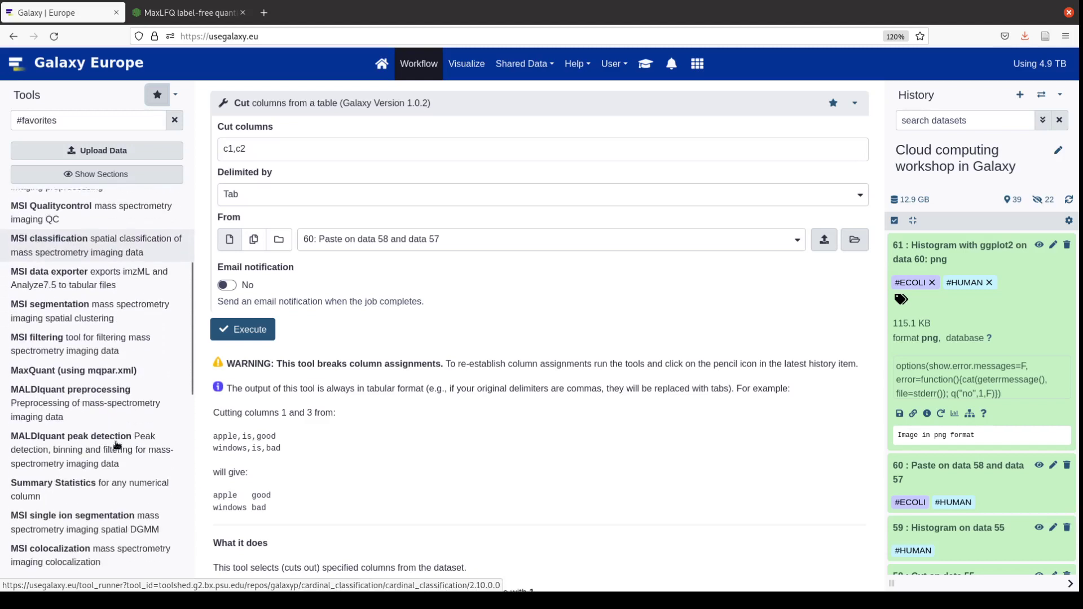
scroll(117, 445, down, 3)
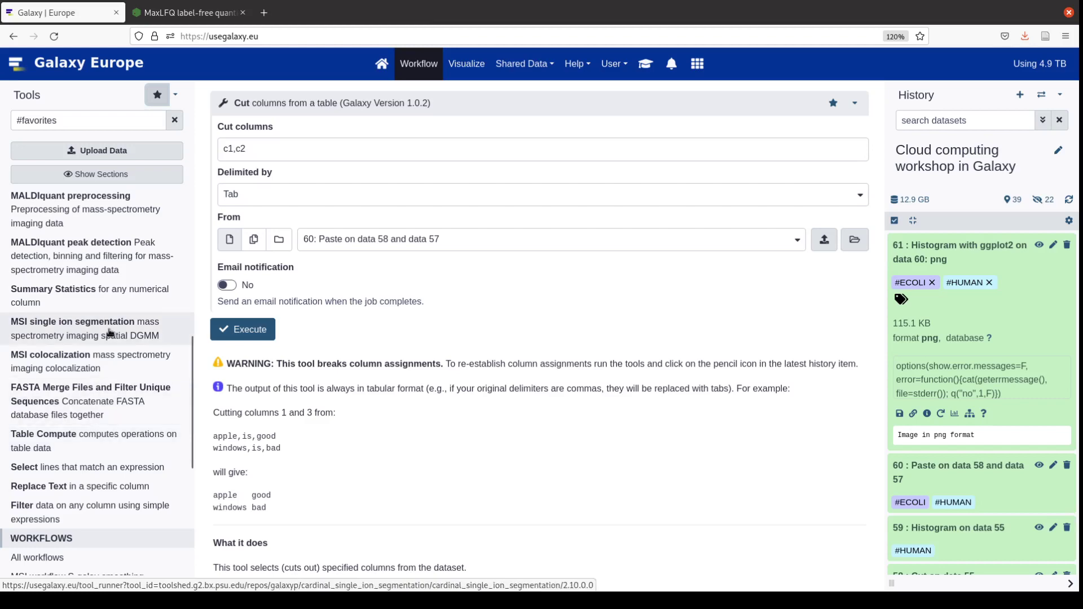
scroll(111, 333, up, 8)
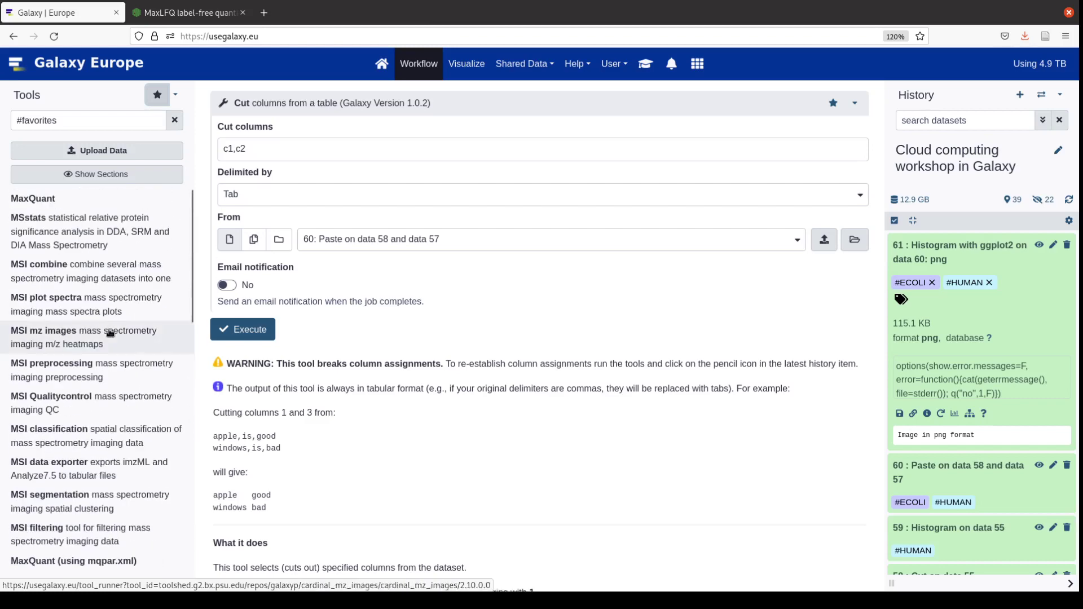
click(158, 95)
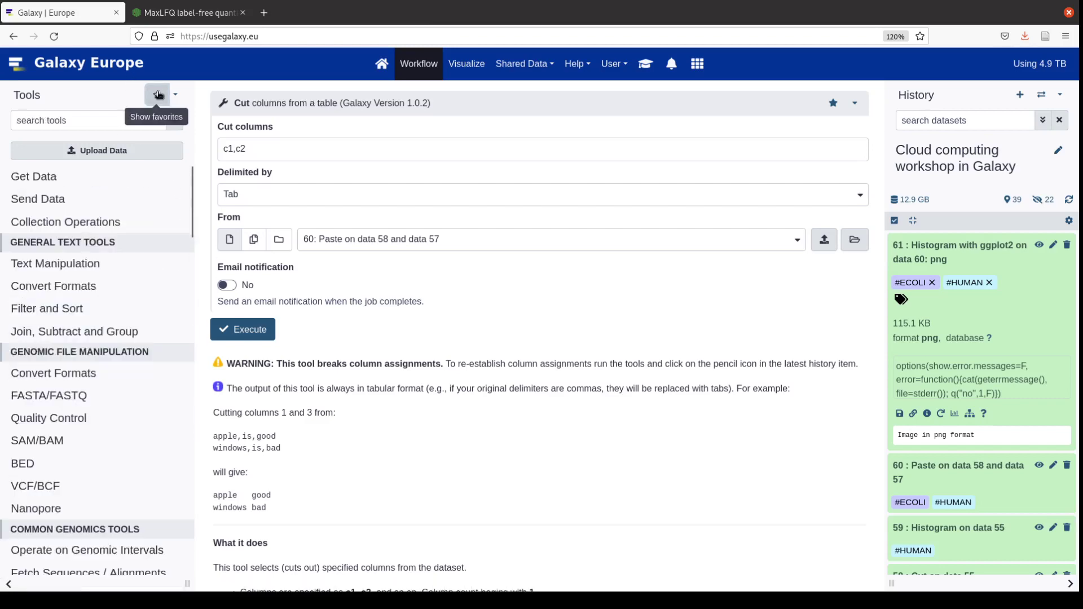
click(158, 94)
scroll(113, 259, down, 2)
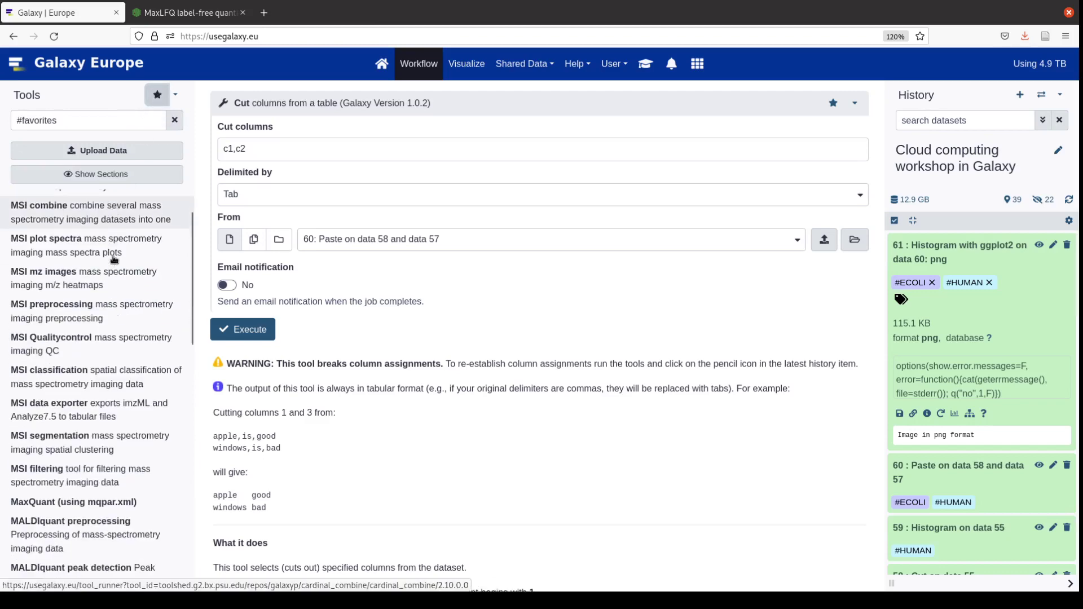
scroll(114, 259, down, 6)
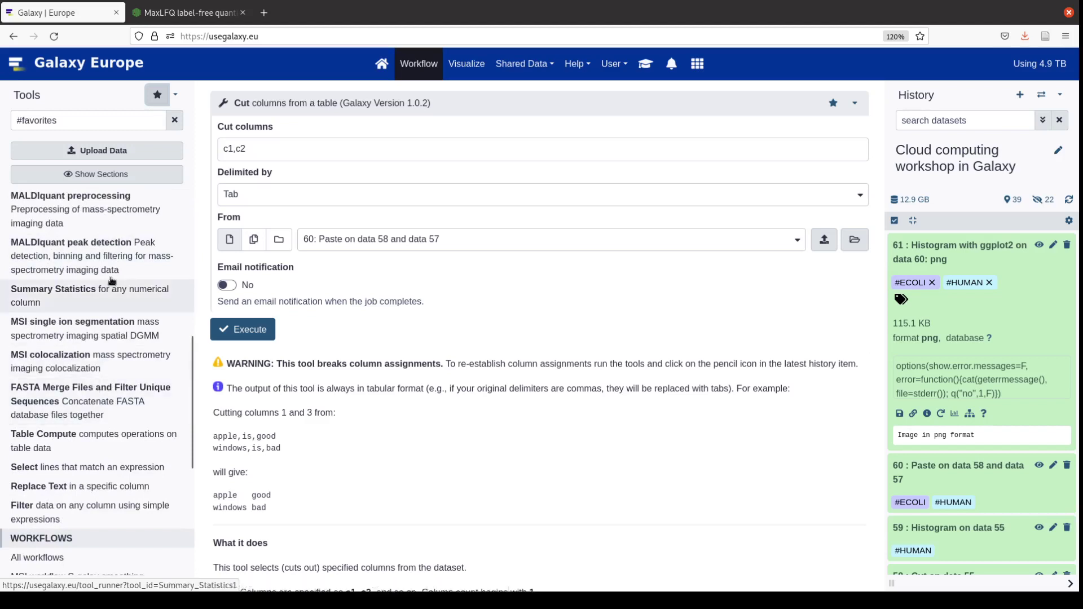
scroll(111, 280, up, 7)
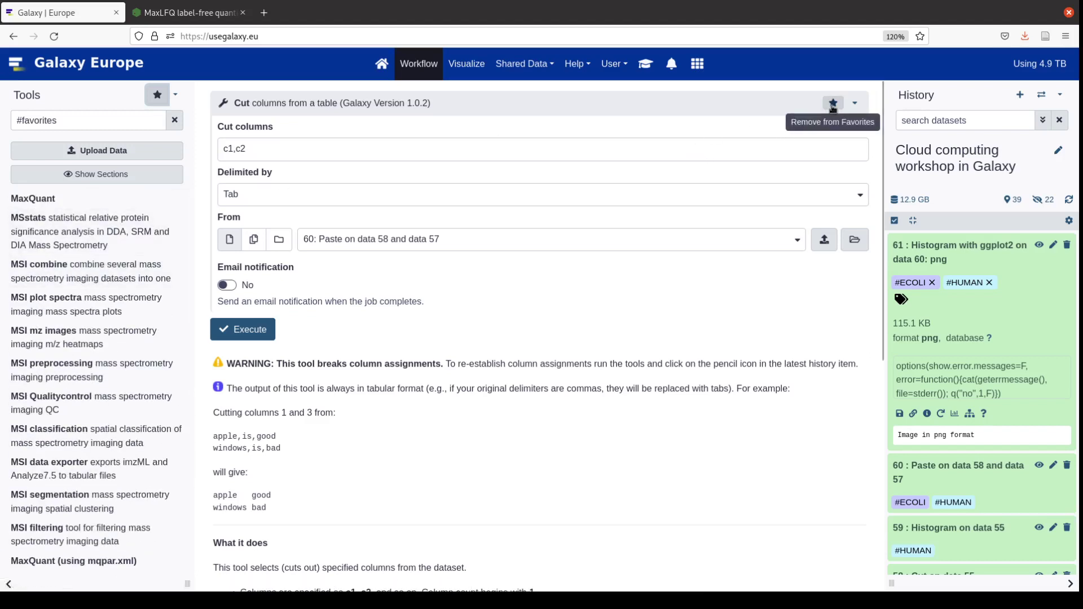
scroll(83, 394, down, 6)
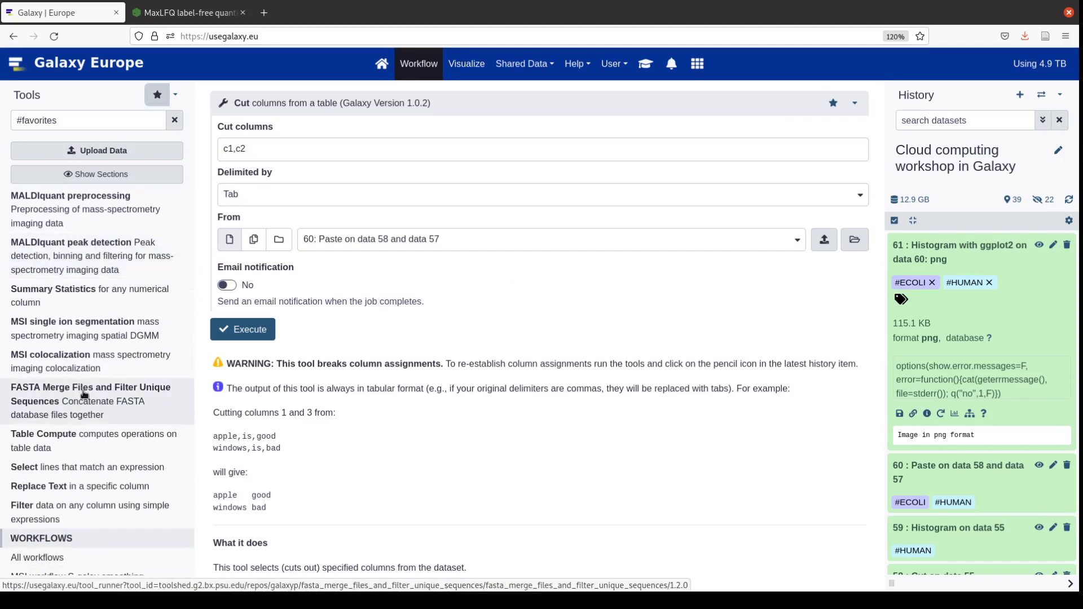
scroll(83, 393, up, 6)
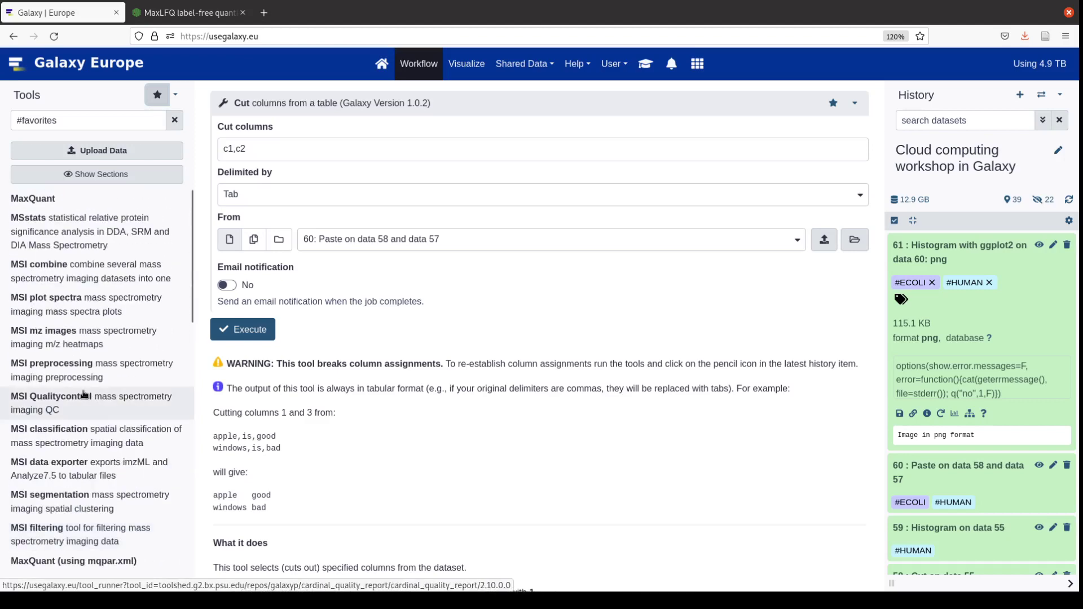
scroll(84, 394, down, 6)
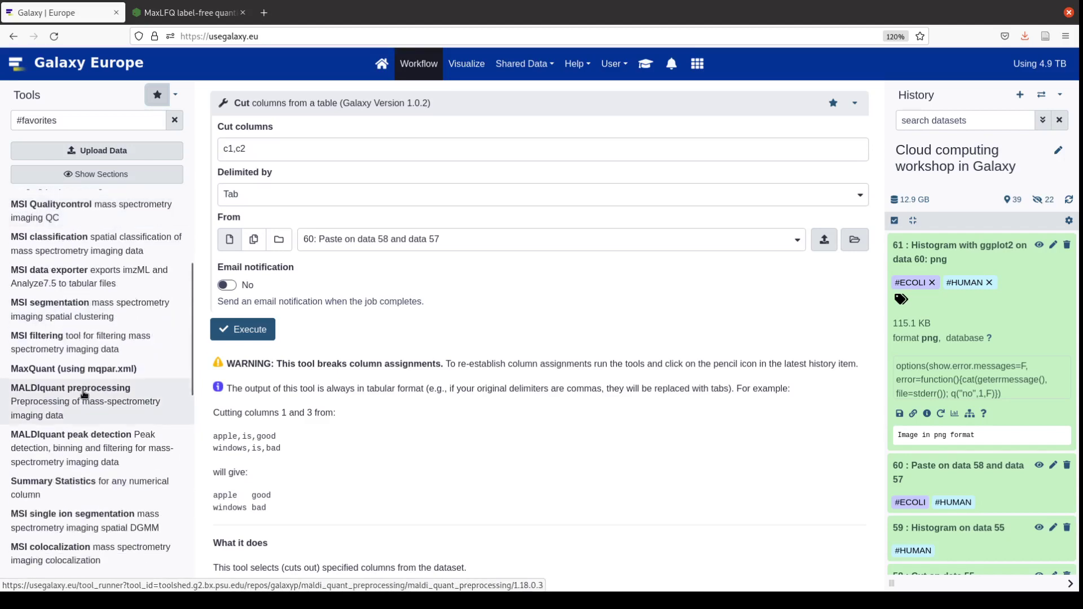
scroll(83, 394, down, 4)
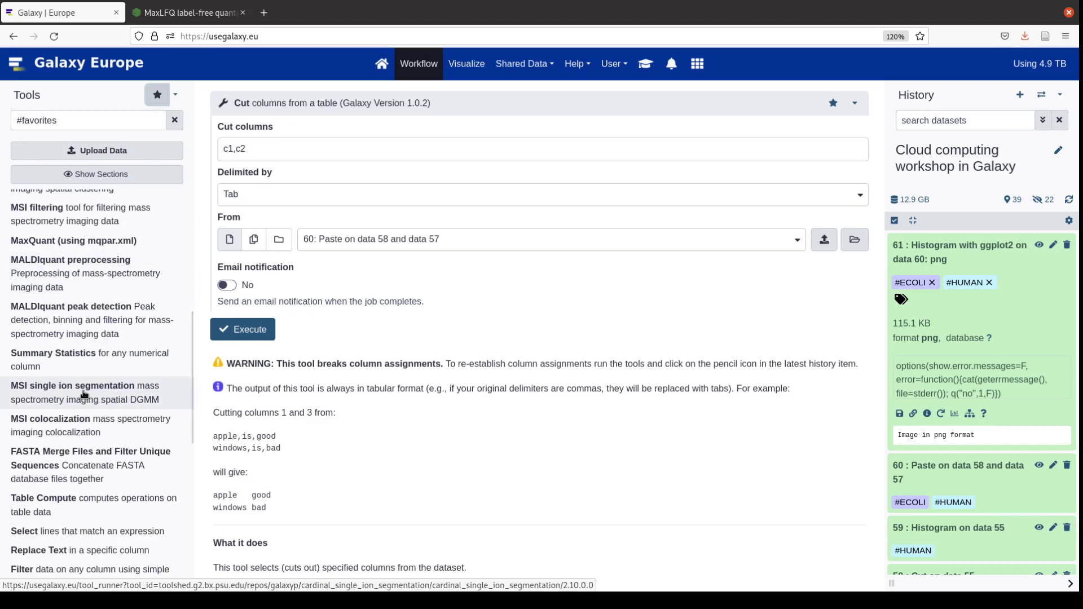
scroll(84, 394, down, 4)
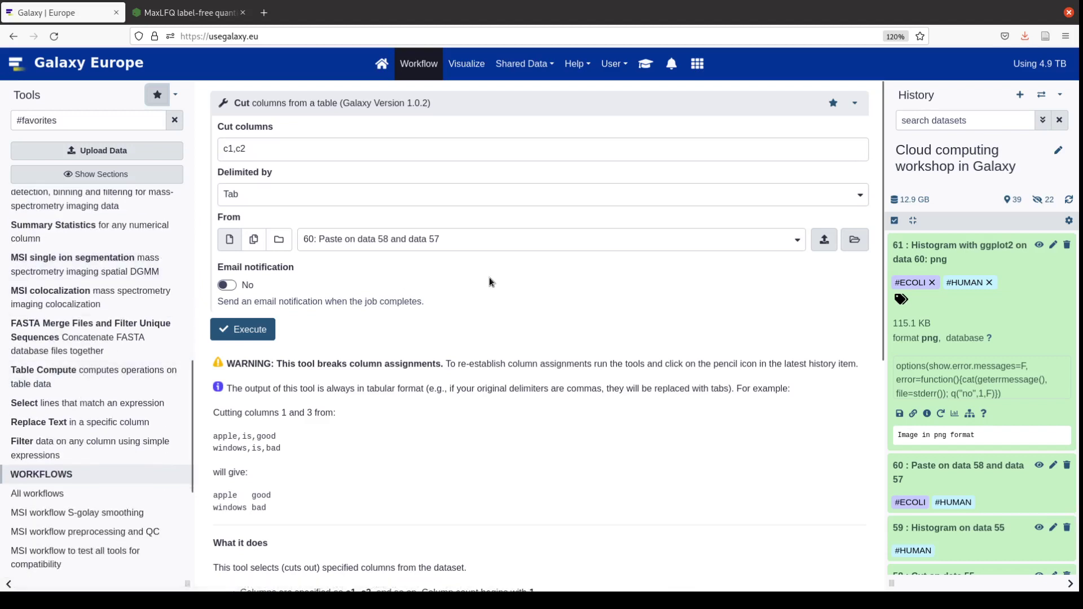